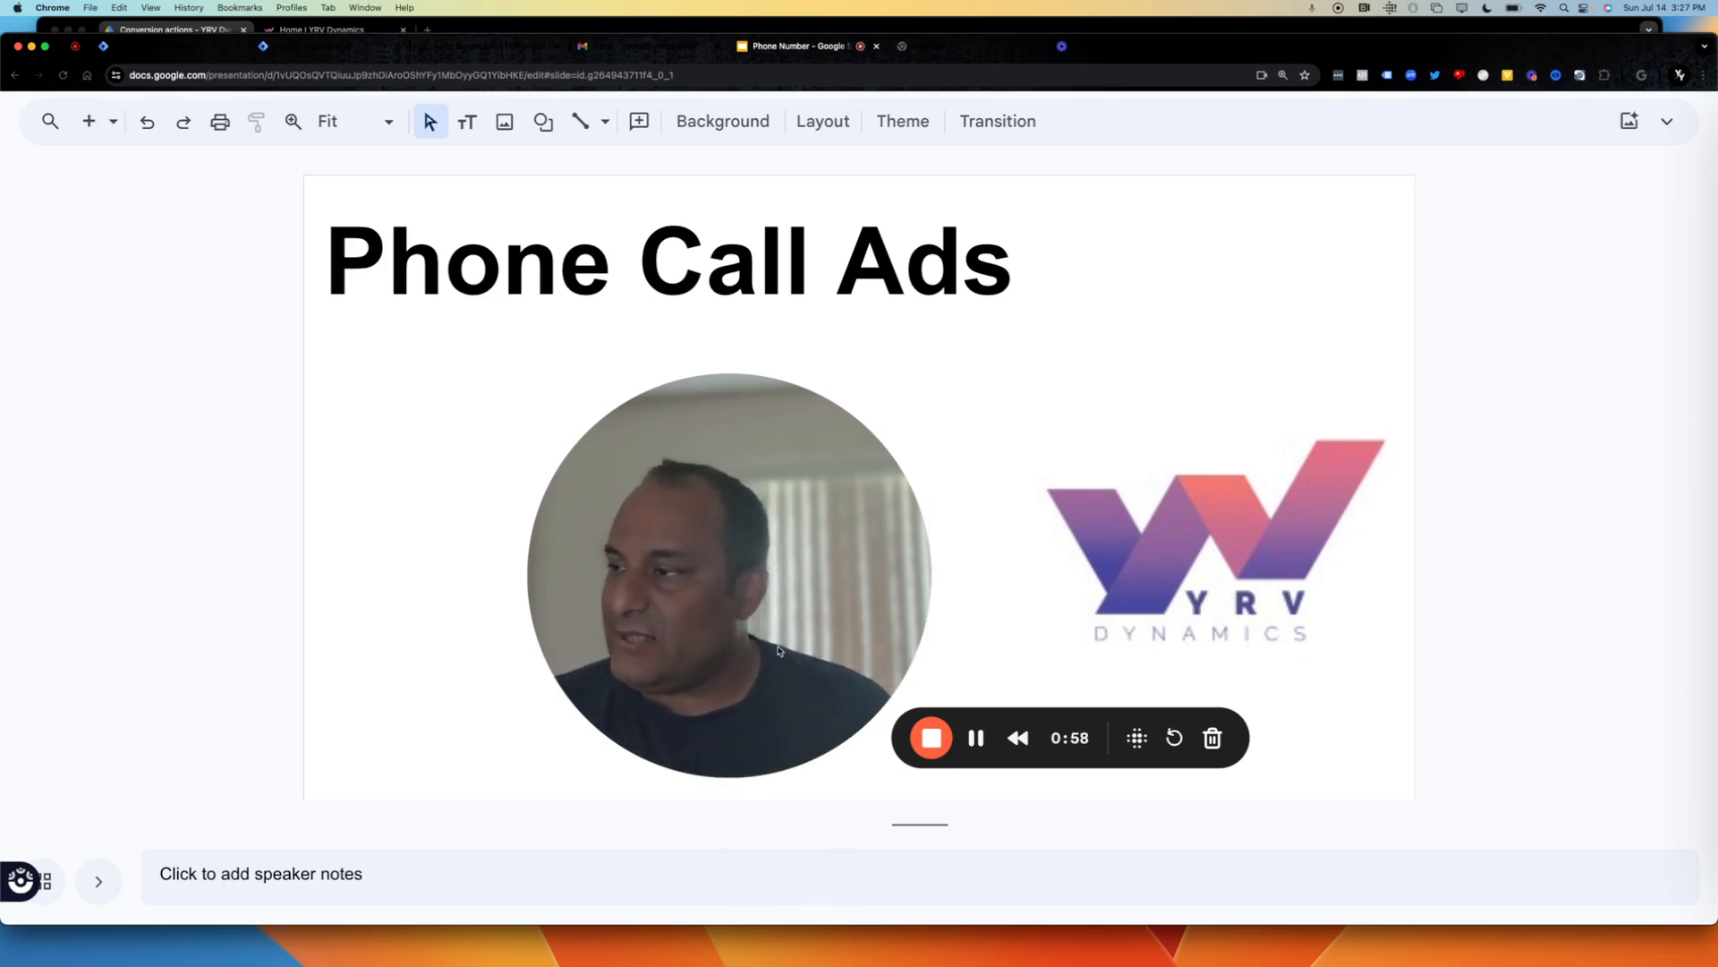
# Advance the presentation to the slide about unverified phone numbers.
pyautogui.click(720, 738)
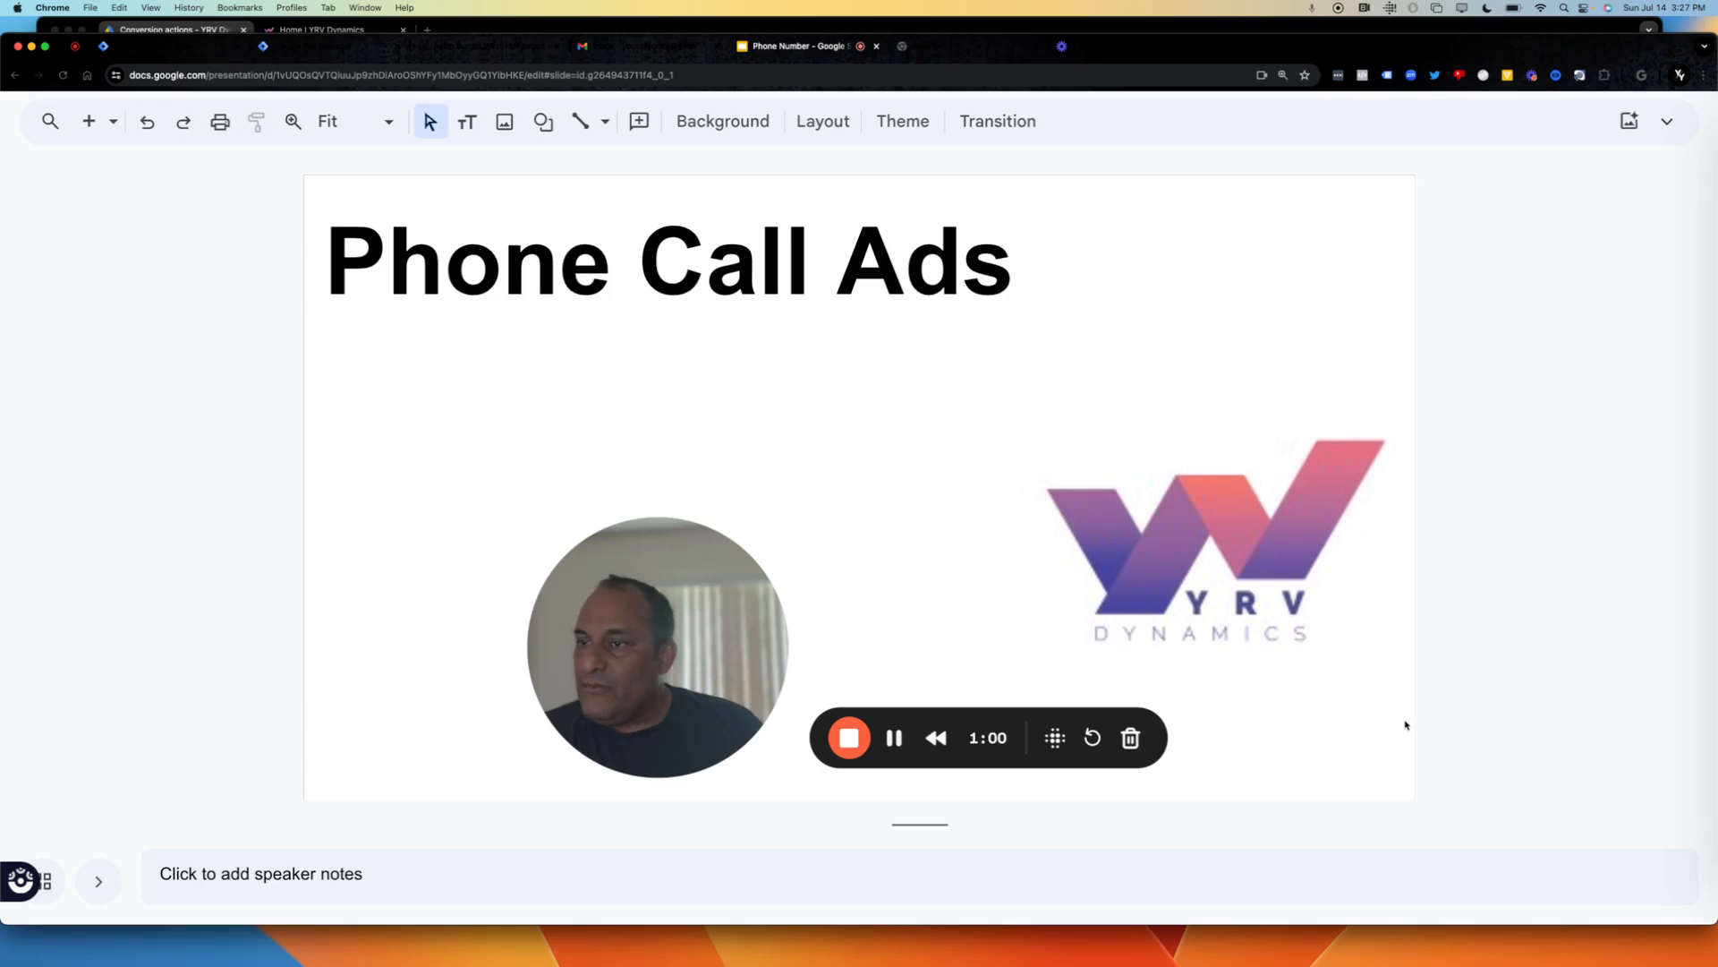
pyautogui.press('Down')
pyautogui.moveTo(703, 683); pyautogui.dragTo(1010, 655)
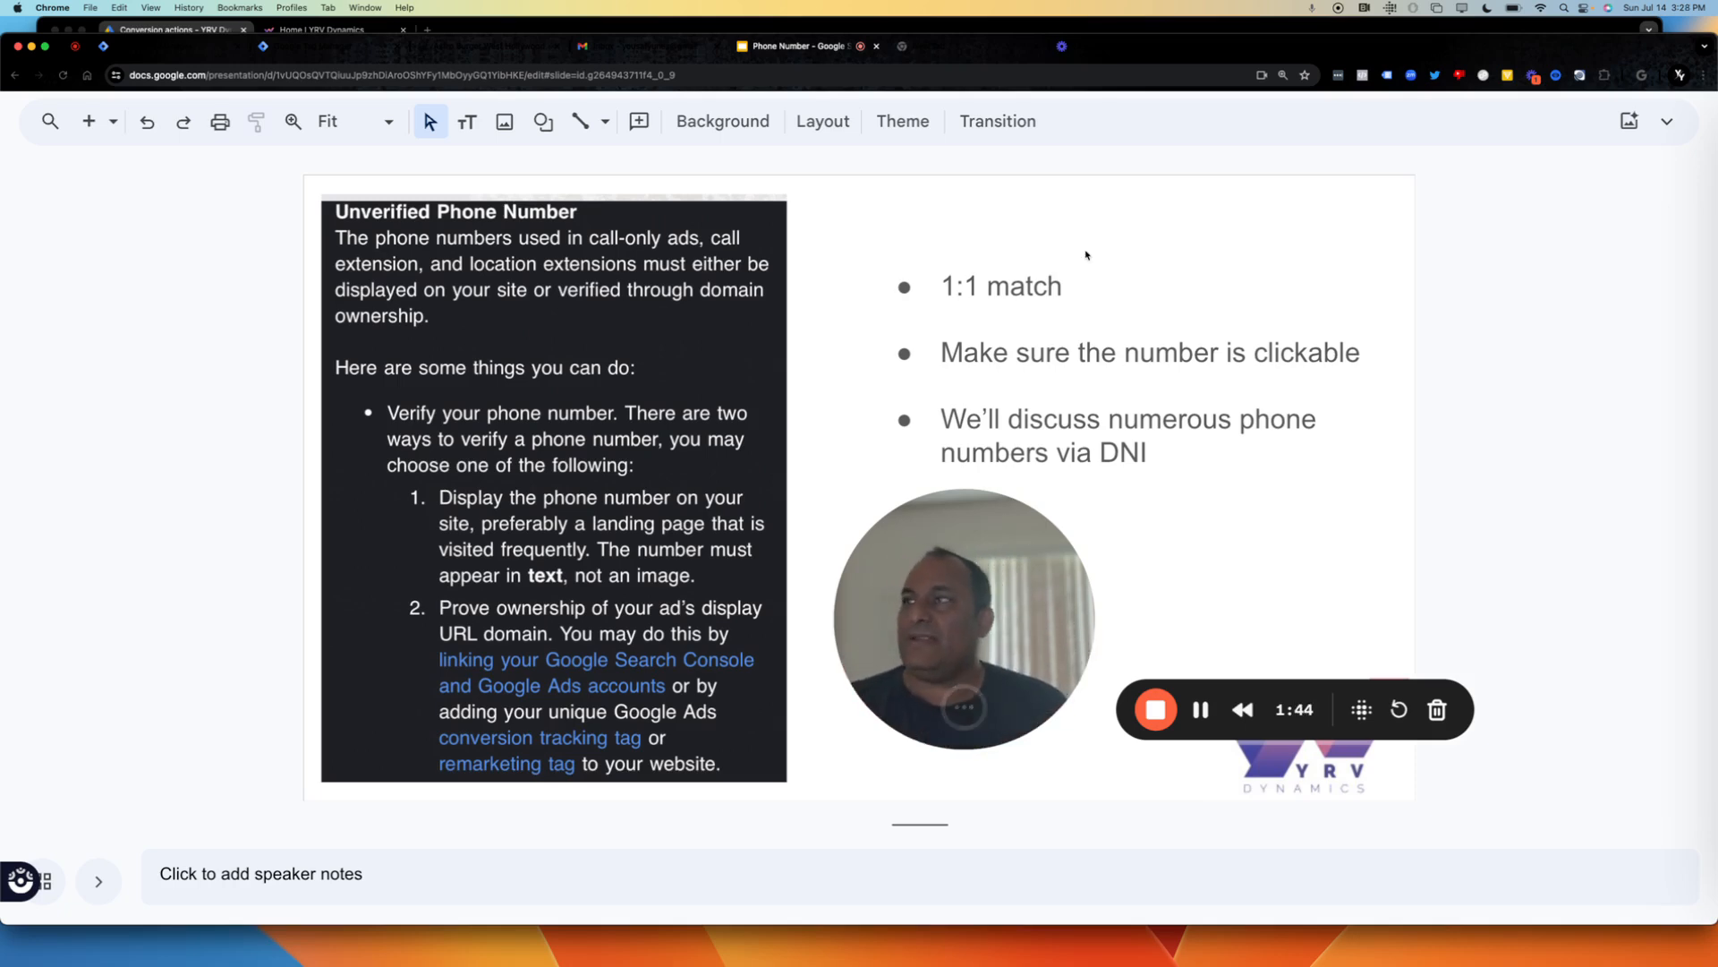
# Switch to Google Ads and start a new phone call conversion action for calls from ads using call extensions or call-only ads.
pyautogui.click(1041, 26)
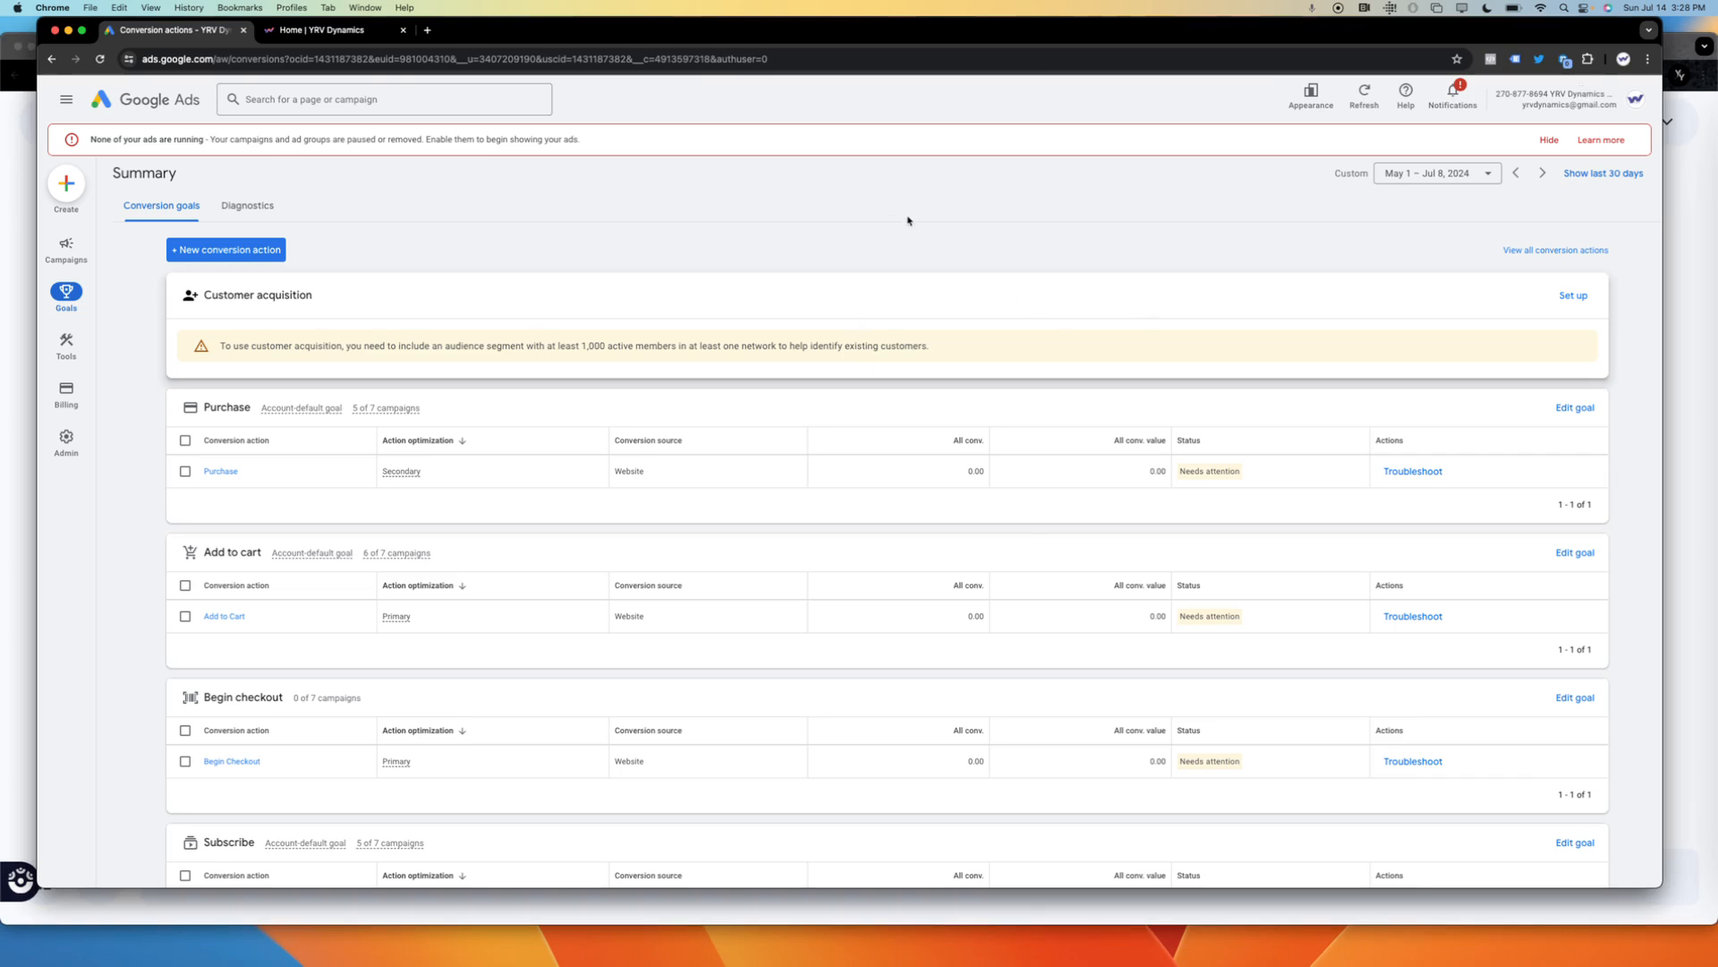
pyautogui.click(248, 253)
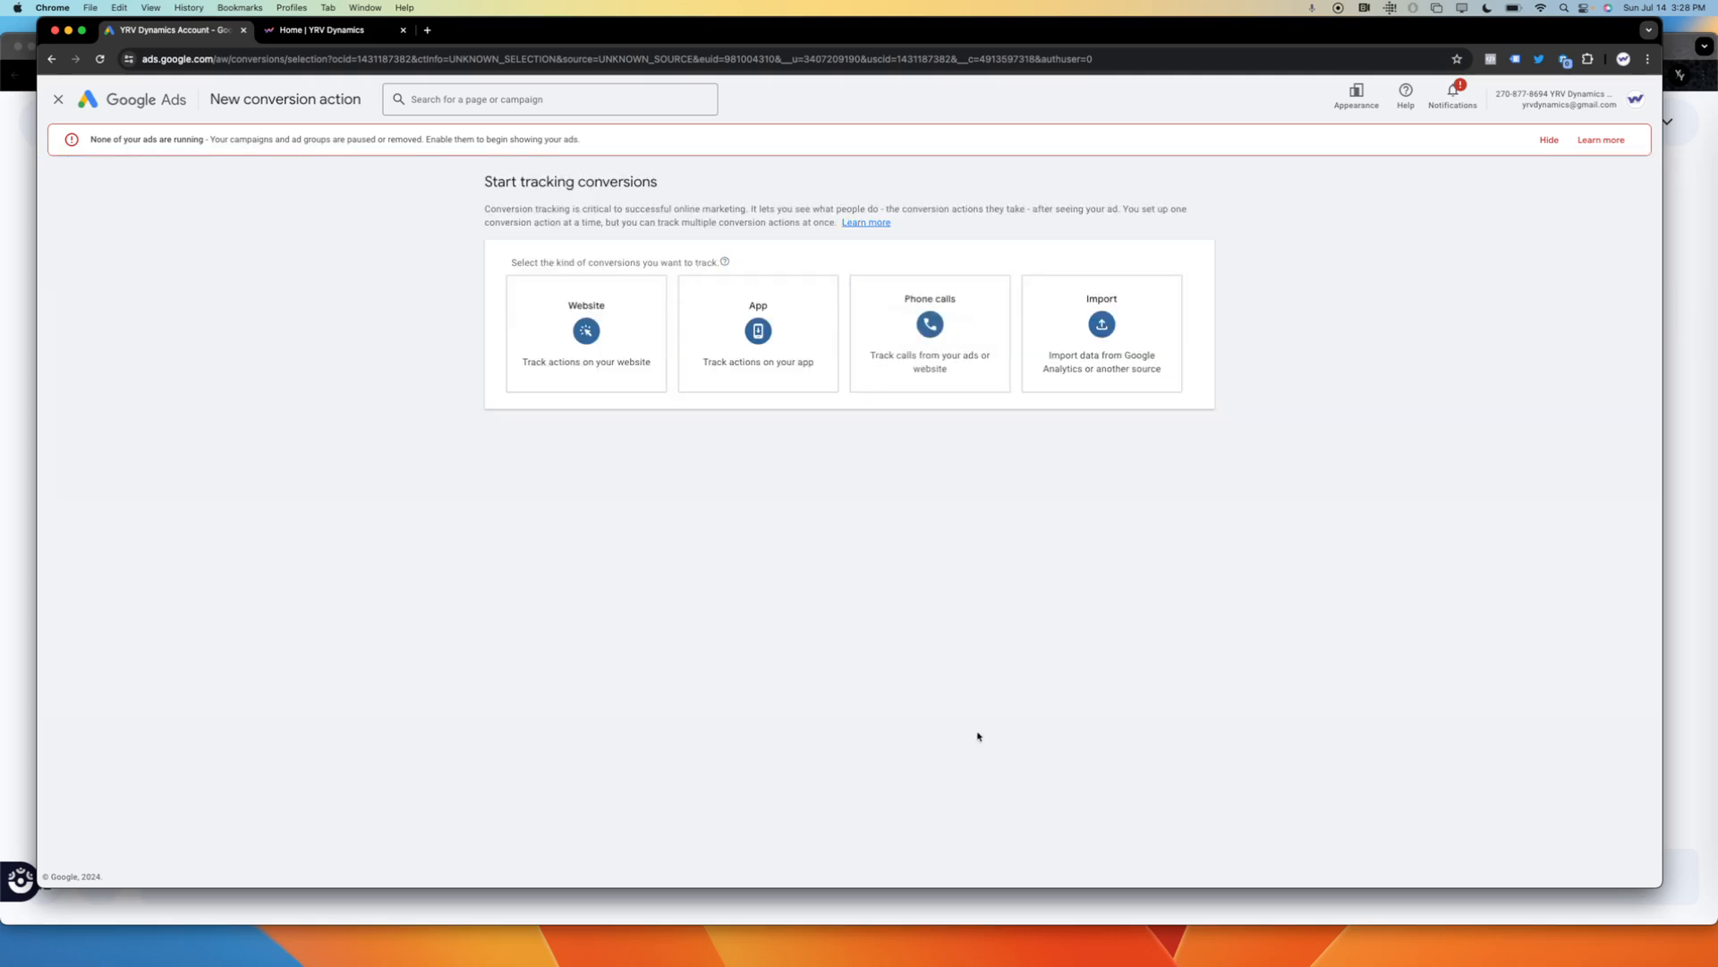
pyautogui.click(932, 369)
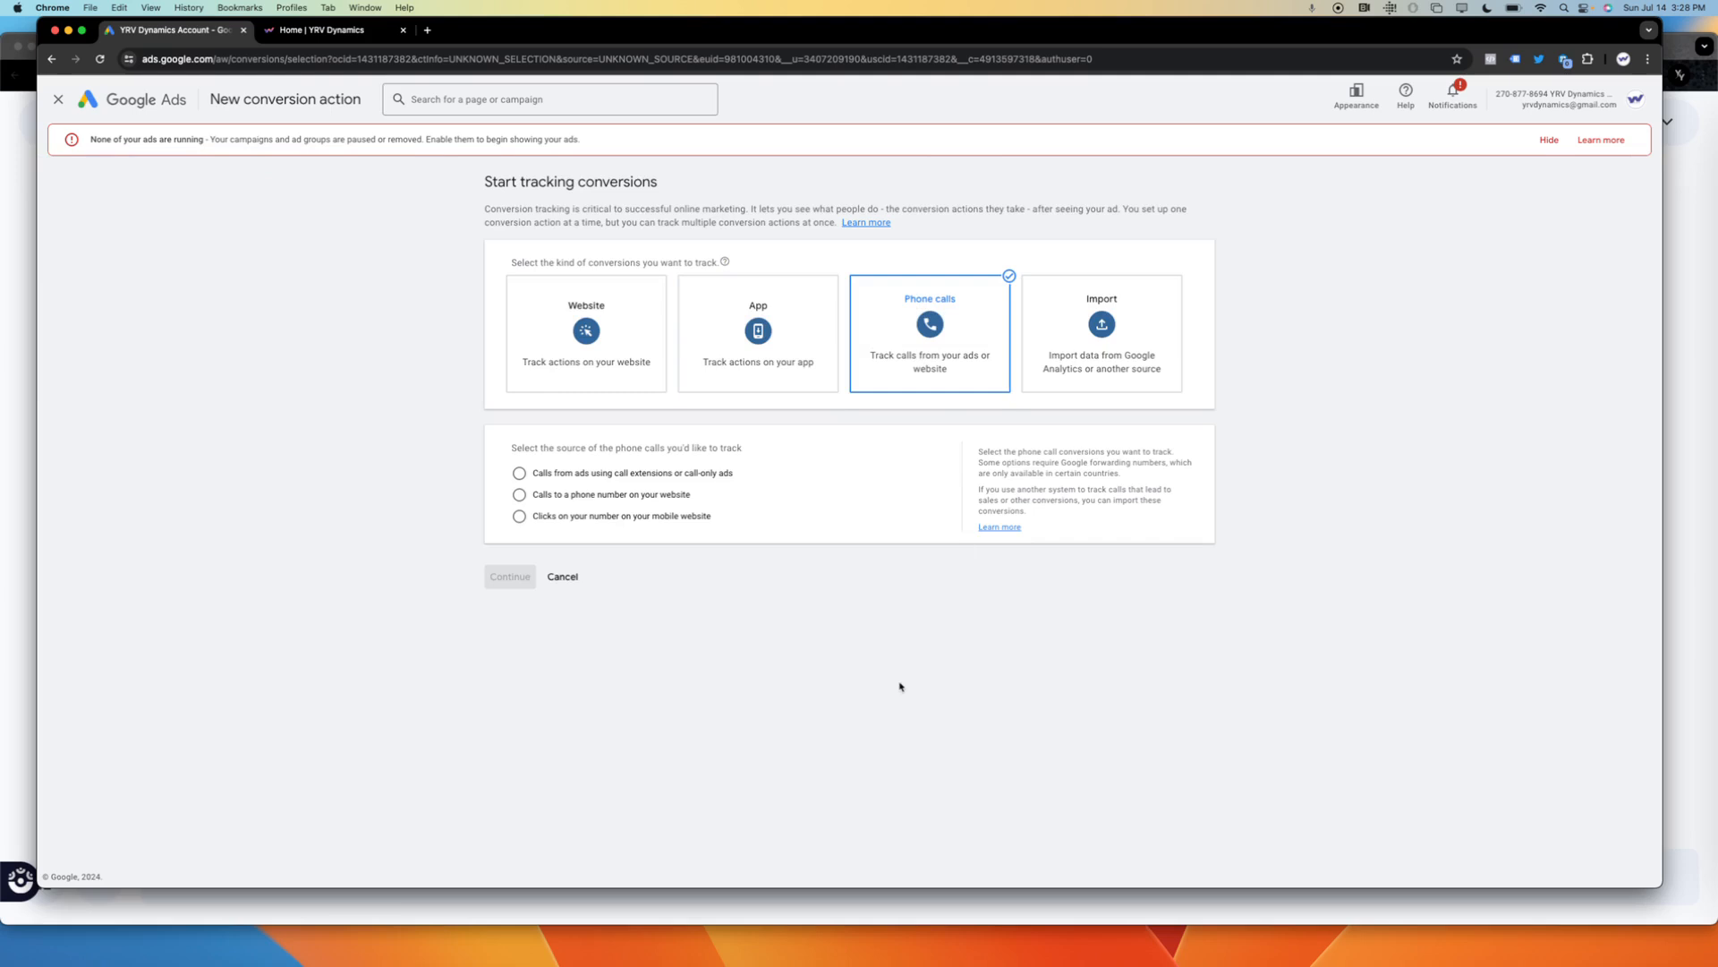
pyautogui.click(671, 474)
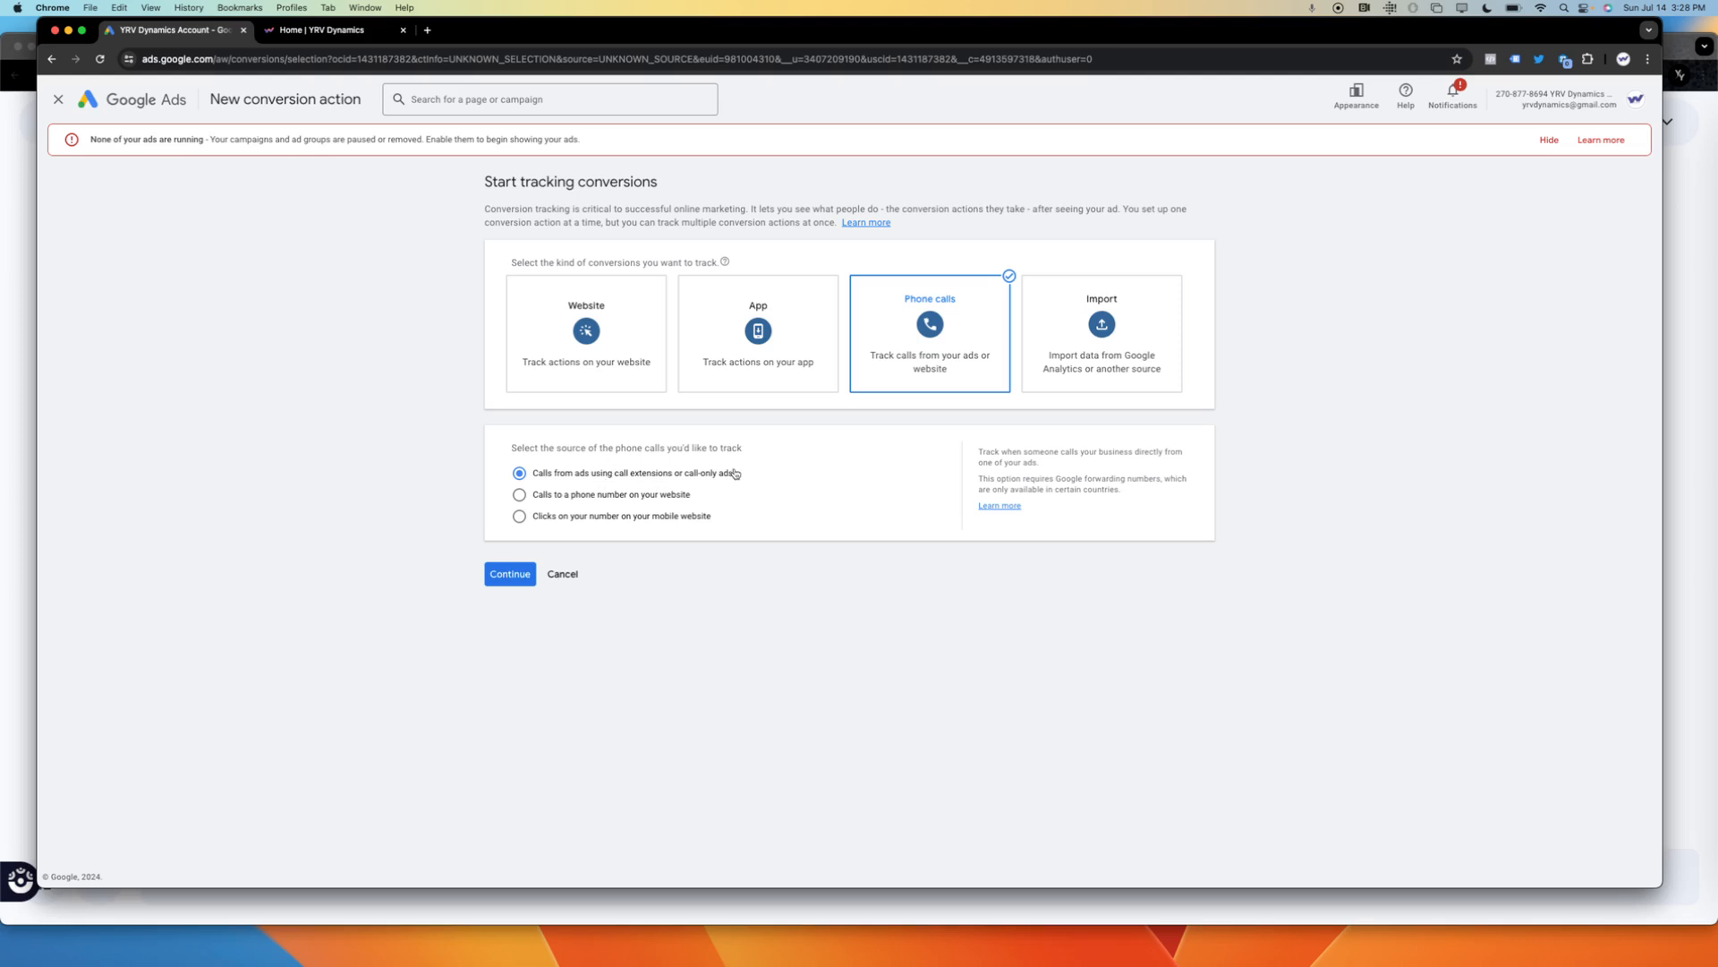
pyautogui.click(510, 574)
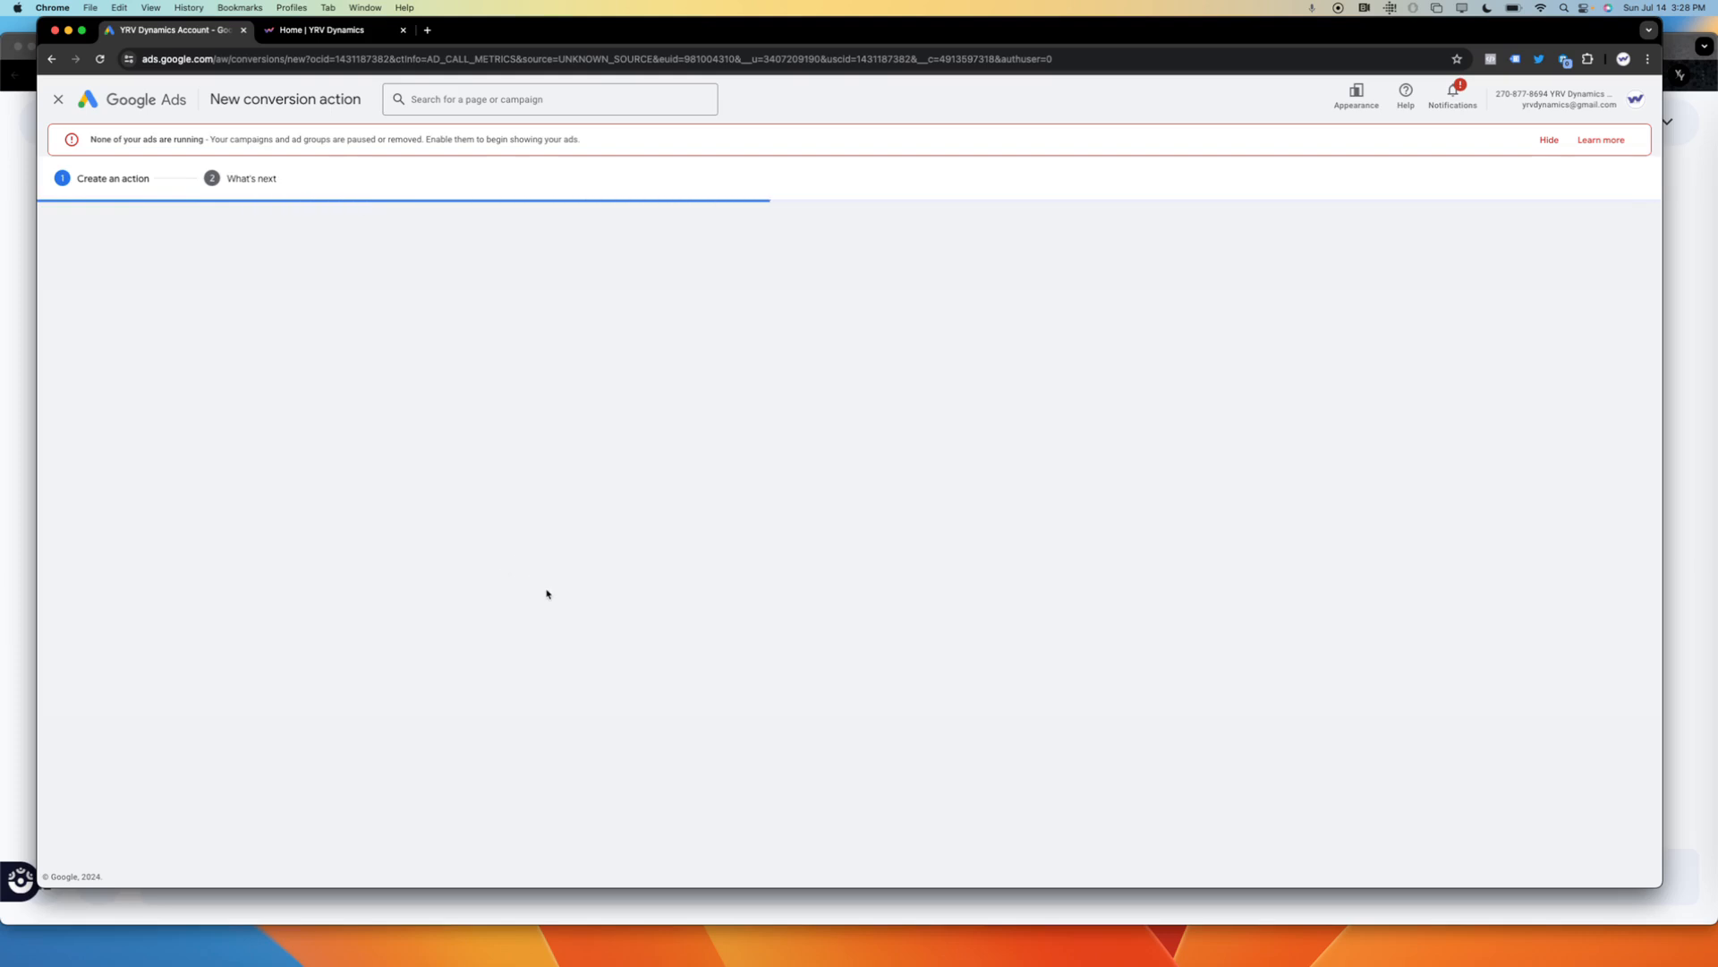
# Name the conversion action "YRV Test Call Ads Only" and use the same value for each conversion.
pyautogui.click(761, 339)
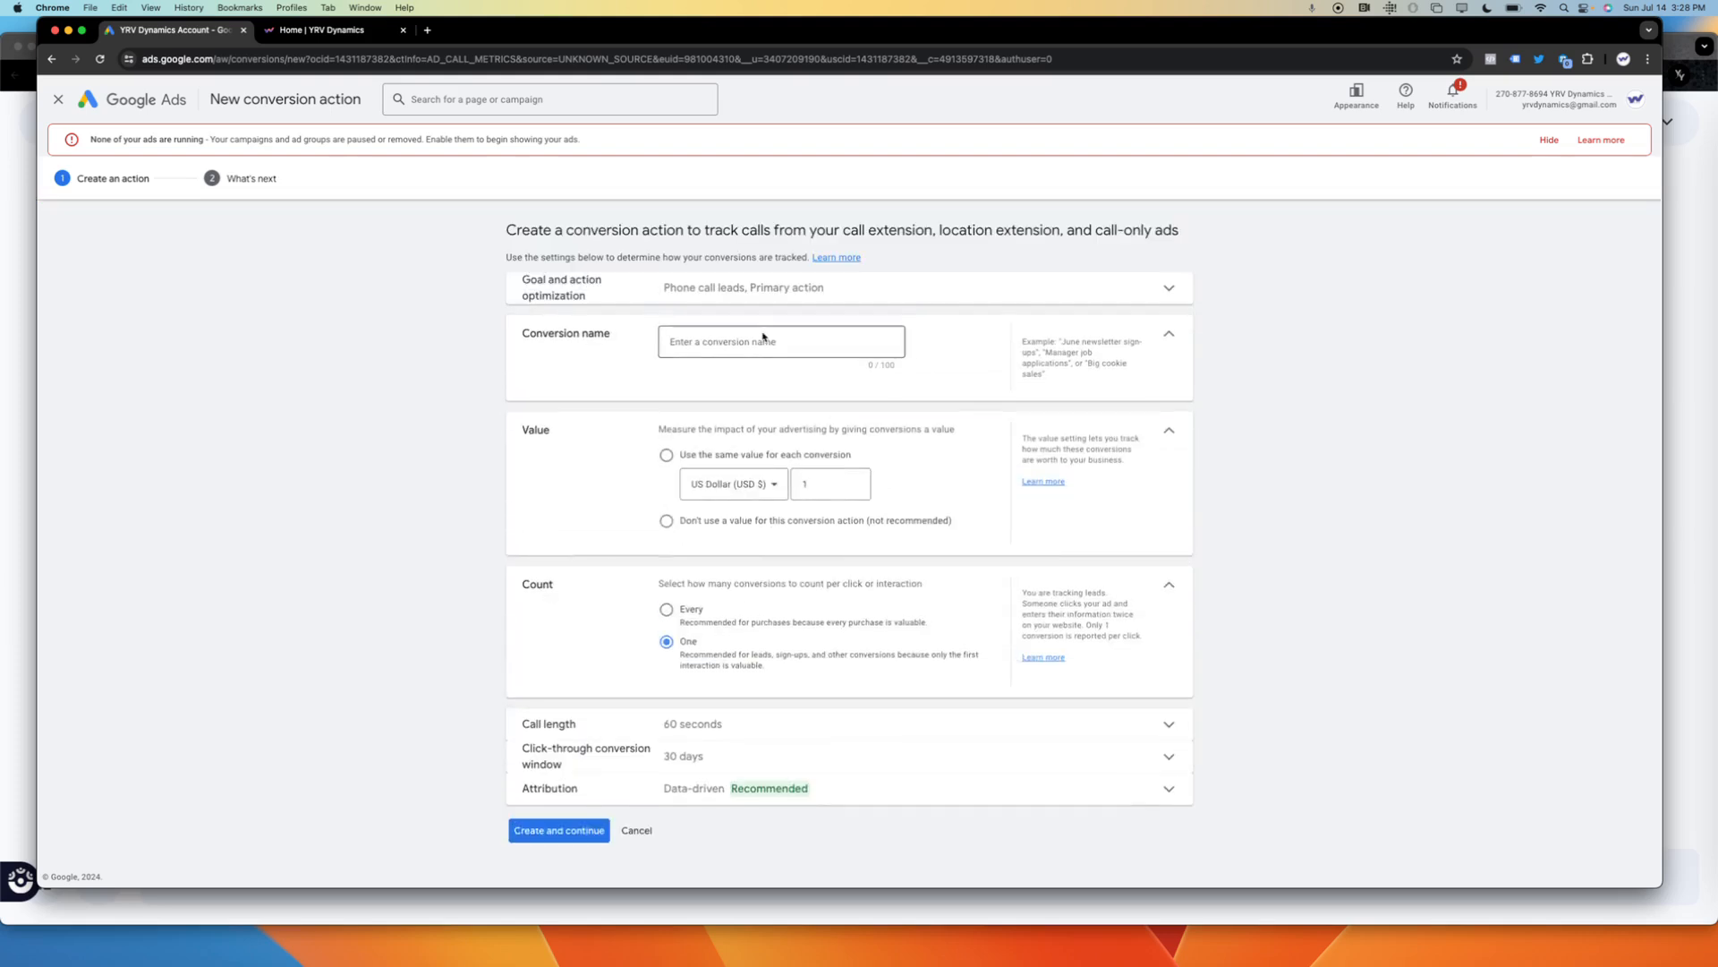
pyautogui.write('Yrv')
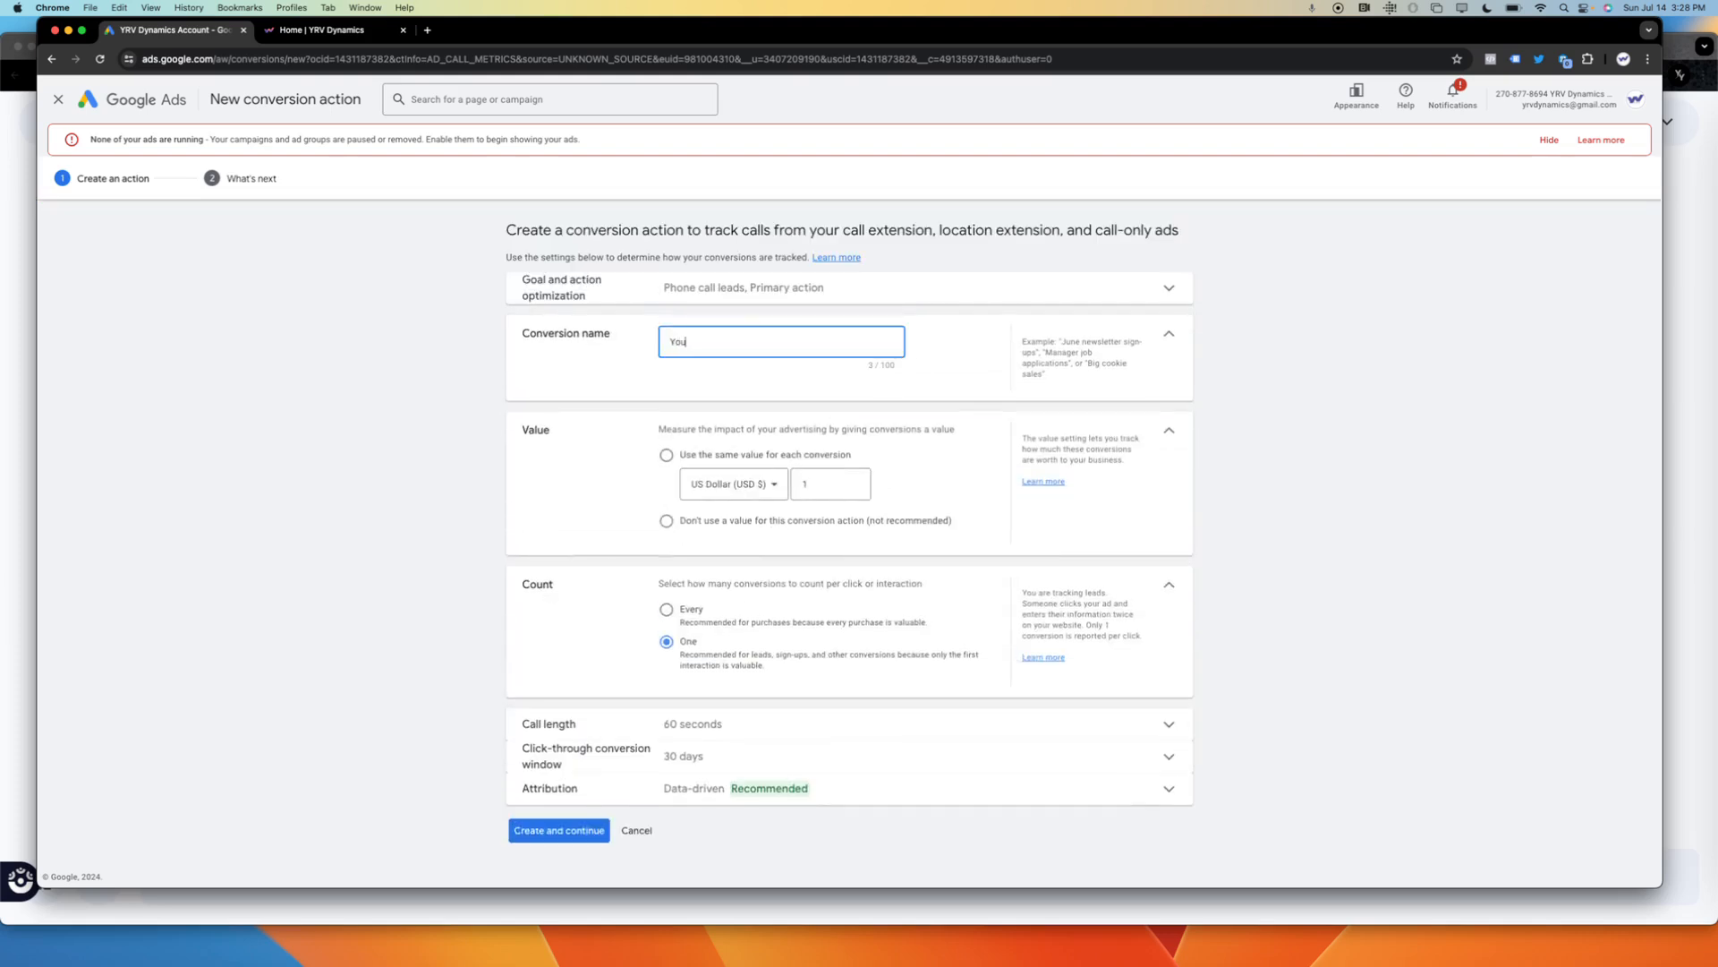
pyautogui.press('BackSpace')
pyautogui.press('BackSpace')
pyautogui.press('BackSpace')
pyautogui.write('YRV Test Call Ads Only')
pyautogui.click(667, 454)
# Expand the call length settings to view the minimum duration for a counted call.
pyautogui.scroll(-1, 1357, 480)
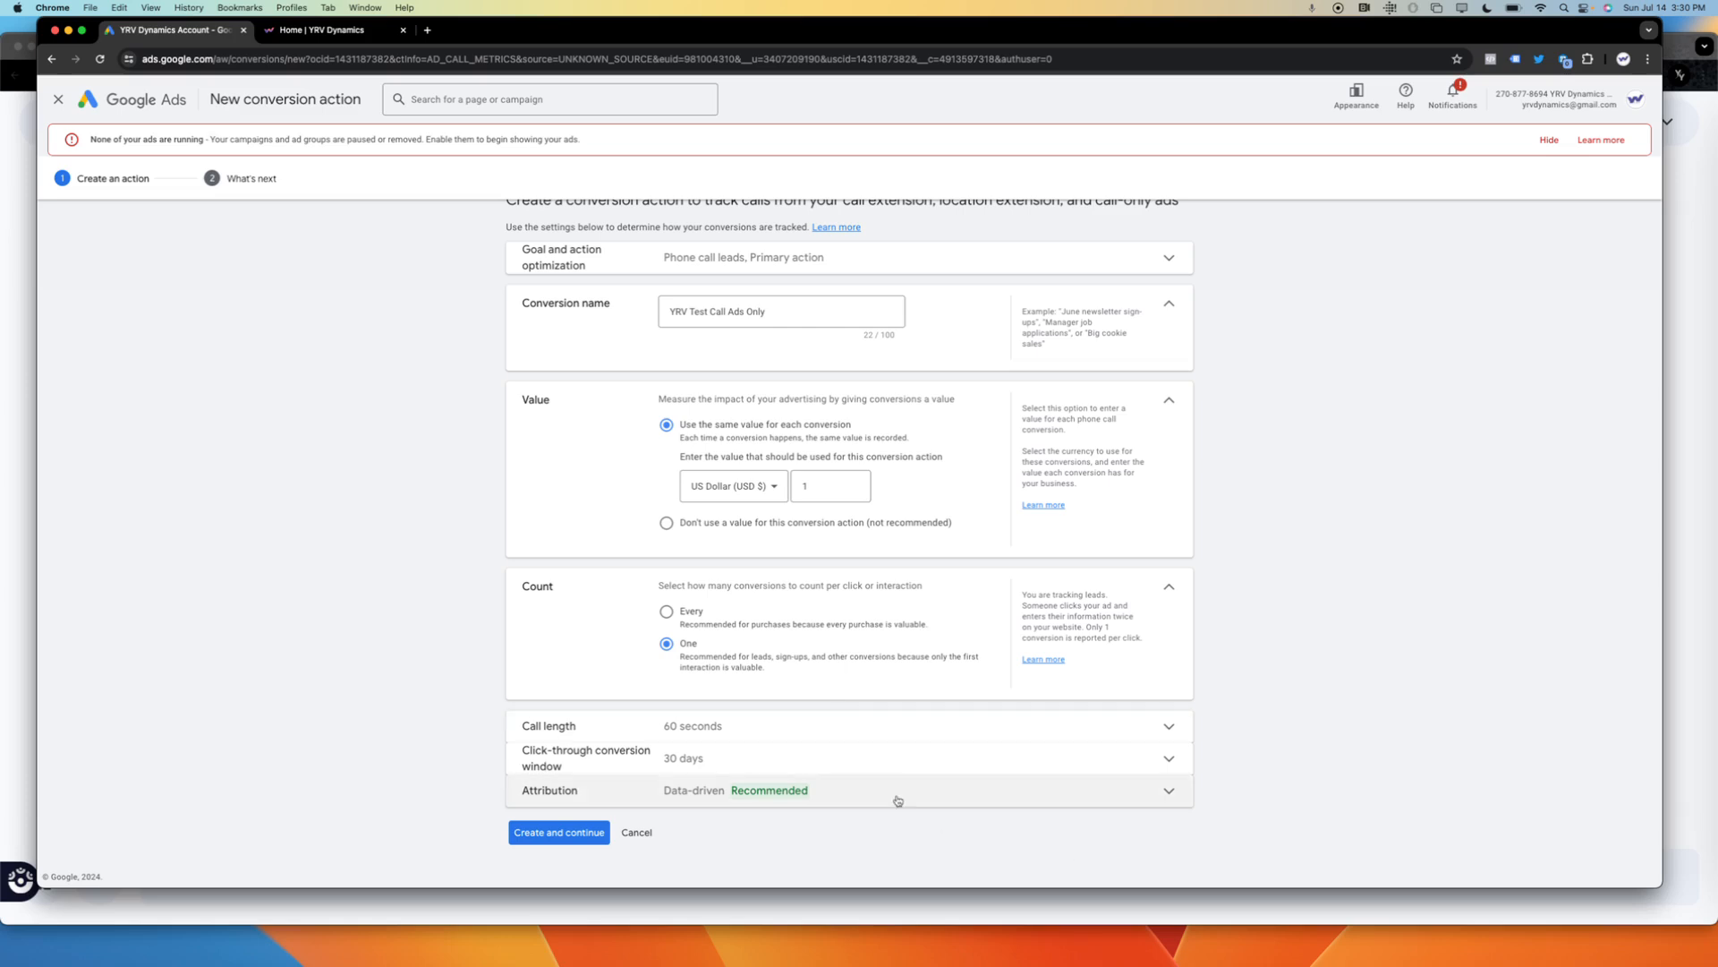
pyautogui.click(871, 723)
pyautogui.moveTo(1270, 664); pyautogui.dragTo(1079, 922)
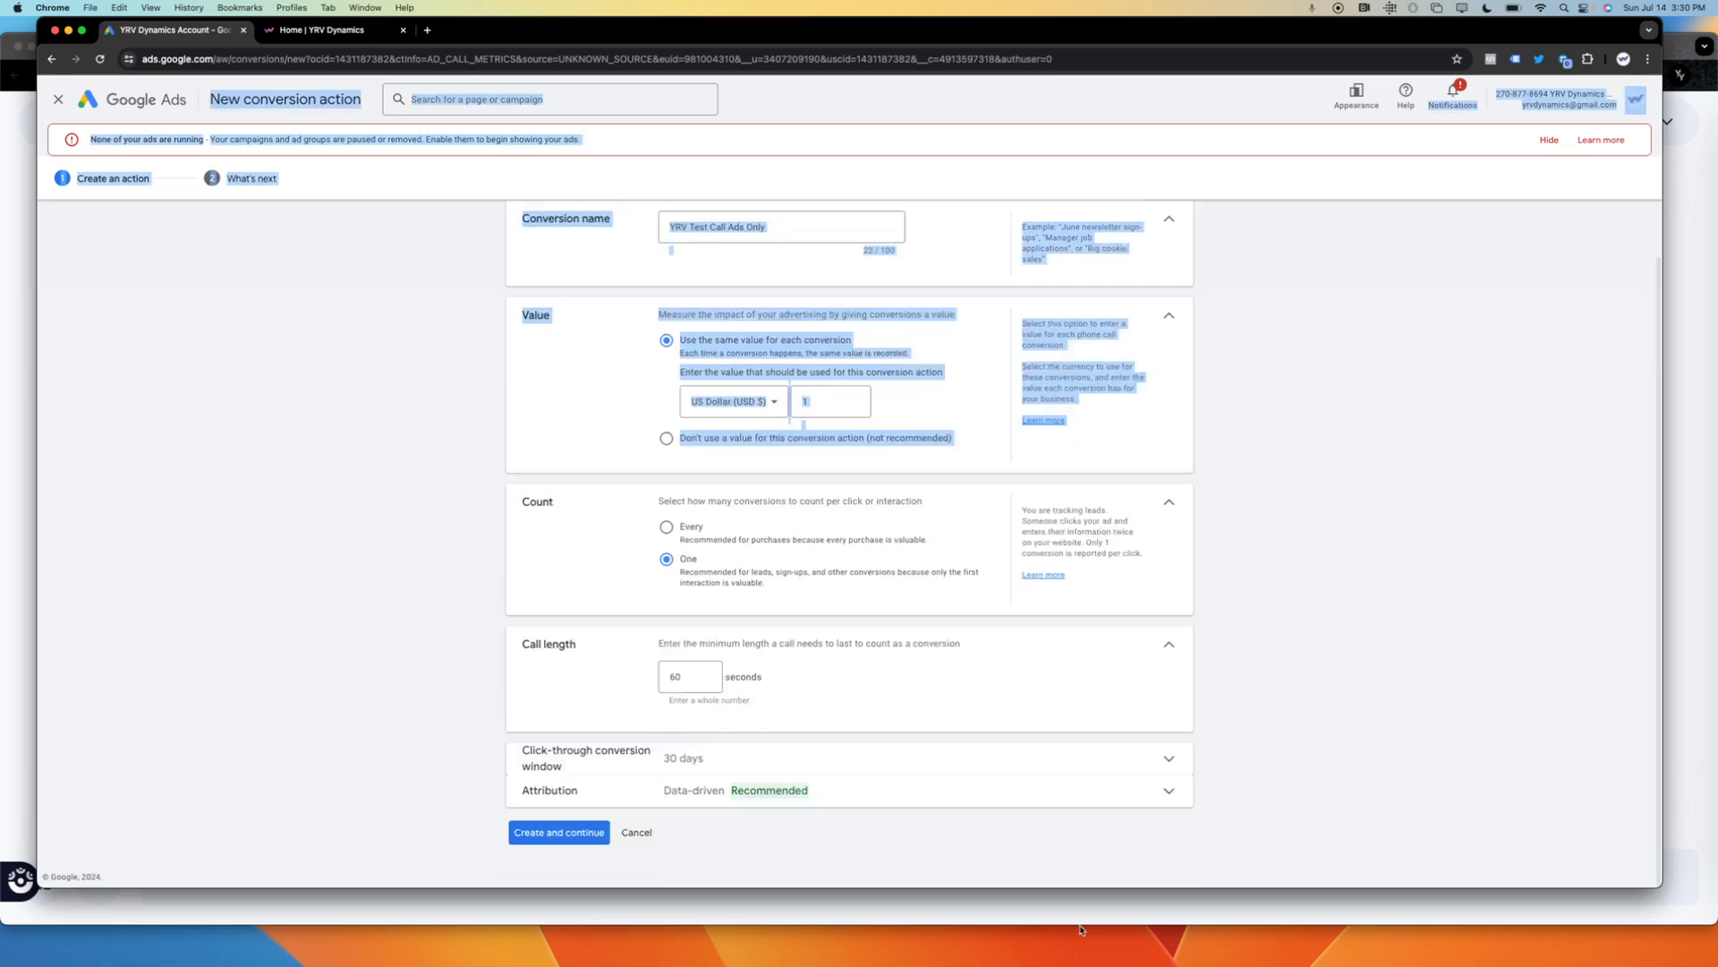
pyautogui.click(1344, 727)
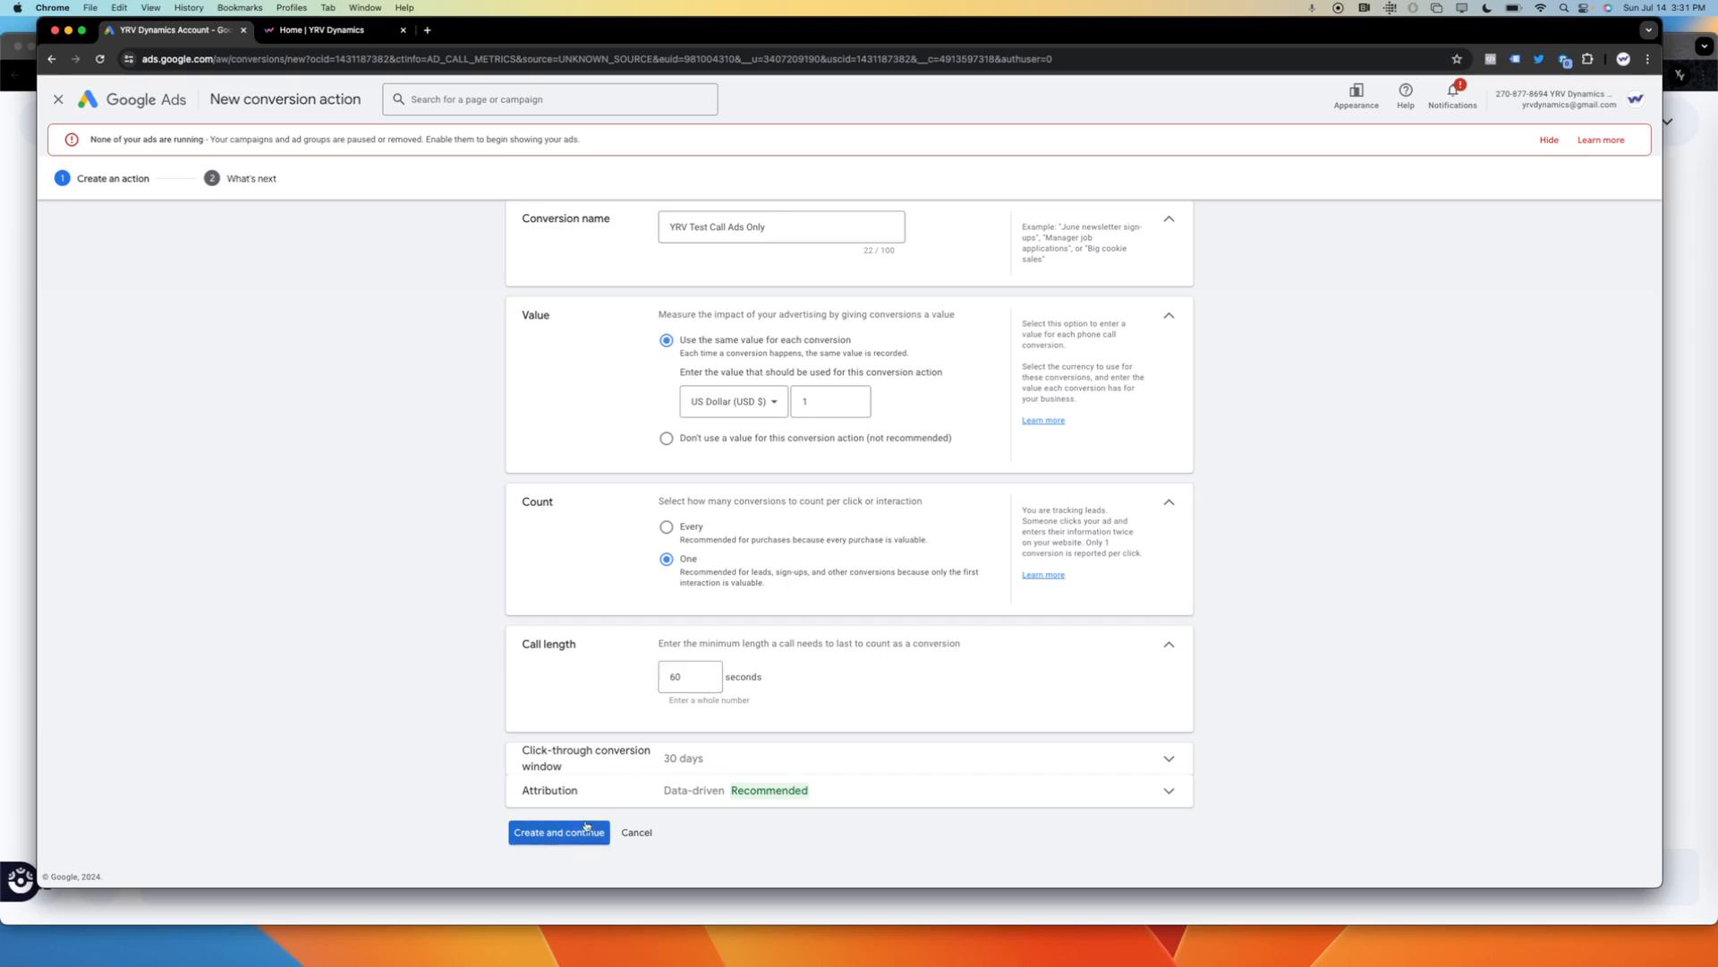
# Set the click-through conversion window to 1 week.
pyautogui.click(717, 770)
pyautogui.click(723, 826)
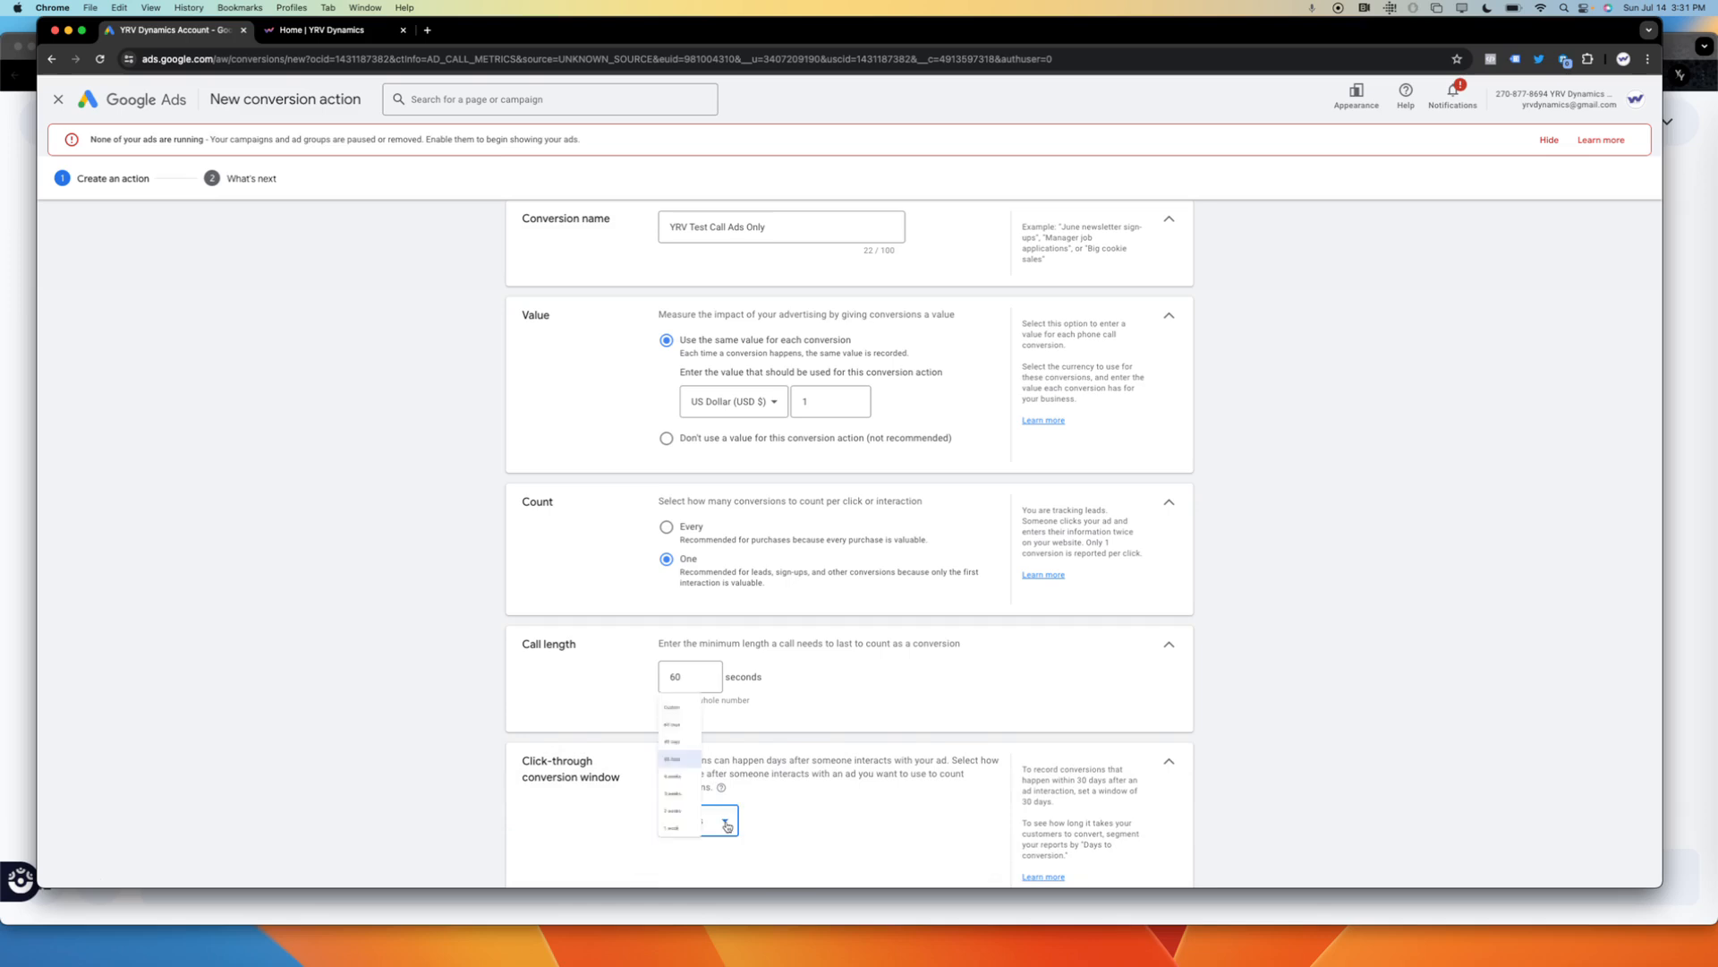
pyautogui.click(683, 820)
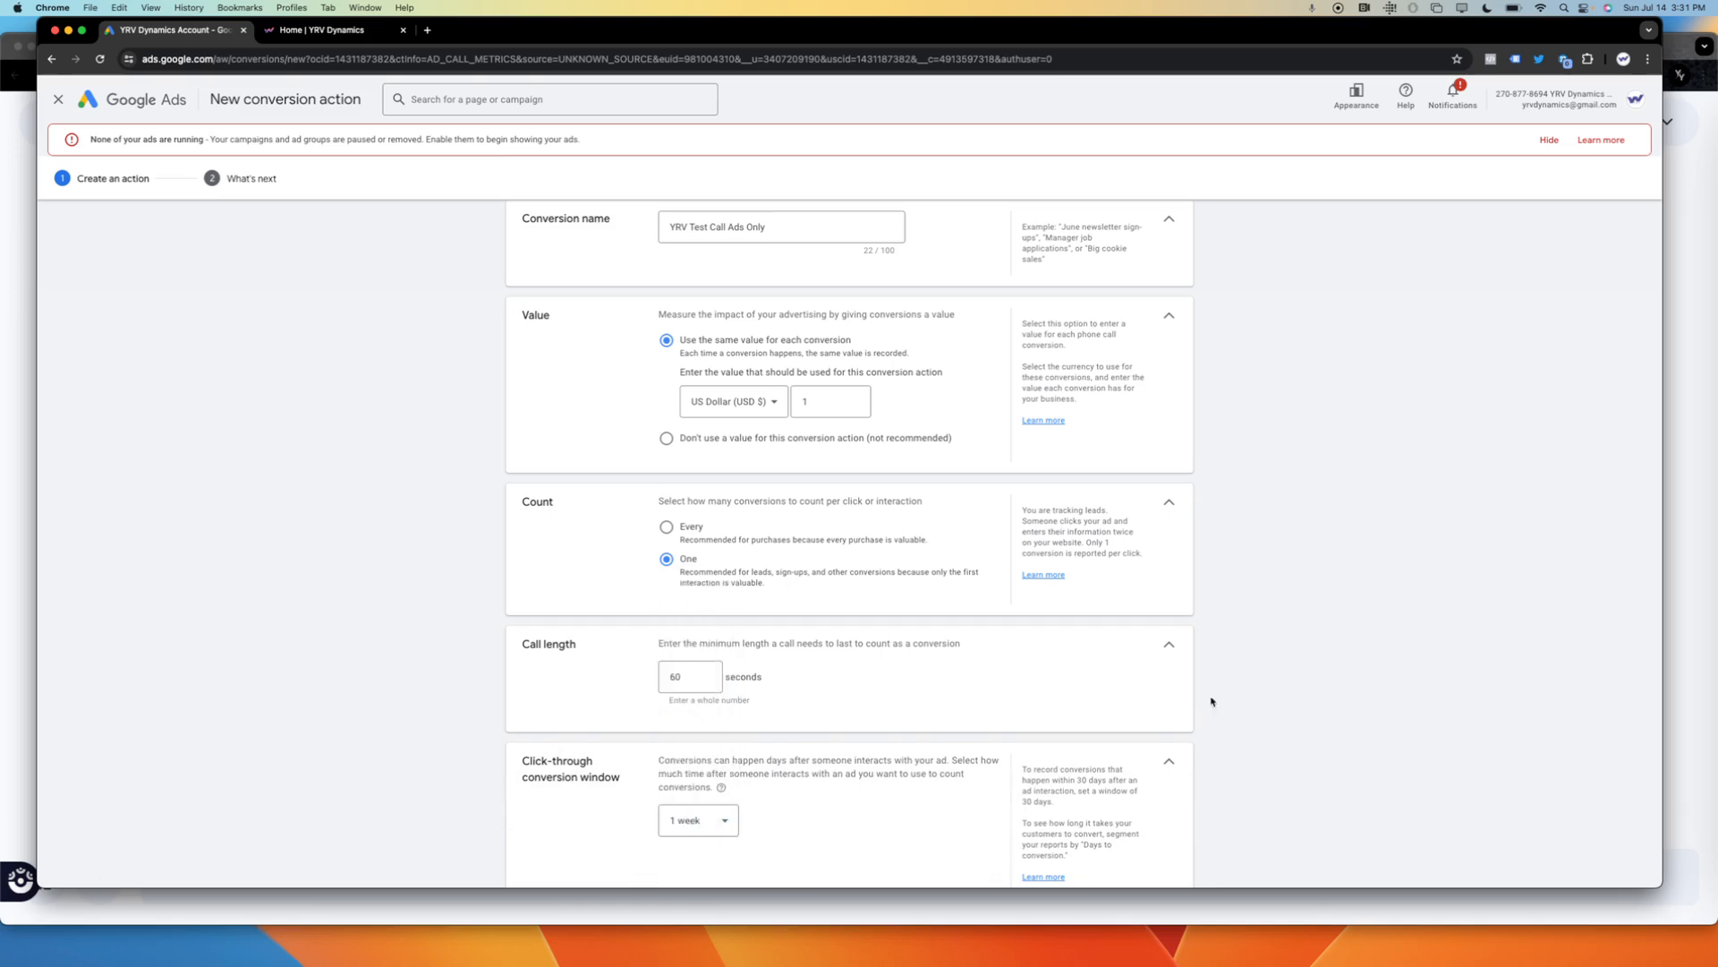
pyautogui.moveTo(1212, 698); pyautogui.dragTo(1027, 939)
pyautogui.click(892, 854)
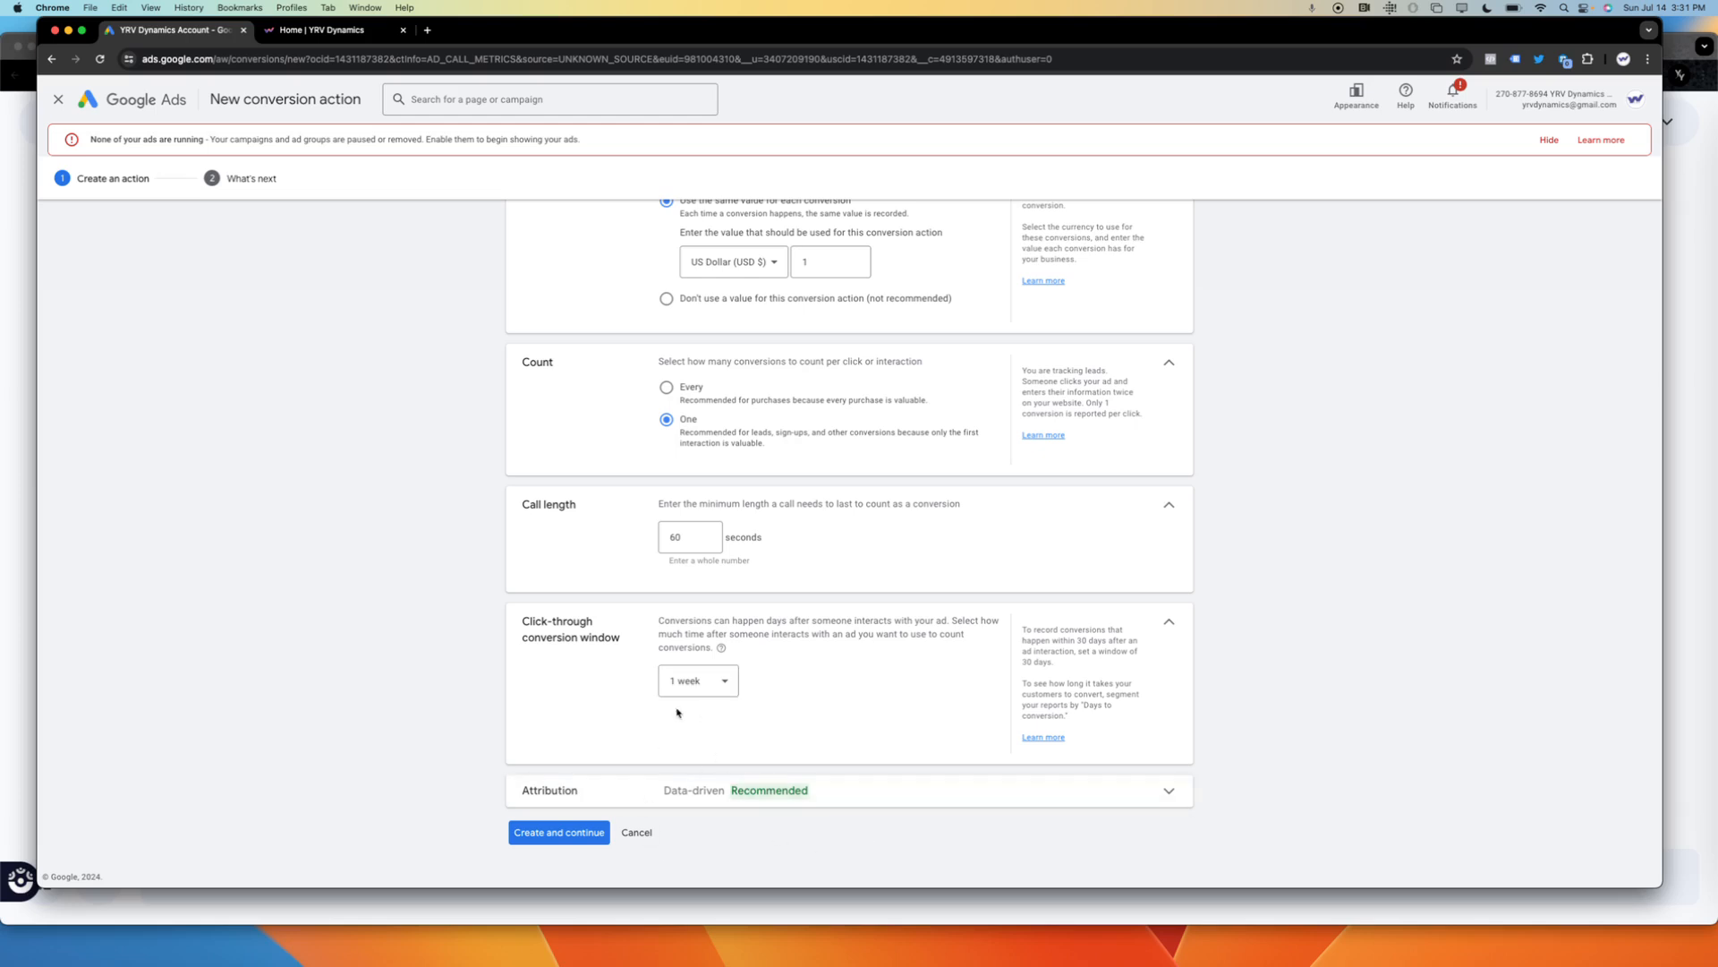
# Create the conversion action, finish its setup and locate it under the Phone call lead goal in the conversion summary.
pyautogui.click(562, 841)
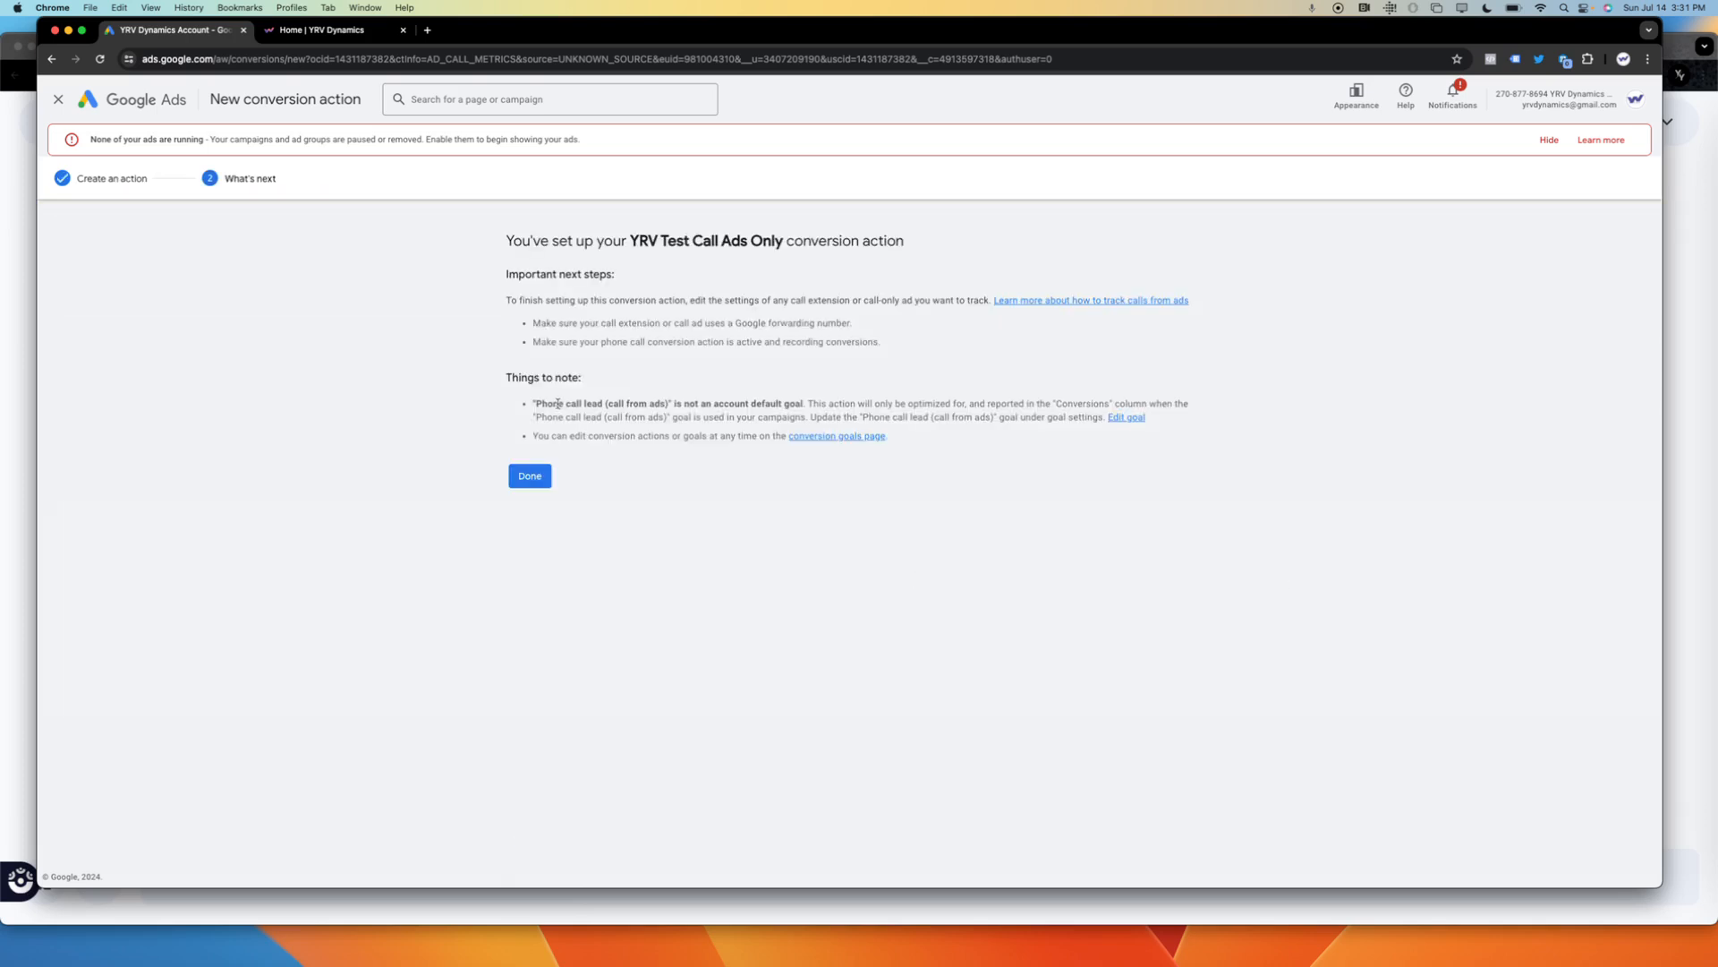
pyautogui.click(542, 483)
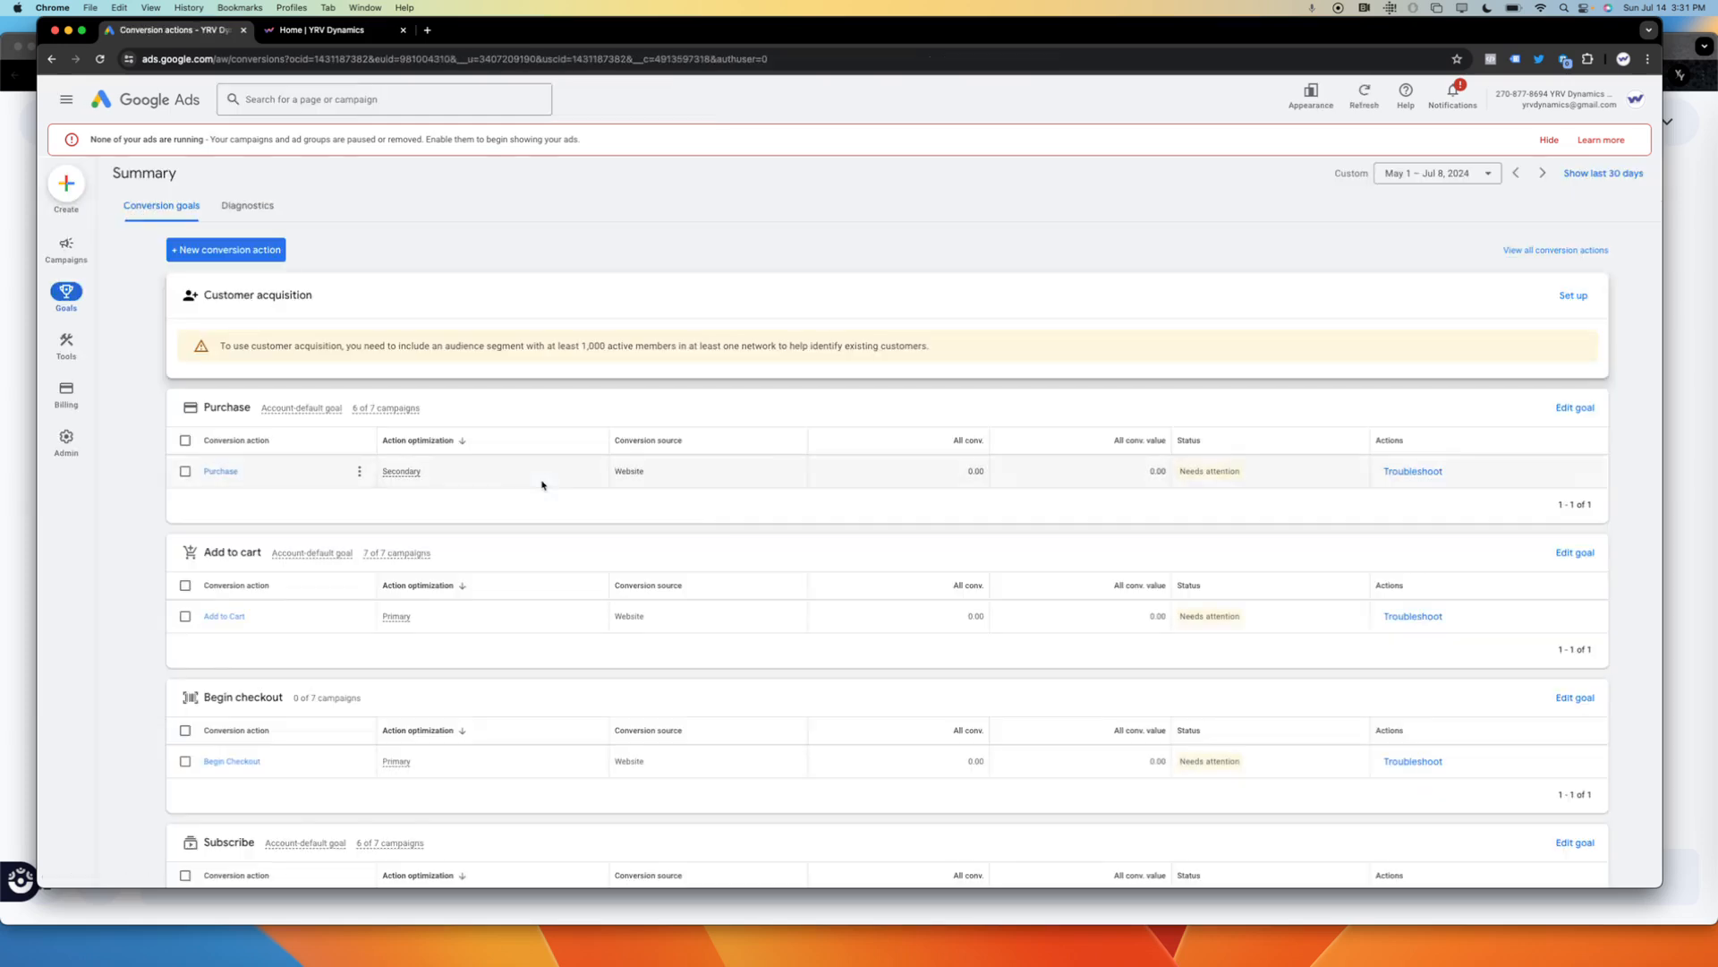
pyautogui.moveTo(1622, 582); pyautogui.dragTo(1469, 850)
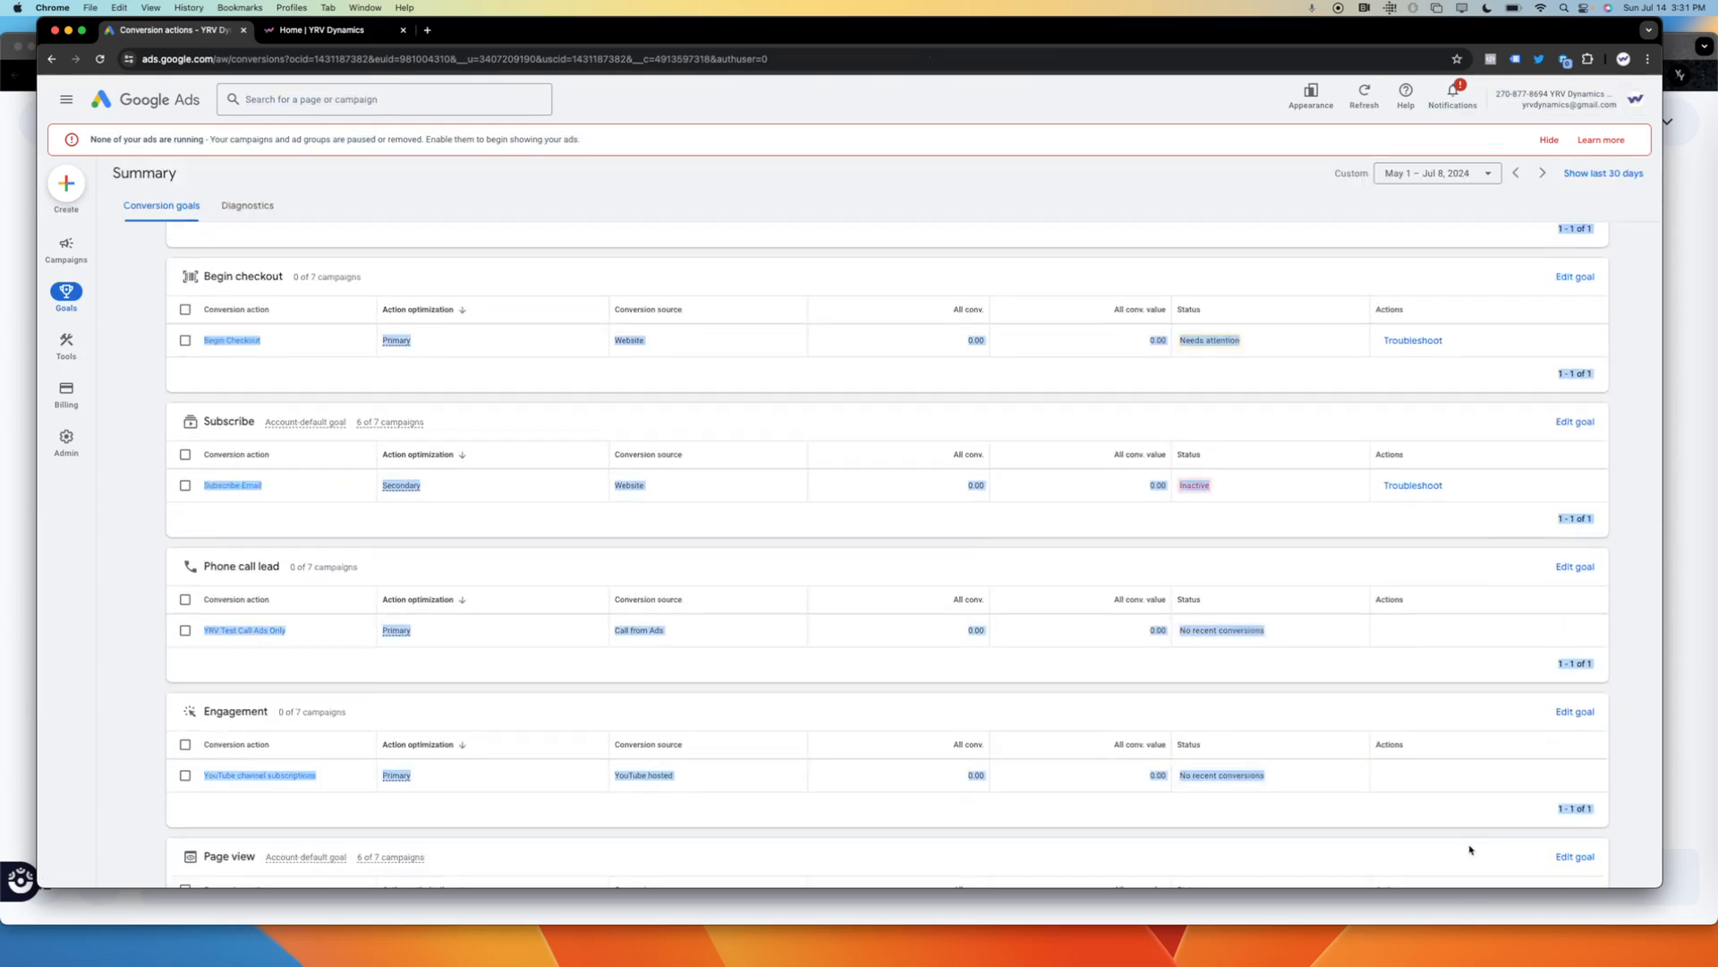
pyautogui.click(496, 689)
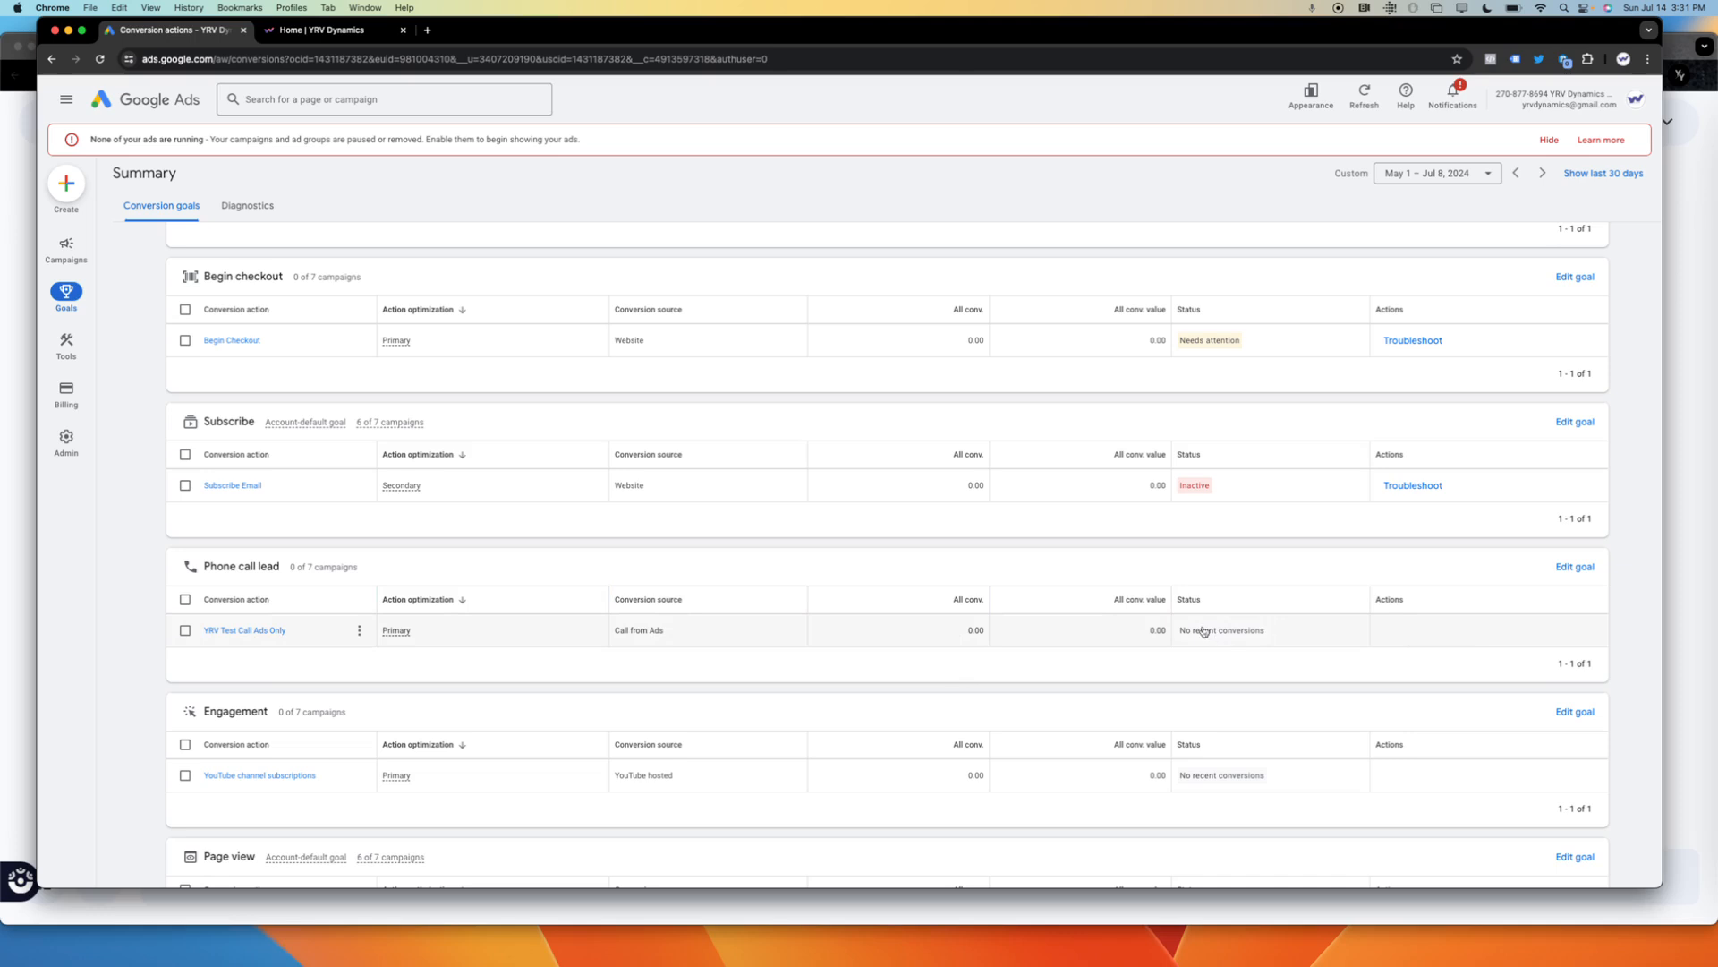
# Start a new campaign from the campaigns overview and choose Leads as its objective.
pyautogui.click(79, 253)
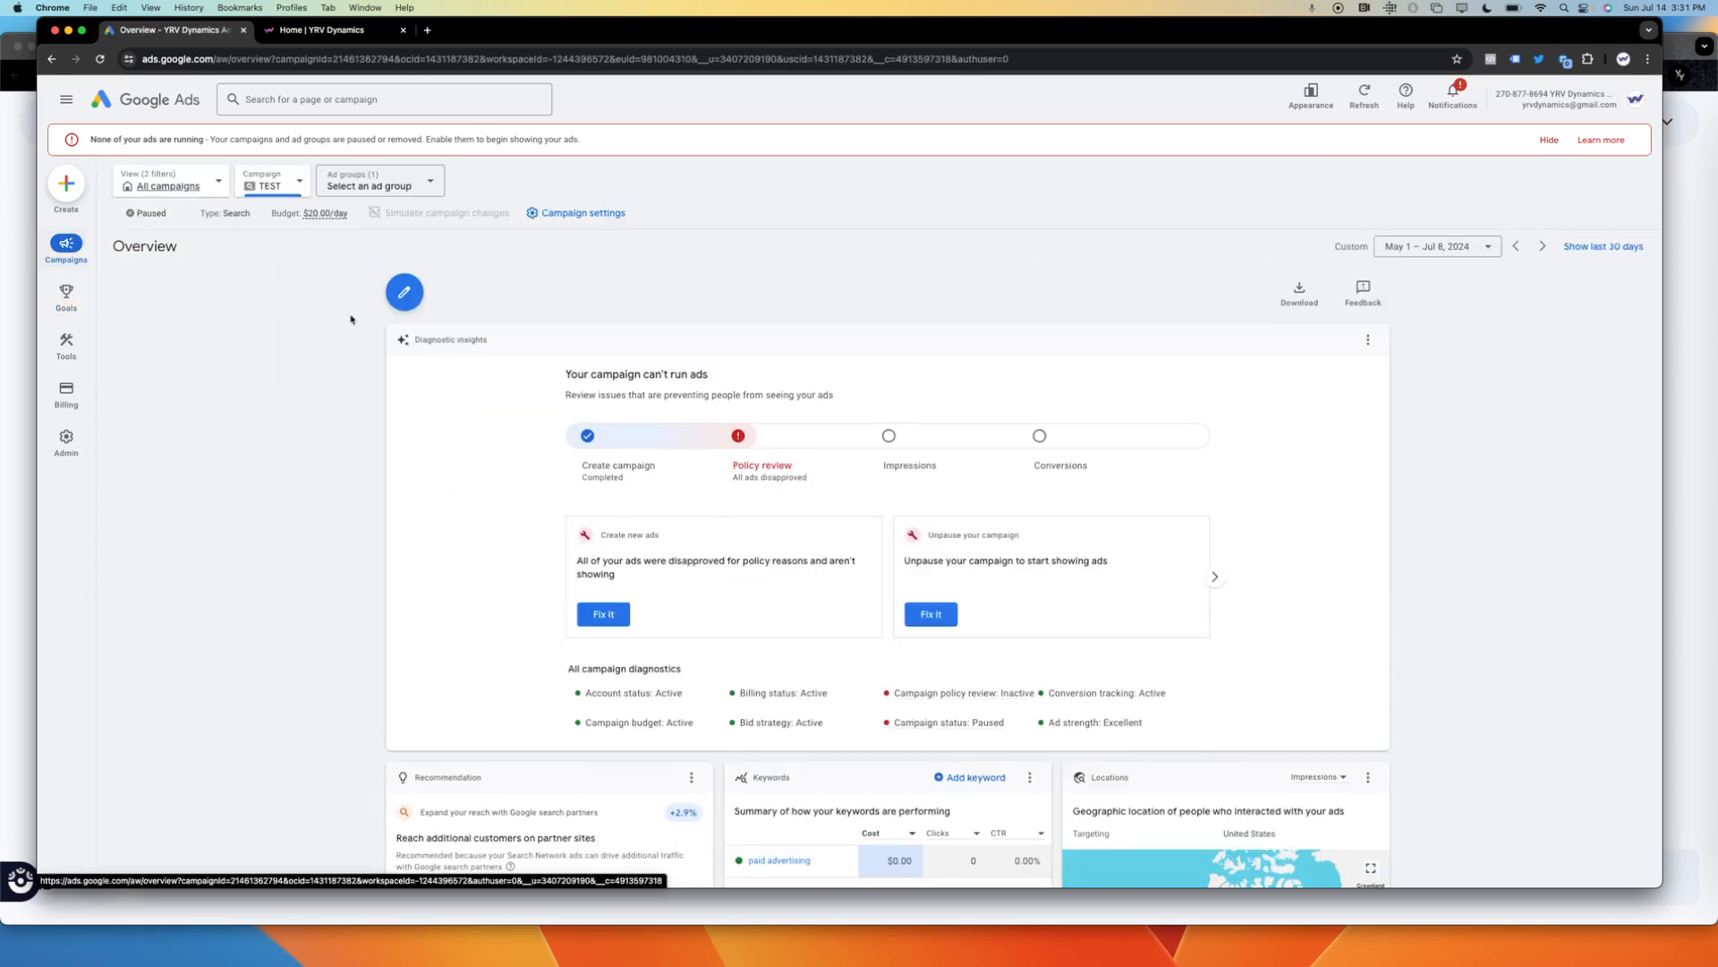
pyautogui.moveTo(57, 265)
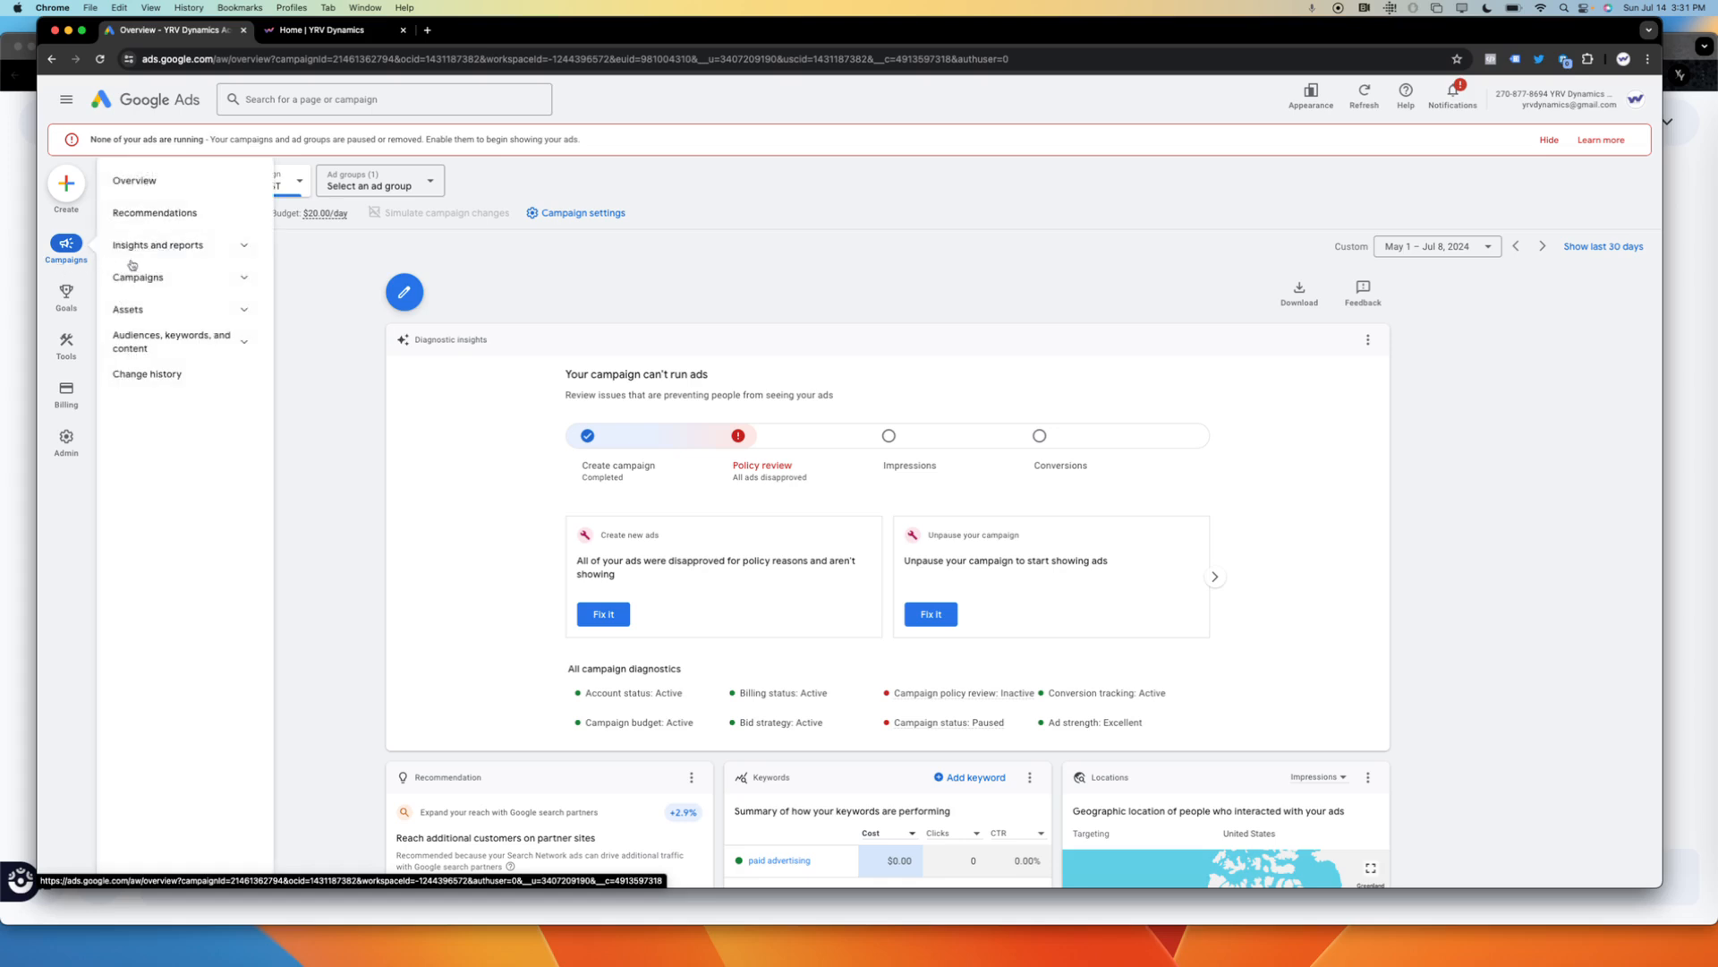
pyautogui.click(149, 310)
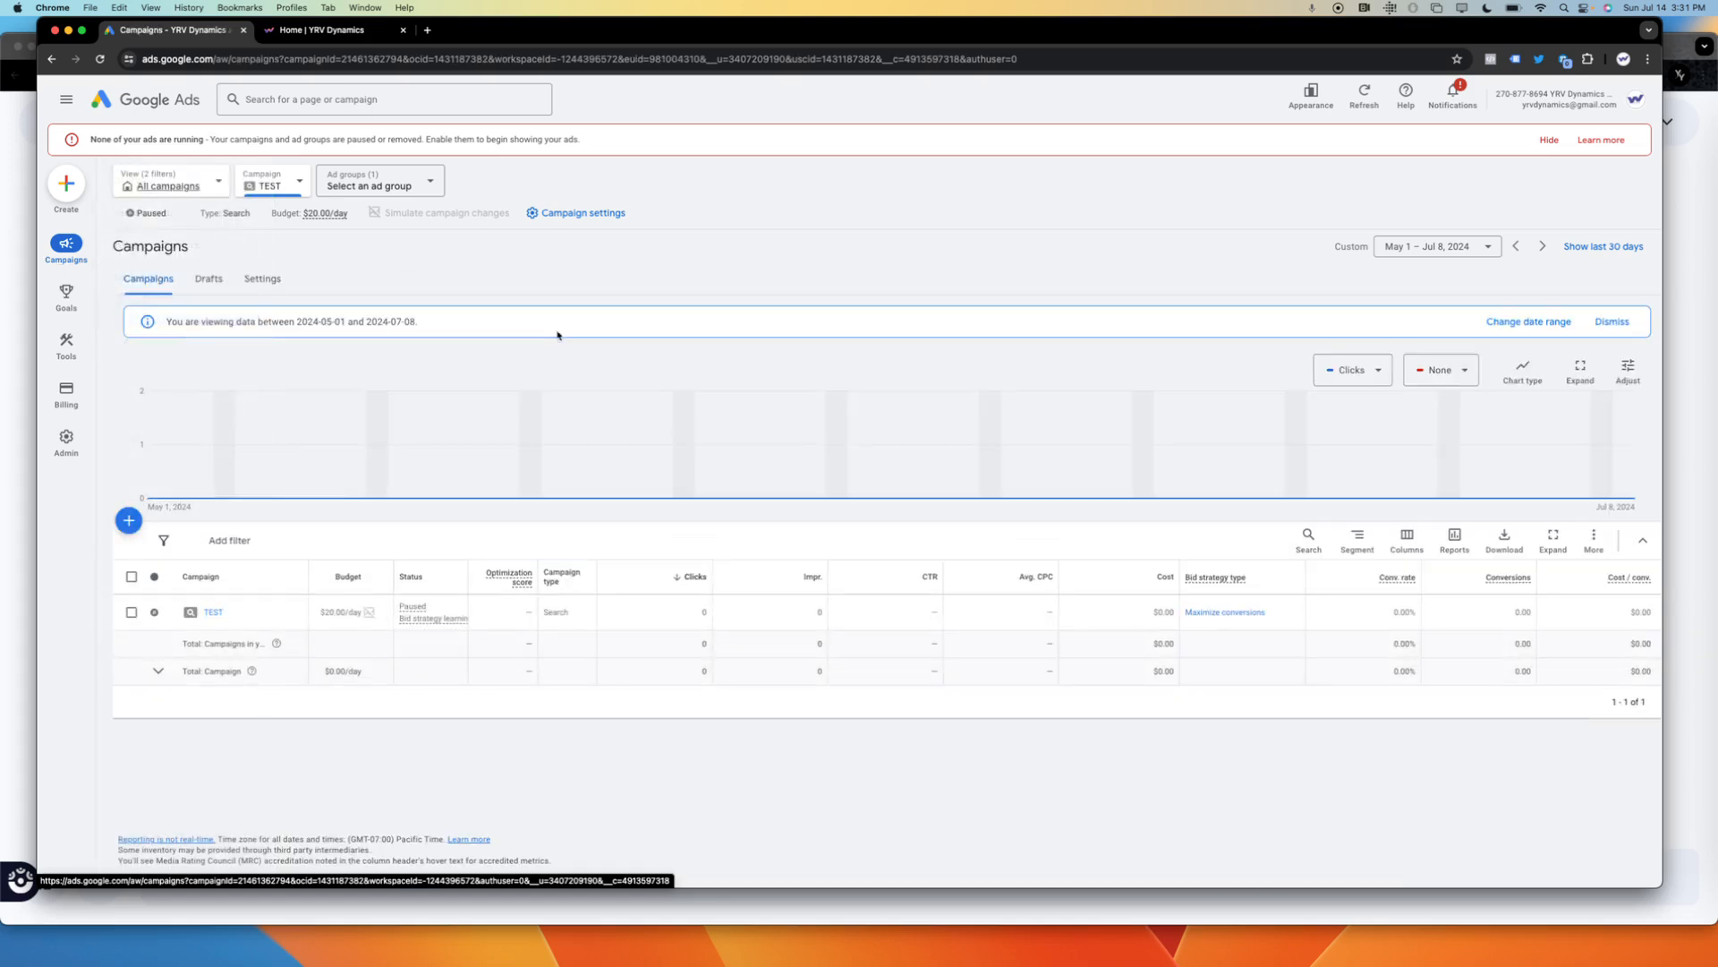
pyautogui.click(129, 520)
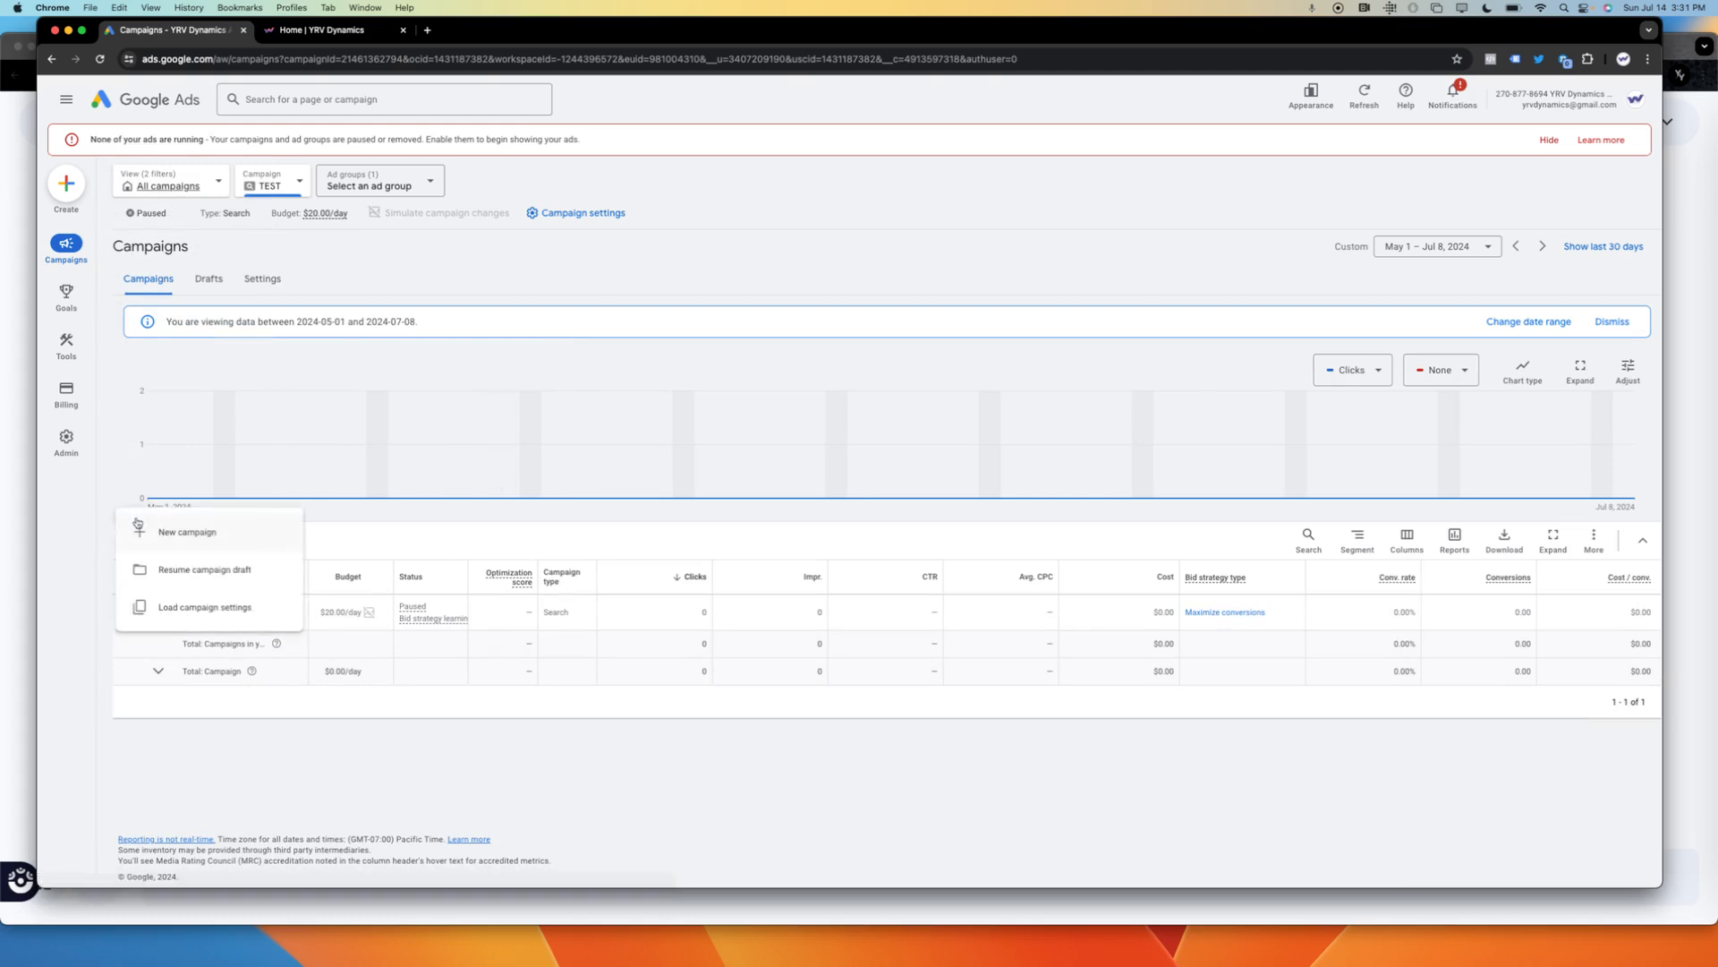
pyautogui.click(191, 531)
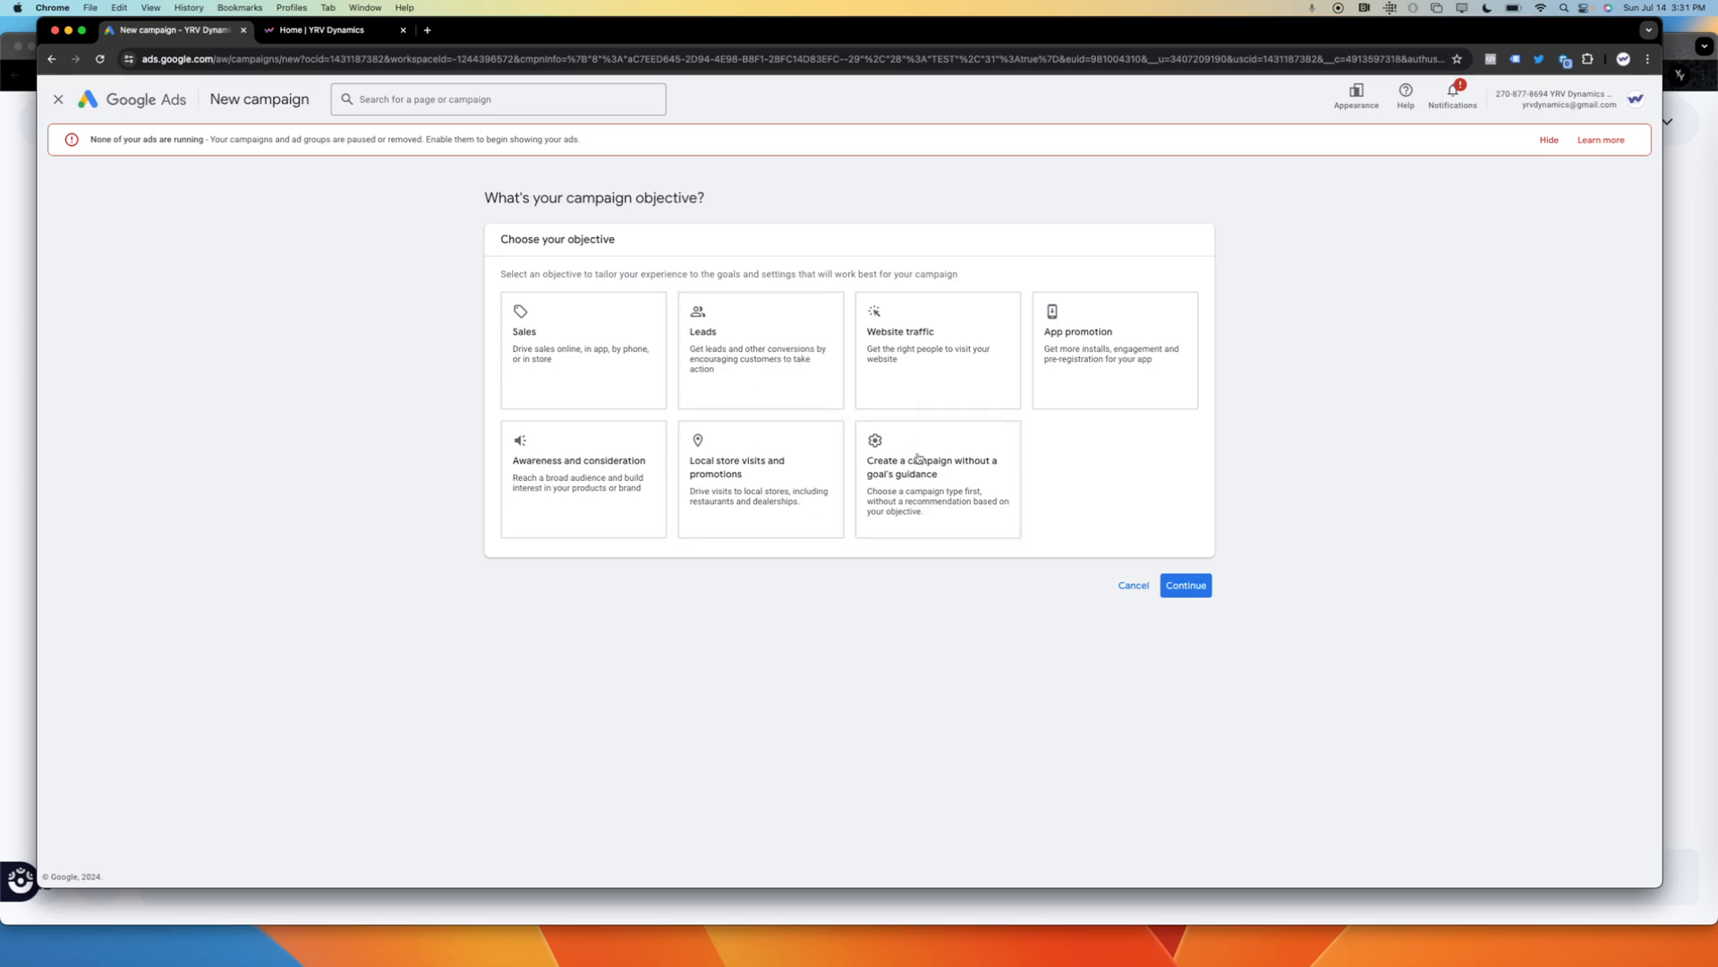
pyautogui.click(880, 467)
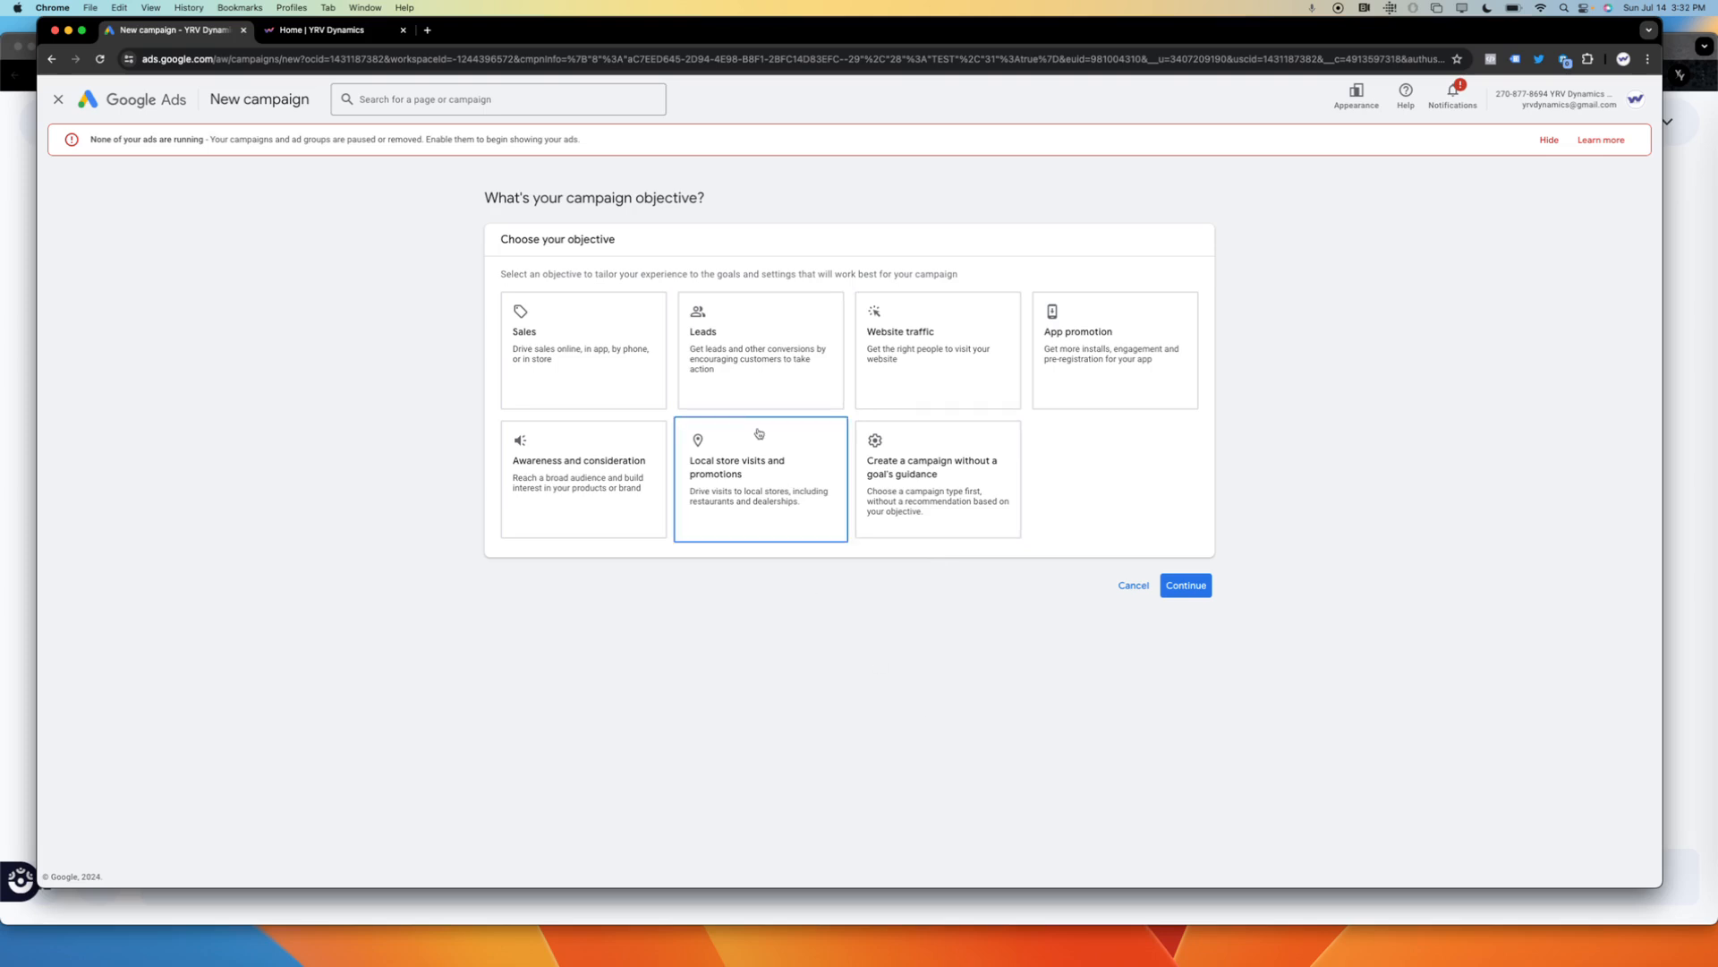
pyautogui.click(755, 370)
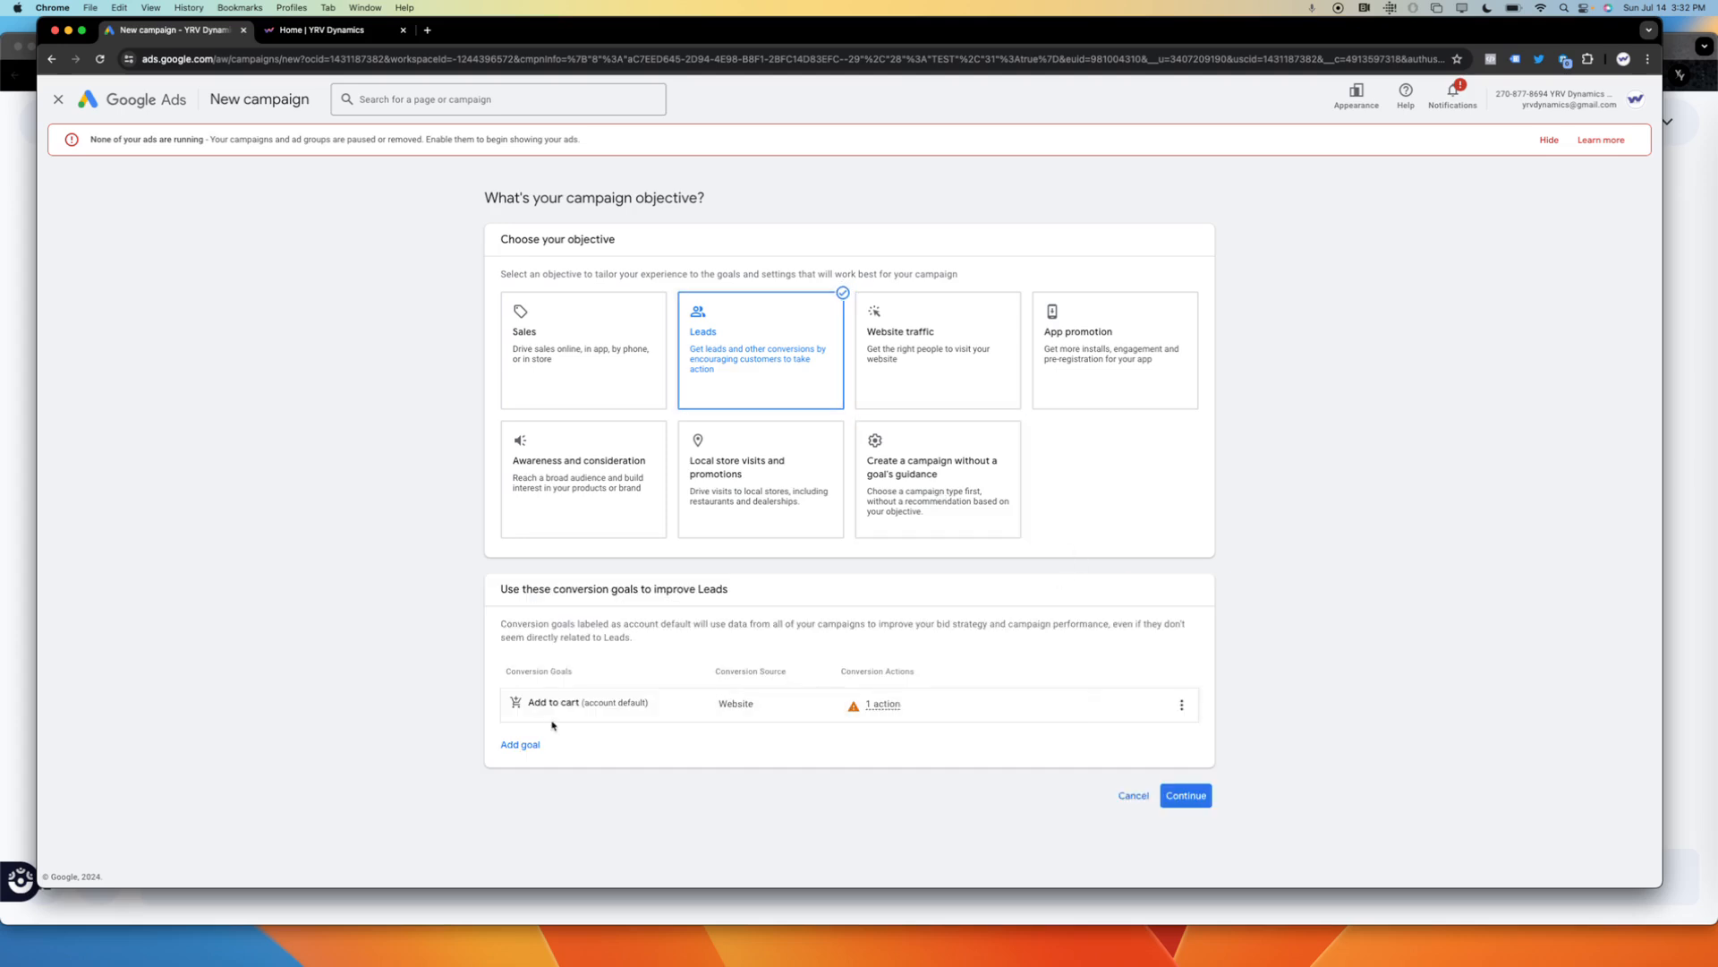
# Add Phone call leads to the conversion goals of the new campaign.
pyautogui.press('super+a')
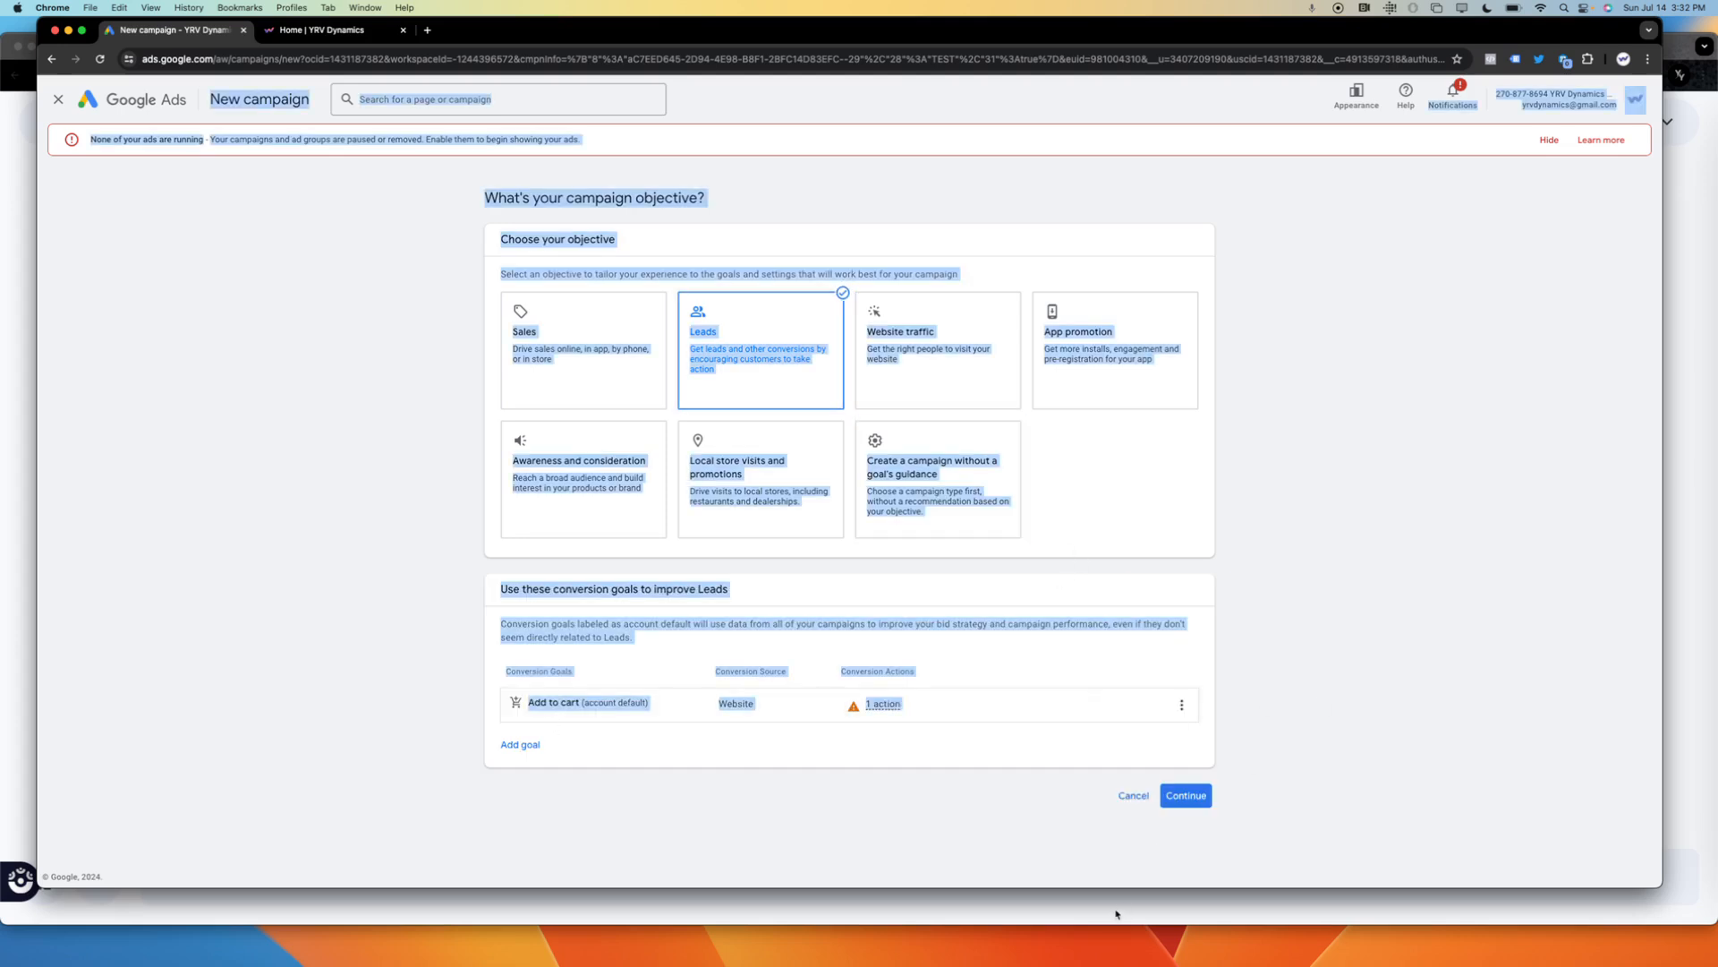
pyautogui.click(1277, 781)
pyautogui.press('super+equal')
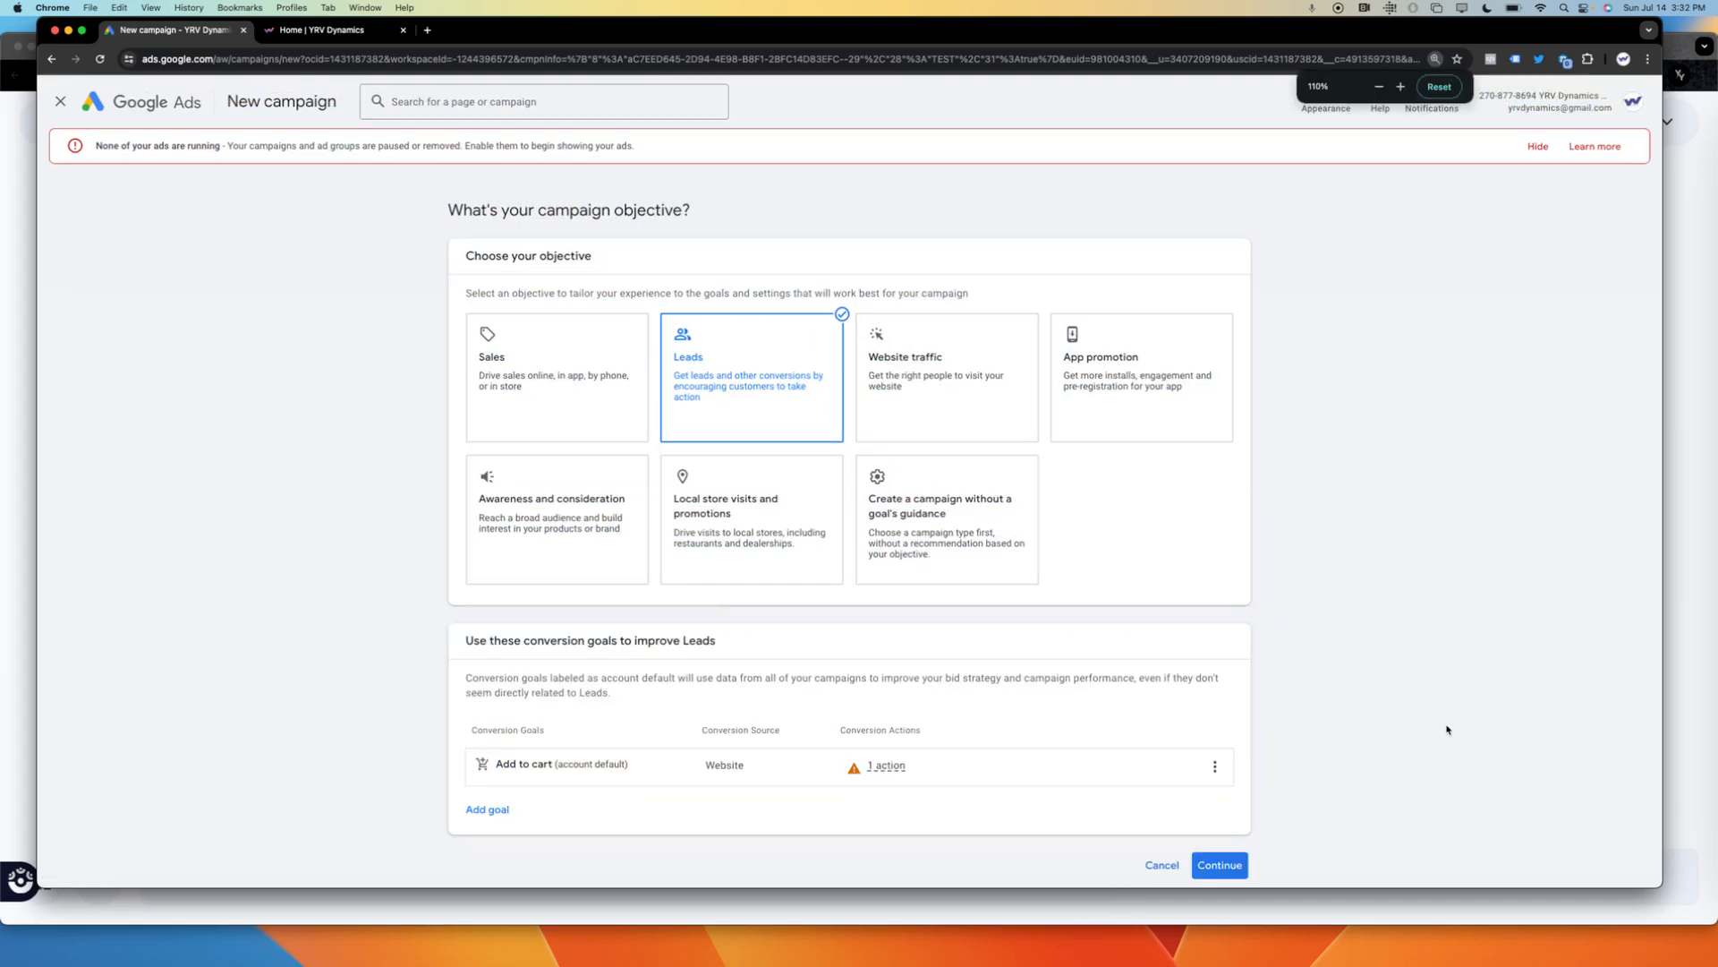
pyautogui.scroll(-2, 1447, 730)
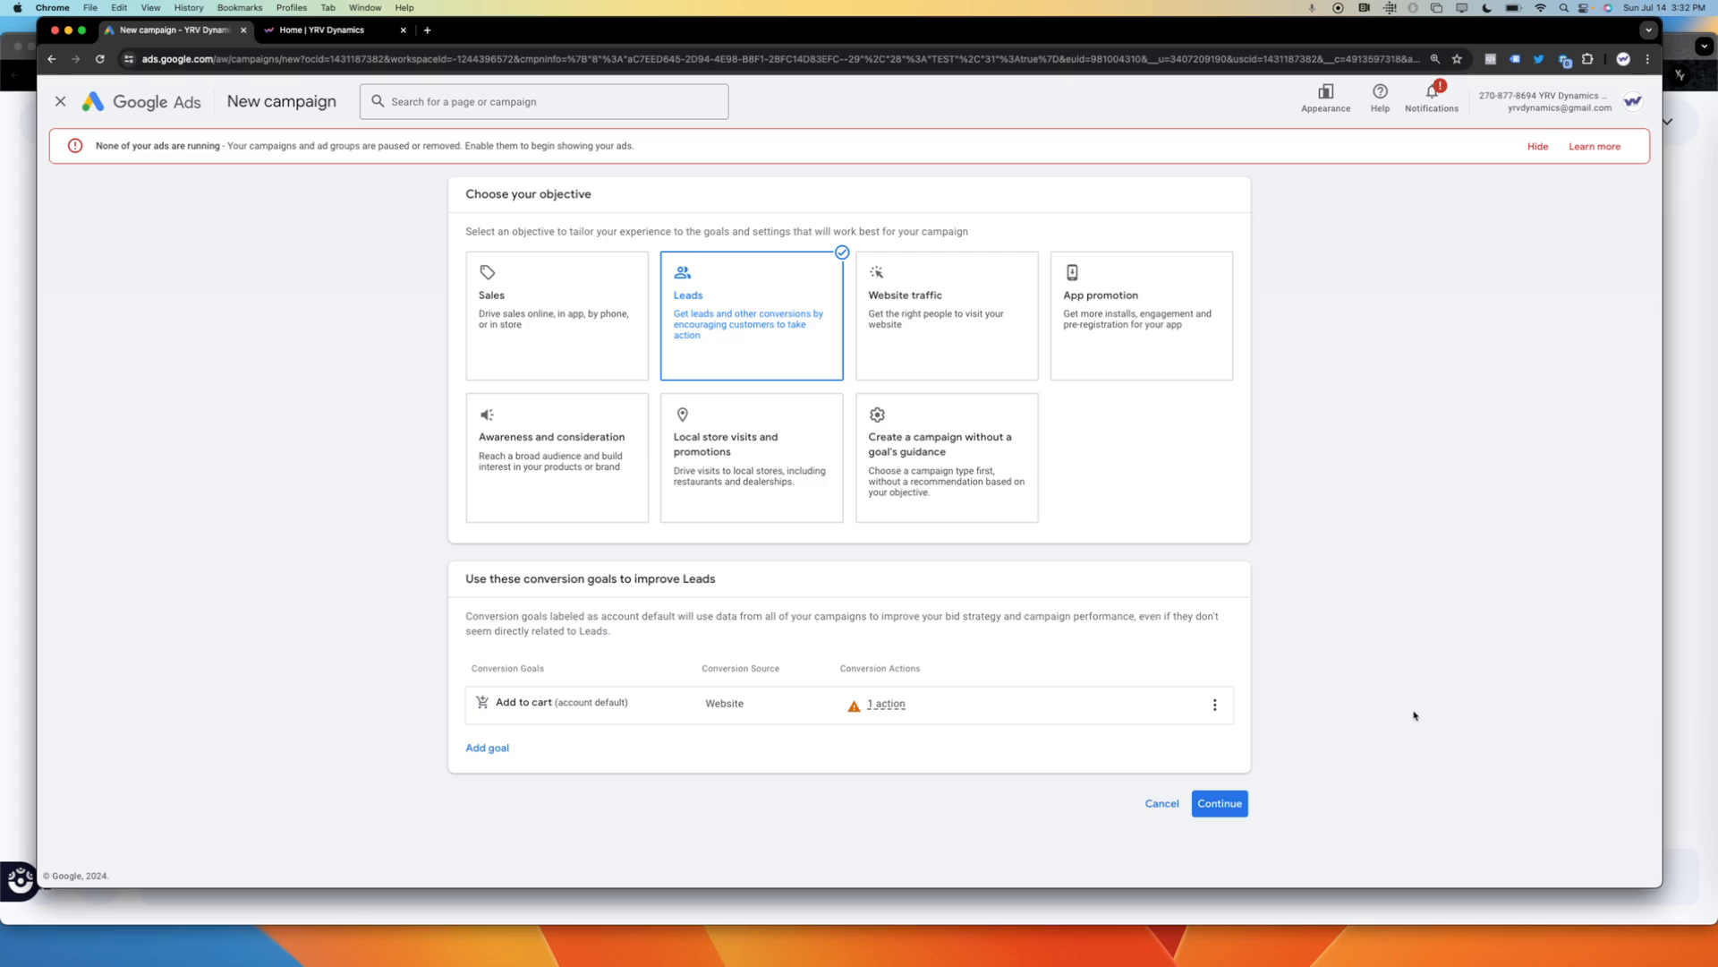
pyautogui.click(1214, 705)
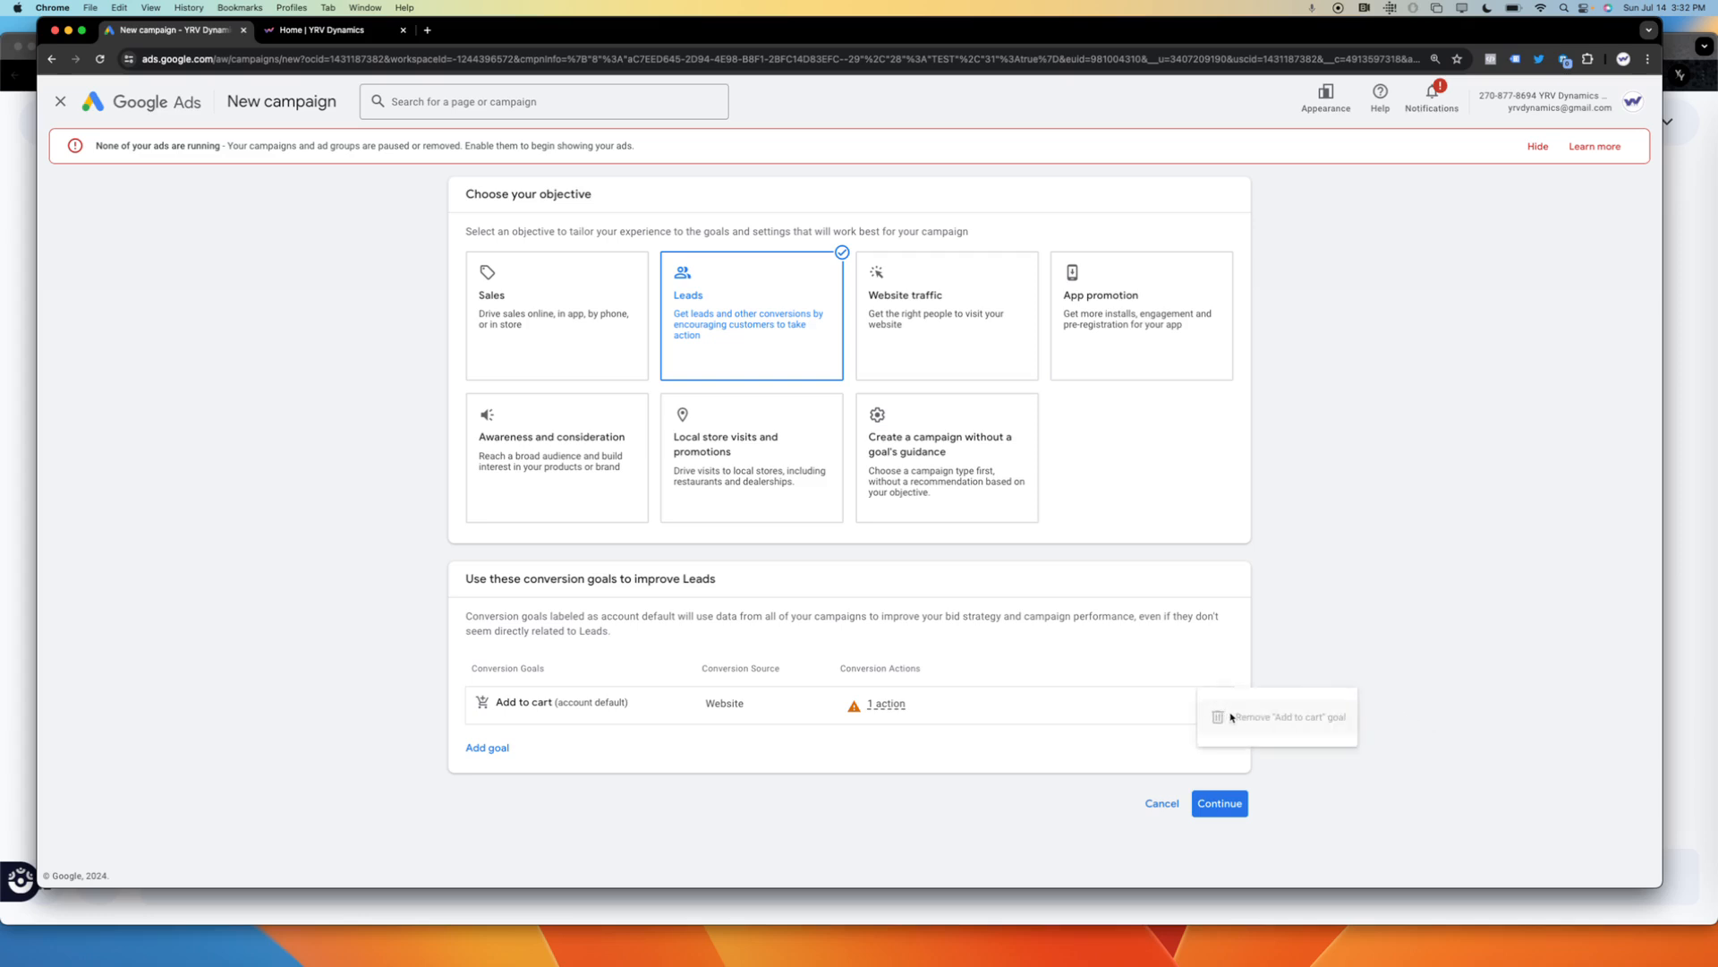
pyautogui.click(487, 748)
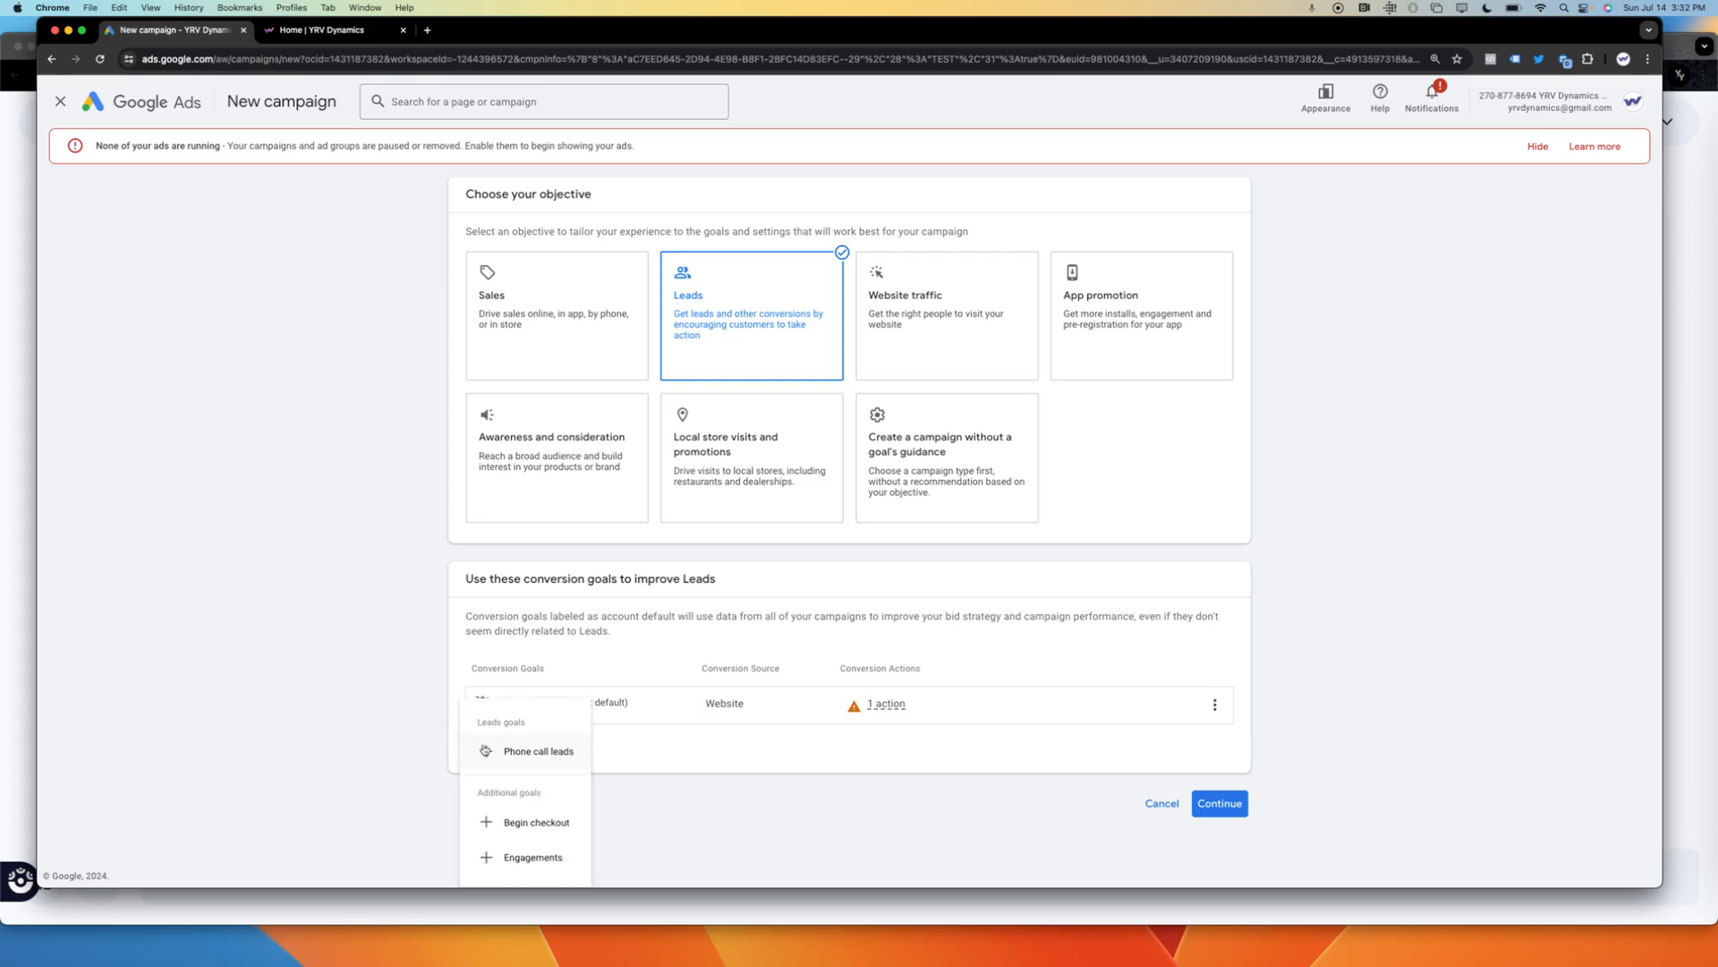
pyautogui.click(536, 753)
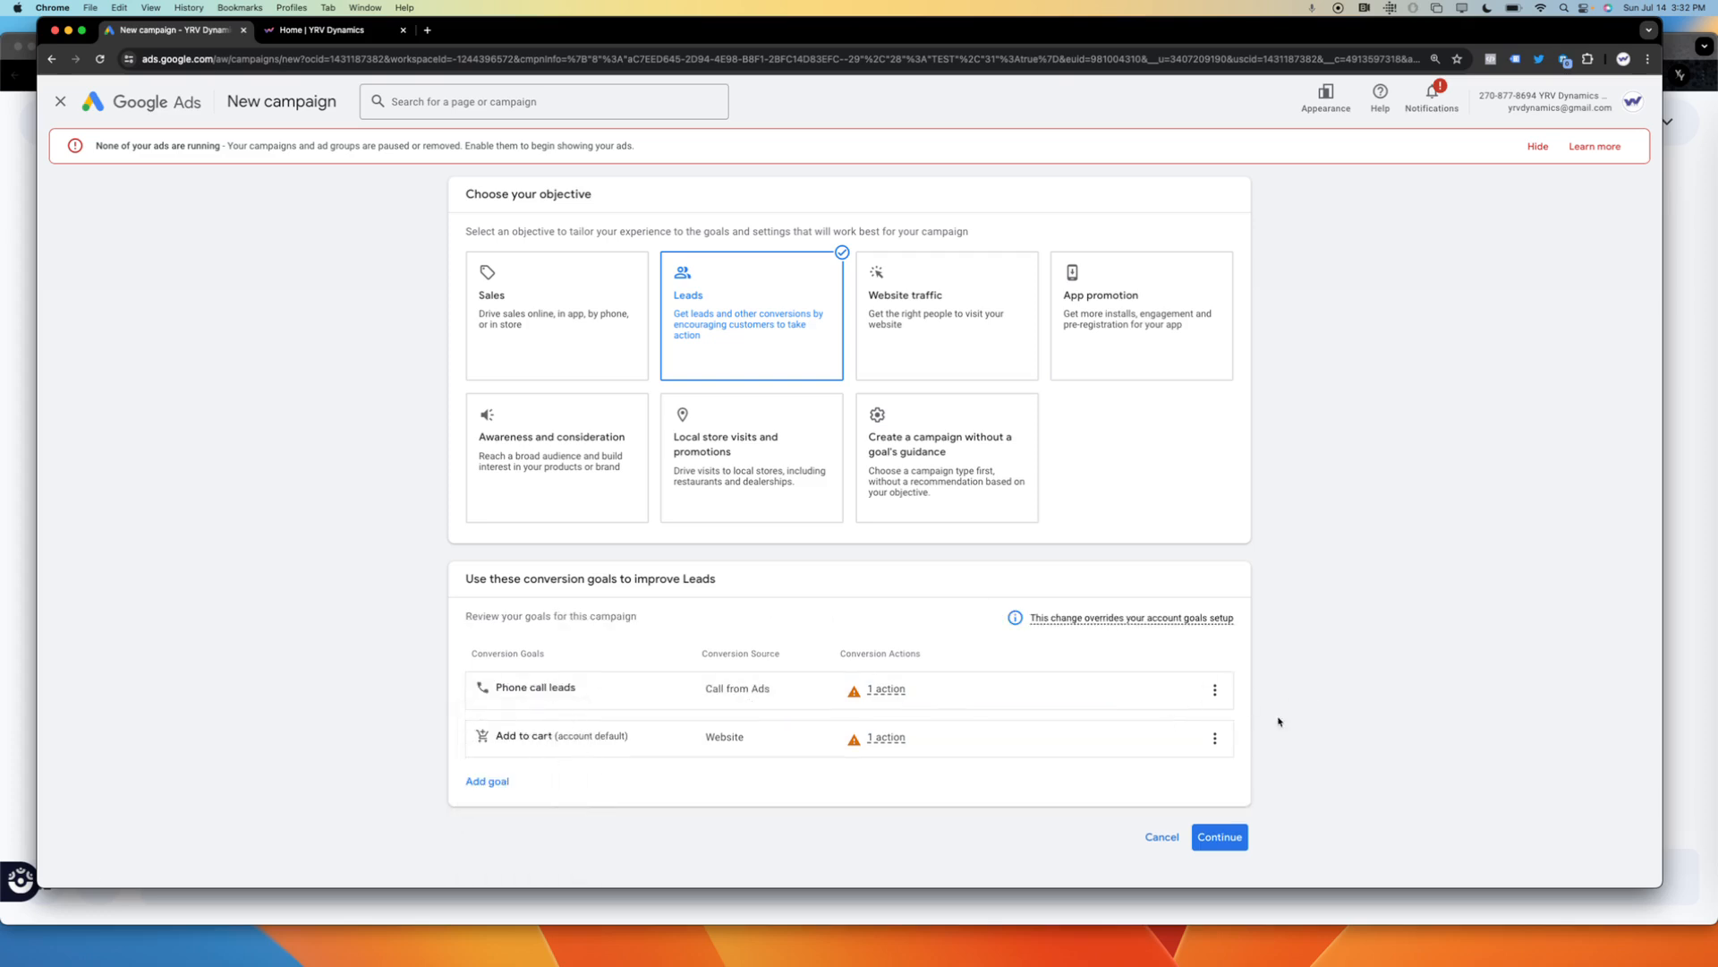
# Remove the Add to cart goal from the campaign and continue with the remaining phone call goal.
pyautogui.click(1215, 737)
pyautogui.click(1236, 752)
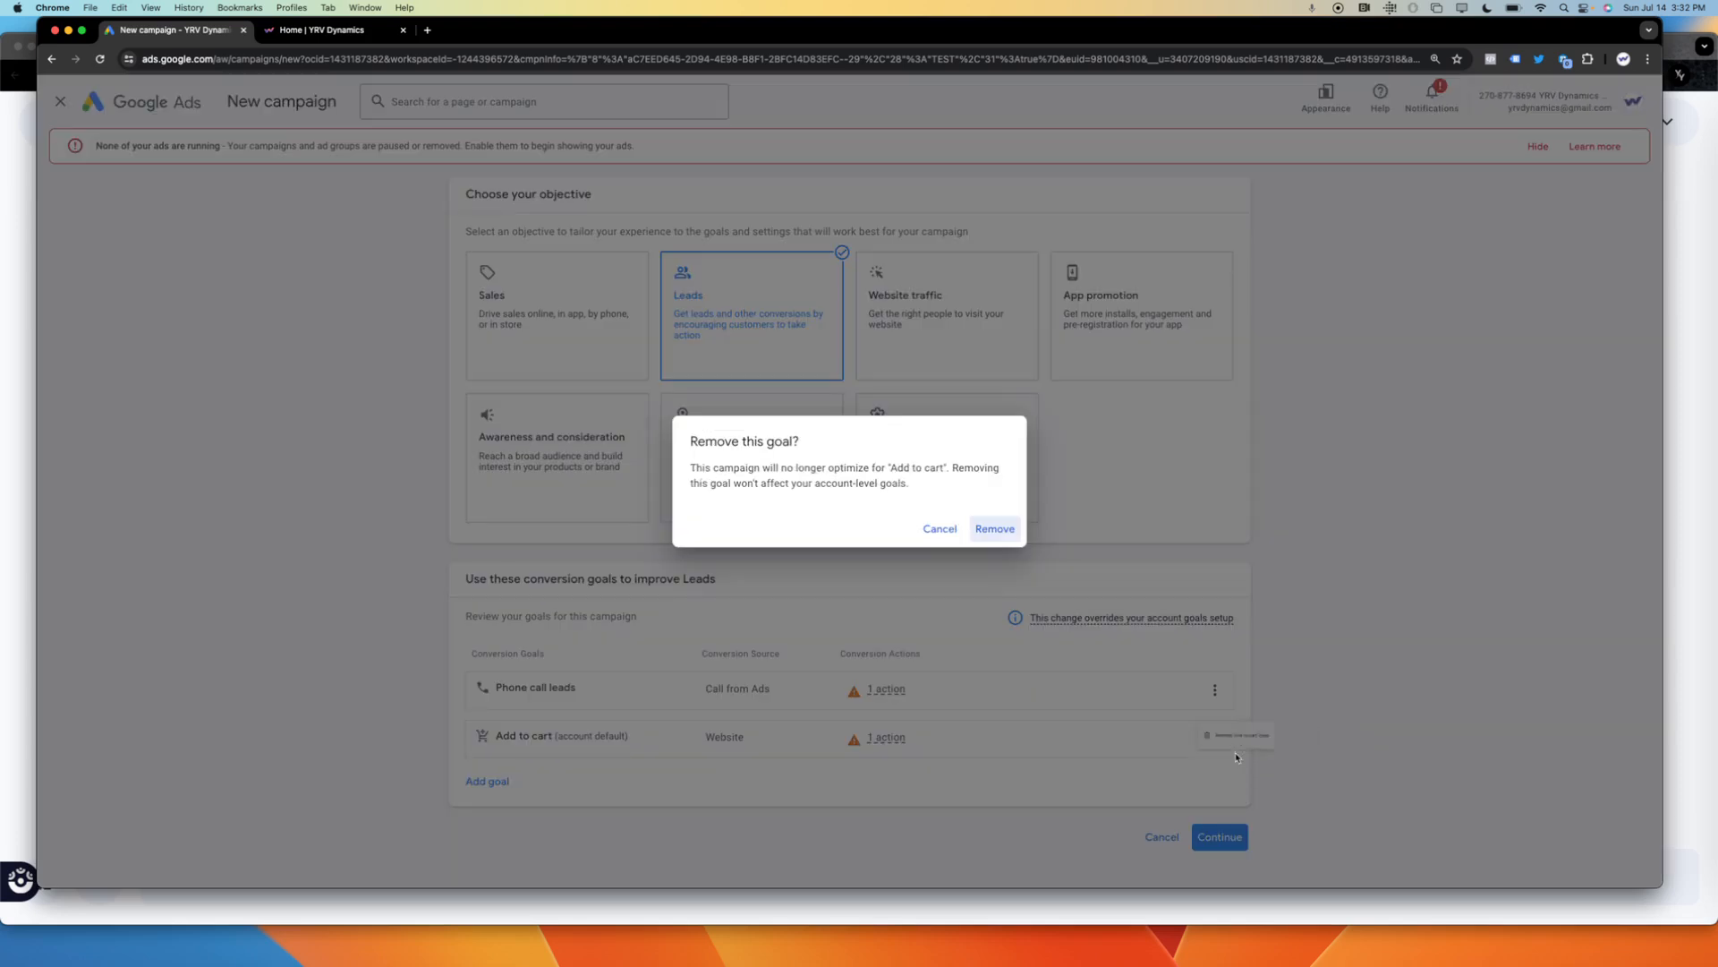
pyautogui.click(989, 529)
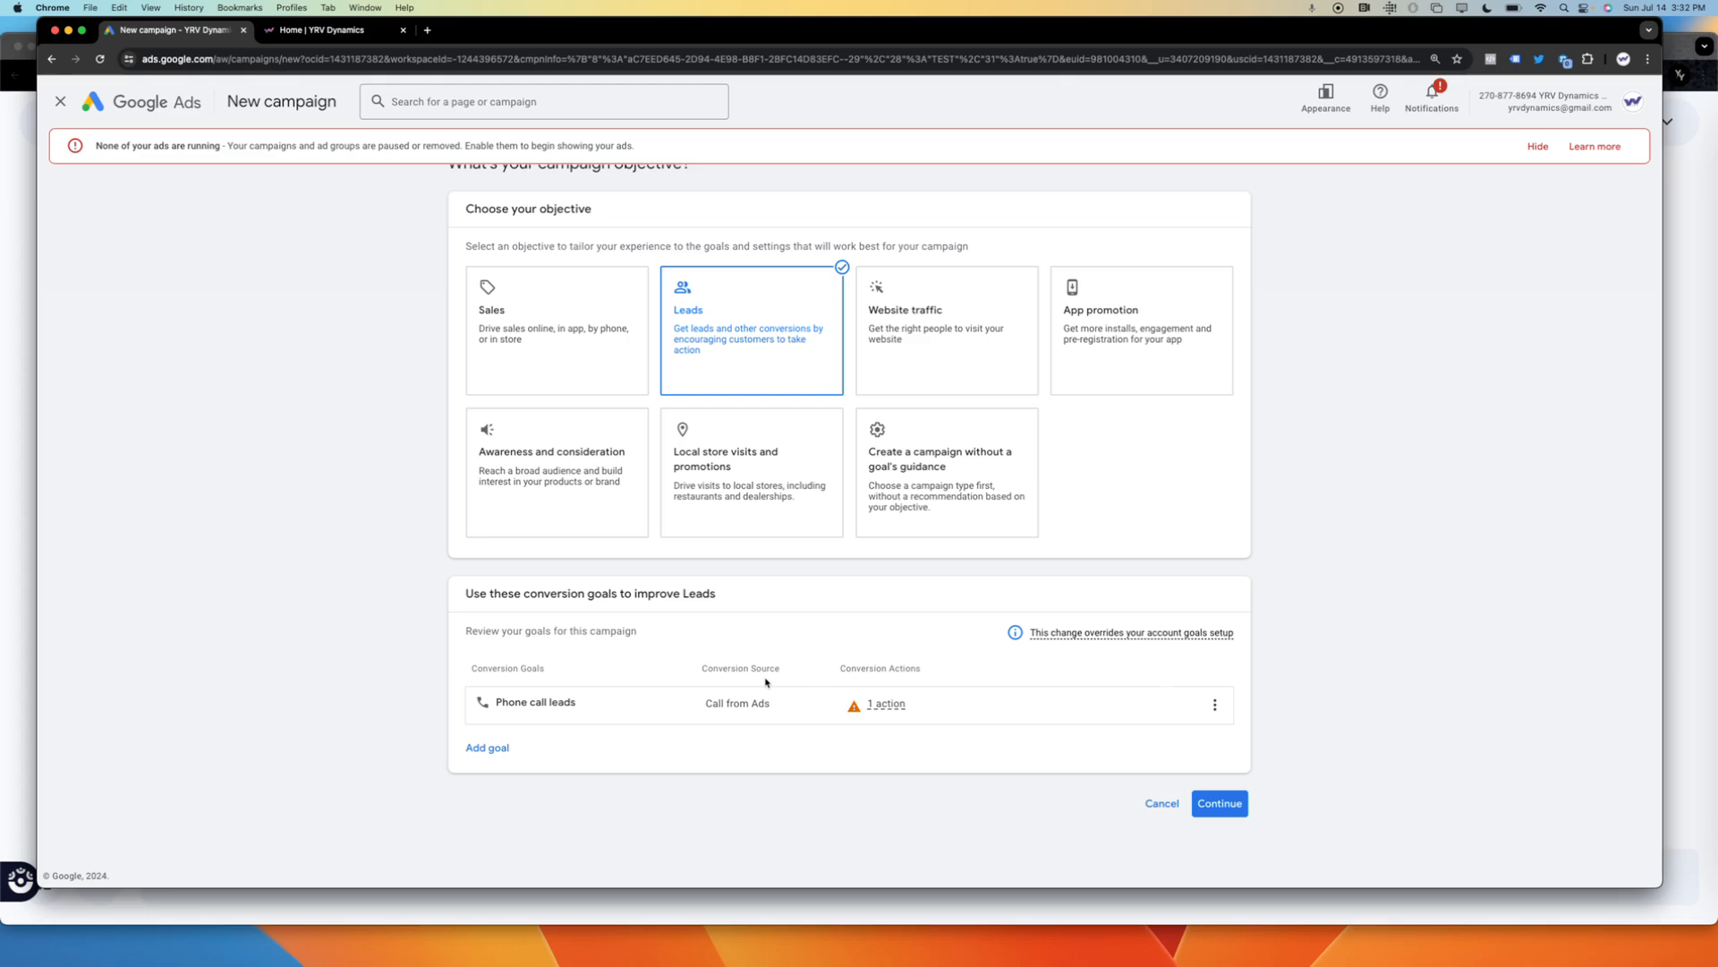
pyautogui.click(1219, 803)
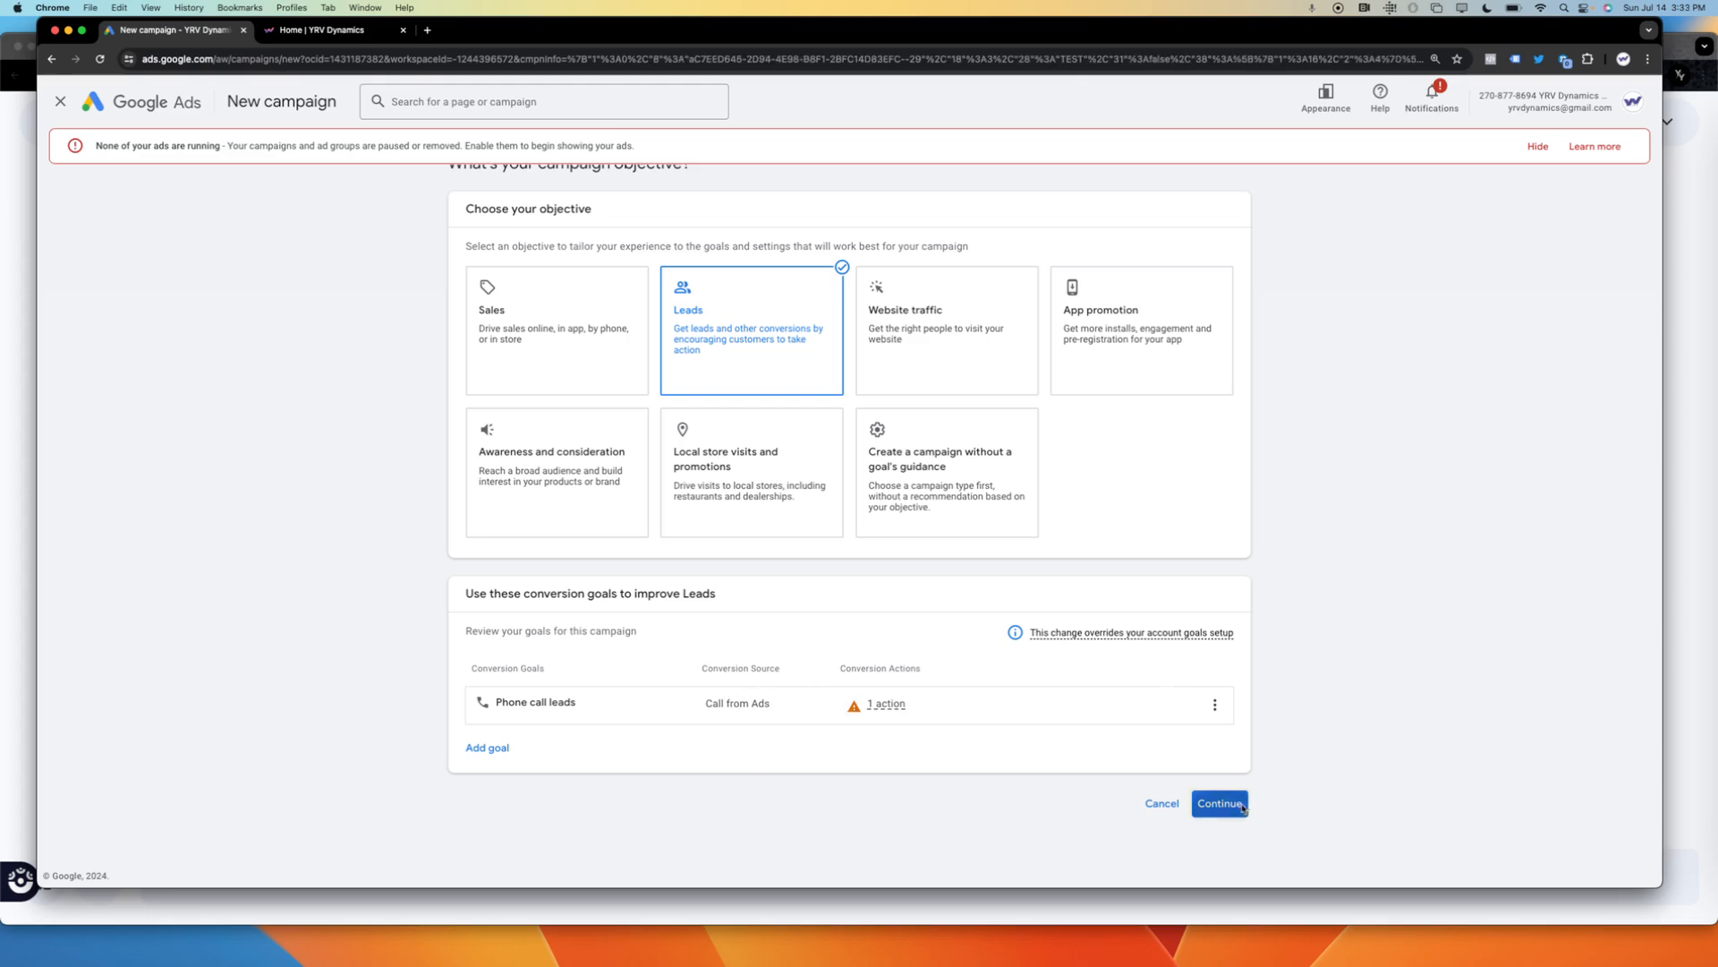
# Choose Search as the campaign type for the phone call leads campaign.
pyautogui.moveTo(1439, 654); pyautogui.dragTo(1178, 883)
pyautogui.click(980, 862)
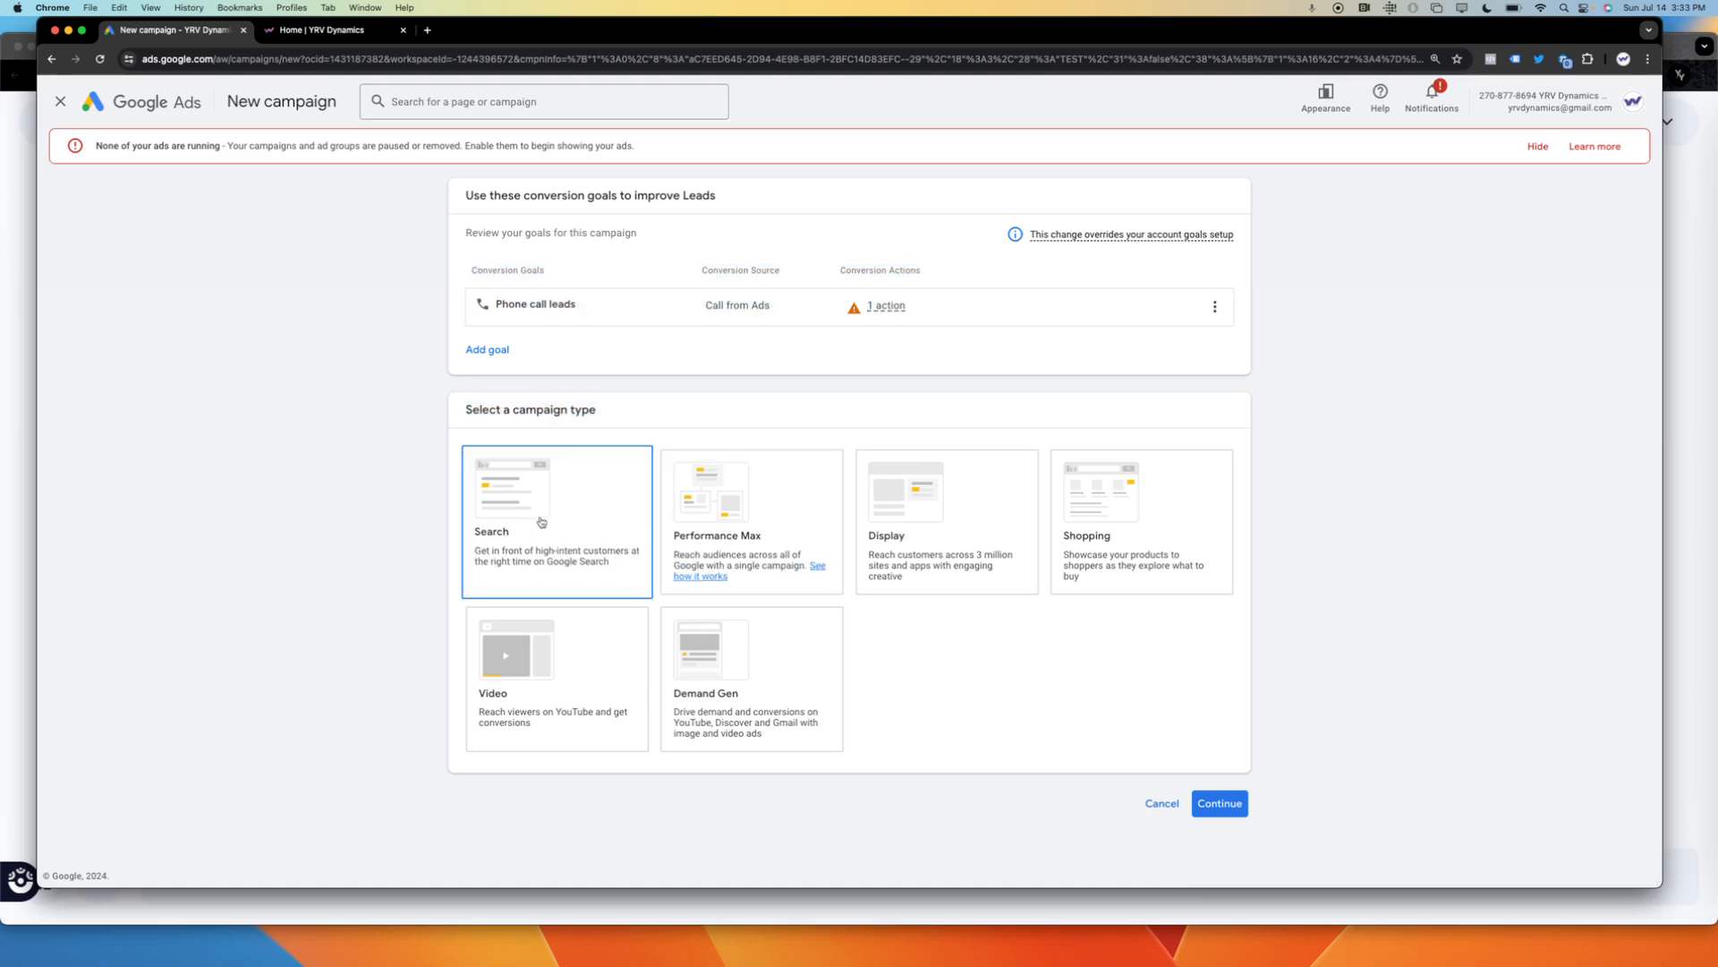
pyautogui.click(554, 490)
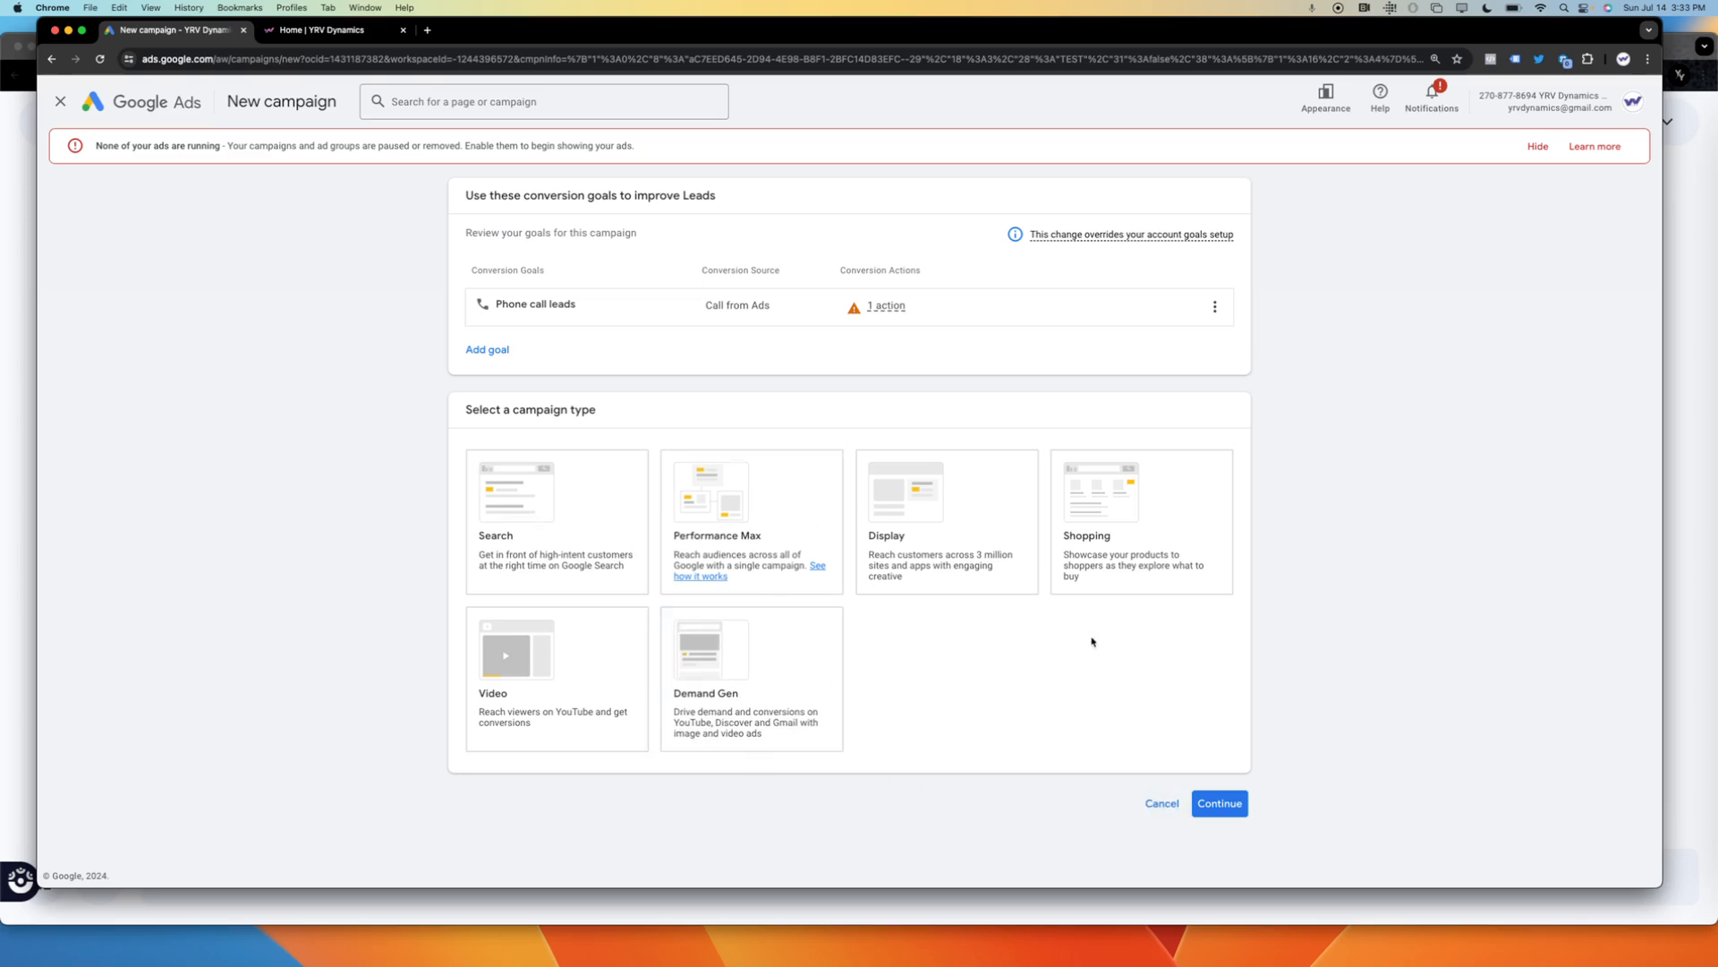
pyautogui.click(564, 506)
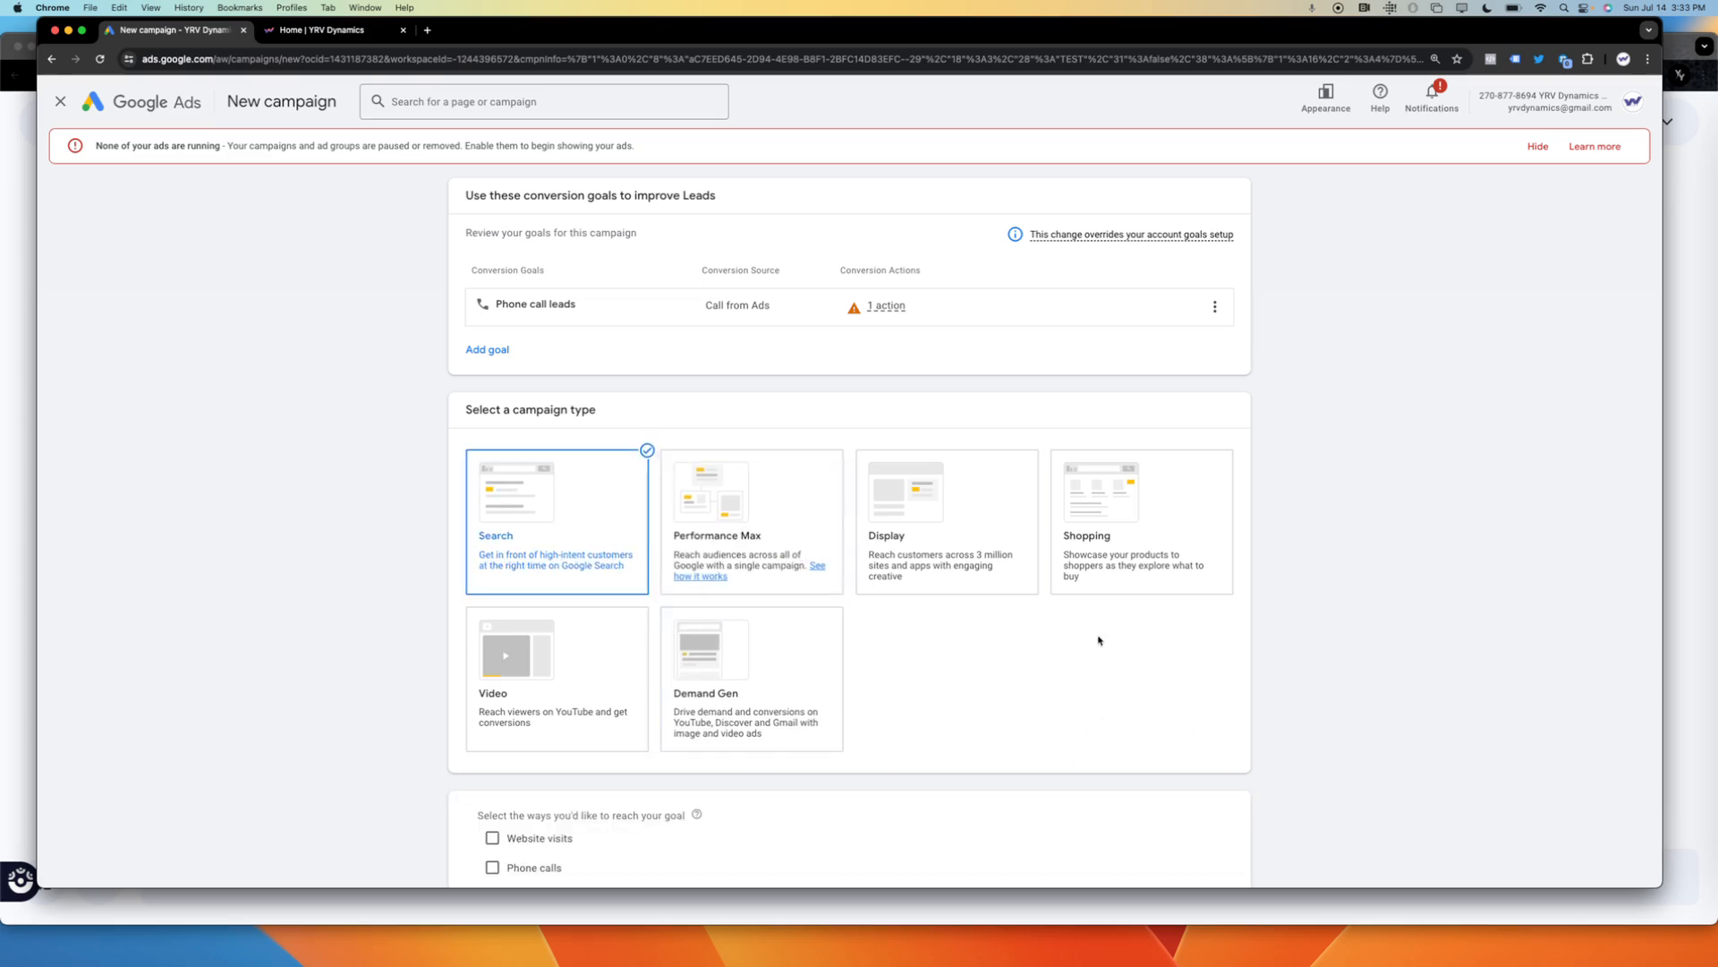
pyautogui.moveTo(1342, 740); pyautogui.dragTo(1155, 905)
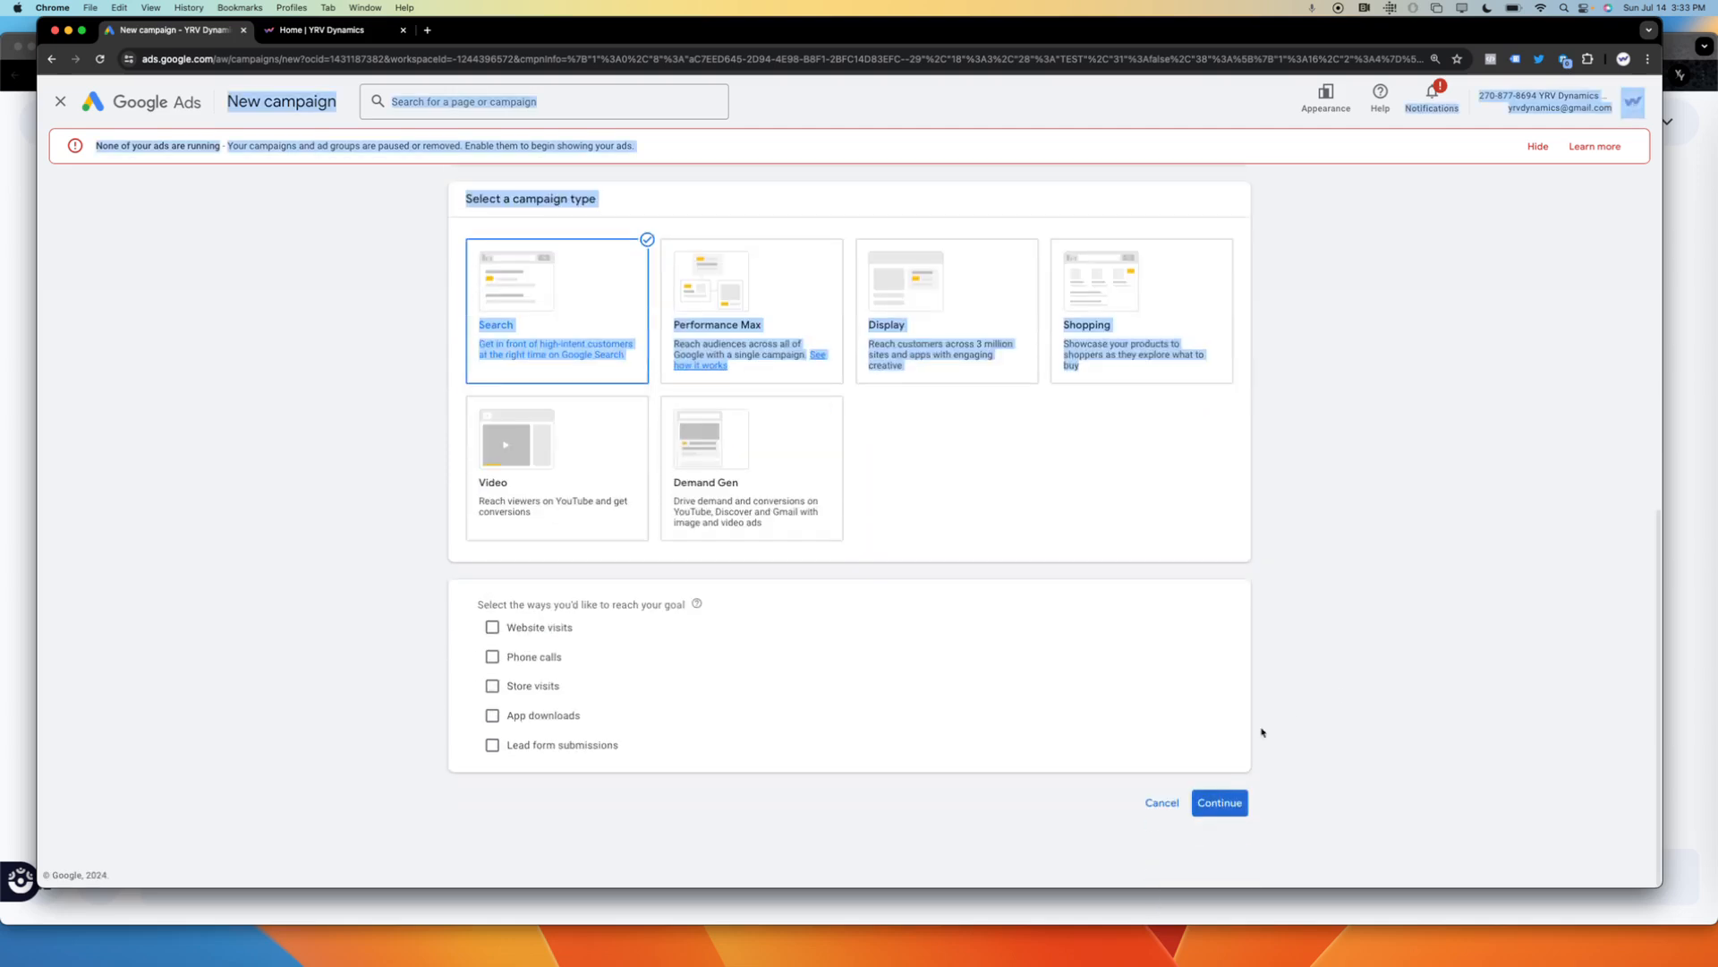
pyautogui.click(1395, 635)
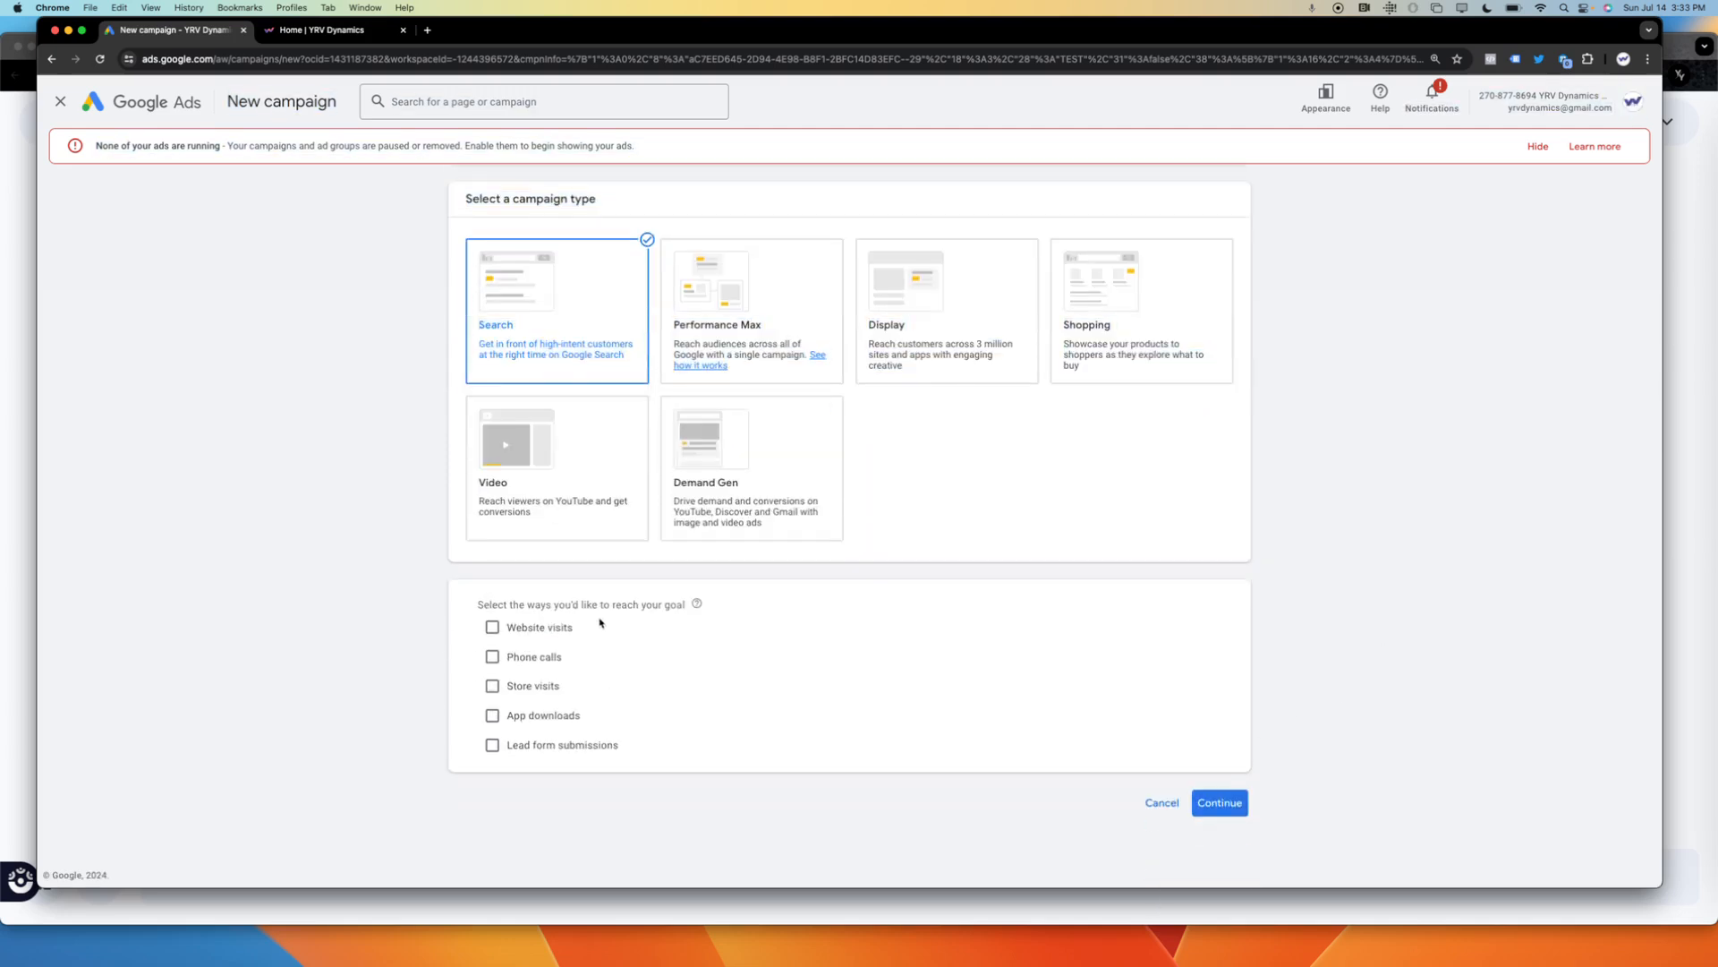
# Enable Phone calls as the way to reach the goal and enter the business phone number for the United States.
pyautogui.moveTo(646, 606); pyautogui.dragTo(443, 628)
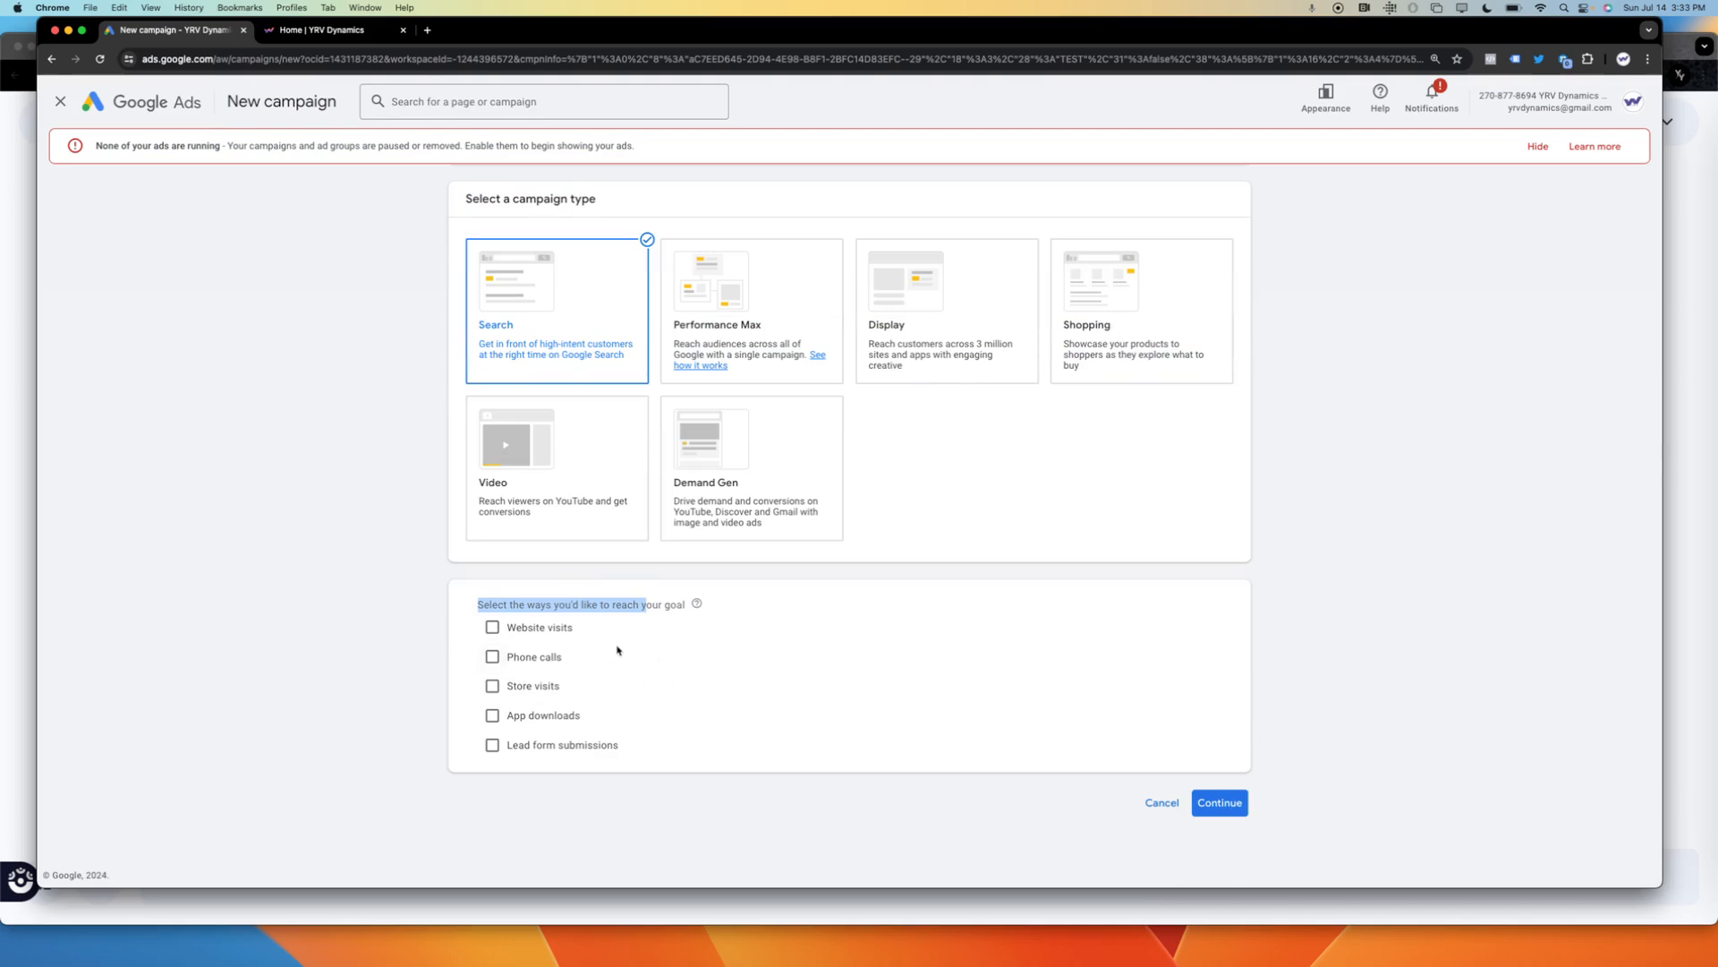
pyautogui.moveTo(664, 609); pyautogui.dragTo(471, 607)
pyautogui.click(540, 656)
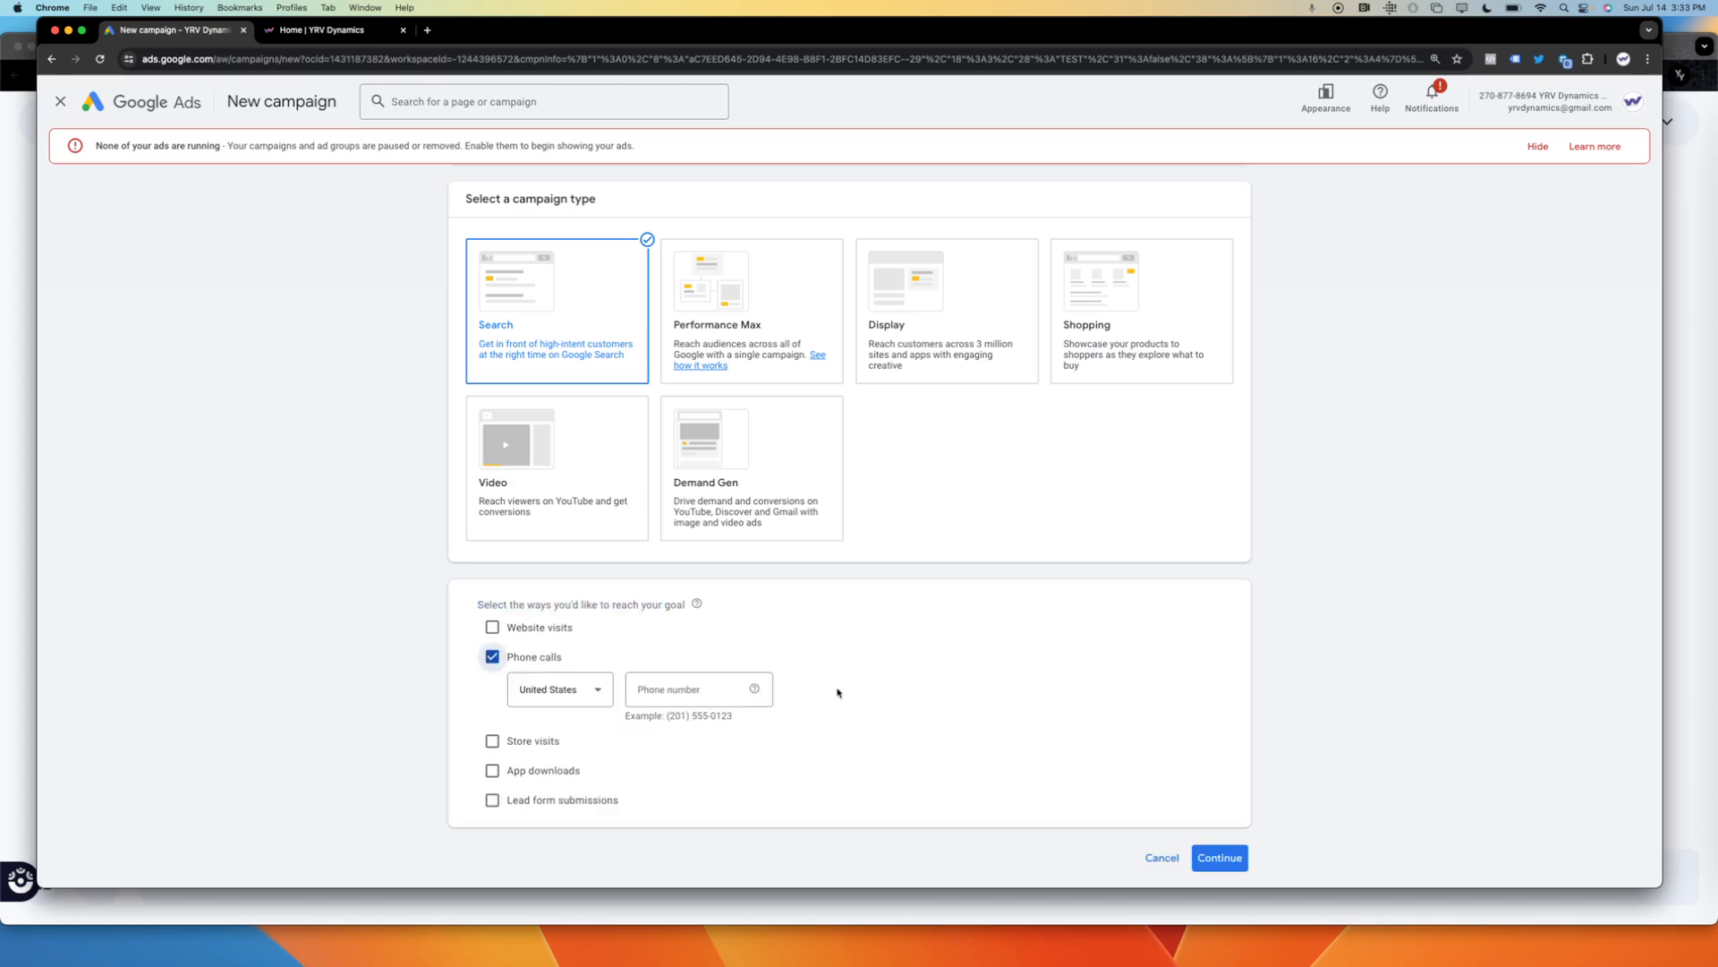
pyautogui.click(642, 685)
pyautogui.write('213')
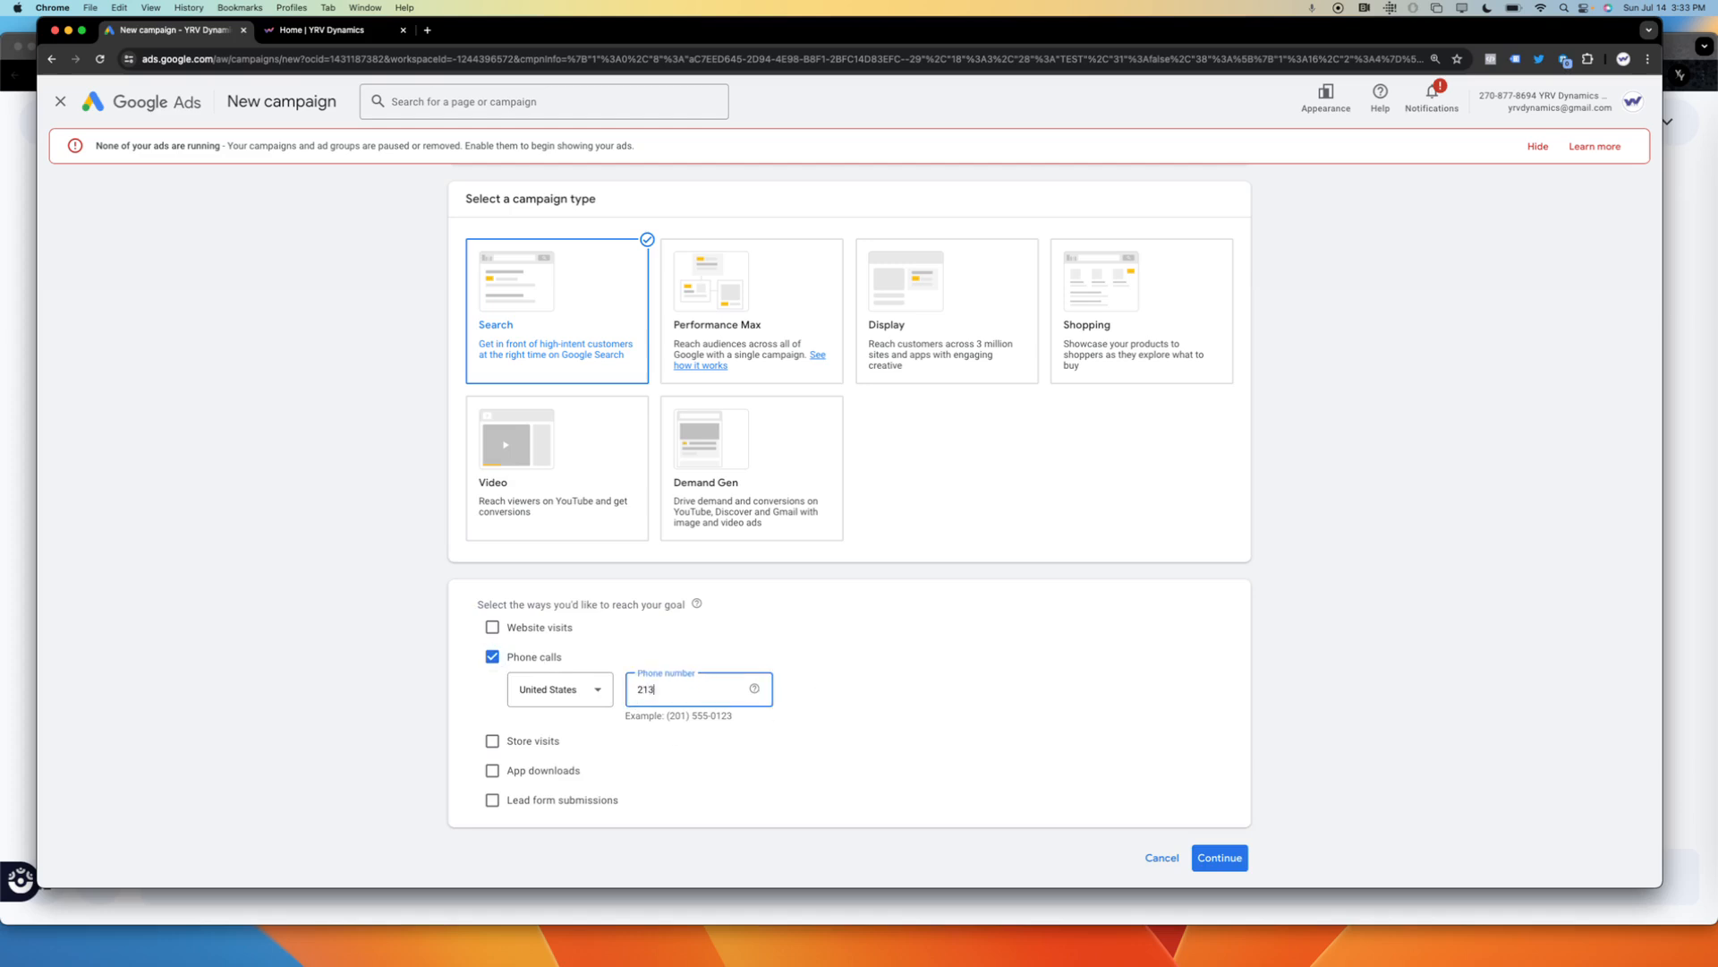
pyautogui.press('BackSpace')
pyautogui.press('BackSpace')
# Continue with the suggested campaign name Leads-Search-24 and start a new campaign instead of finishing a saved draft.
pyautogui.click(1228, 861)
pyautogui.moveTo(1197, 857); pyautogui.dragTo(1154, 910)
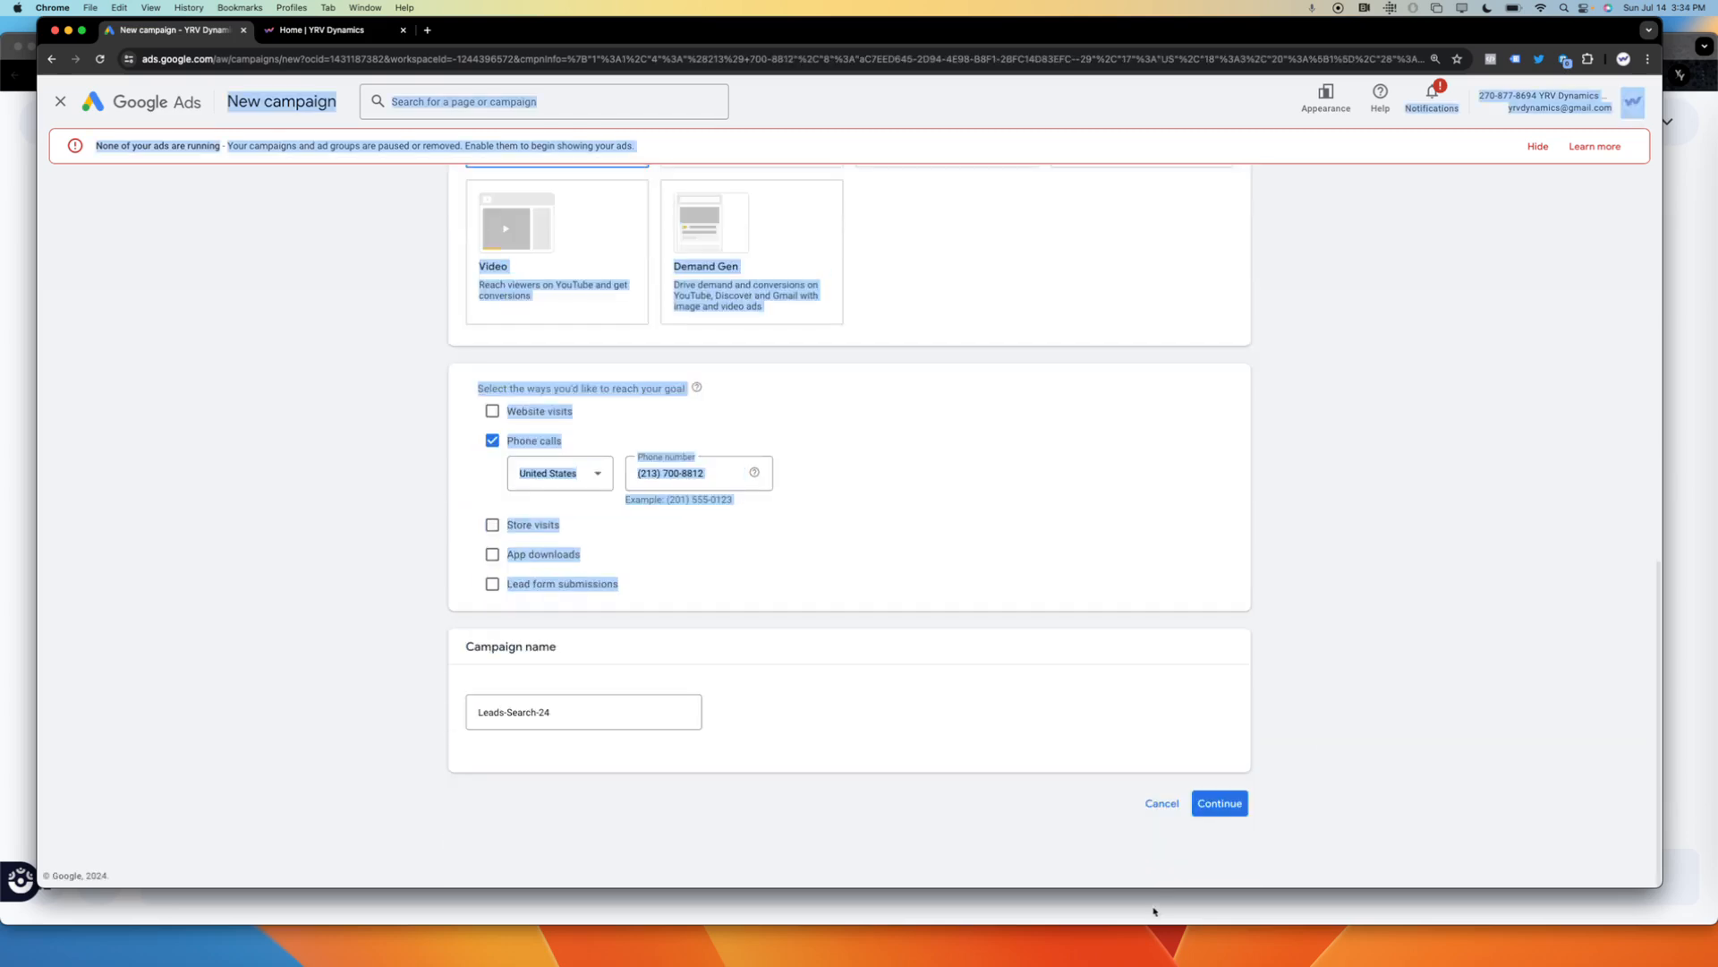
pyautogui.click(1153, 909)
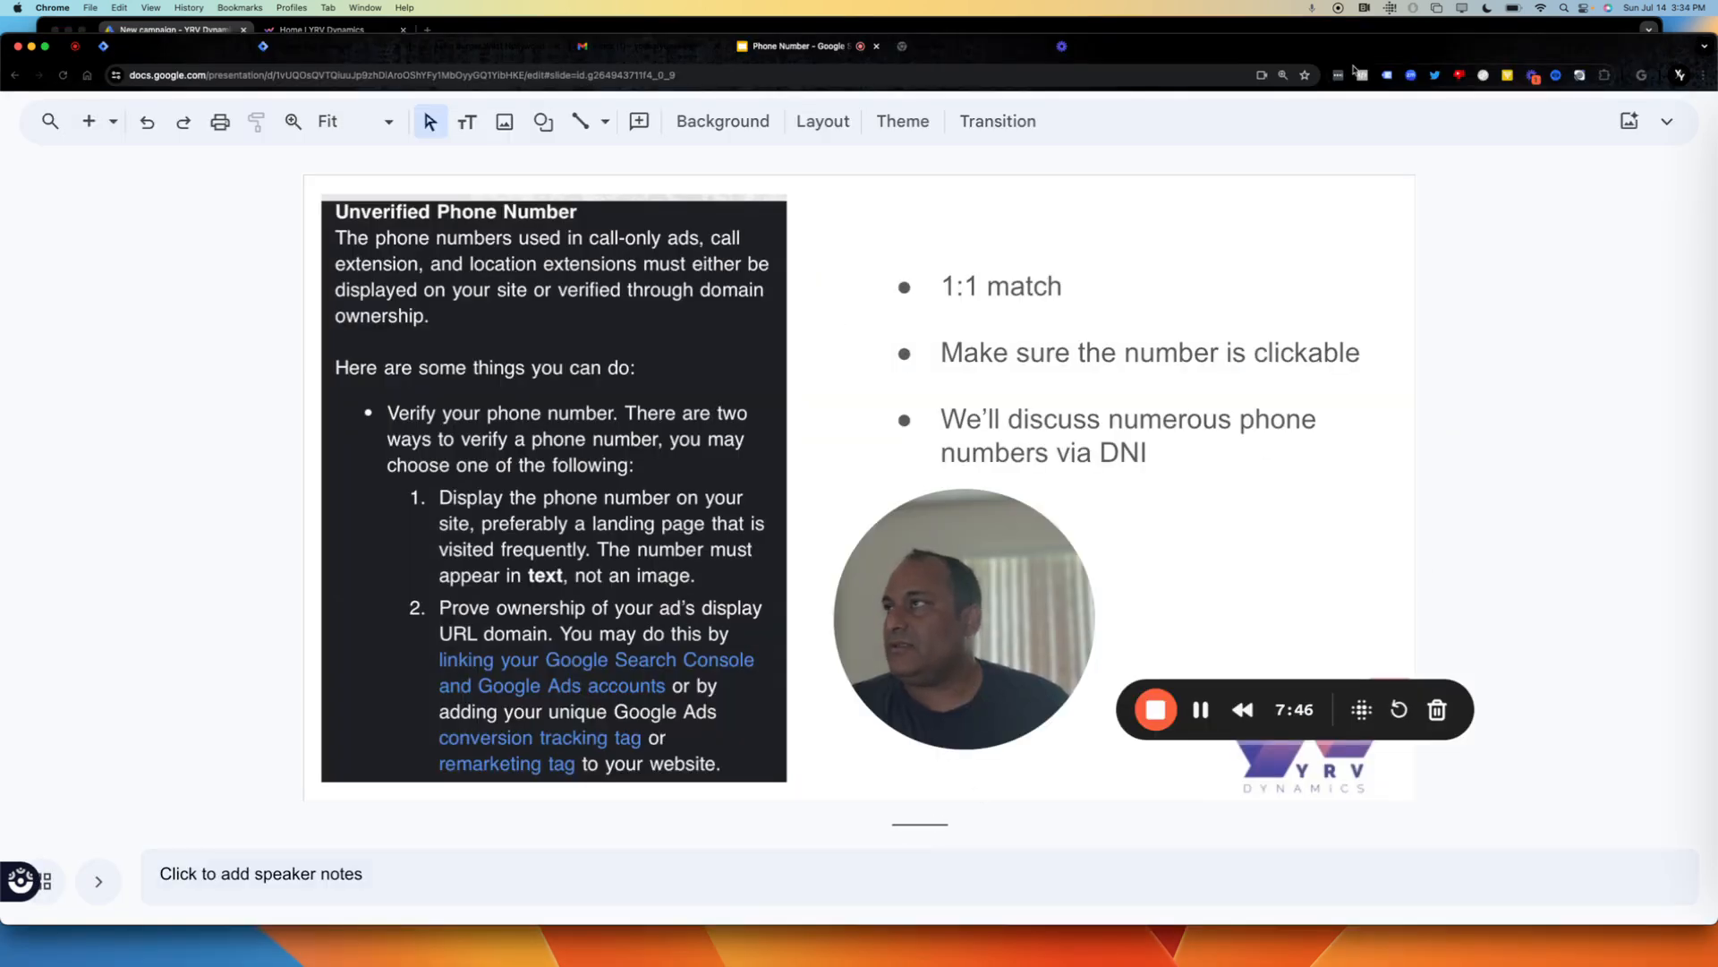
pyautogui.click(1383, 27)
pyautogui.click(1358, 360)
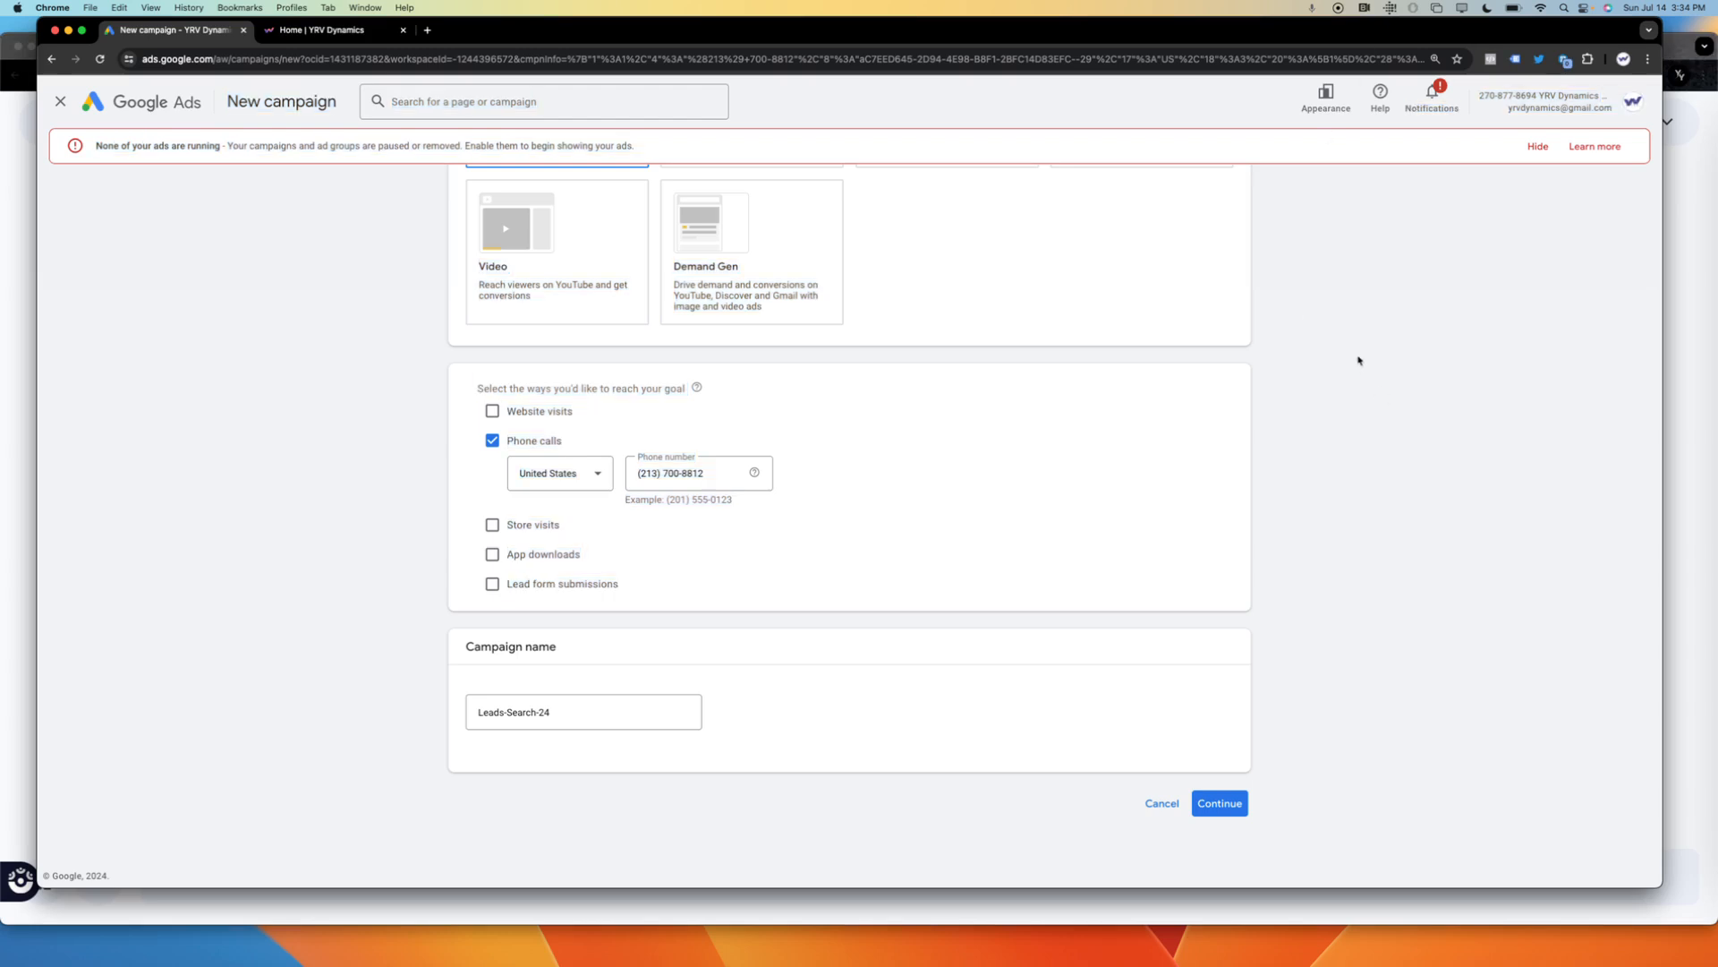
pyautogui.click(1219, 802)
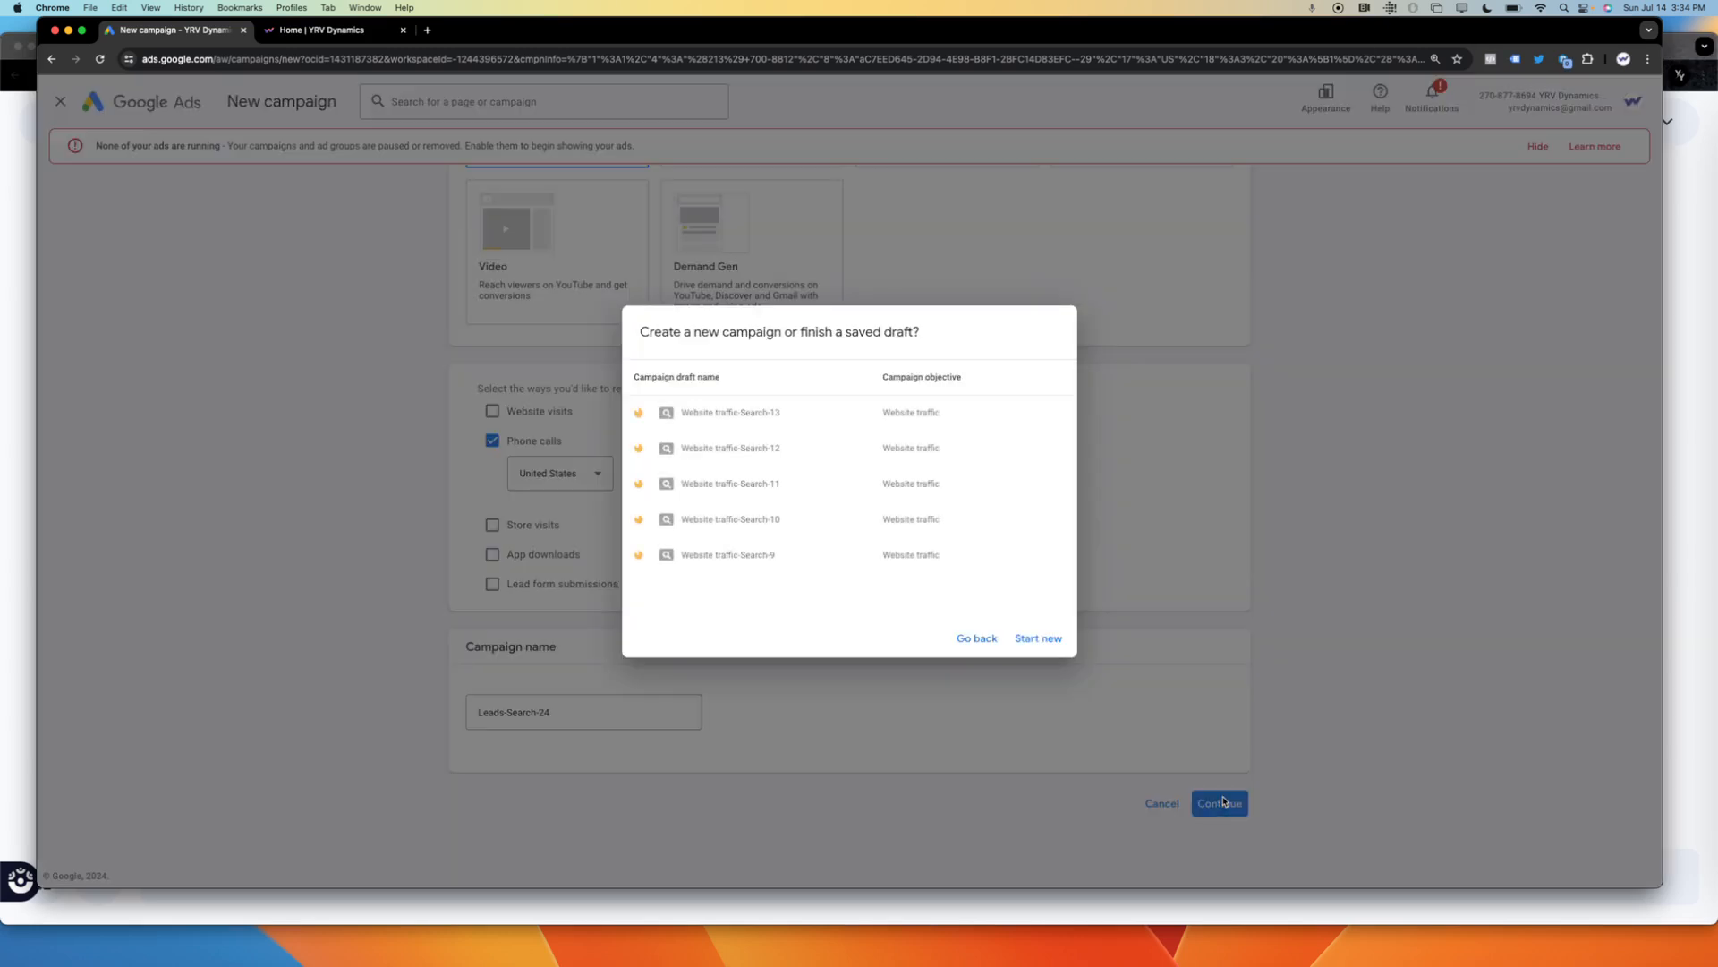
pyautogui.click(1038, 638)
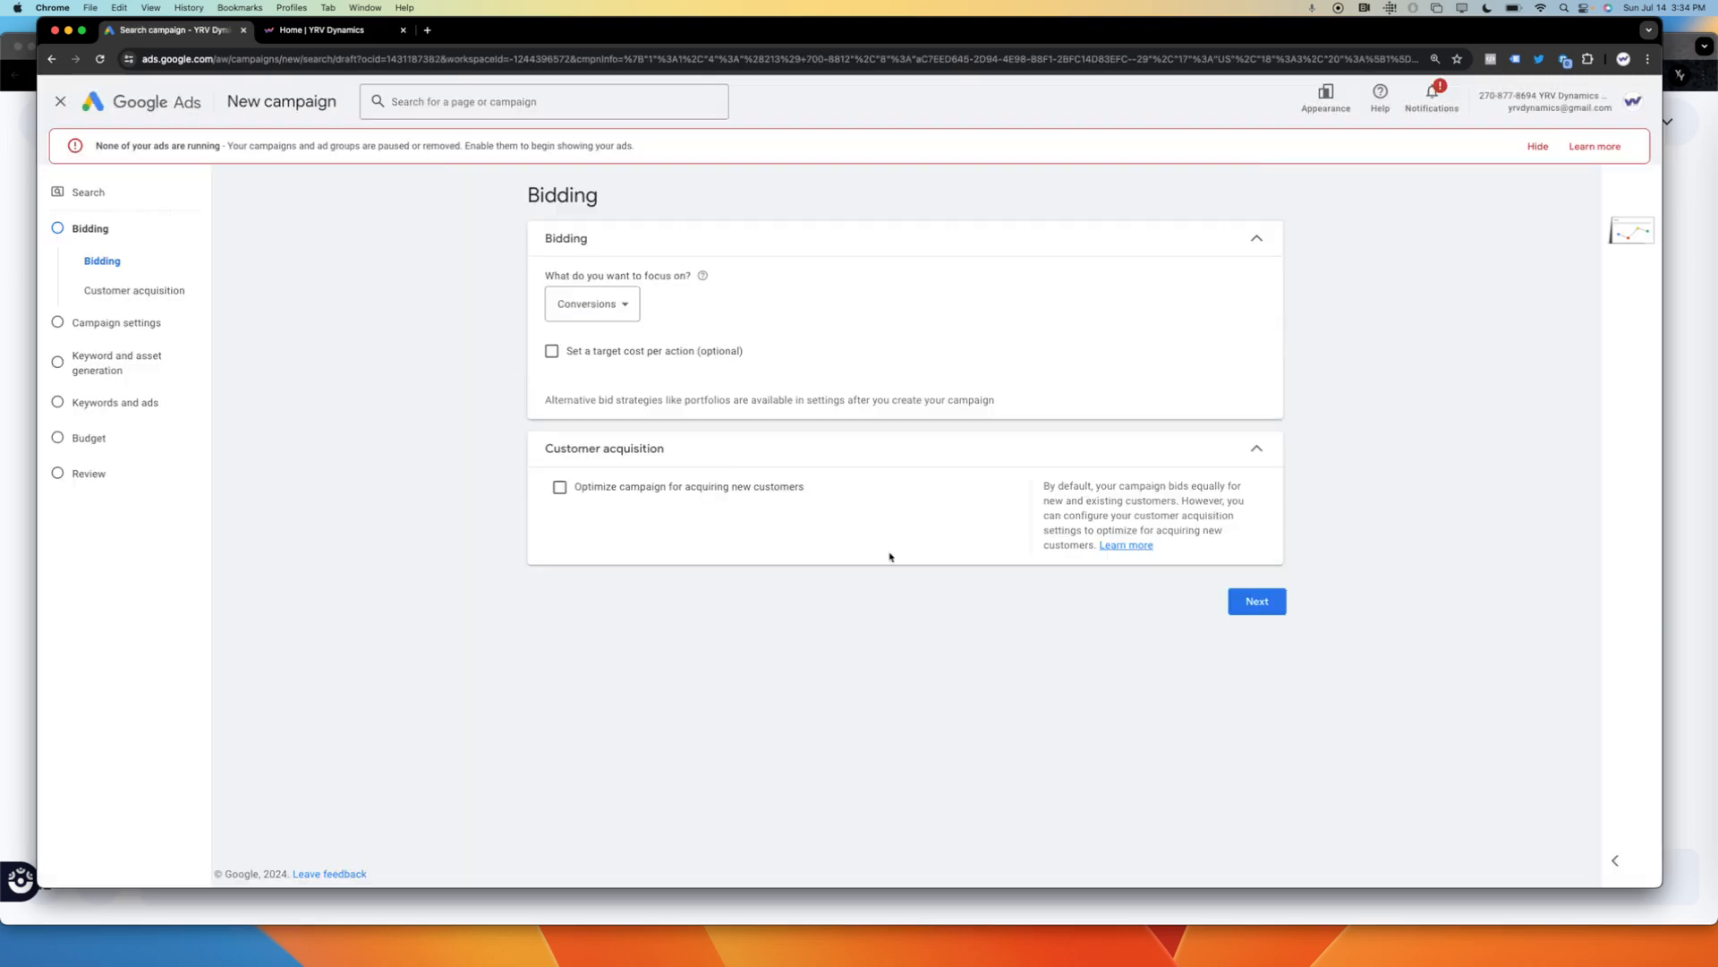
# Review the bidding focus options, keep Conversions and proceed to the campaign settings.
pyautogui.click(626, 314)
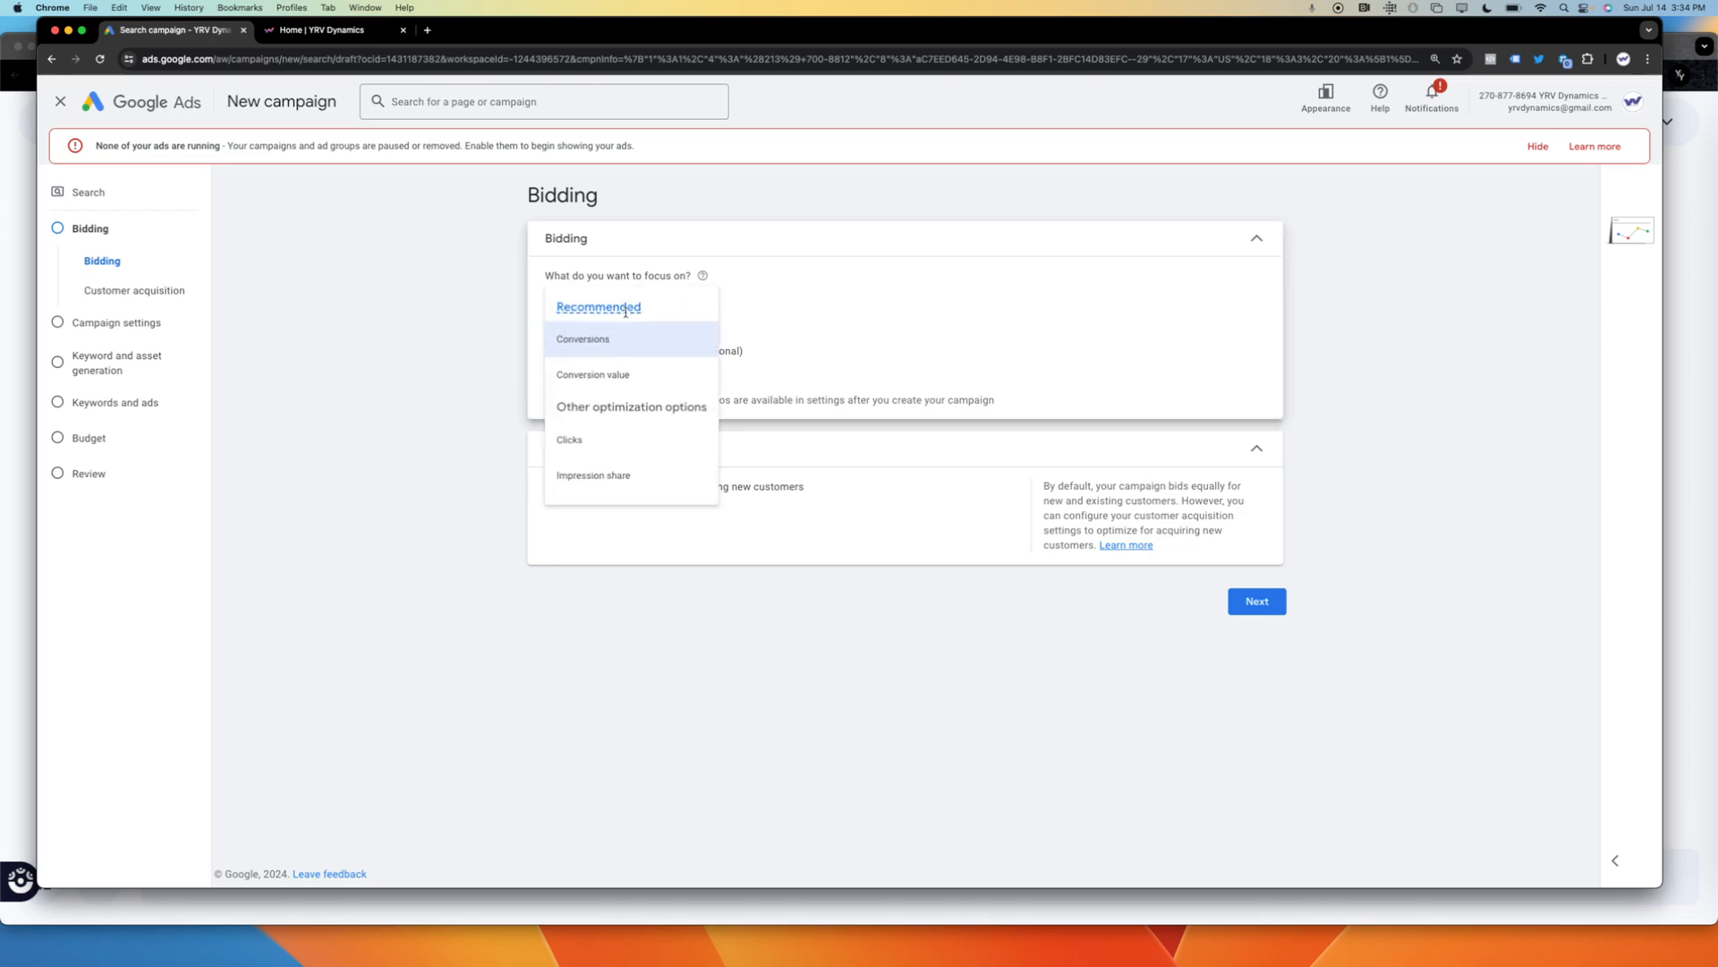
pyautogui.click(619, 351)
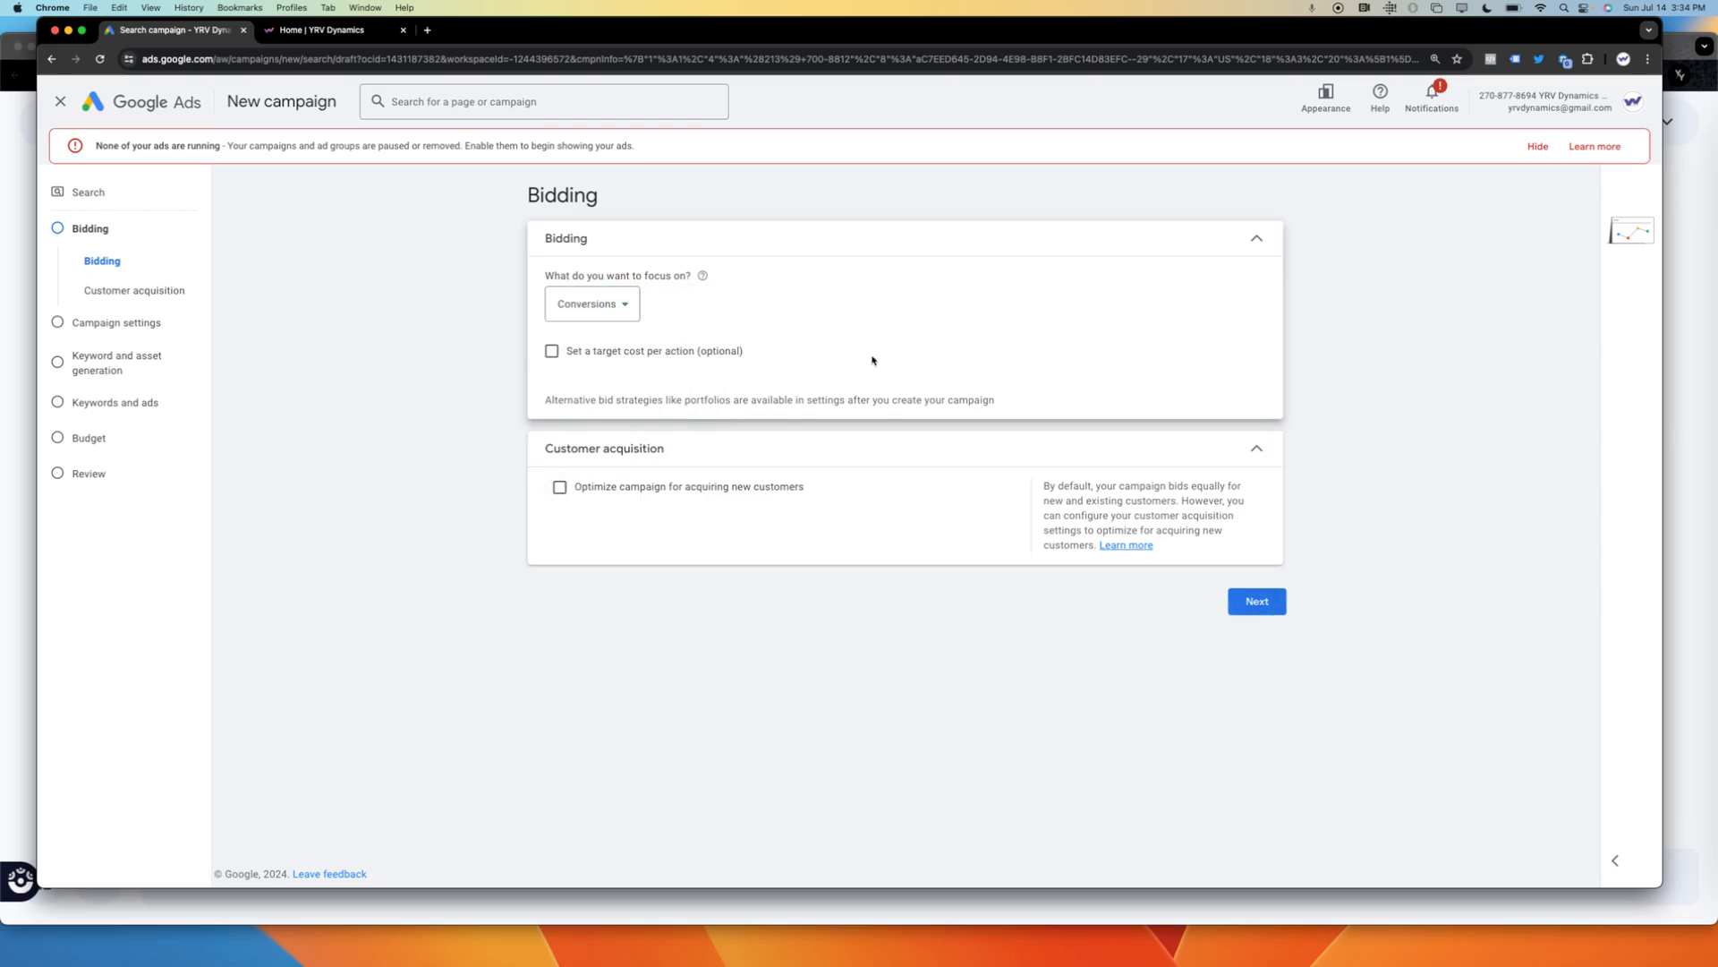
pyautogui.click(625, 304)
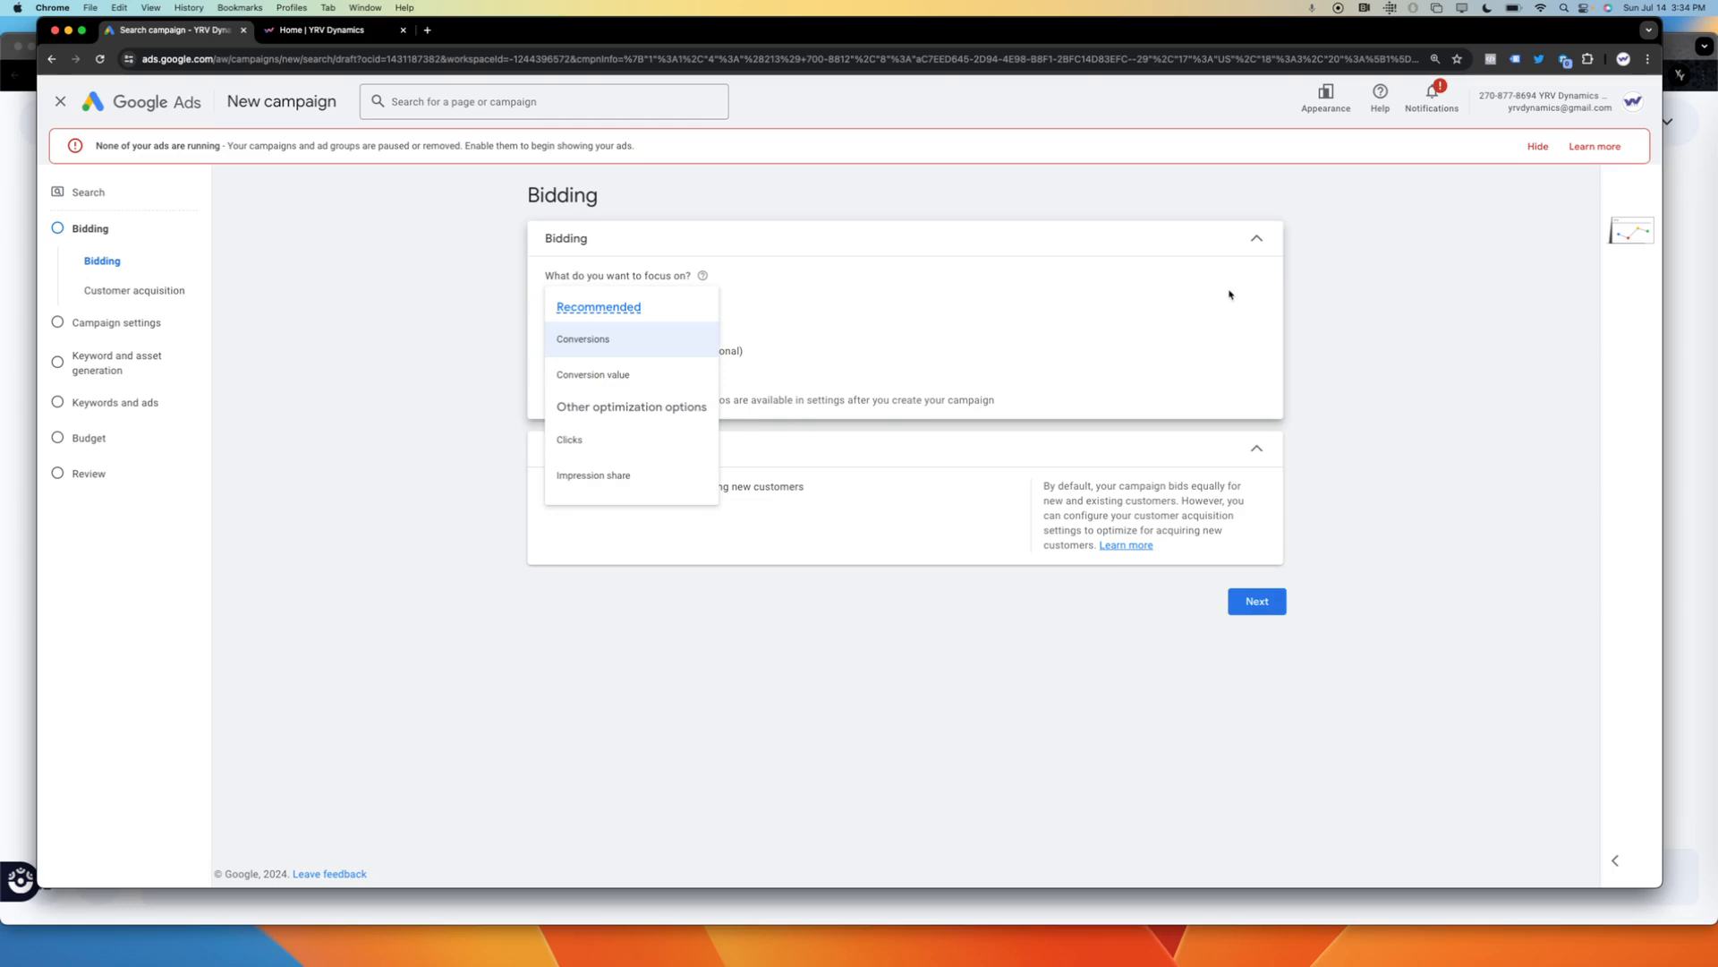
pyautogui.click(1644, 408)
pyautogui.click(1271, 608)
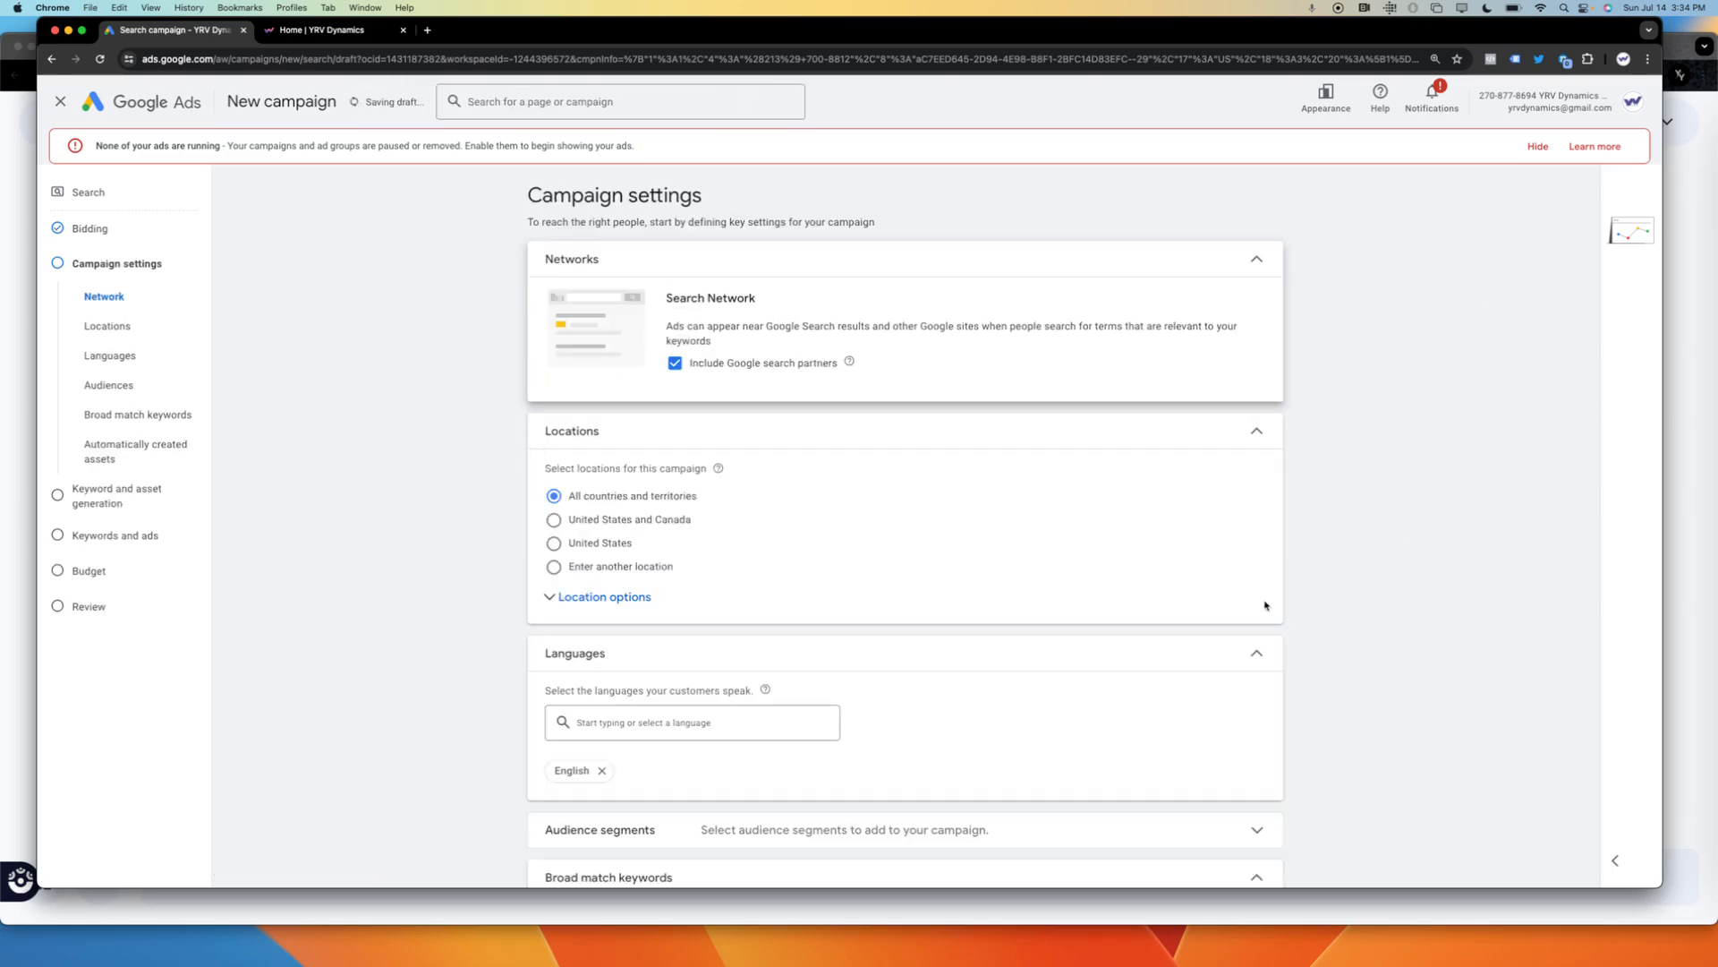
# Exclude Google search partners, target the United States and proceed to keyword and asset generation.
pyautogui.click(674, 363)
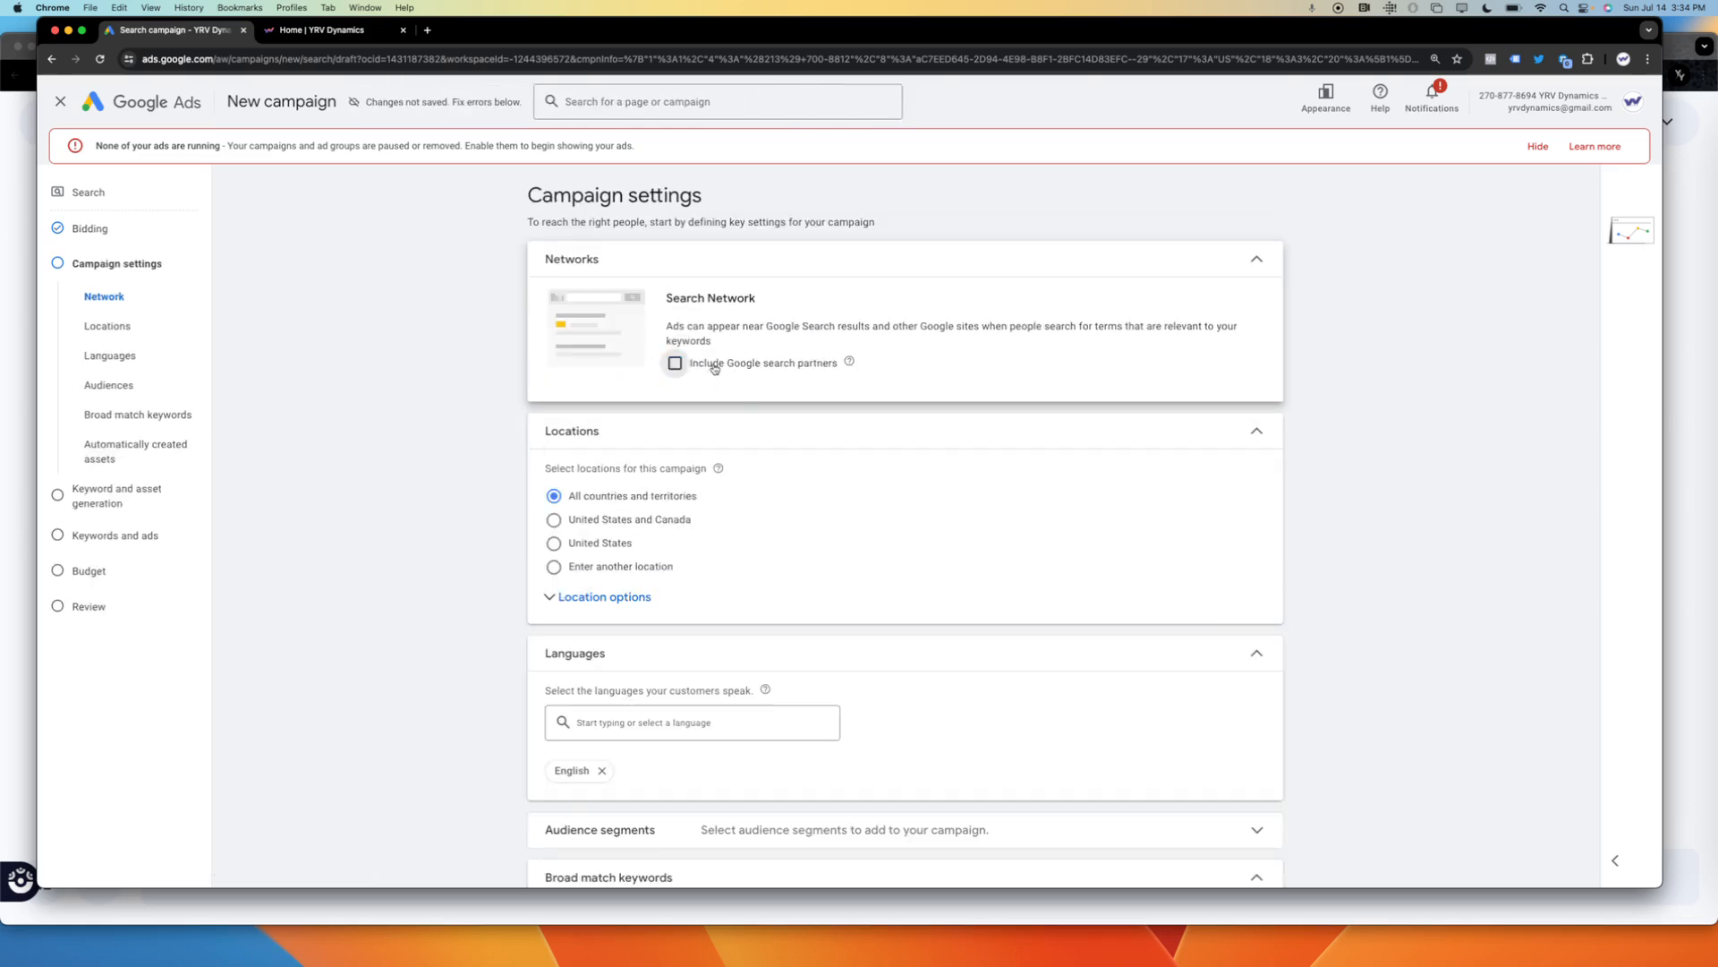
pyautogui.click(600, 606)
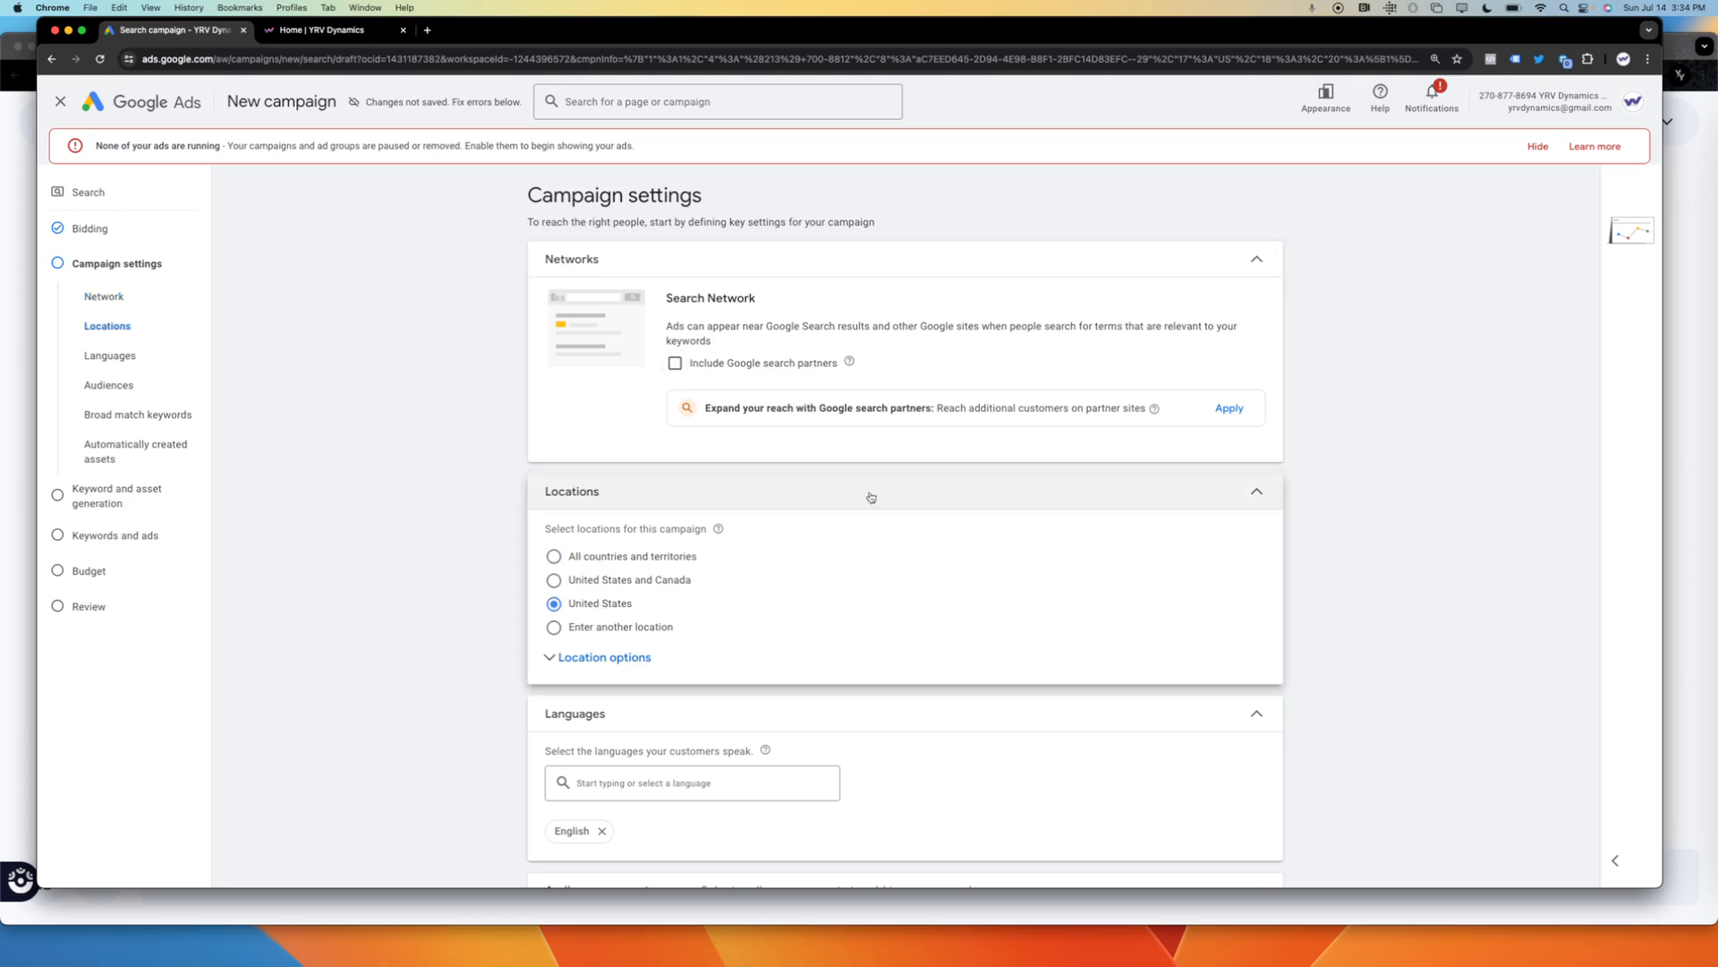
pyautogui.moveTo(1409, 550); pyautogui.dragTo(1136, 886)
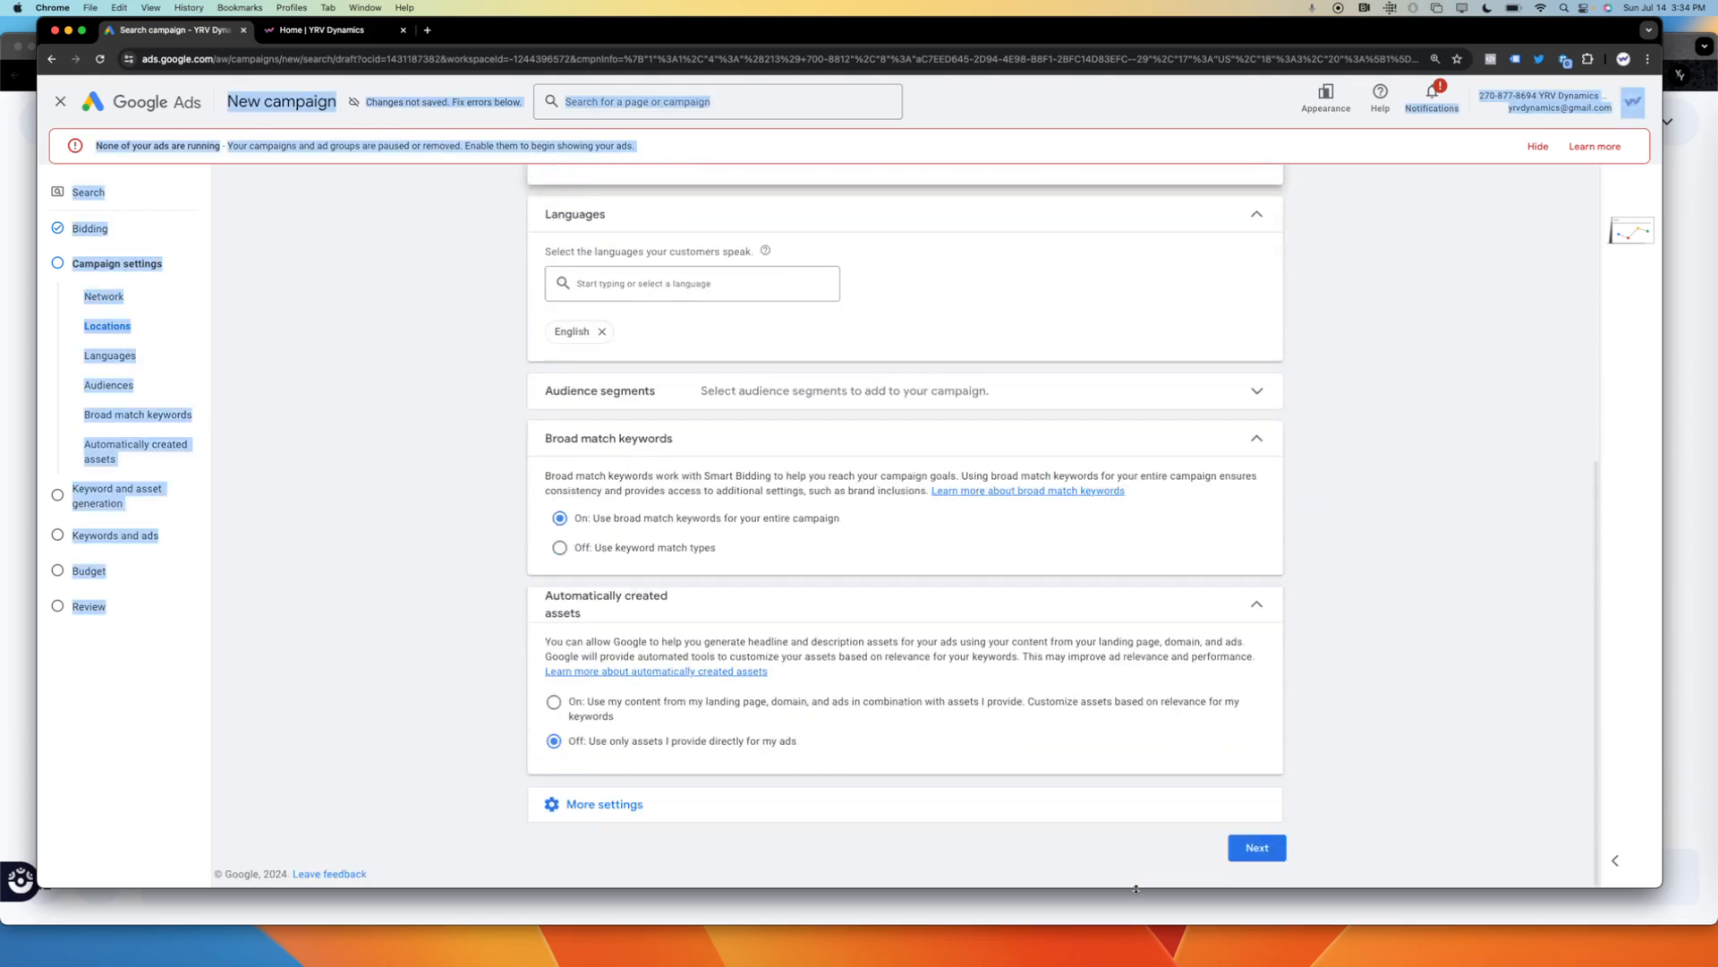
pyautogui.click(1508, 643)
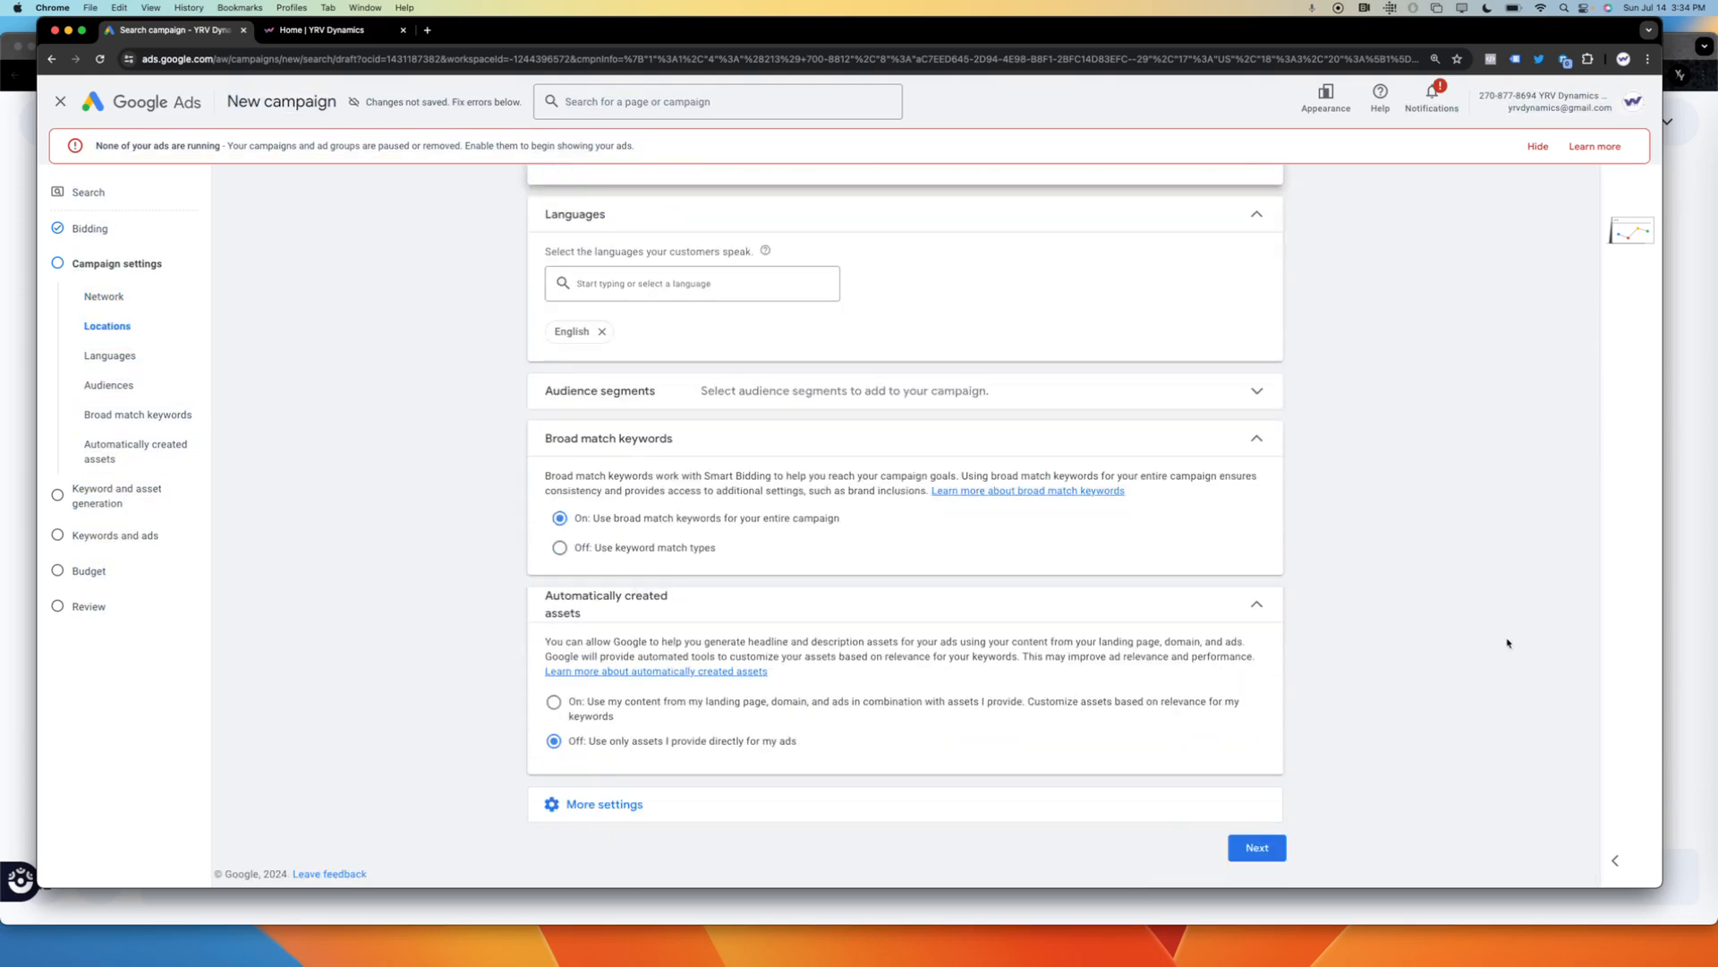
pyautogui.click(1251, 858)
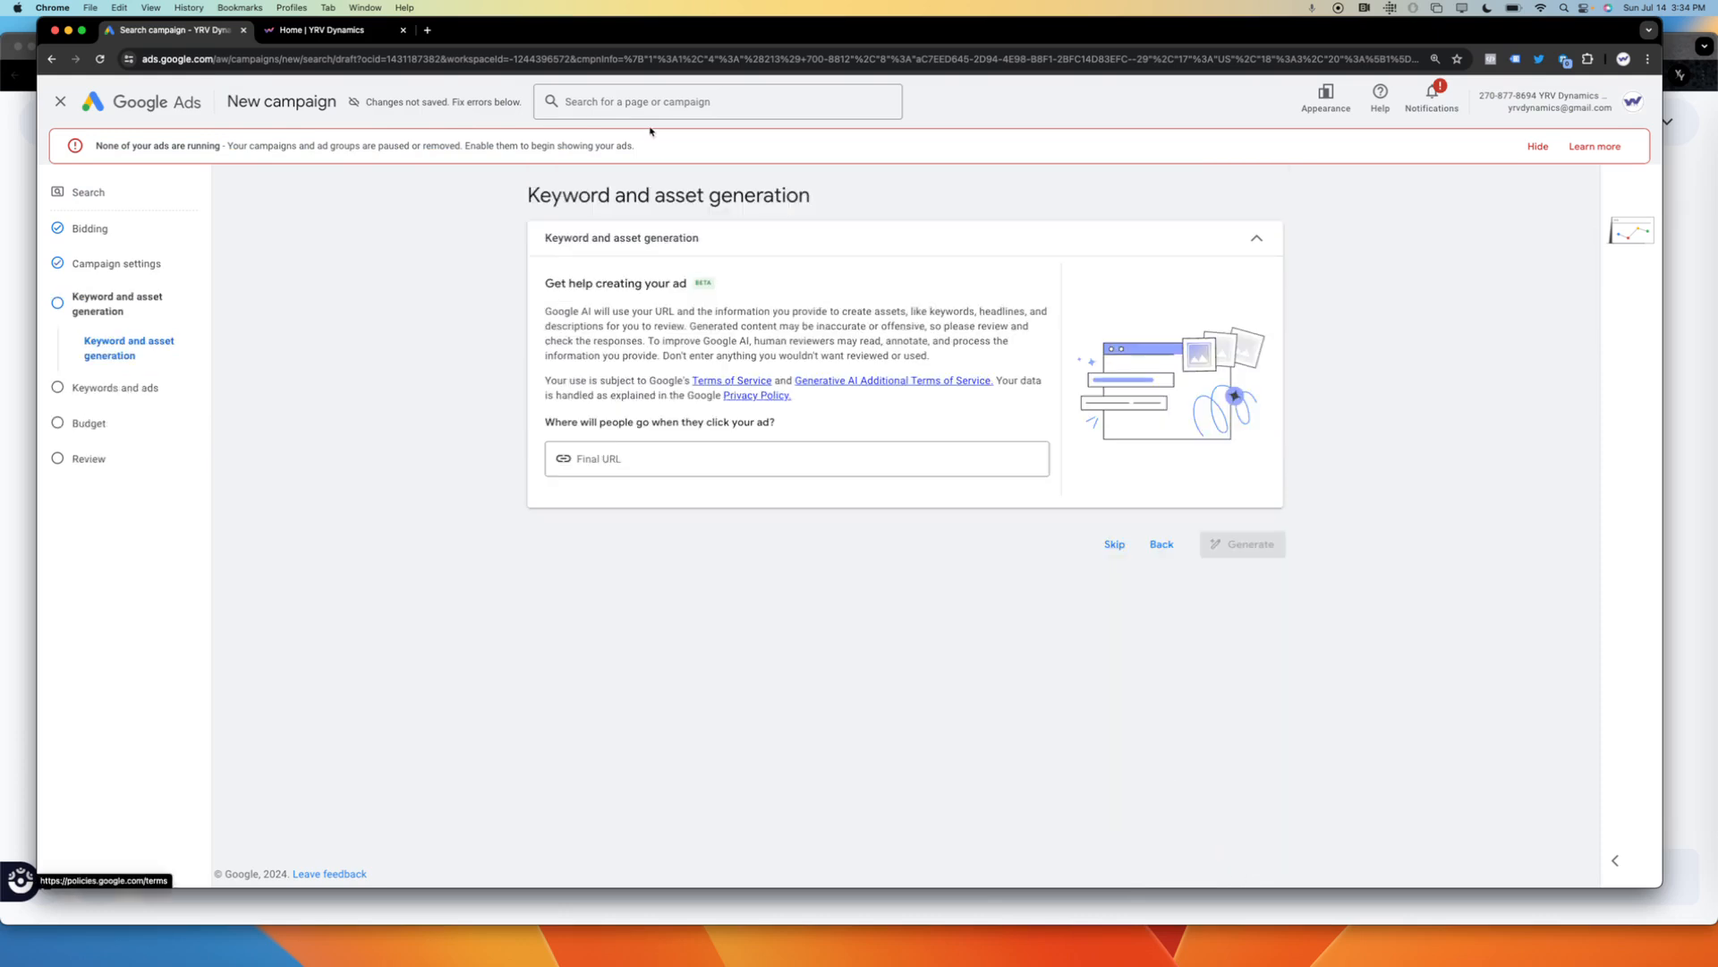
# Try to copy the YRV Dynamics home page address into the Final URL for keyword and asset generation.
pyautogui.moveTo(526, 40); pyautogui.dragTo(527, 78)
pyautogui.click(322, 66)
pyautogui.click(336, 95)
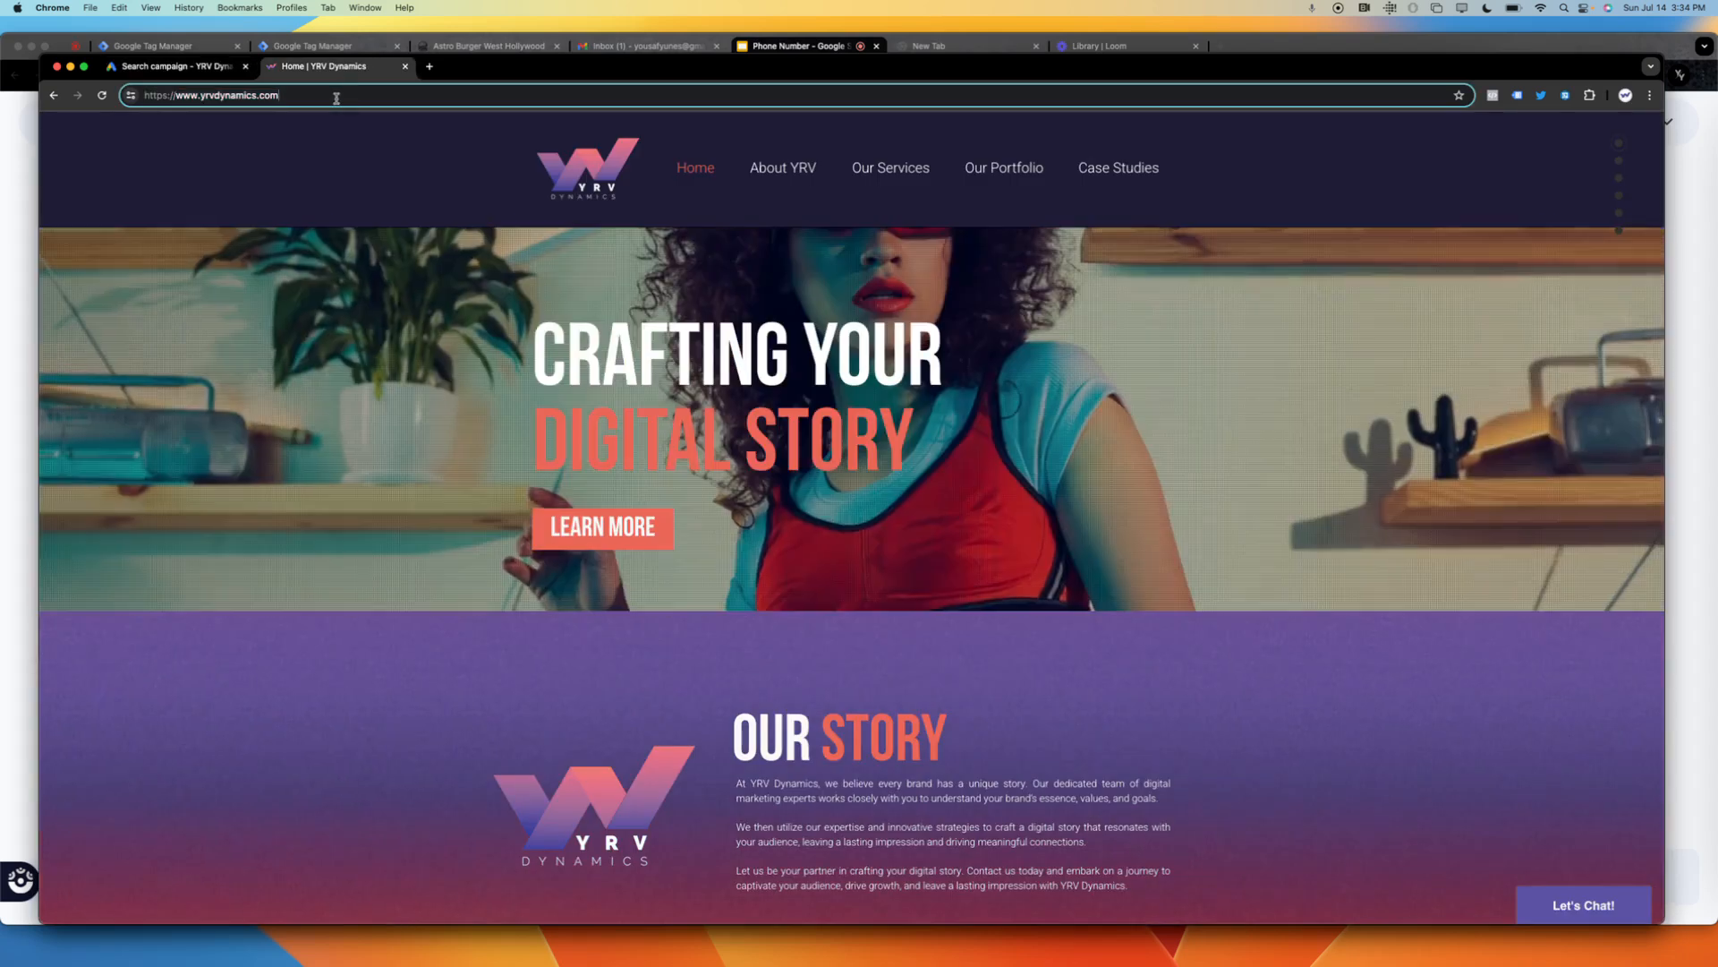
pyautogui.moveTo(337, 94); pyautogui.dragTo(133, 95)
pyautogui.press('super+c')
pyautogui.click(170, 66)
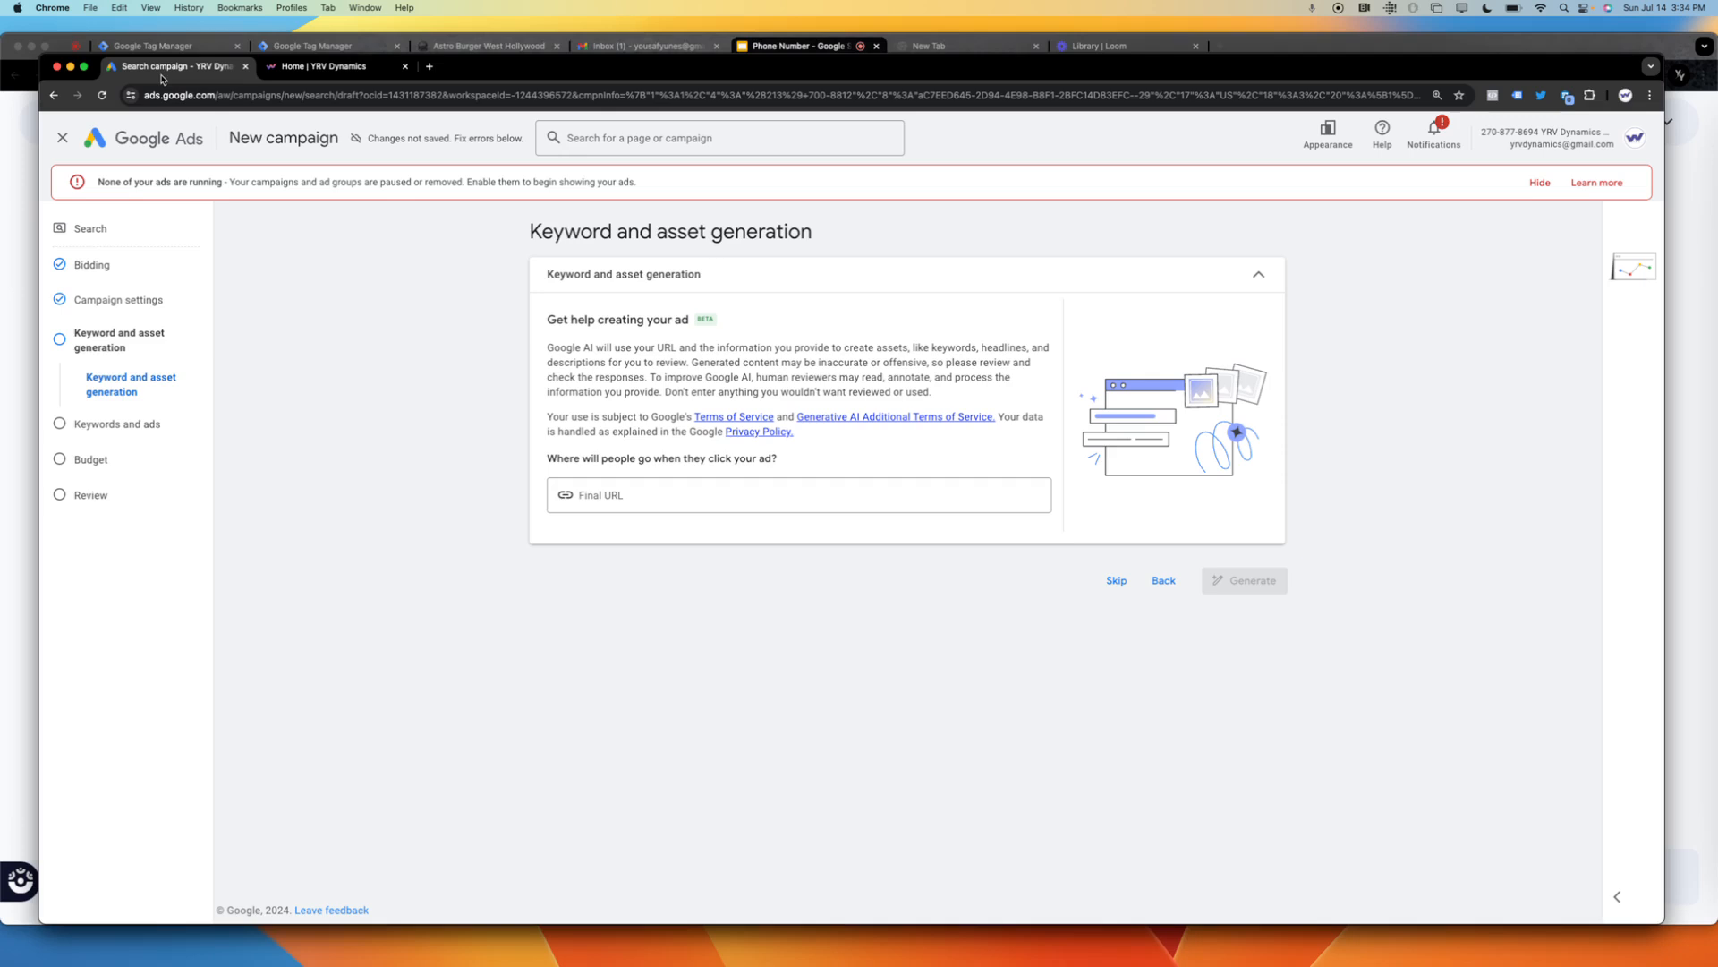
pyautogui.click(692, 495)
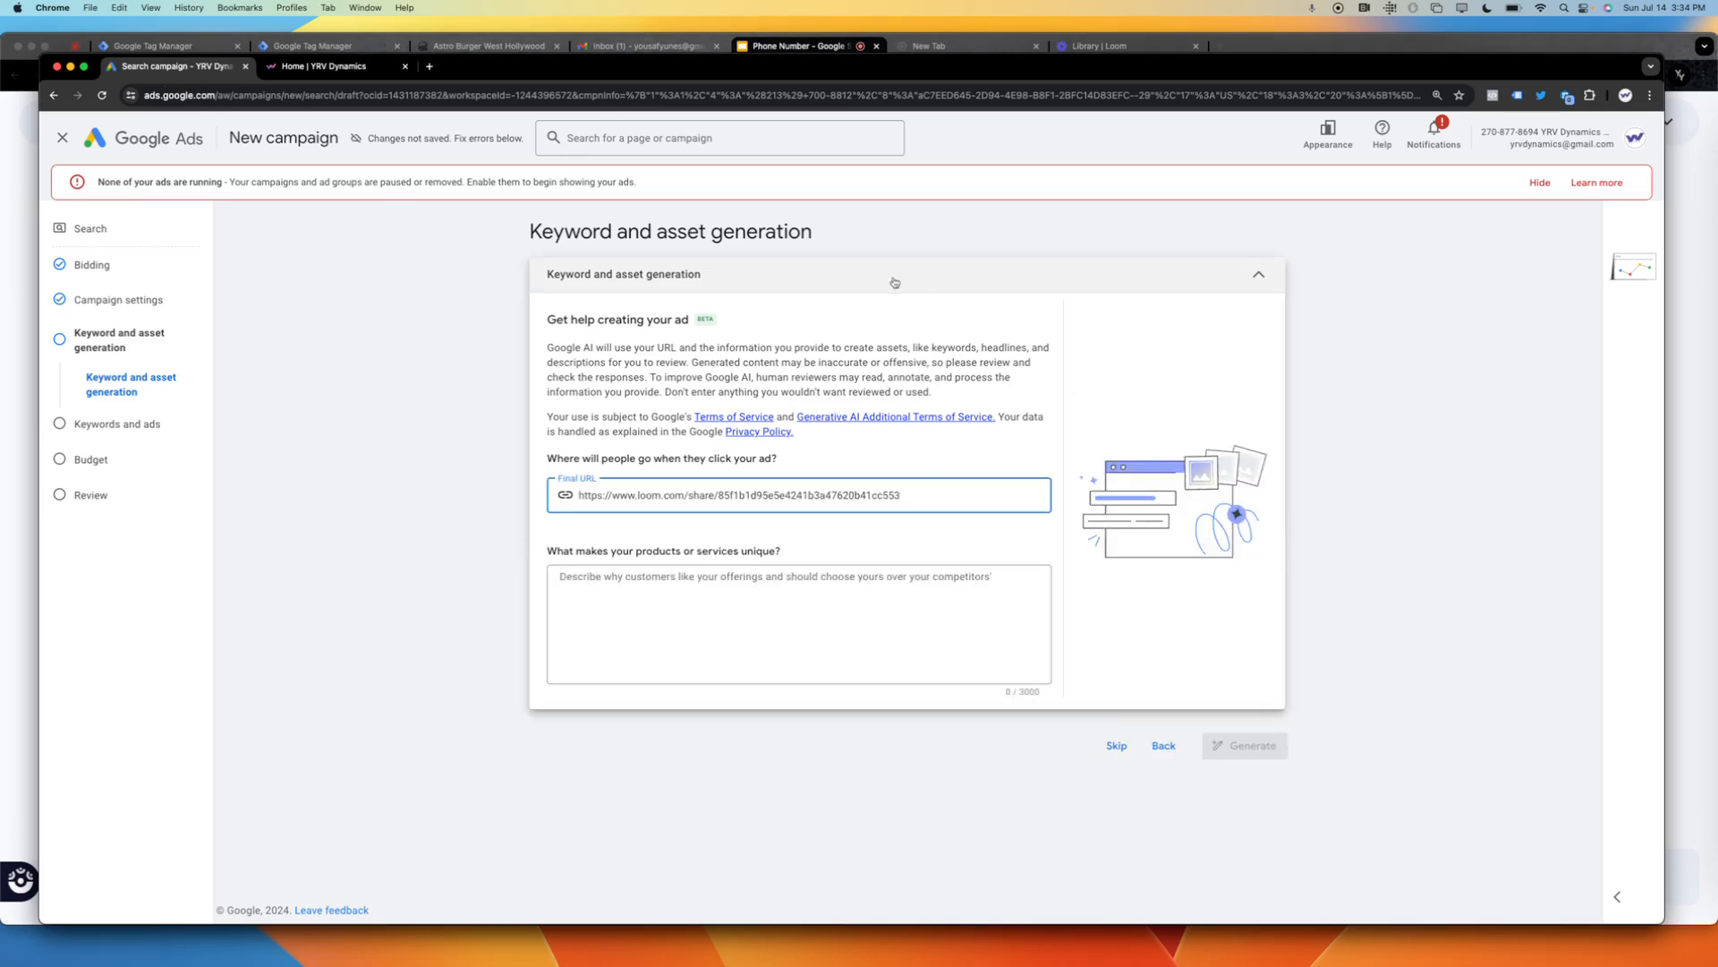
pyautogui.click(340, 66)
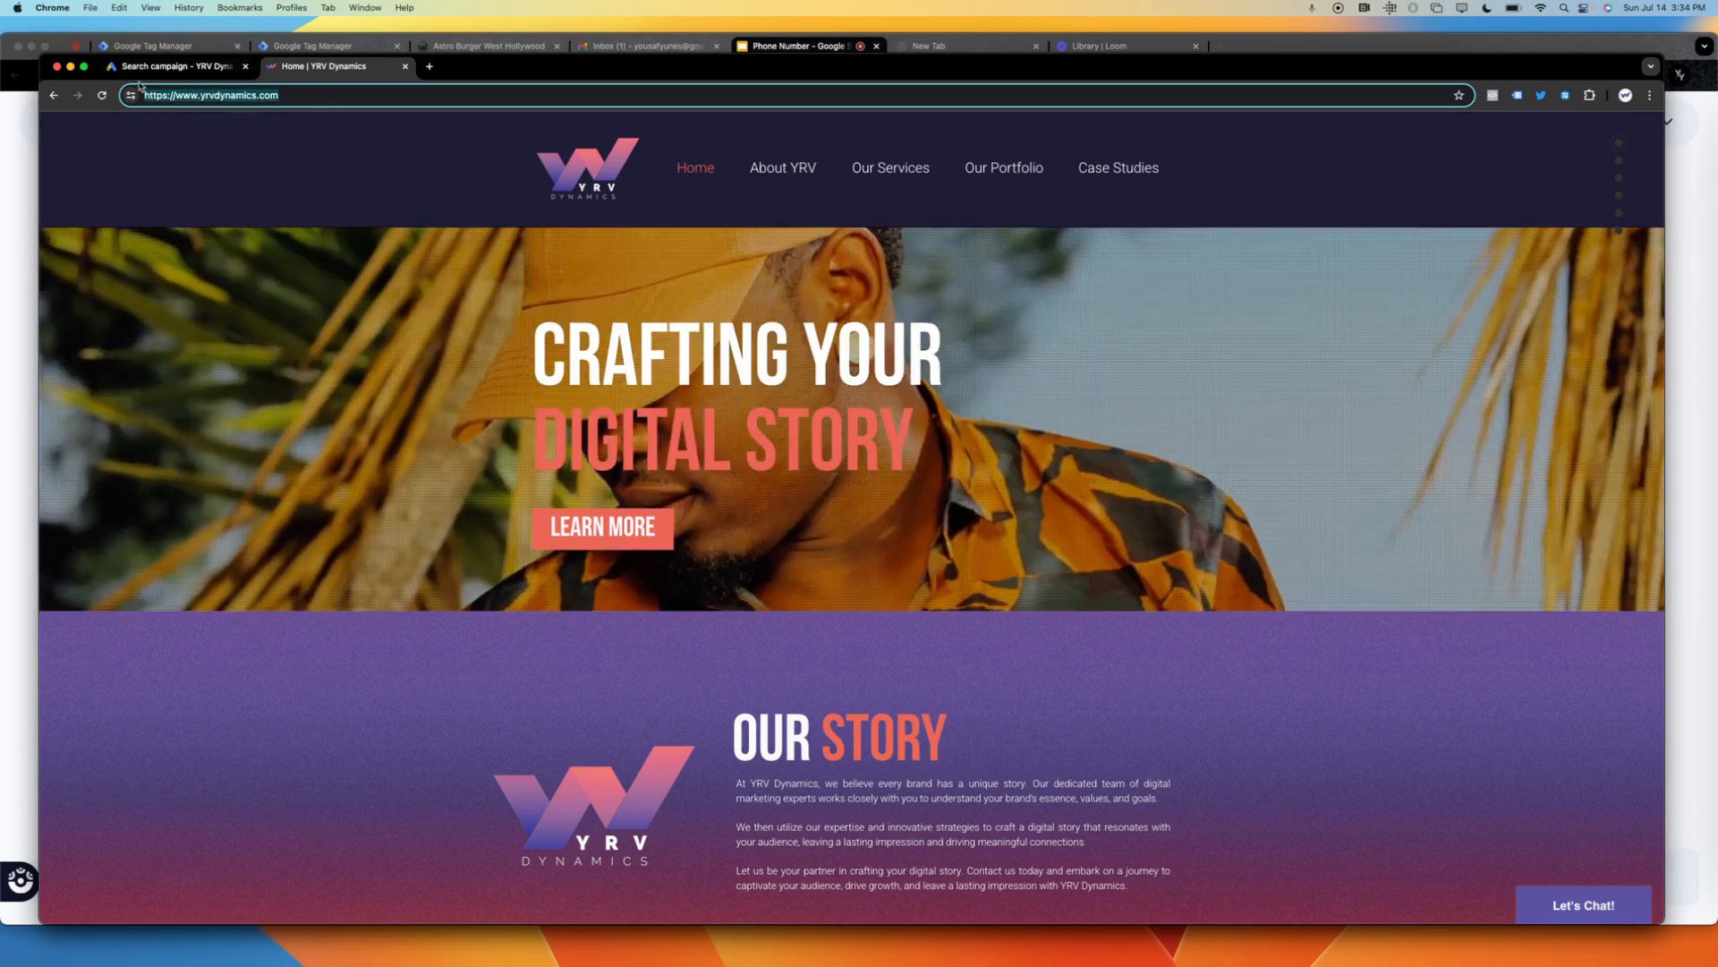
pyautogui.click(170, 66)
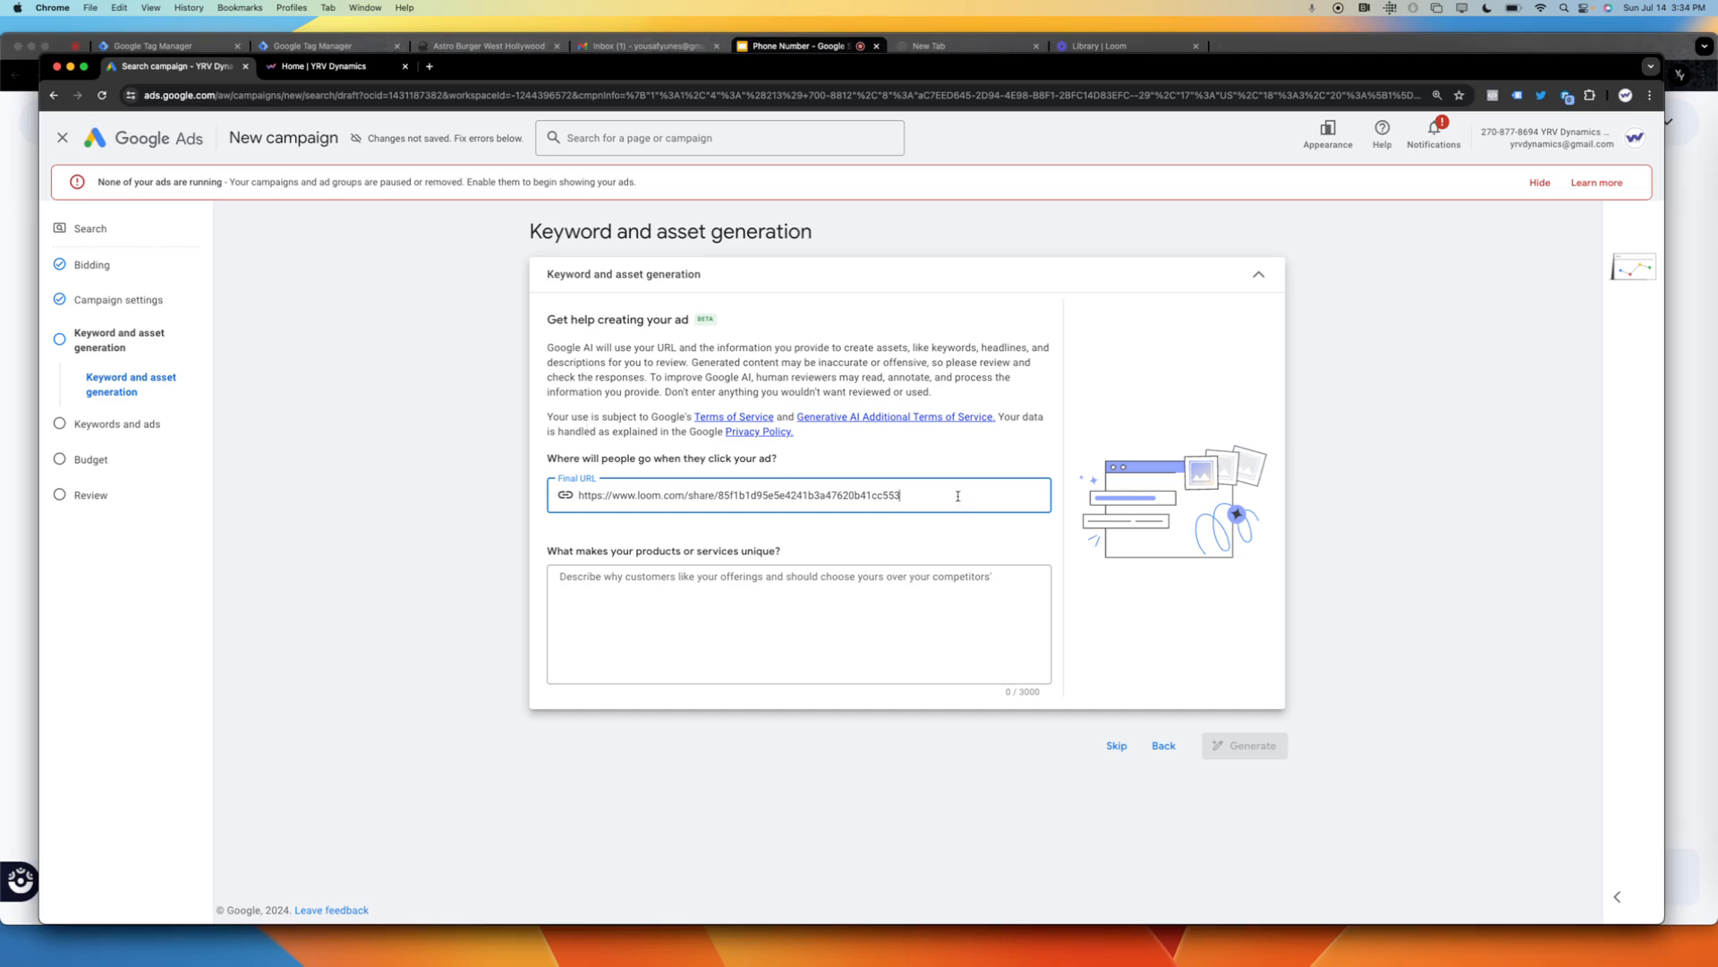
pyautogui.moveTo(958, 495); pyautogui.dragTo(546, 494)
pyautogui.press('BackSpace')
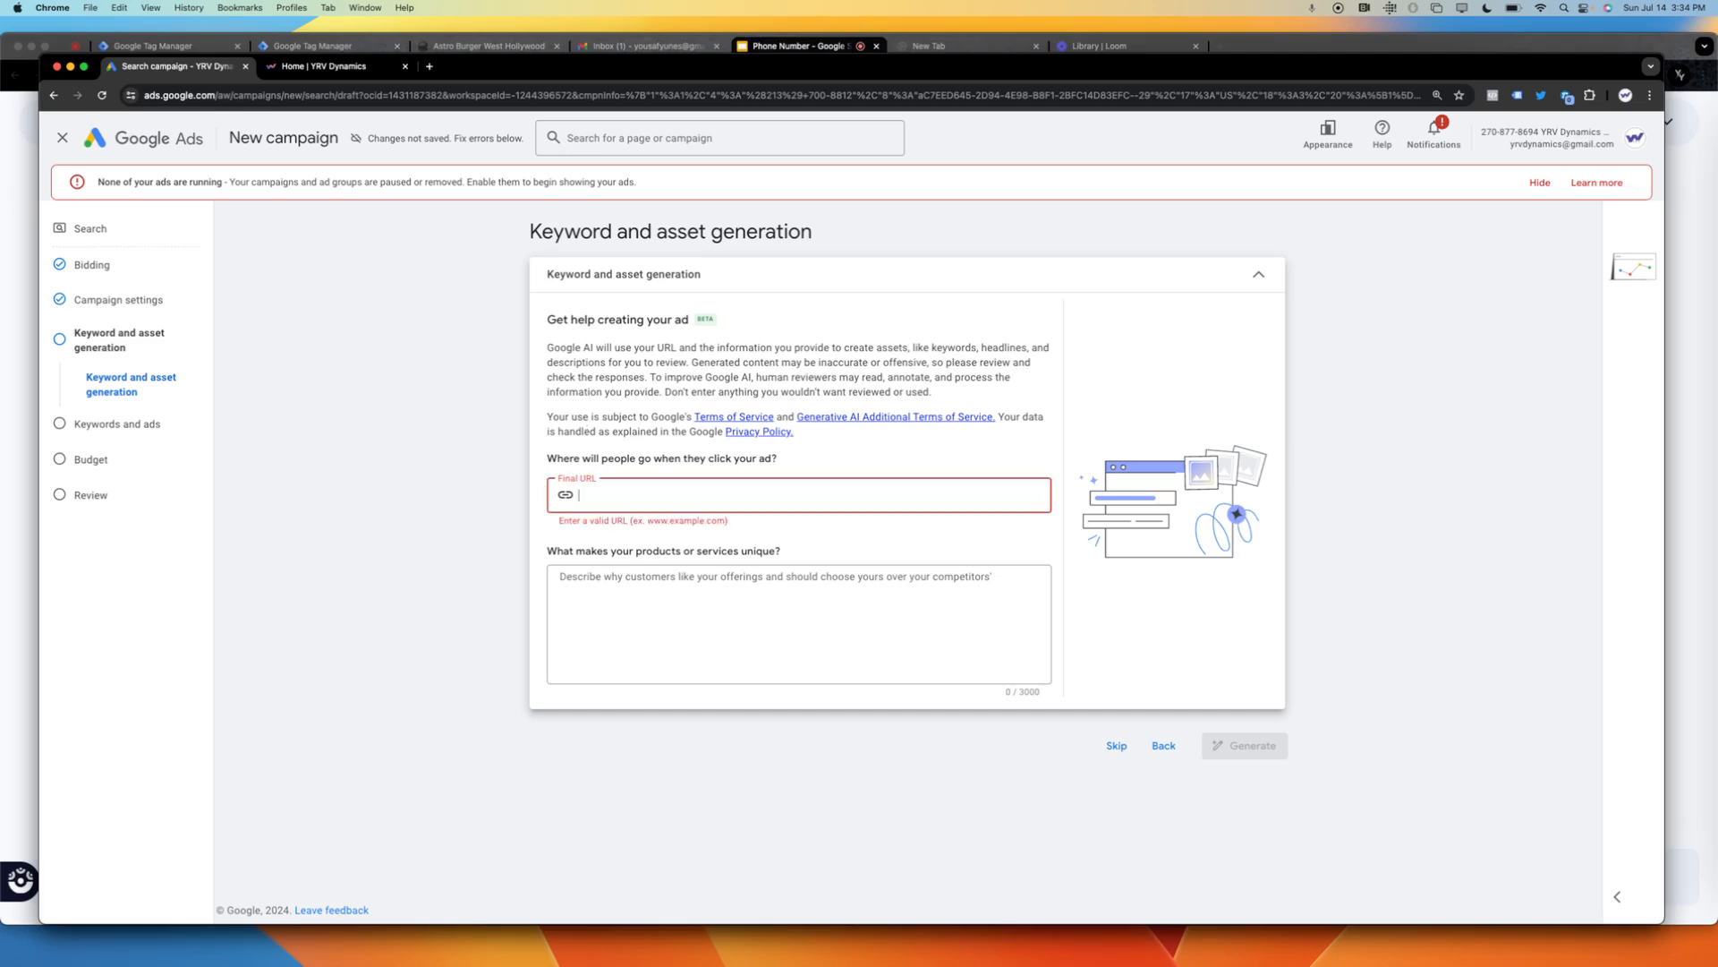
pyautogui.press('super+v')
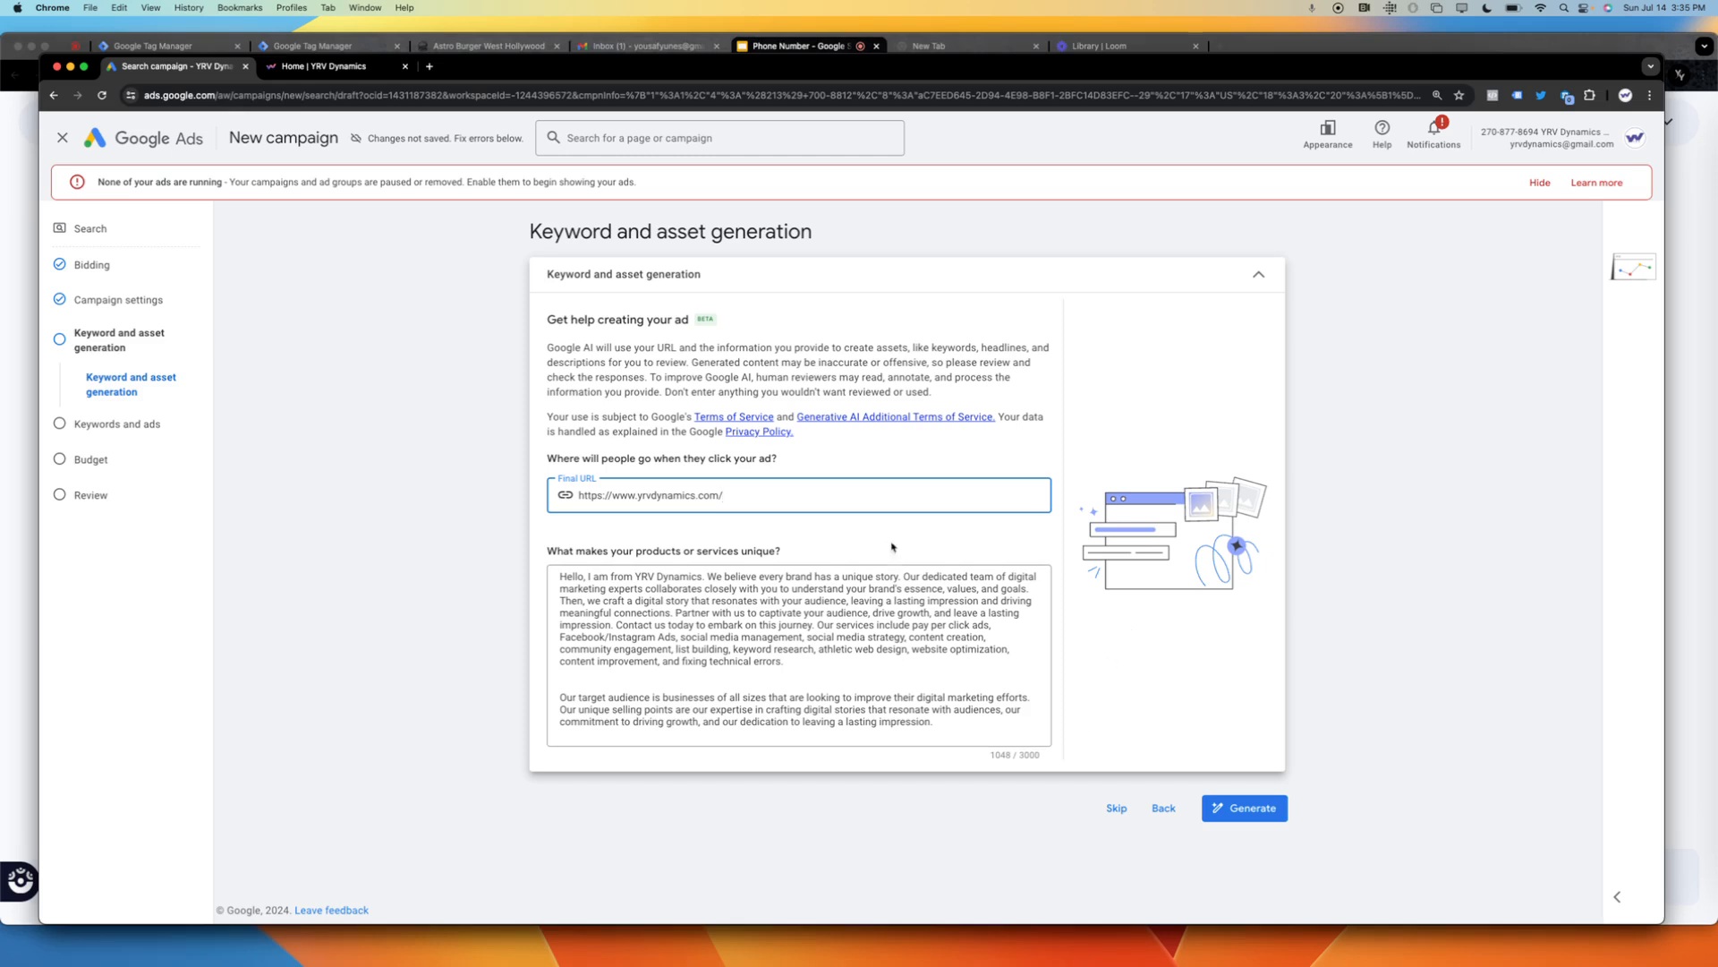
pyautogui.click(1250, 811)
pyautogui.moveTo(1351, 698); pyautogui.dragTo(1135, 901)
pyautogui.click(1314, 667)
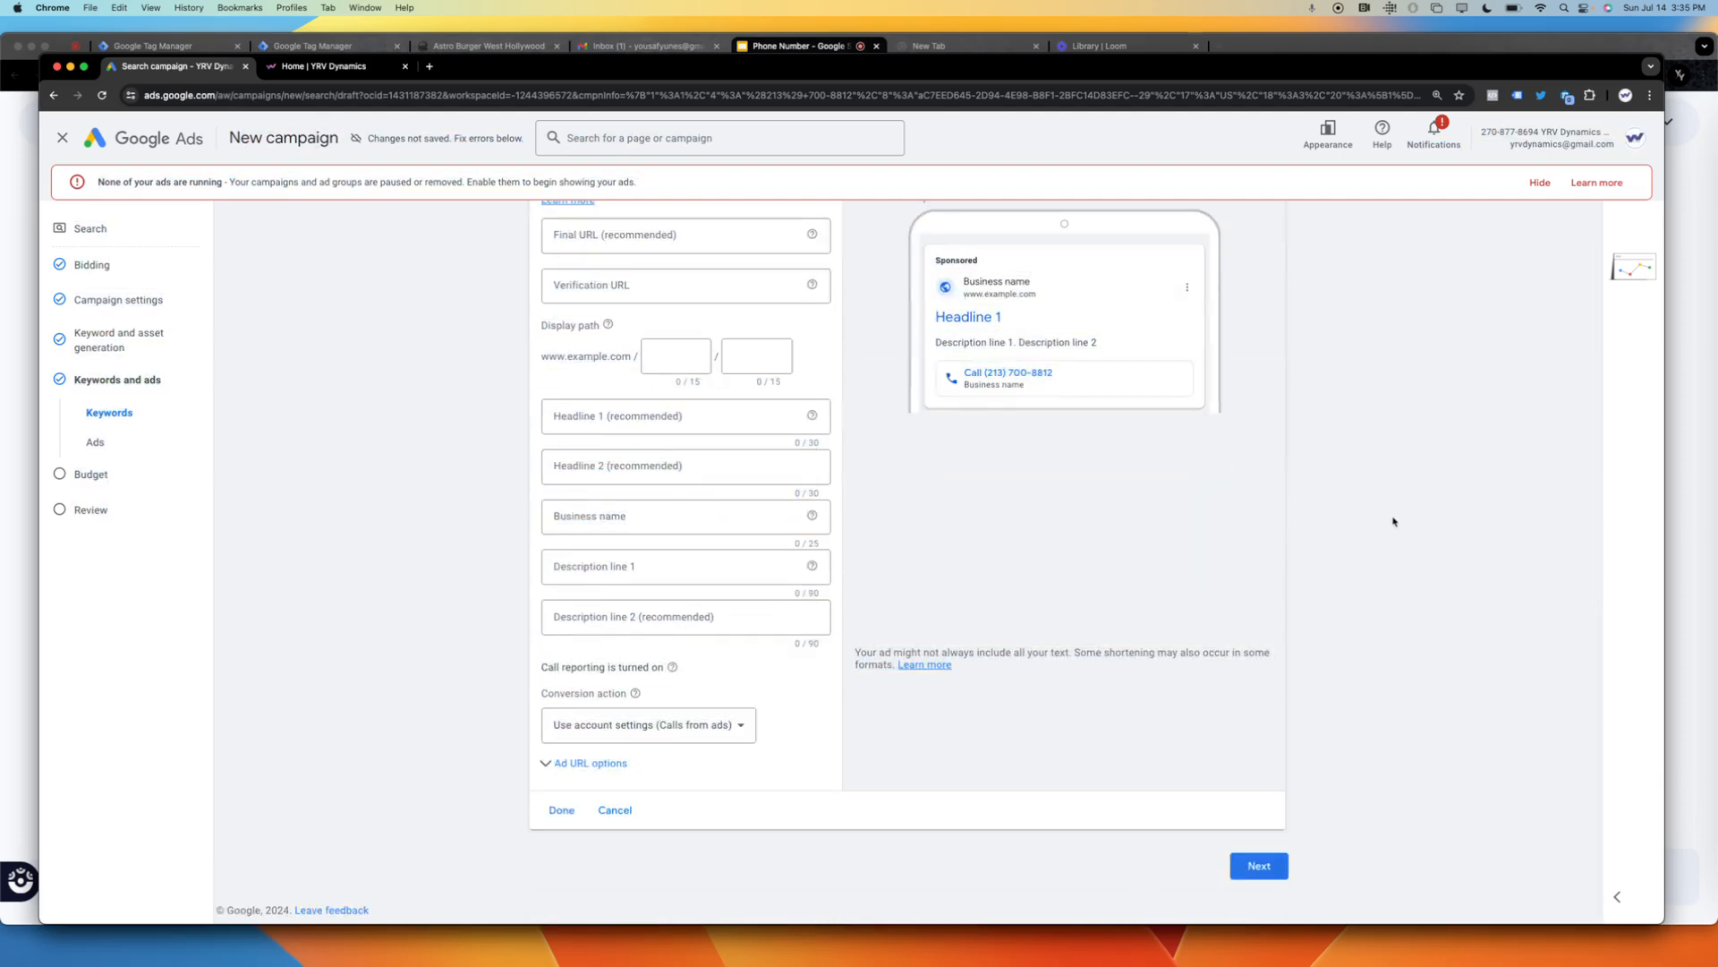
pyautogui.click(643, 240)
pyautogui.press('super+v')
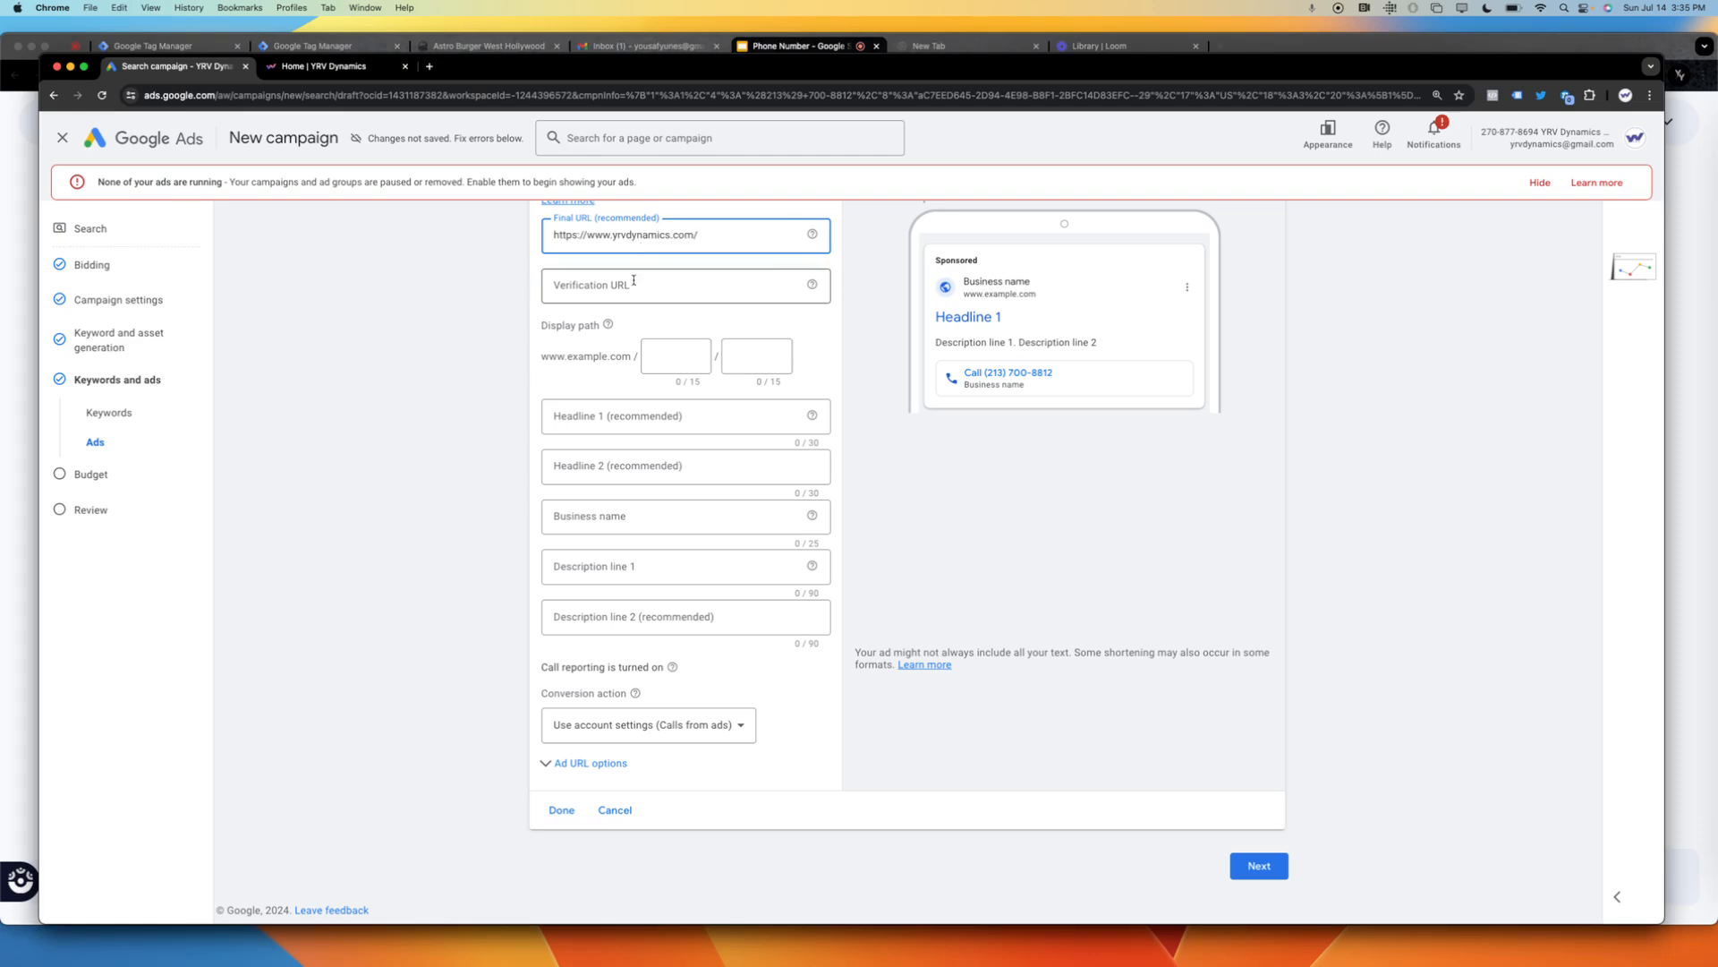
pyautogui.click(633, 285)
pyautogui.press('super+v')
pyautogui.click(655, 357)
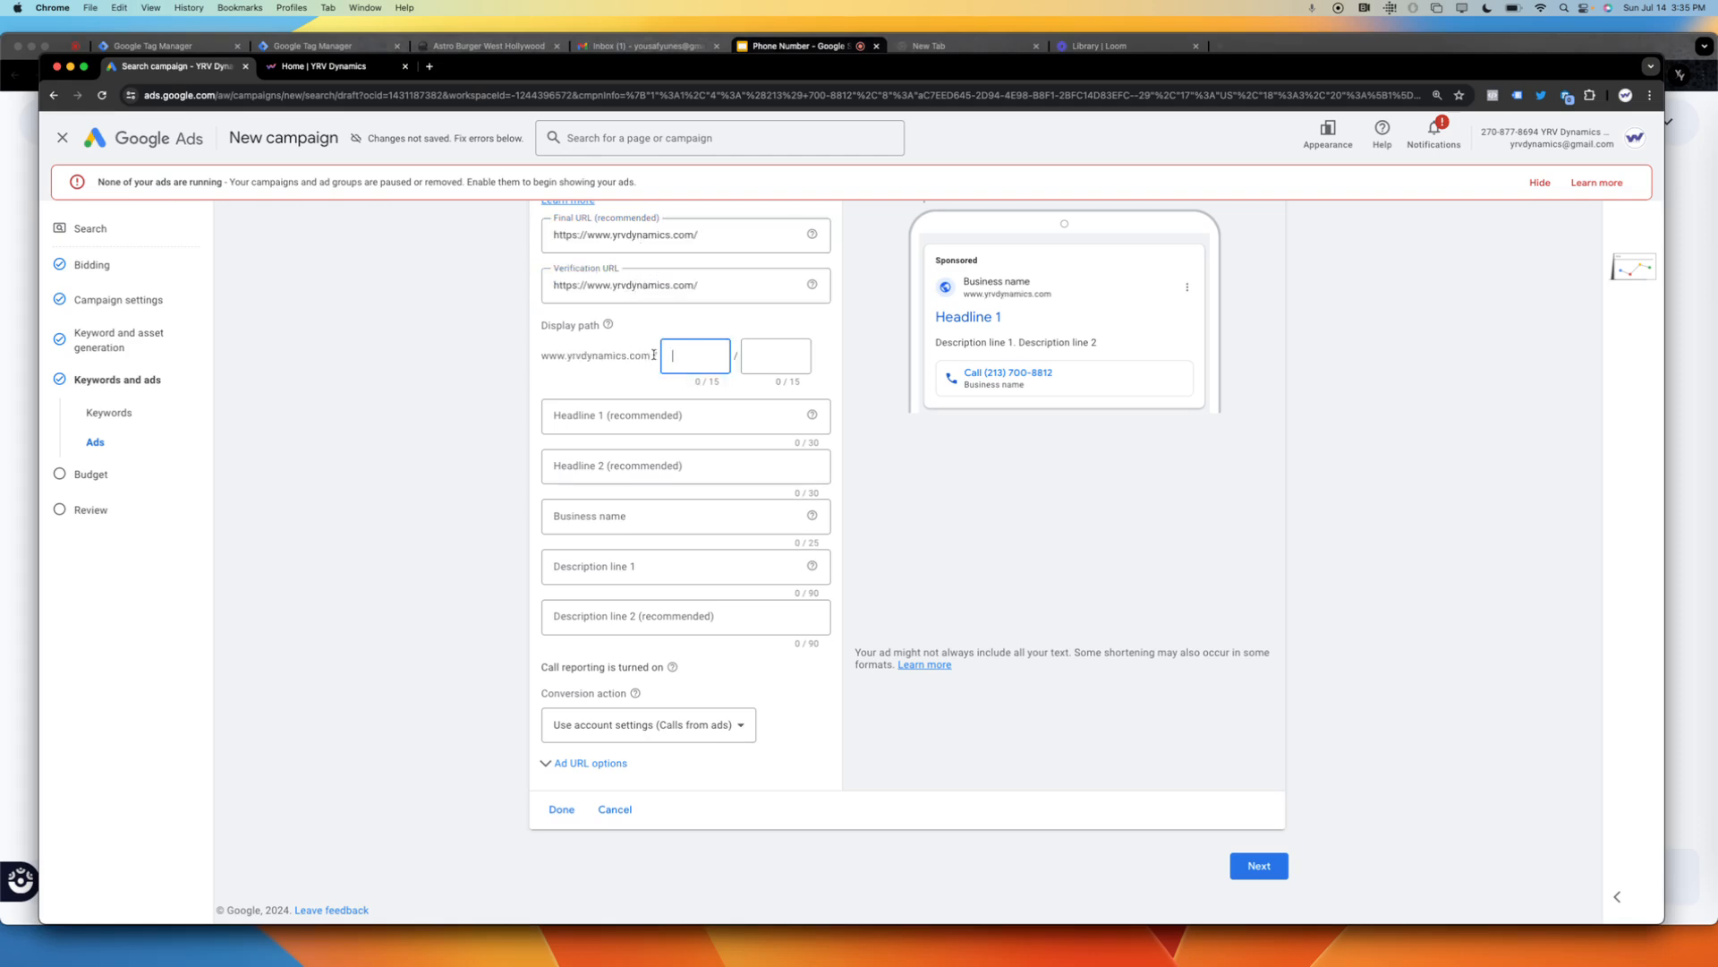
pyautogui.write('YRV')
pyautogui.click(943, 495)
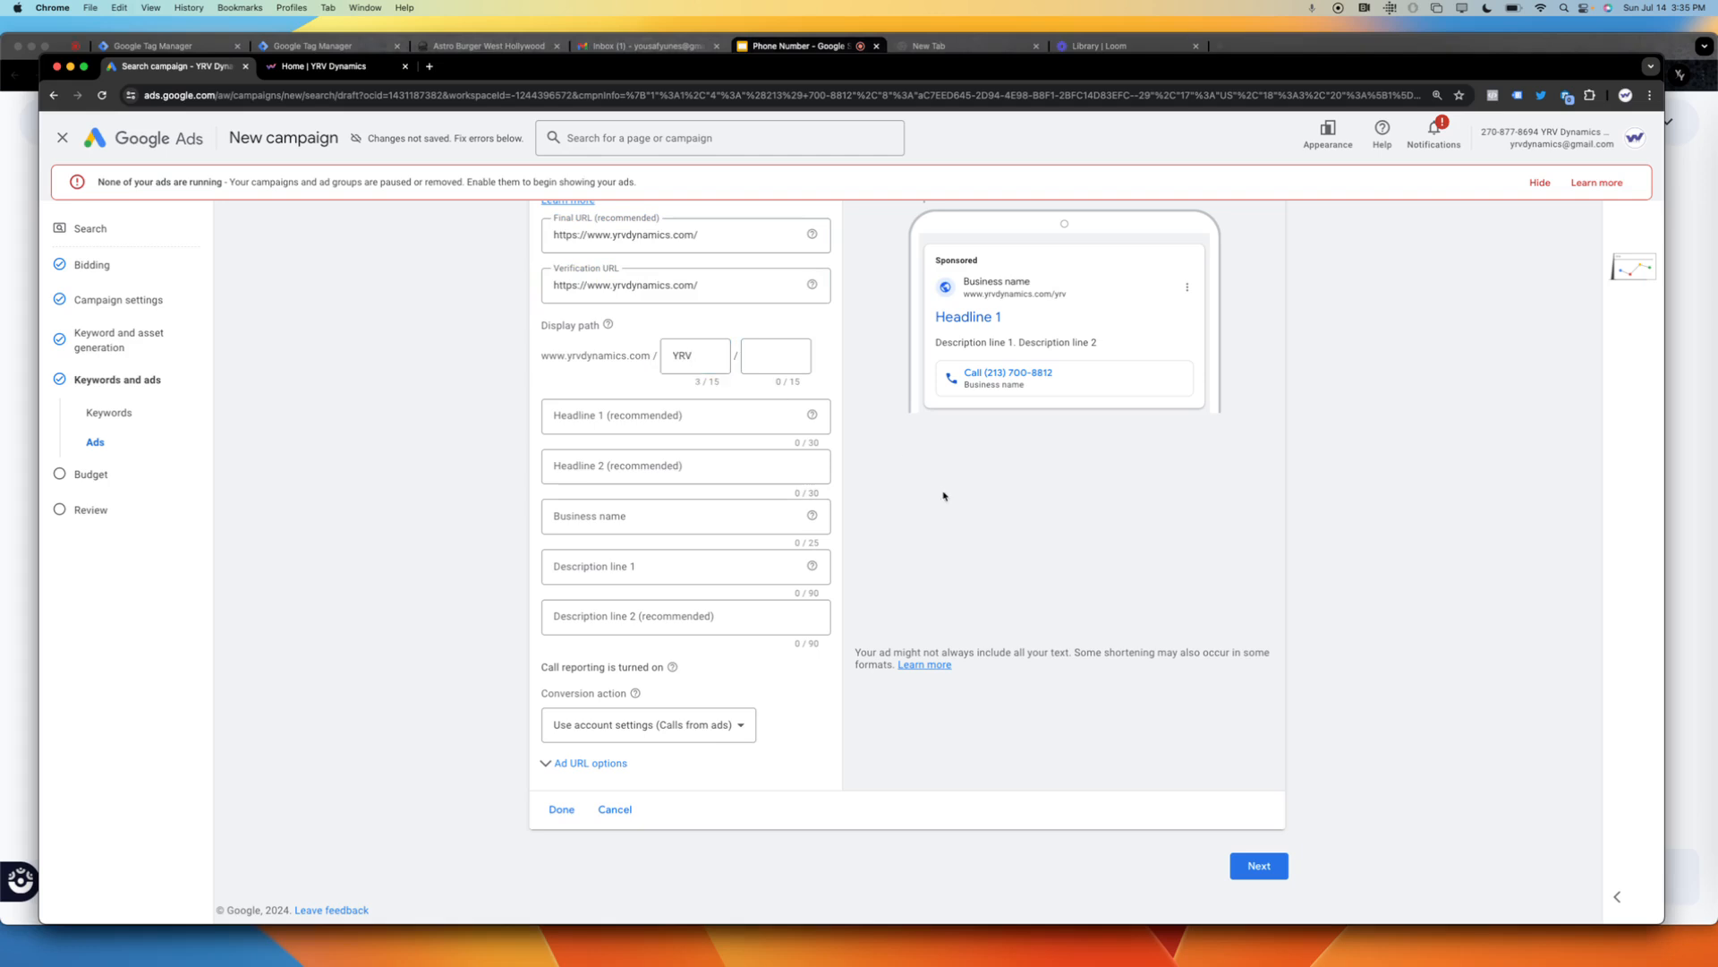
pyautogui.click(627, 421)
pyautogui.write('Yousaf')
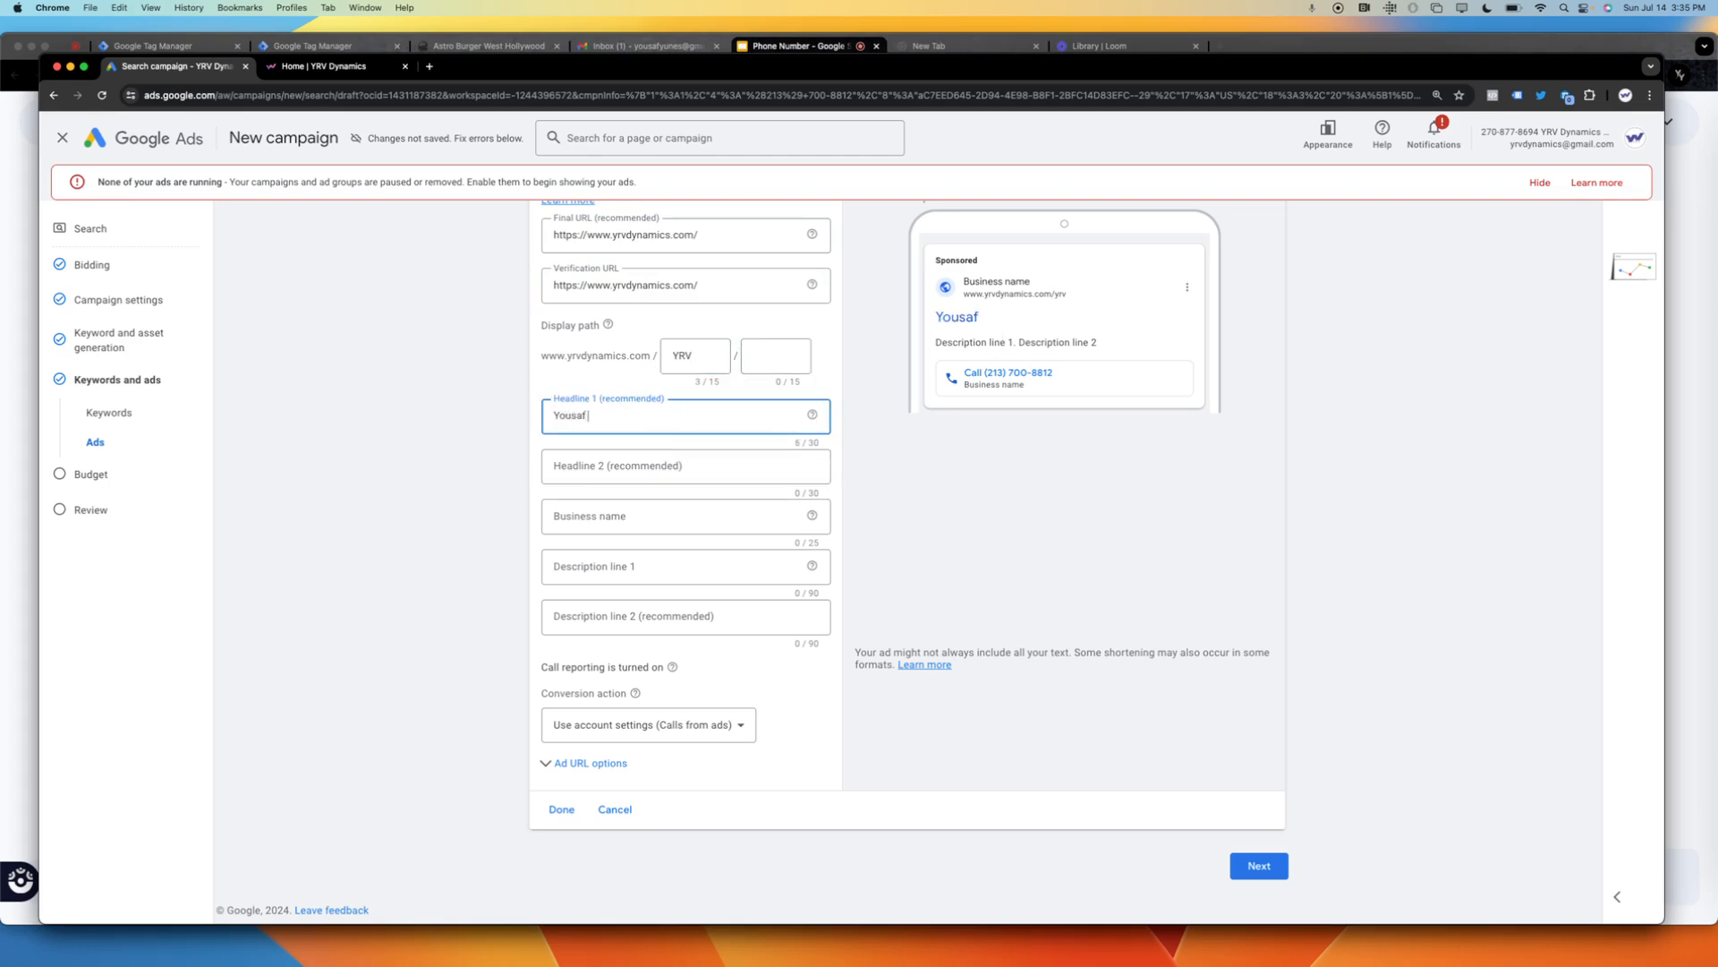
pyautogui.write(' is the best')
# Set the call ad's Headline 1 to "YRV Dynamics Voted Number 1".
pyautogui.tripleClick(666, 419)
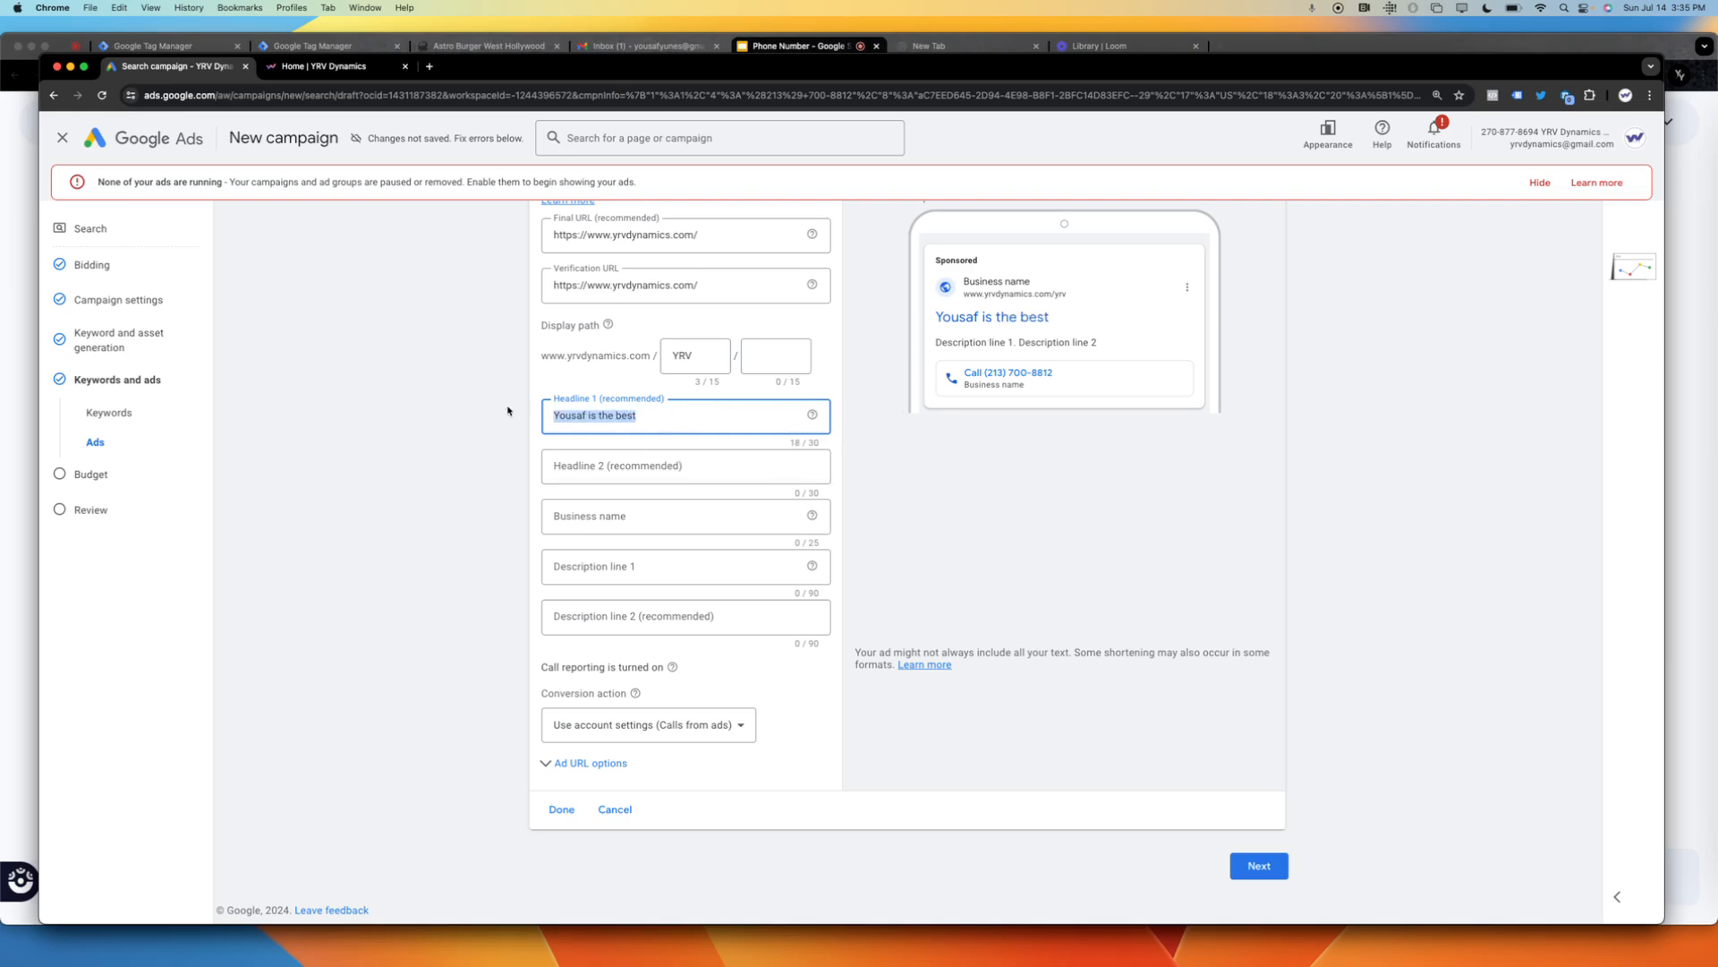
pyautogui.write('YRV Dynamics')
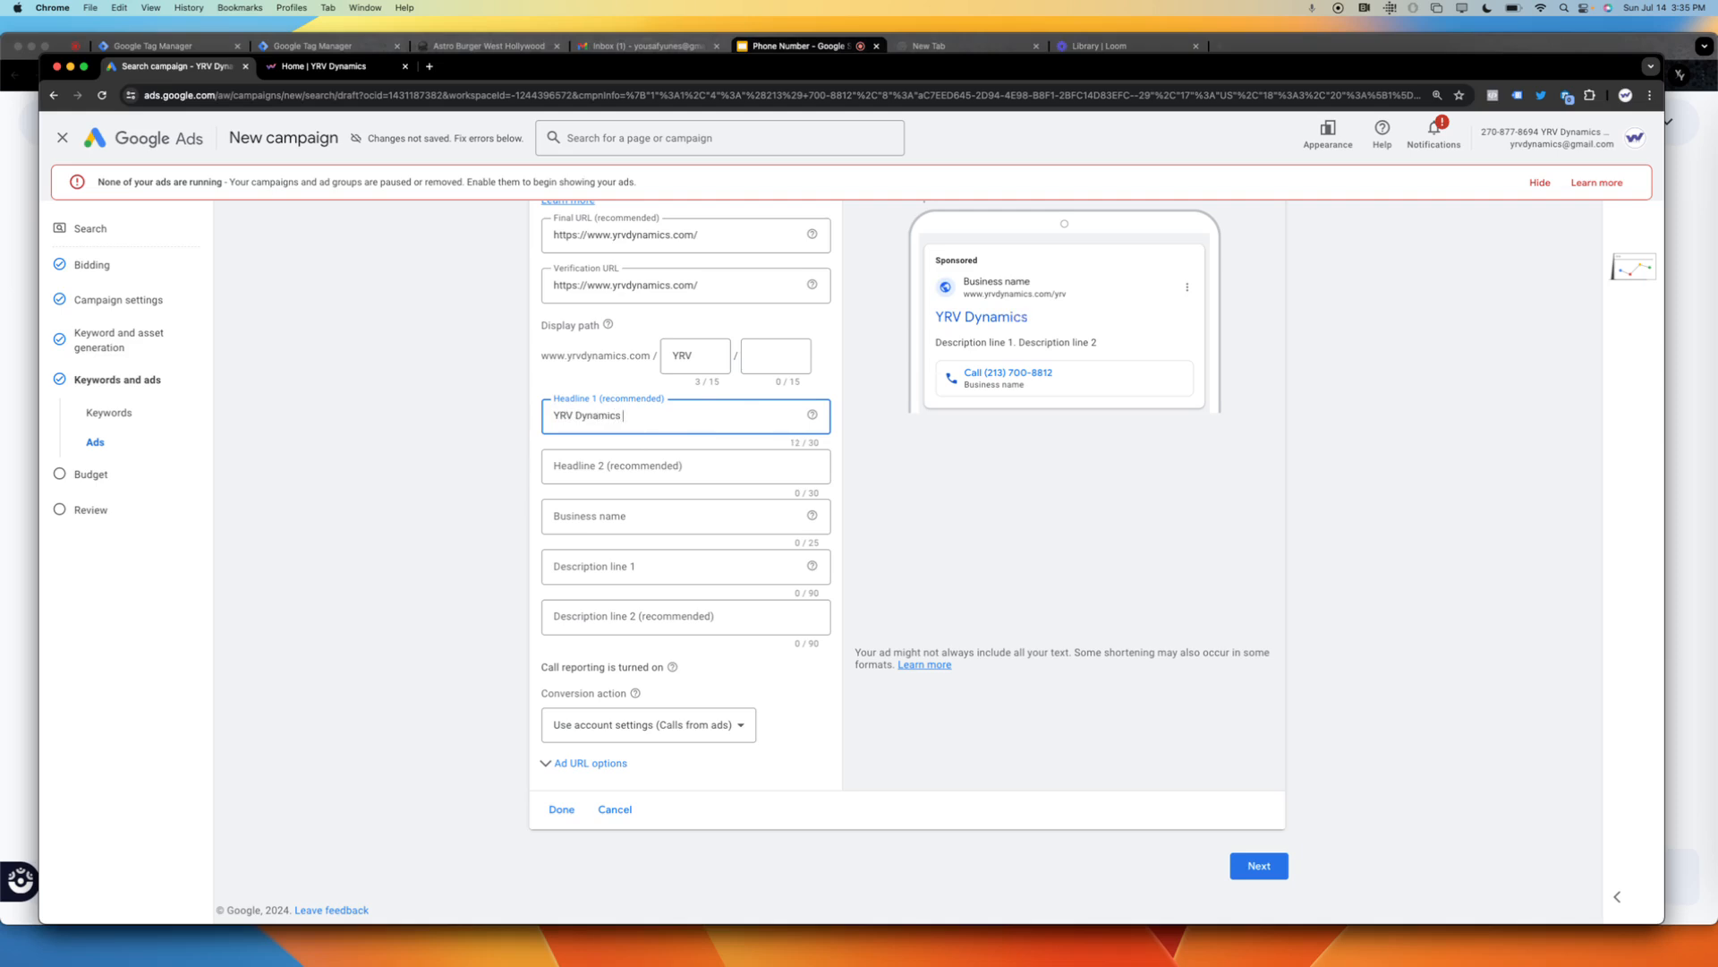
pyautogui.write(' Voted Number 1')
# Fill in the call ad's Headline 2, business name and both description lines with "test".
pyautogui.click(624, 478)
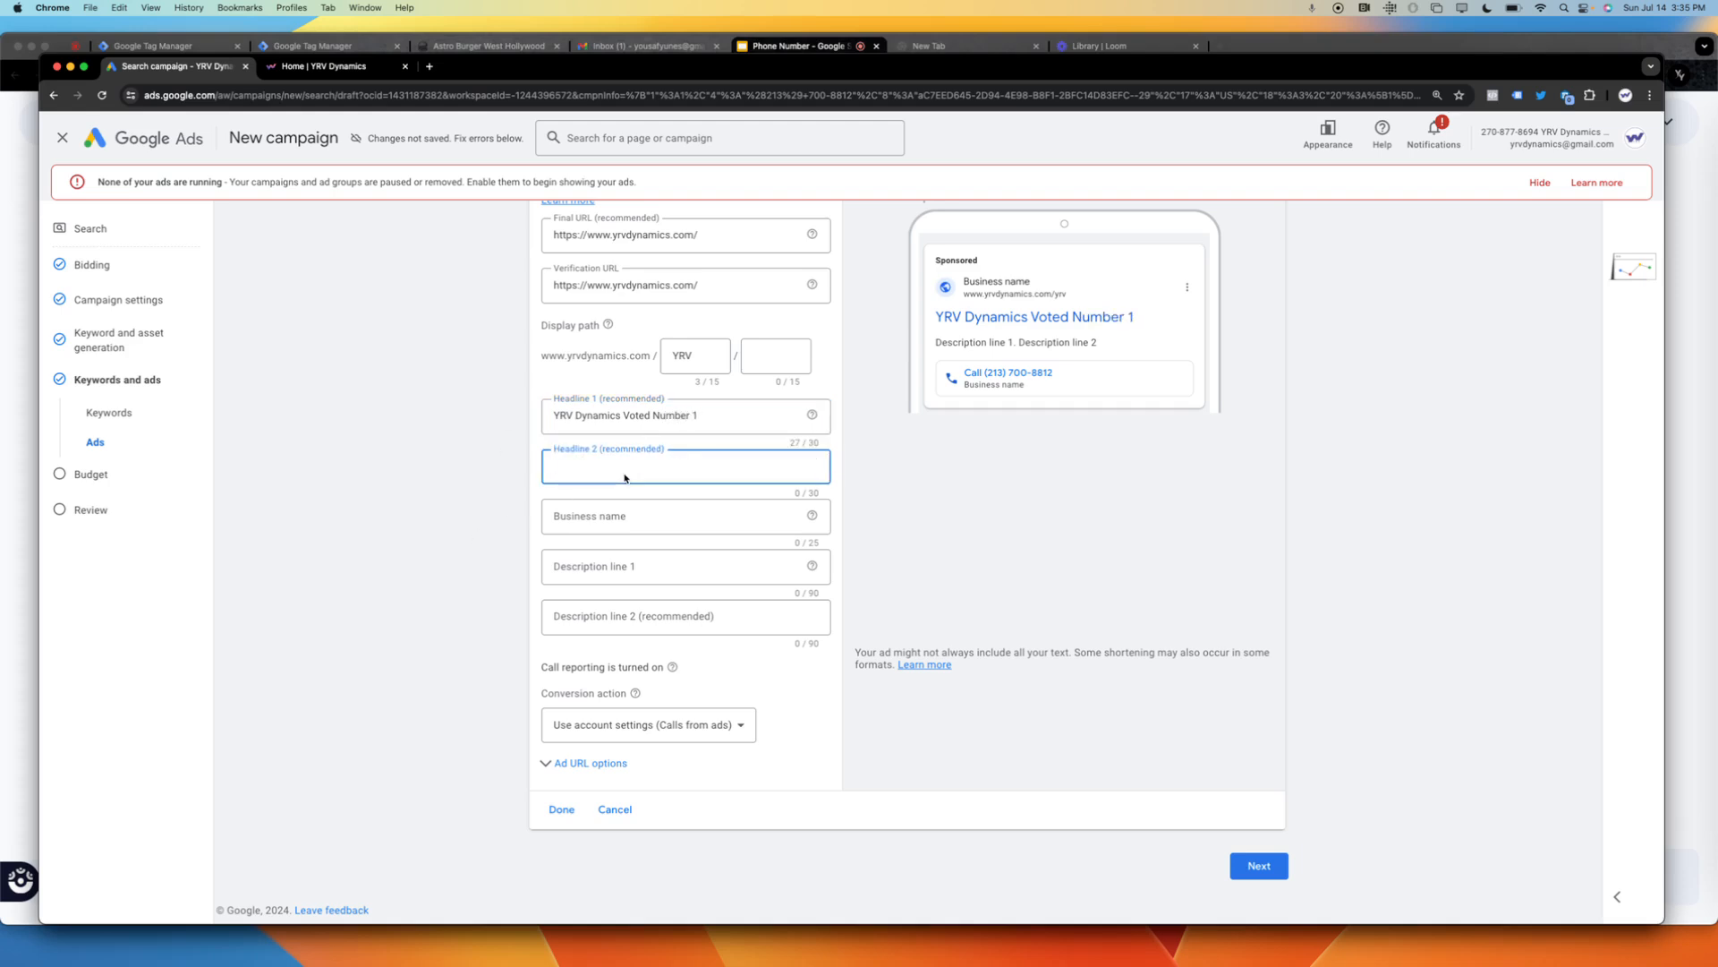
pyautogui.write('test')
pyautogui.click(605, 513)
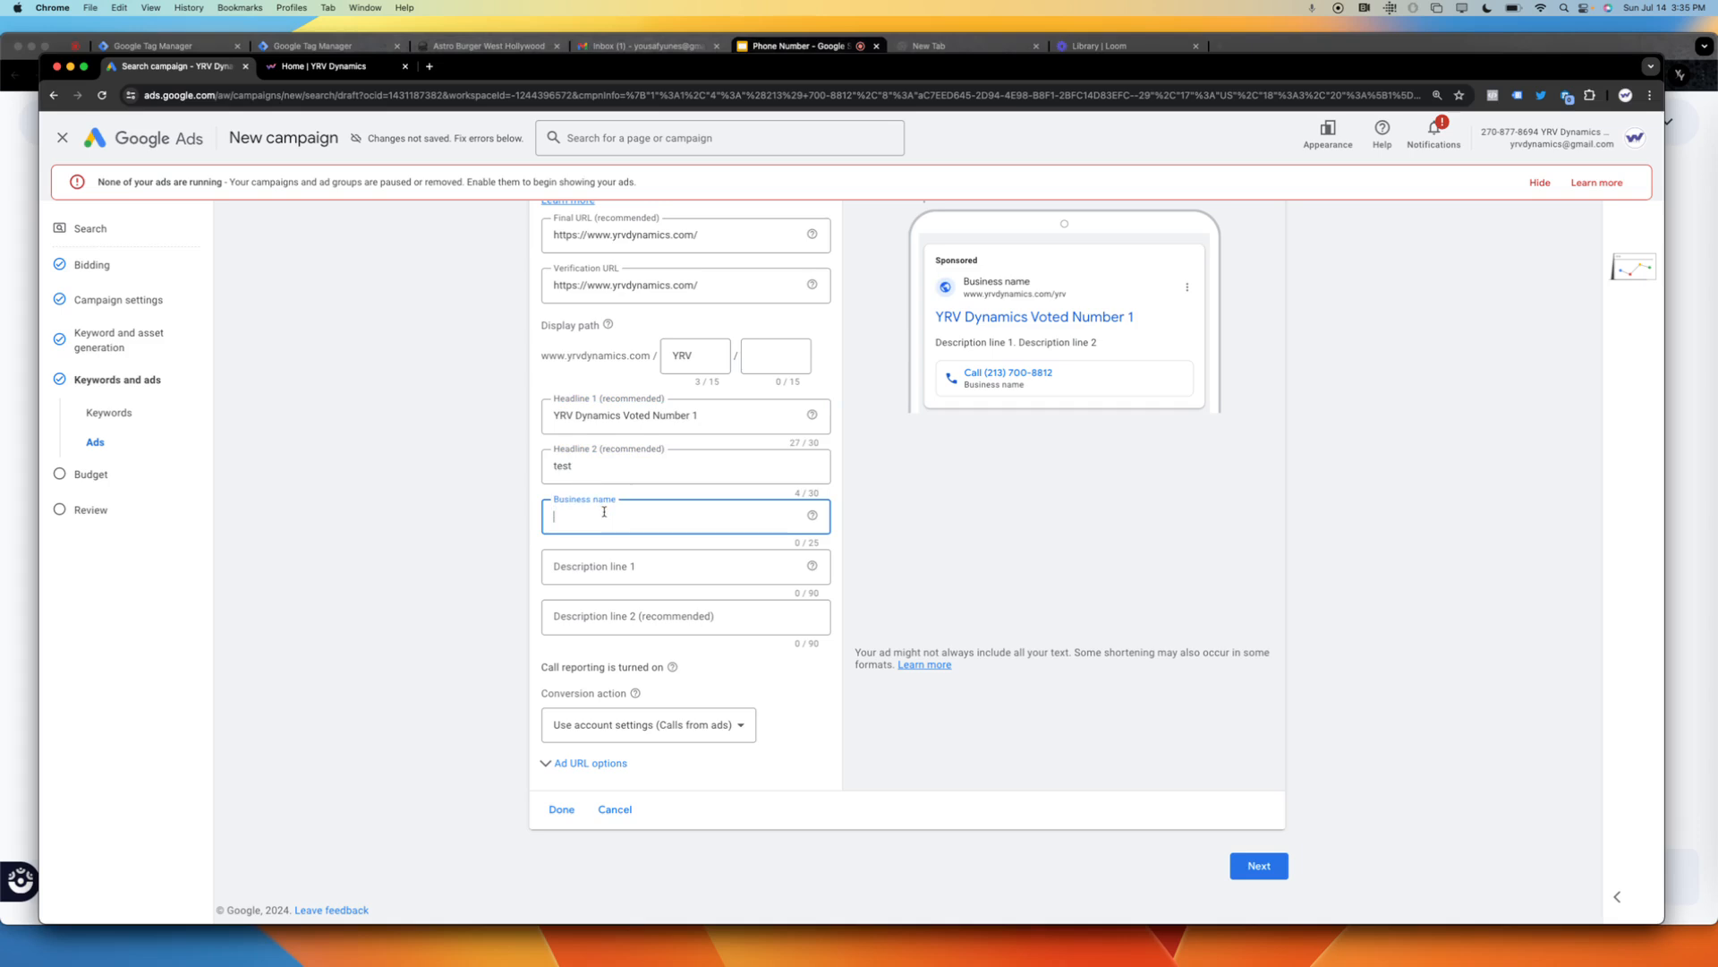
pyautogui.write('test')
pyautogui.click(597, 564)
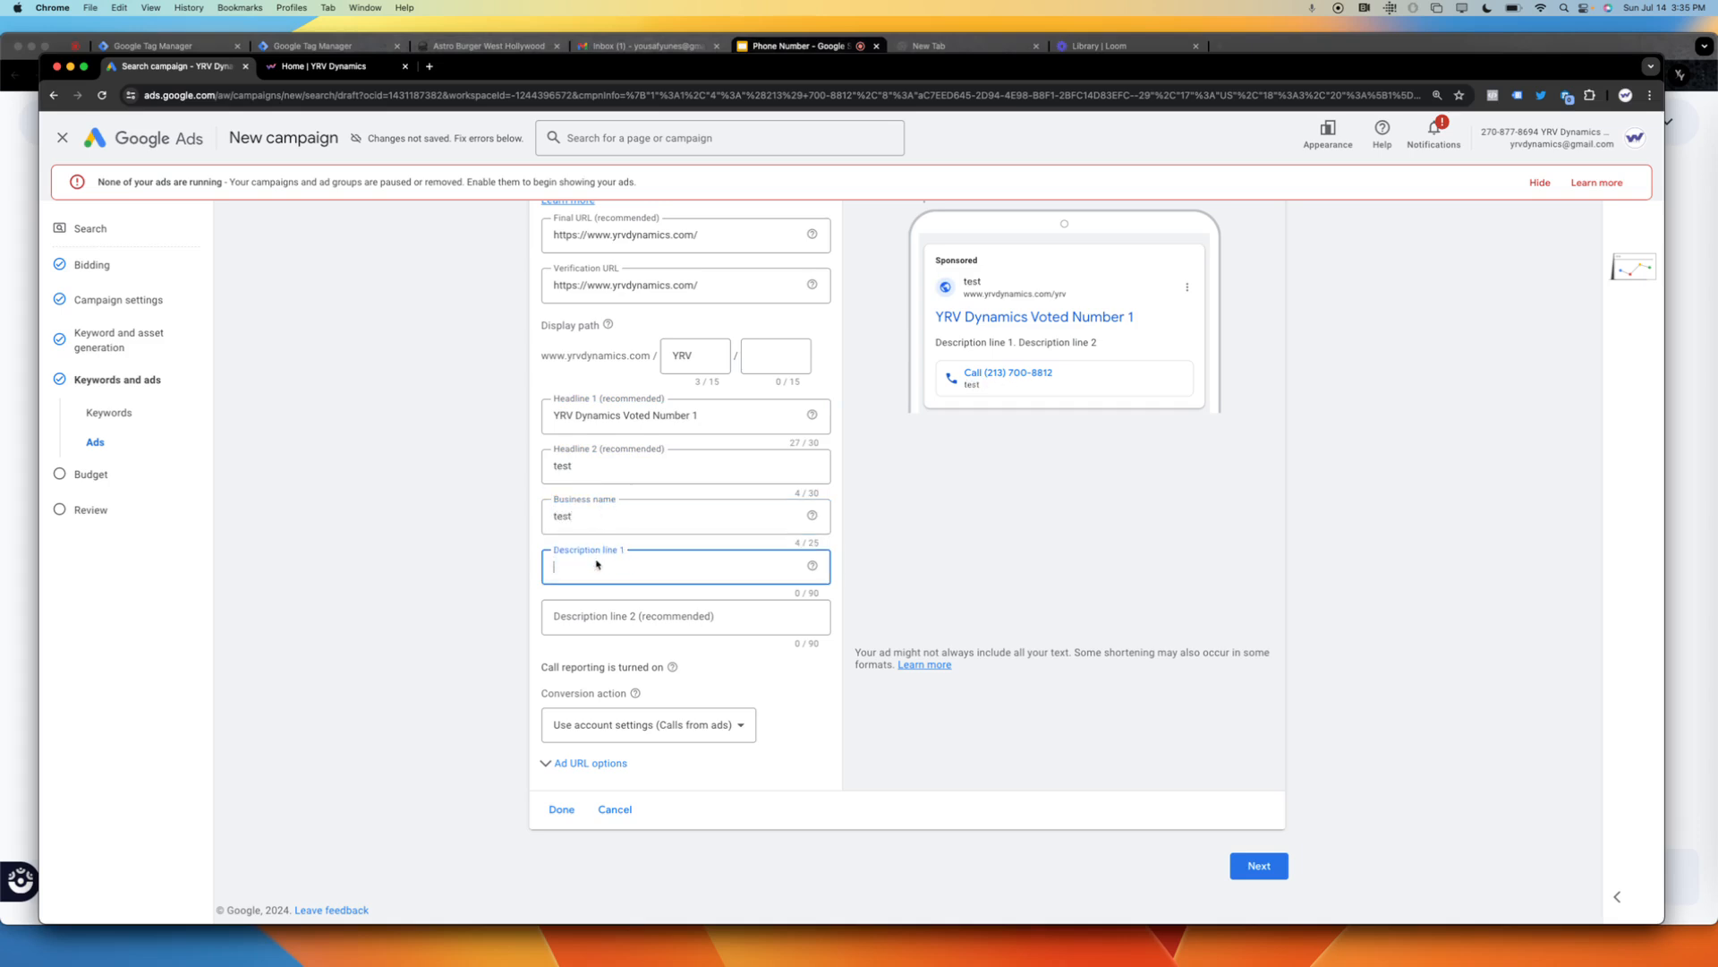
pyautogui.write('test')
pyautogui.click(596, 626)
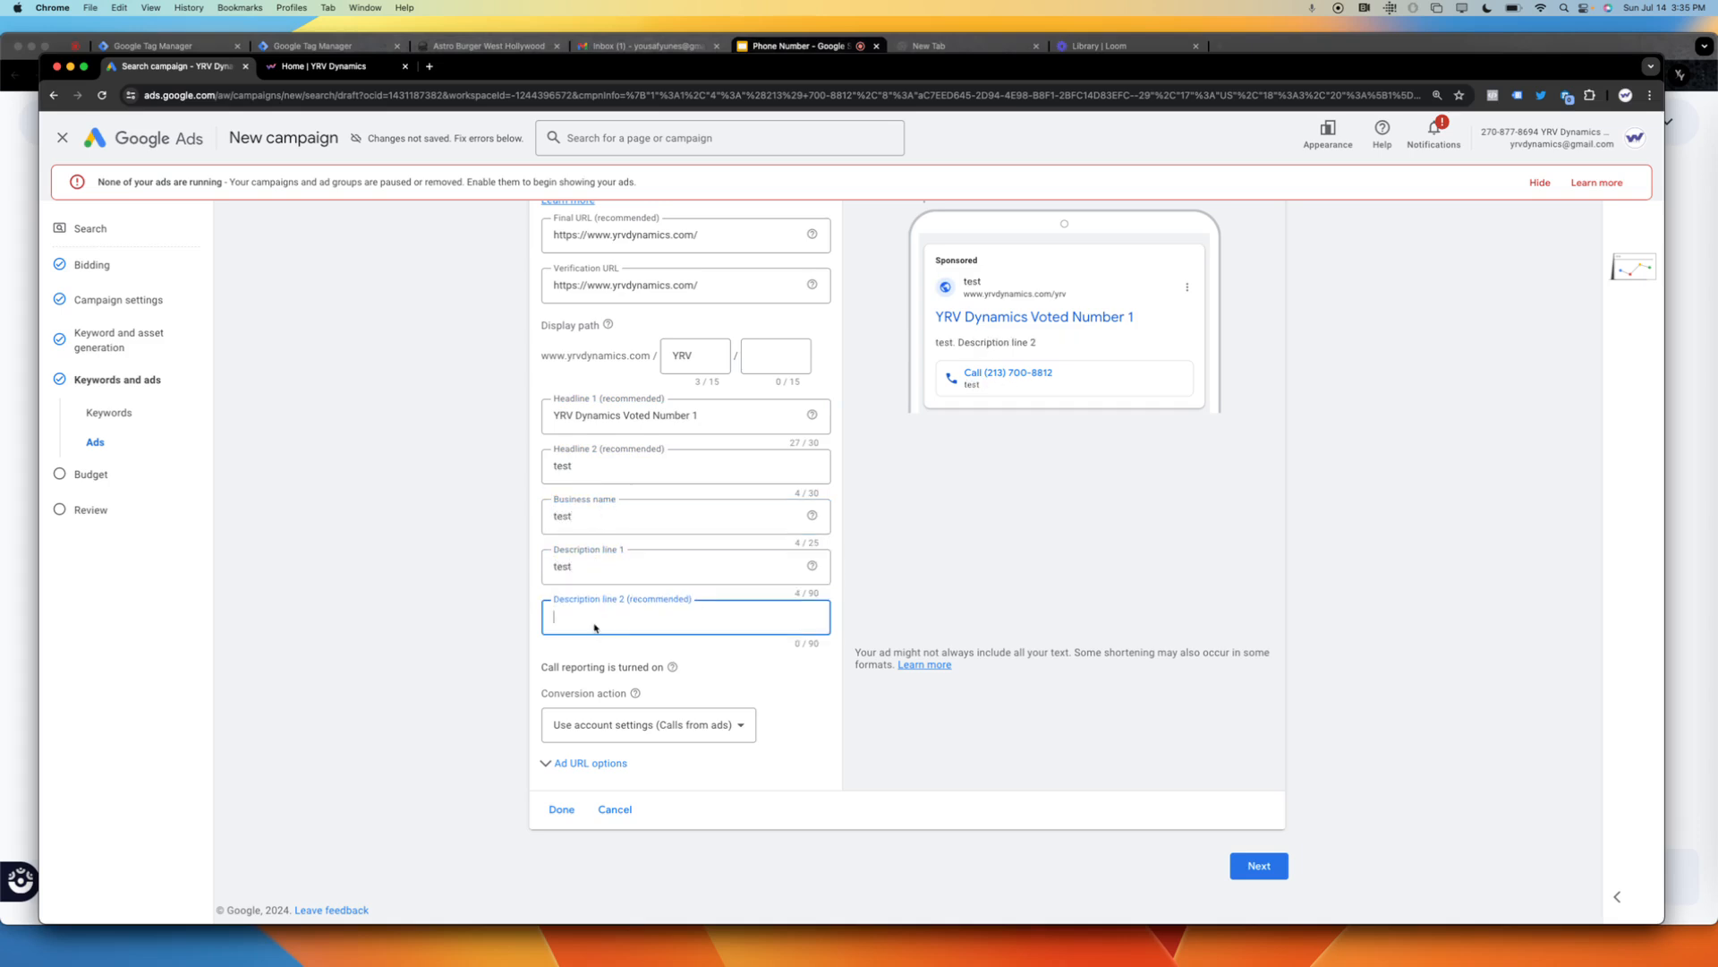
pyautogui.write('test')
# Choose YRV Test Call Ads Only as the call ad's conversion action and continue to the campaign budget.
pyautogui.click(710, 726)
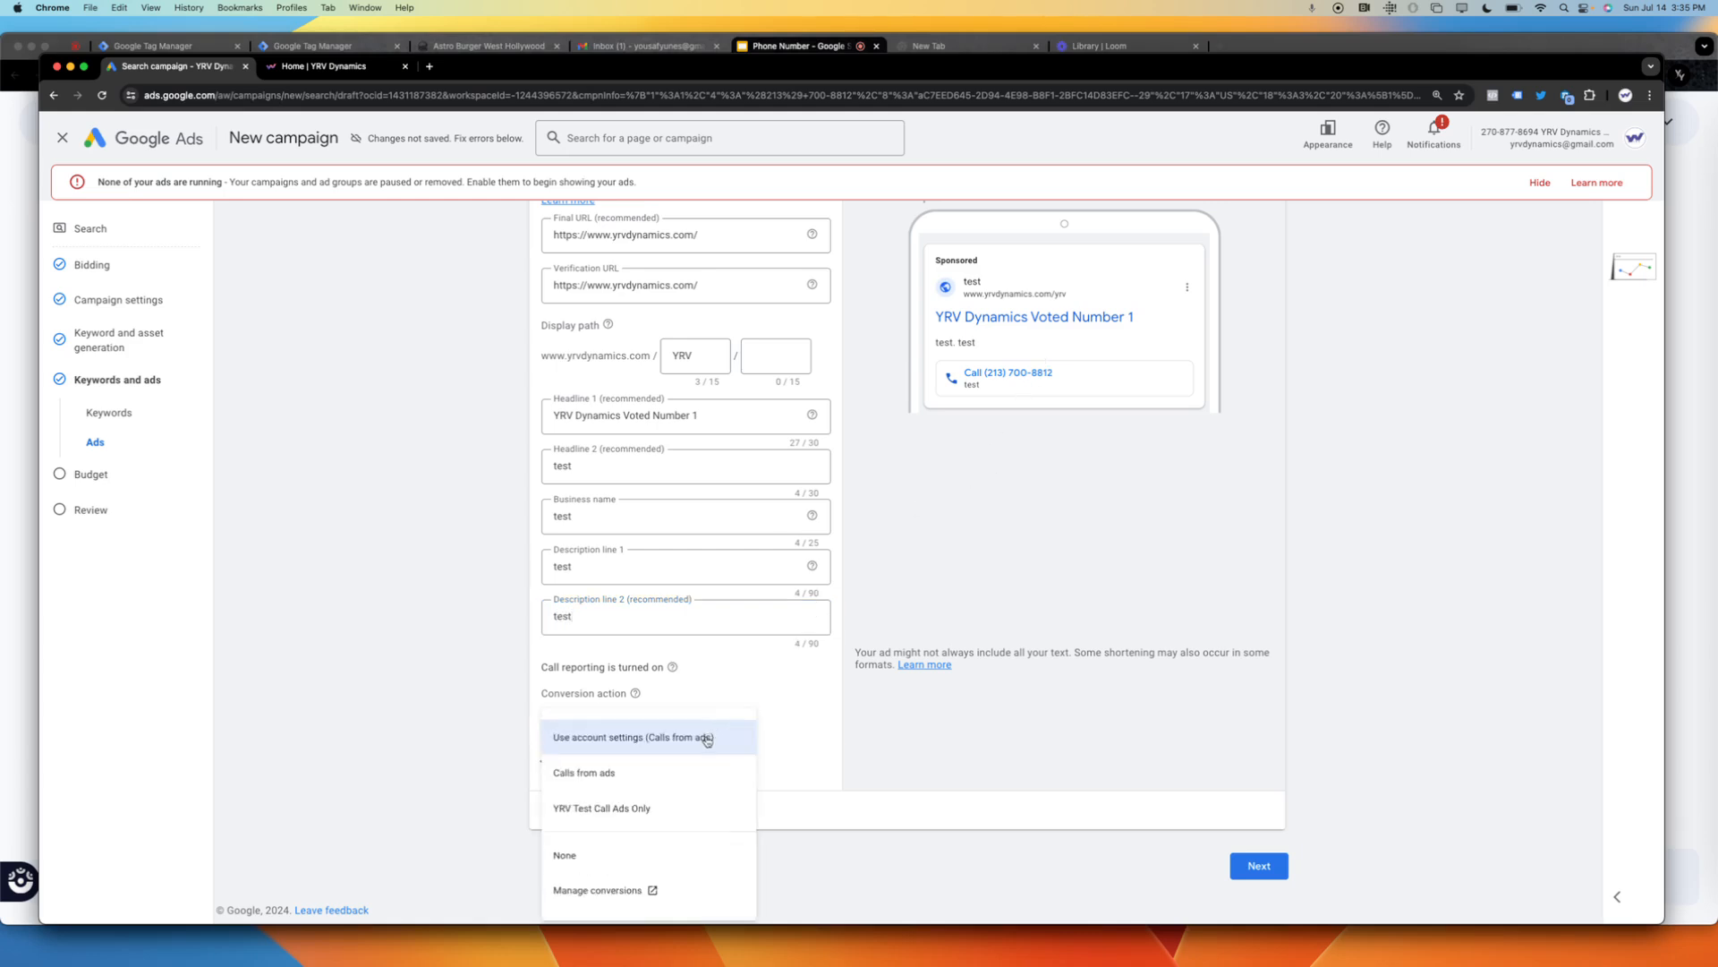
pyautogui.click(676, 775)
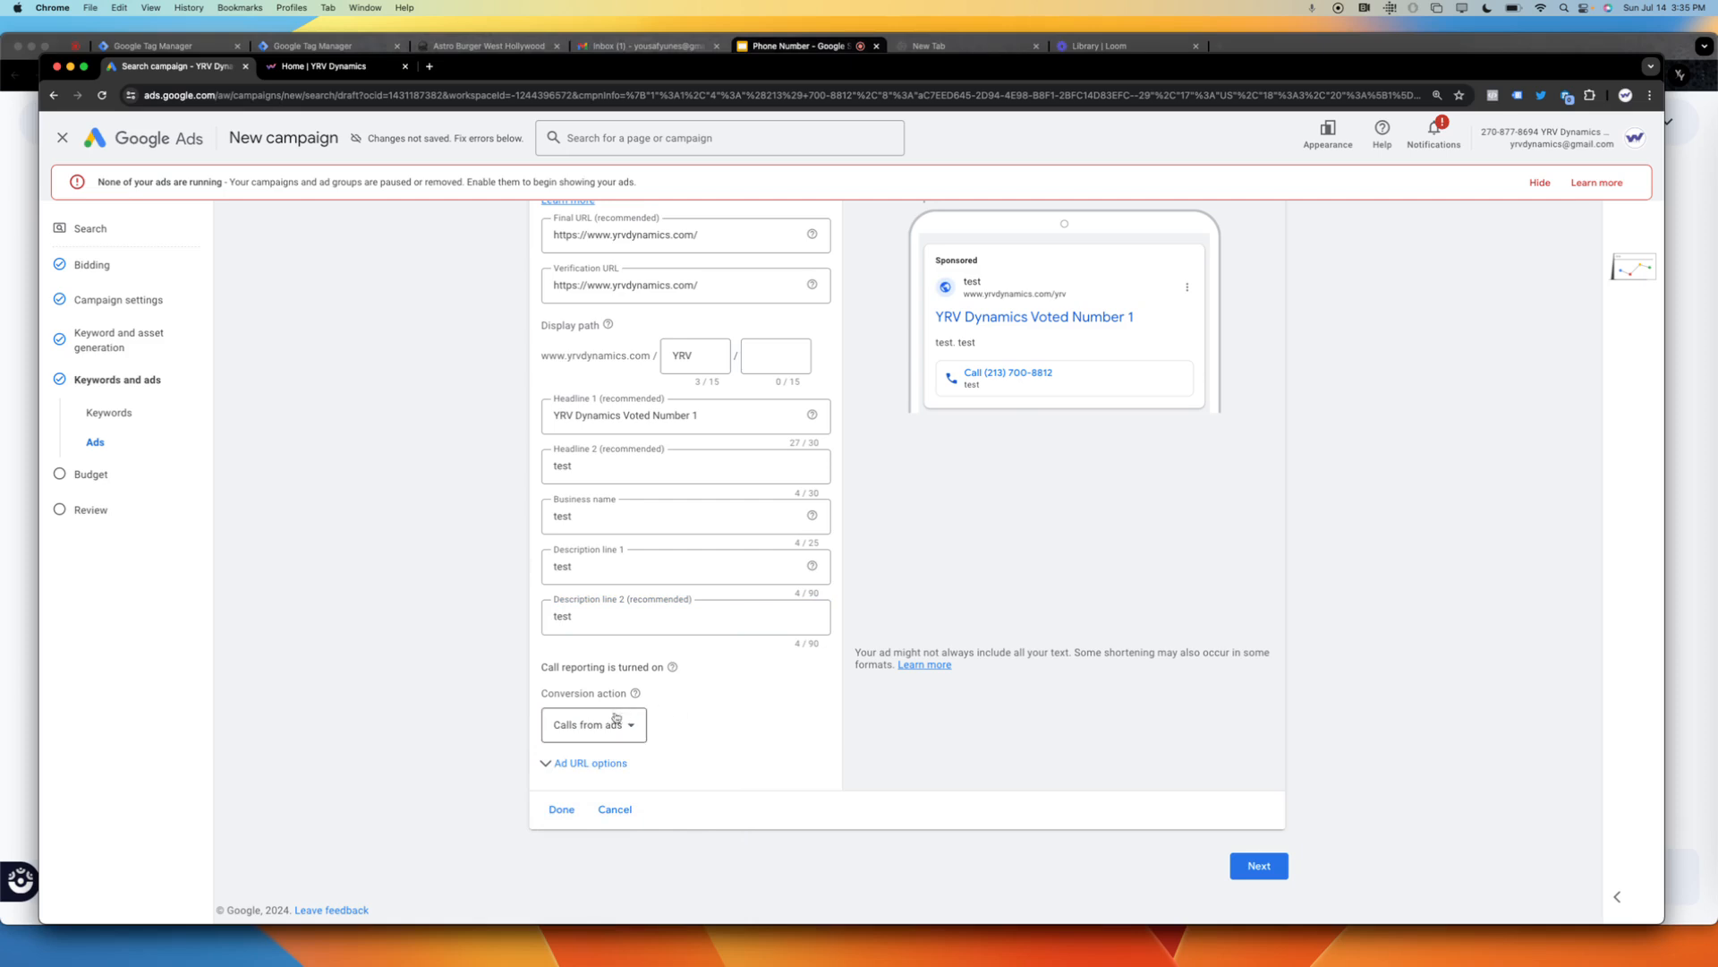
pyautogui.click(617, 720)
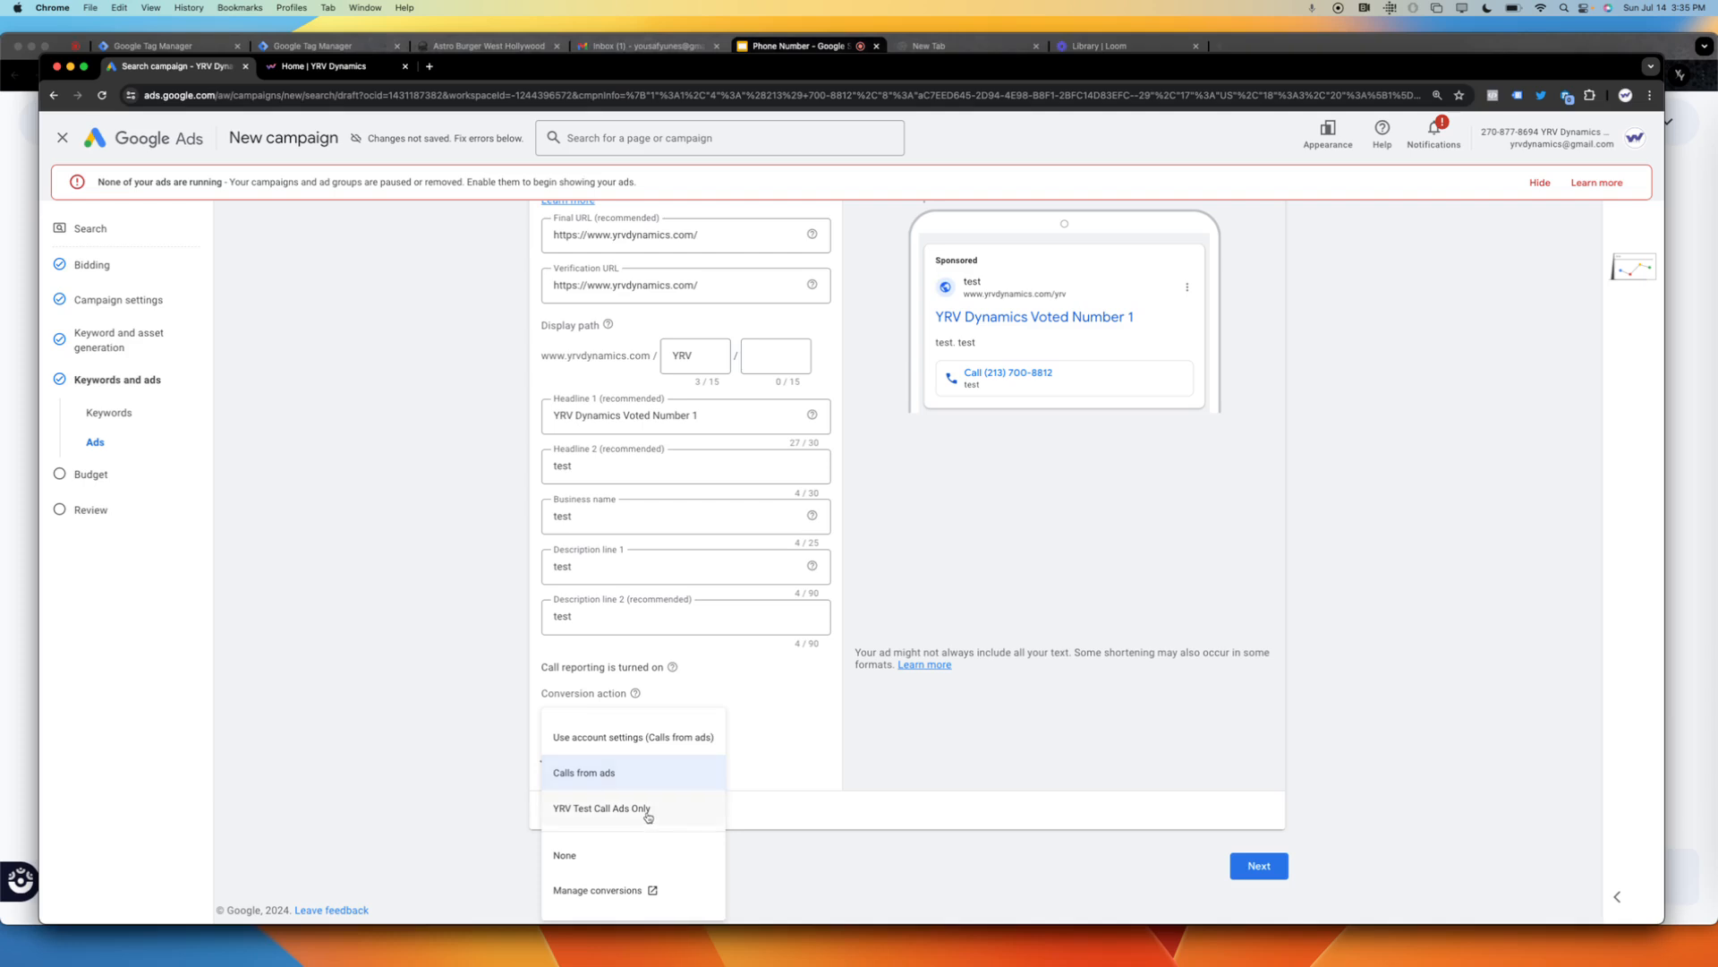
pyautogui.click(648, 810)
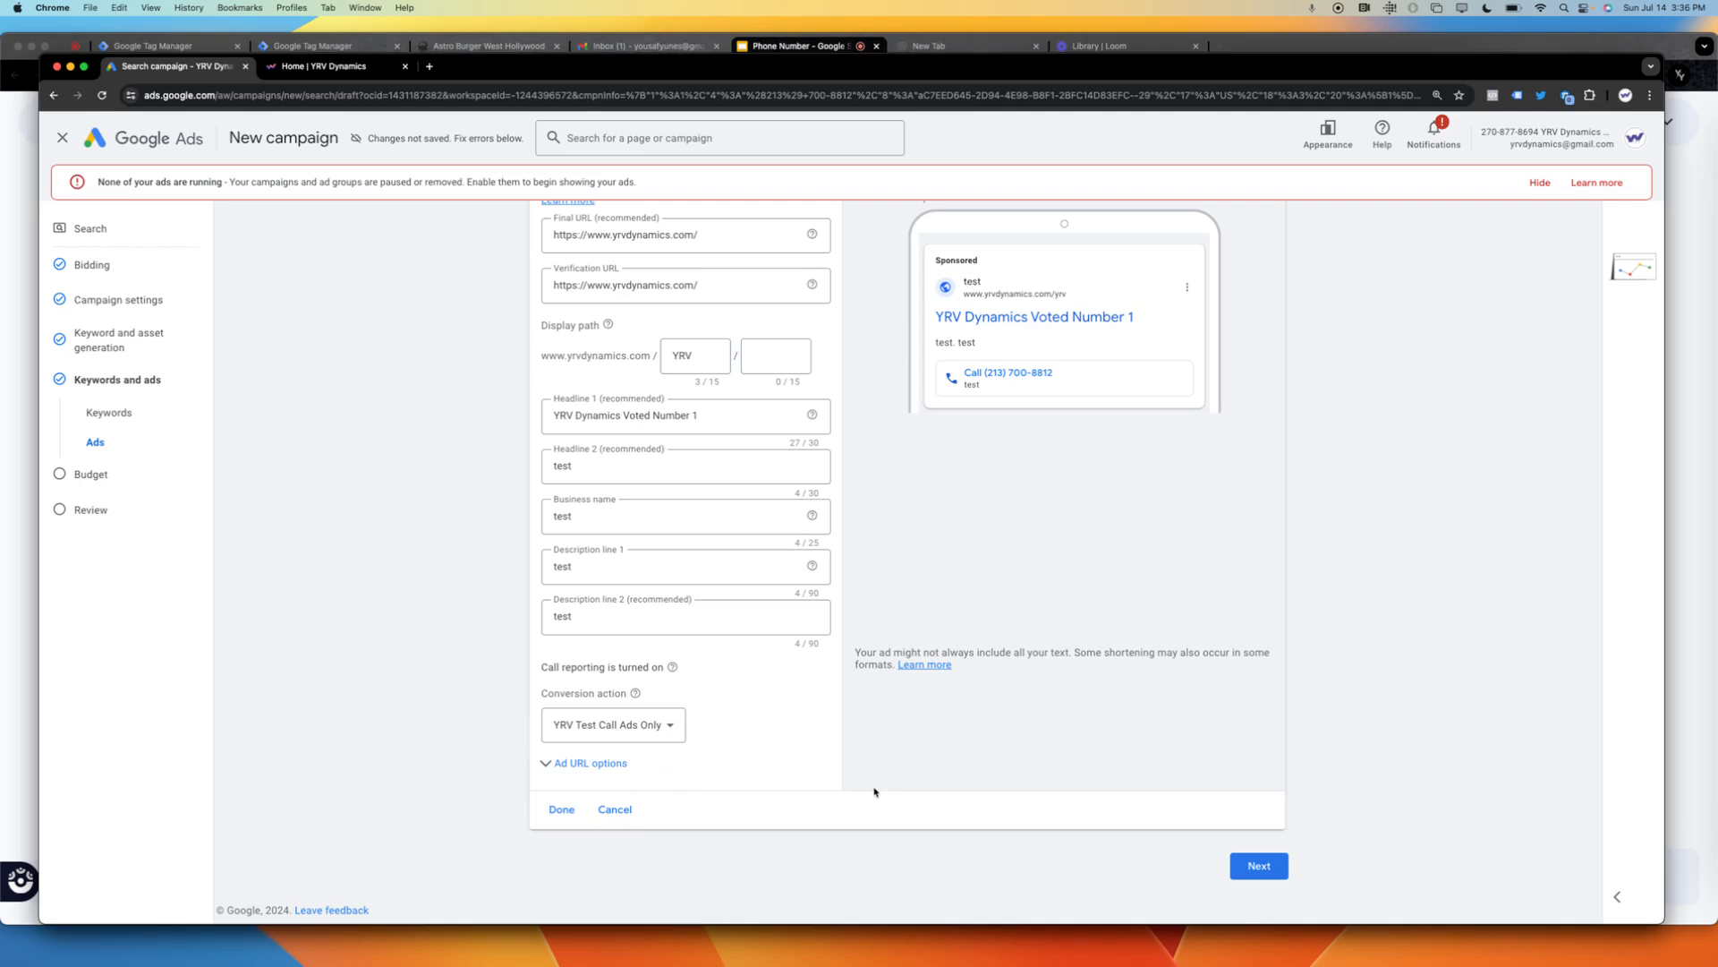
pyautogui.click(662, 726)
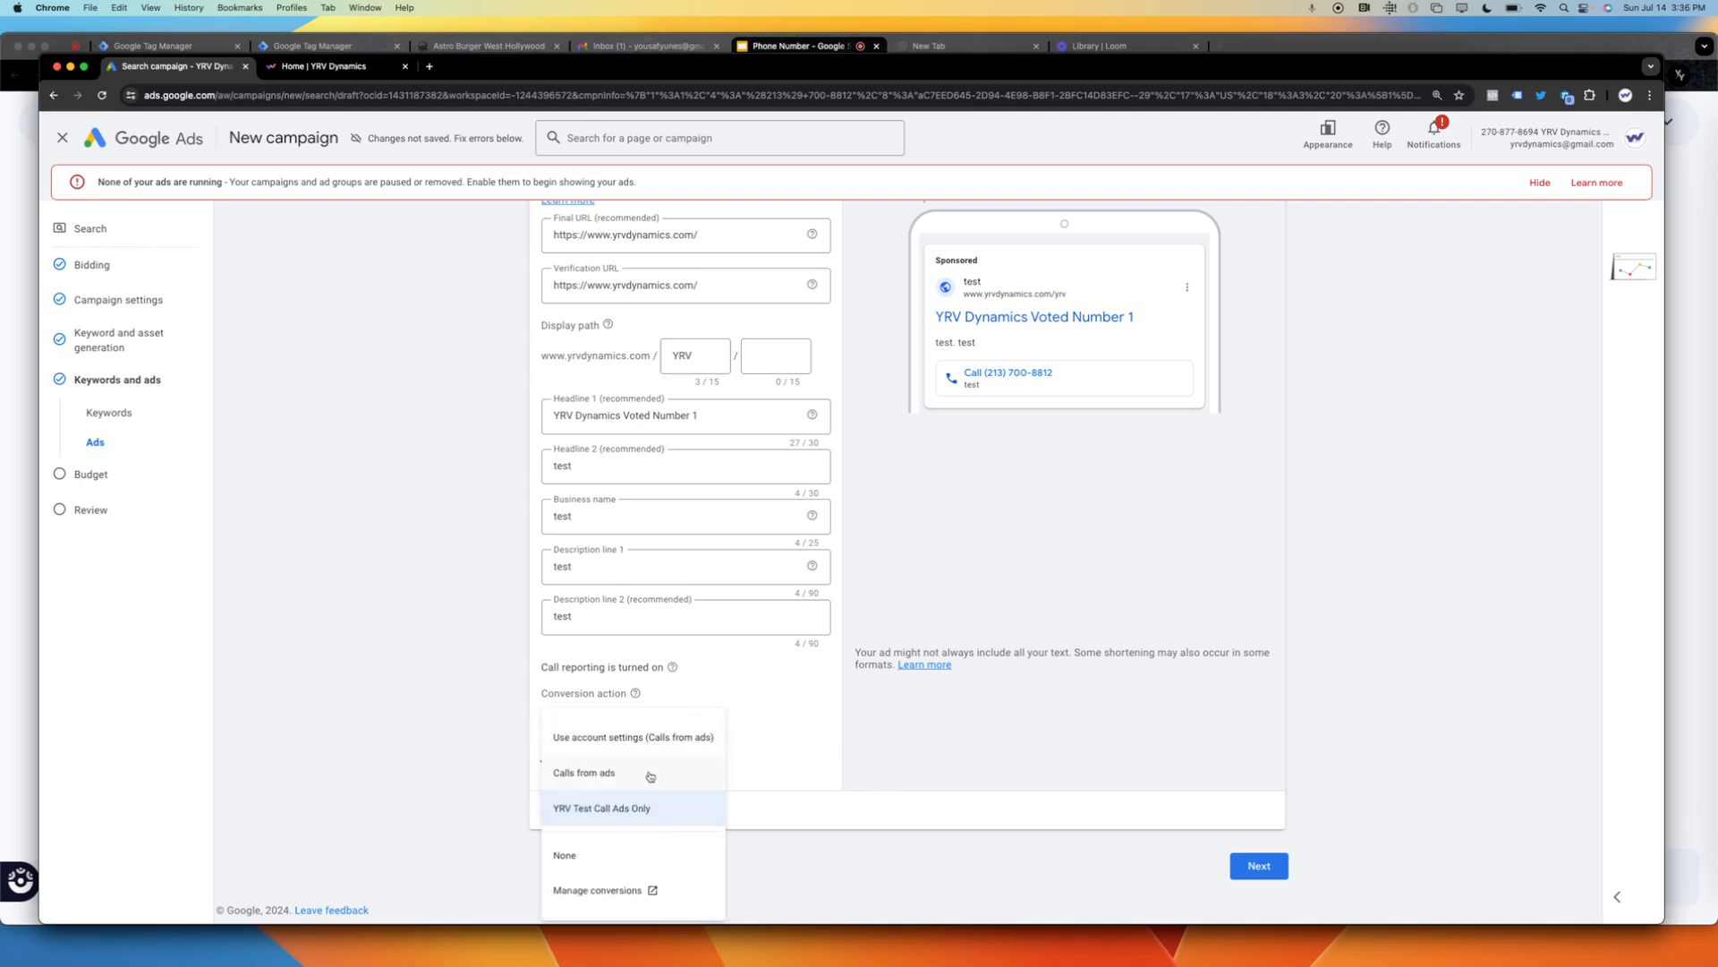
pyautogui.click(638, 816)
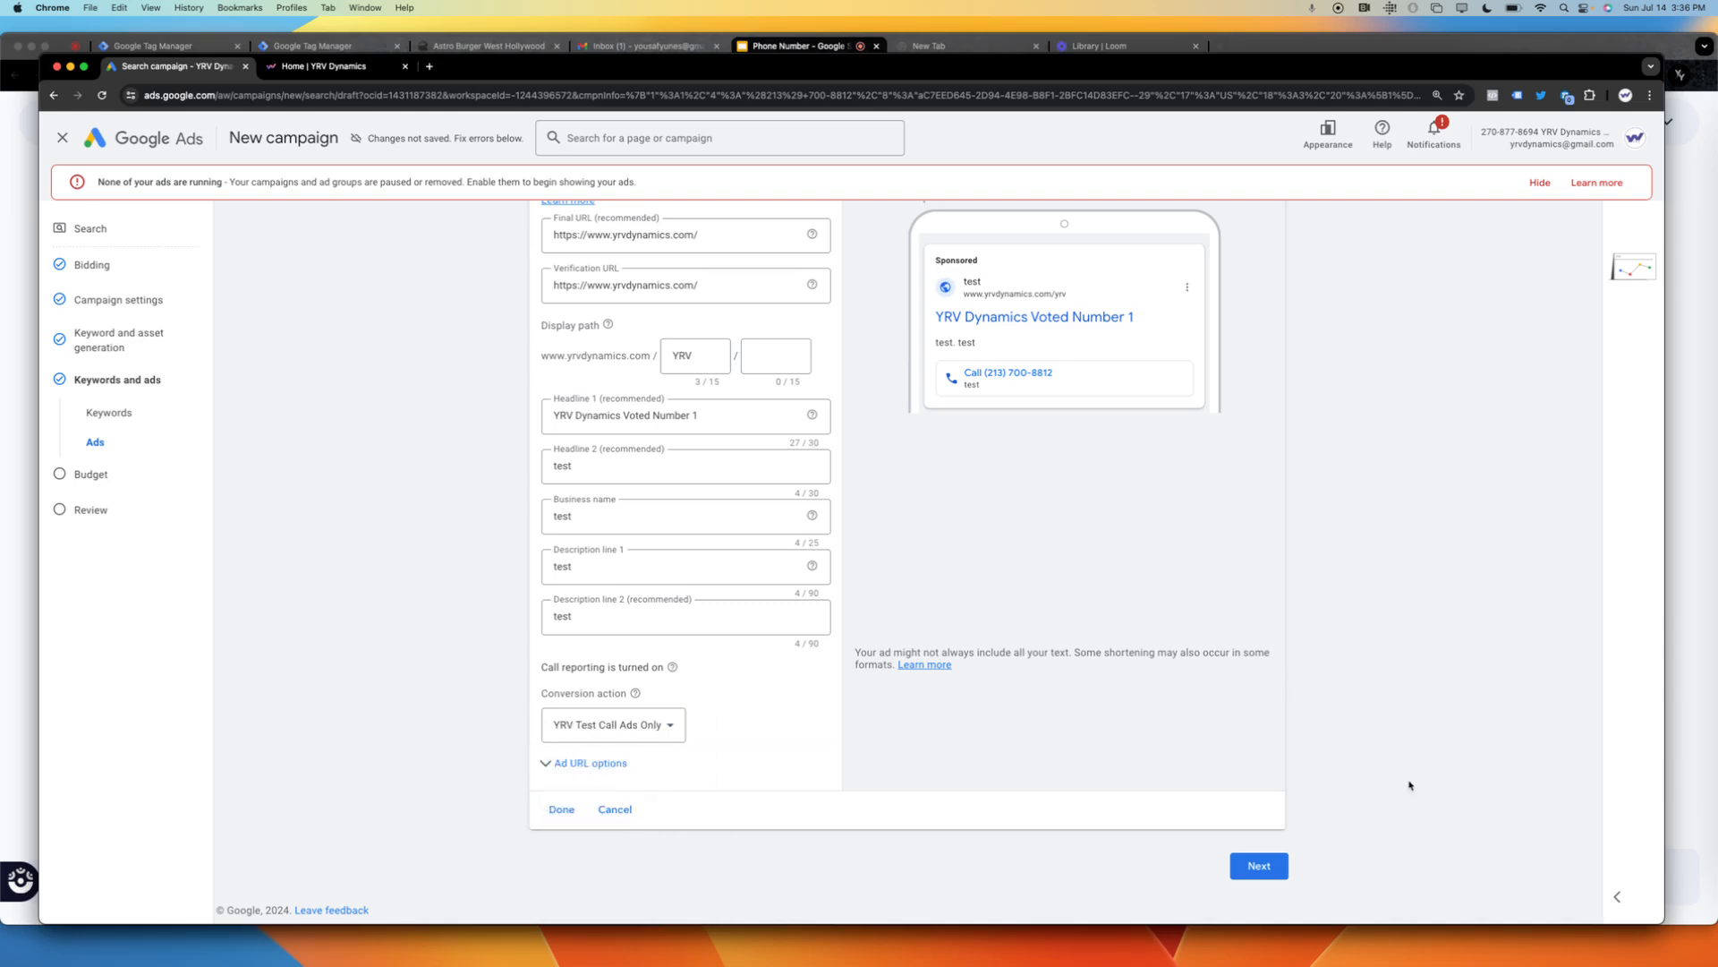
pyautogui.click(1257, 868)
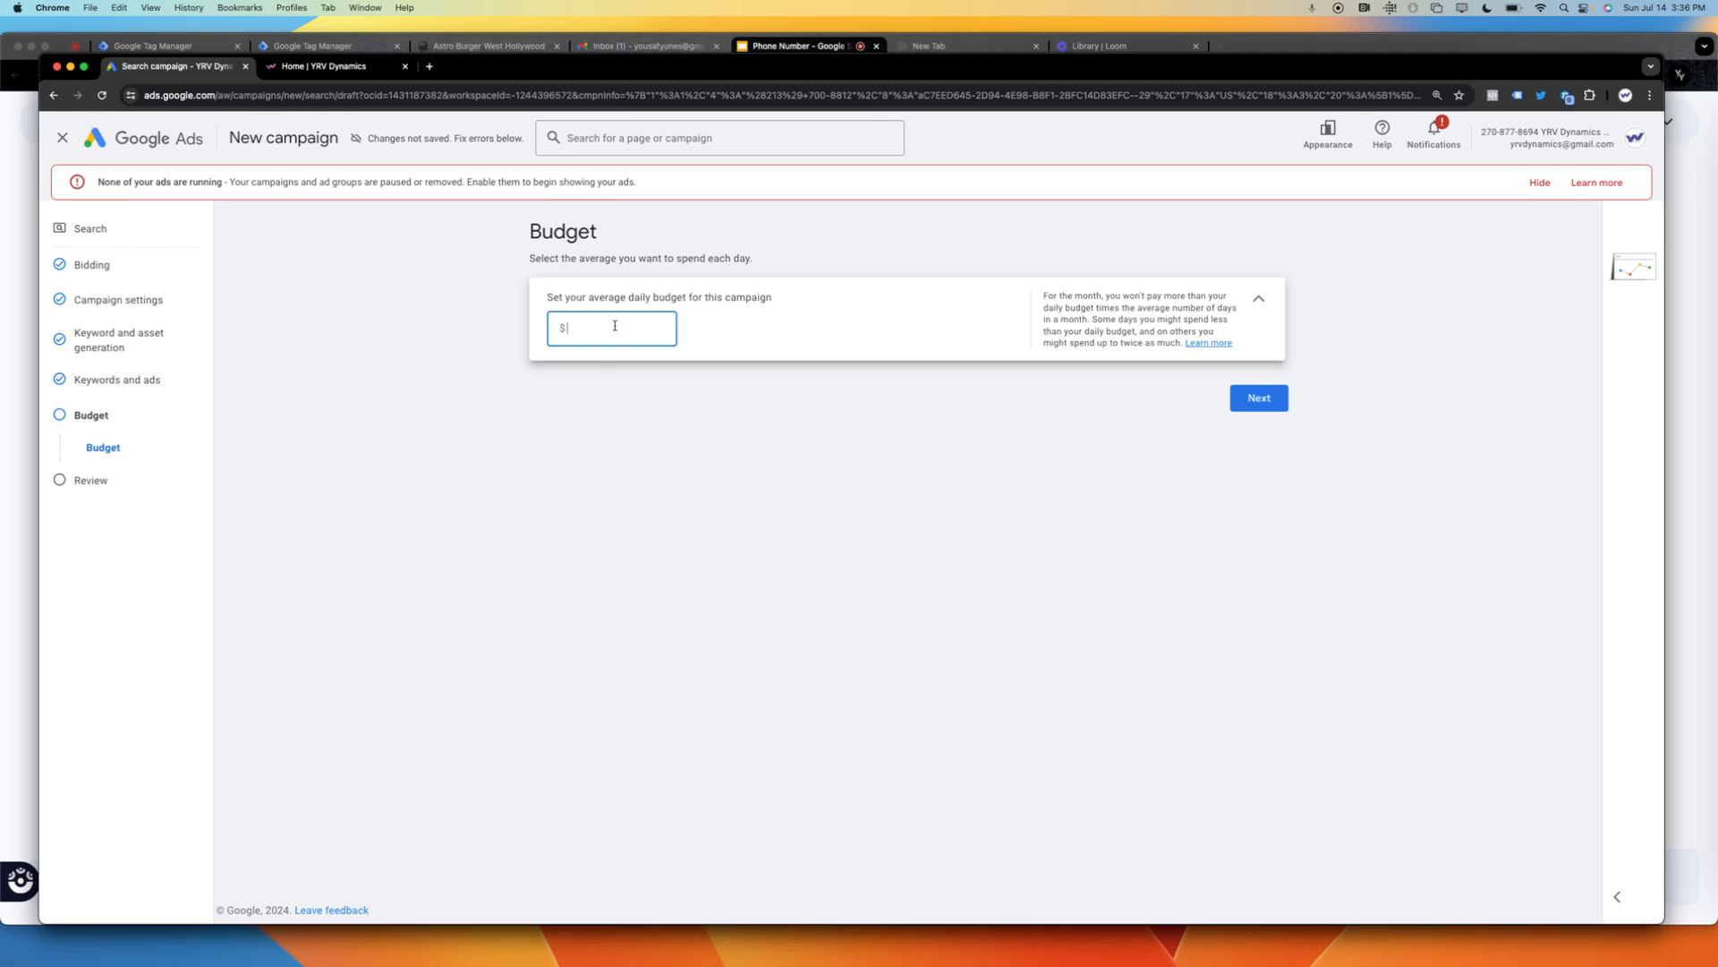
# Set the campaign's average daily budget to $20 and continue to the review.
pyautogui.write('3')
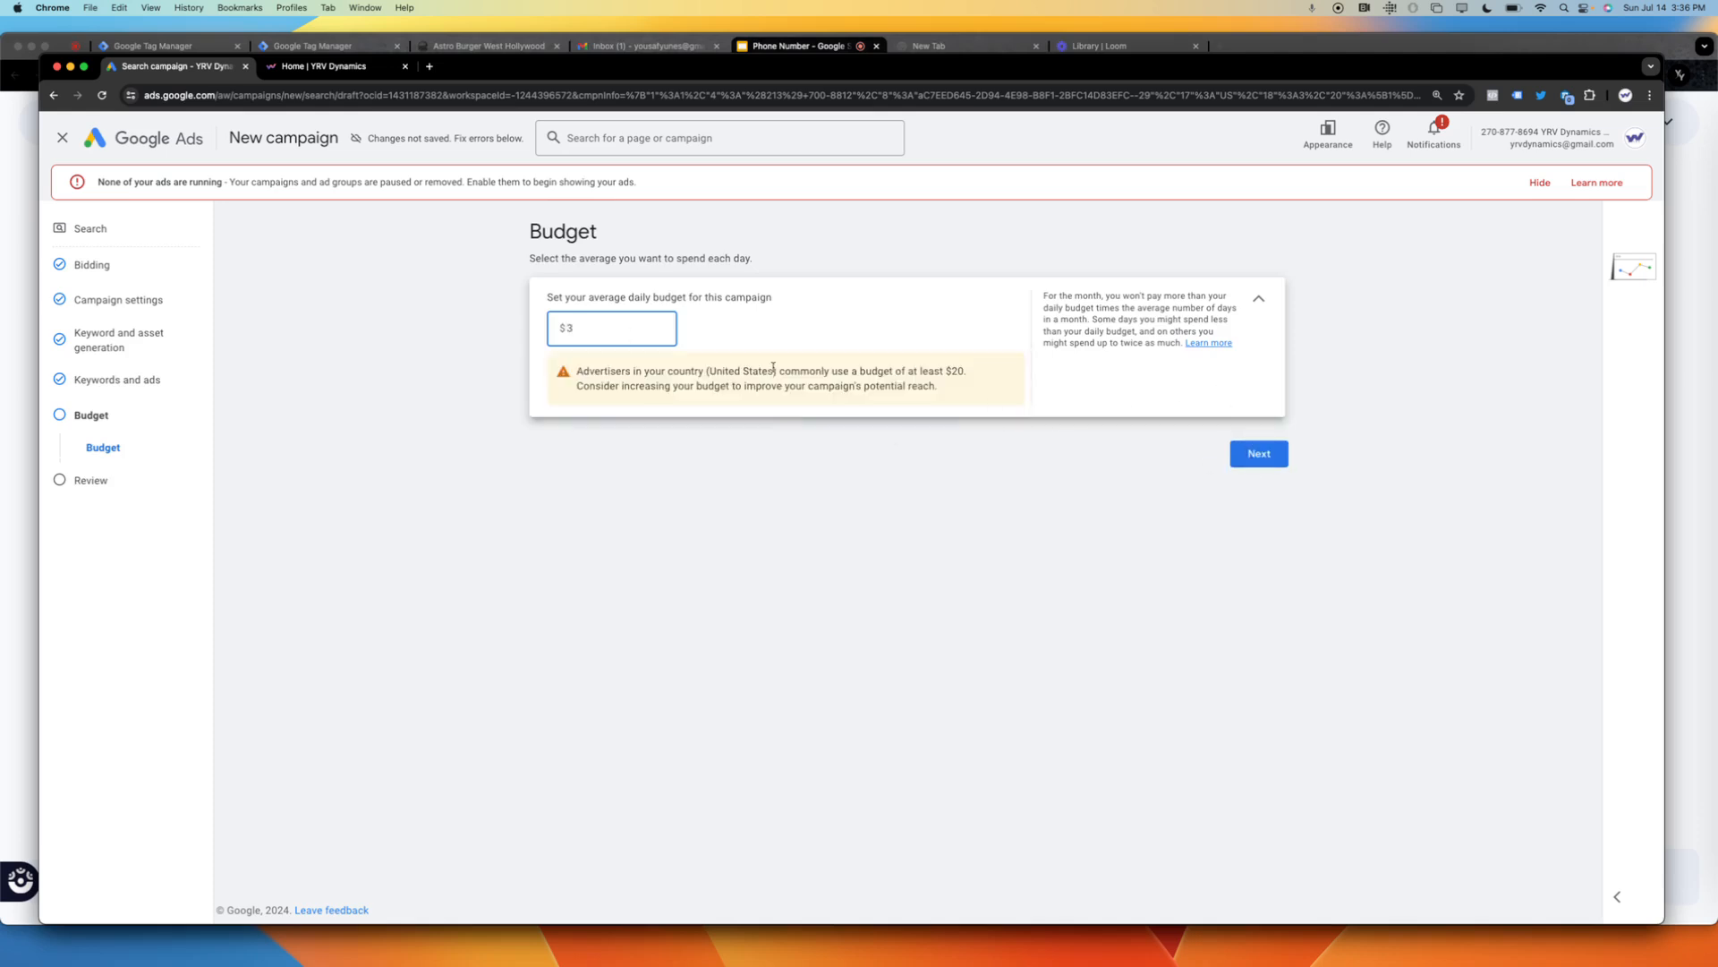
pyautogui.press('BackSpace')
pyautogui.write('20')
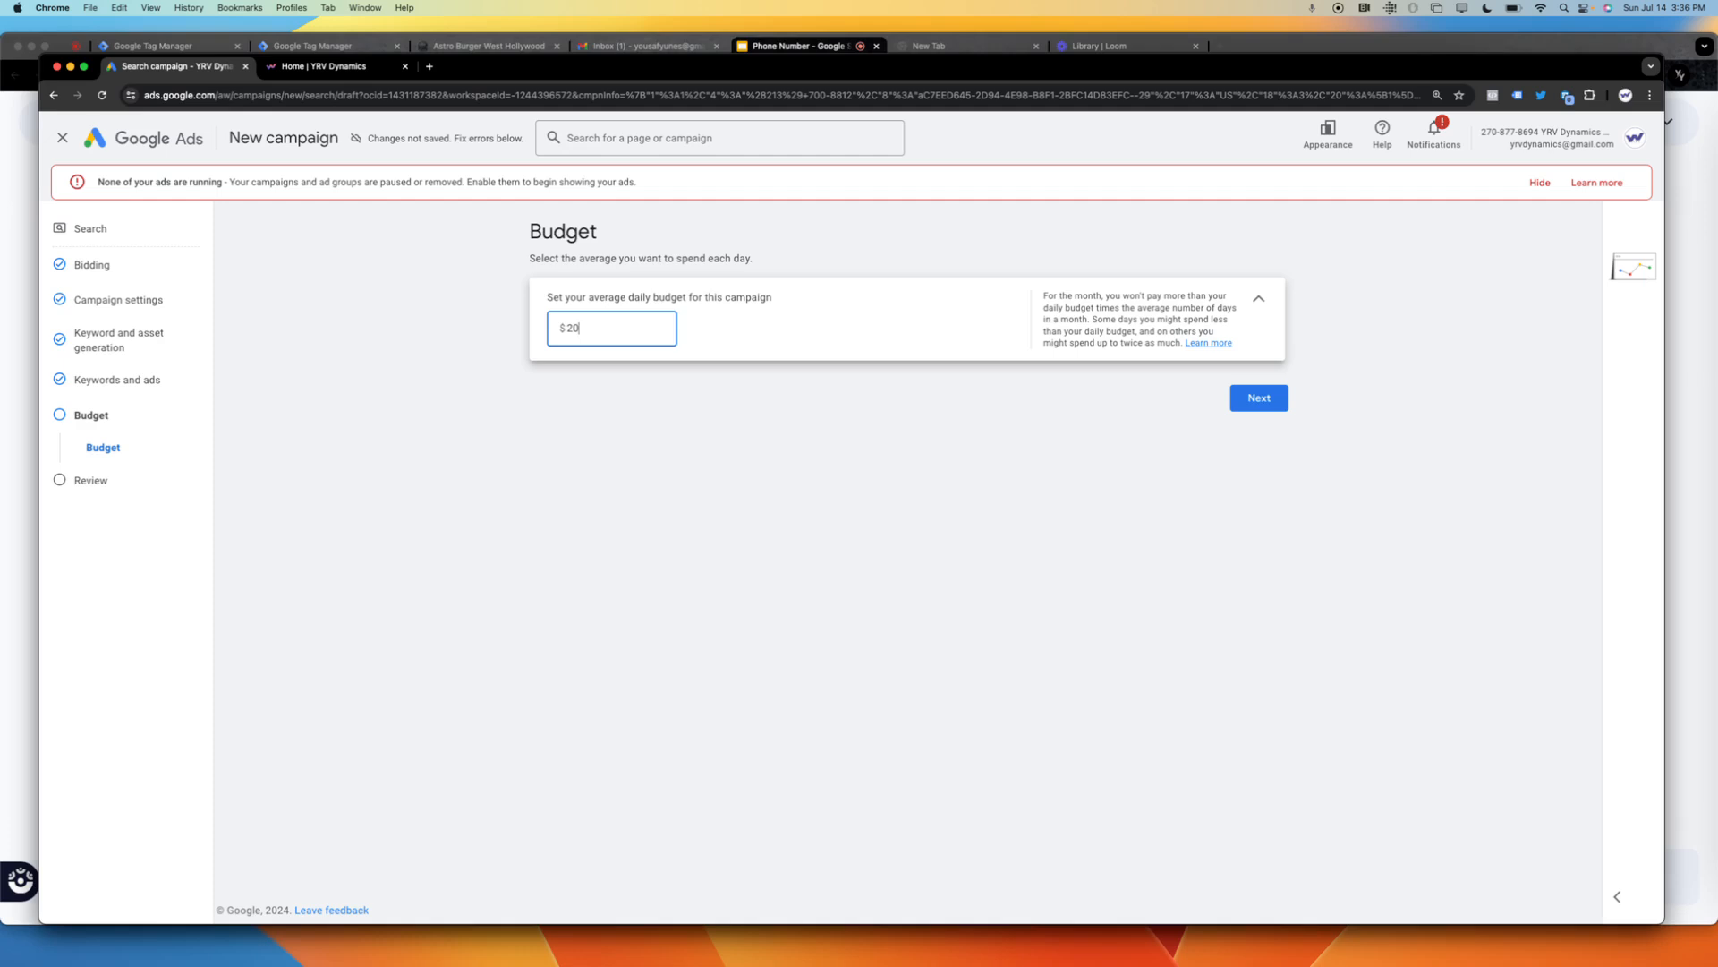
pyautogui.click(1258, 401)
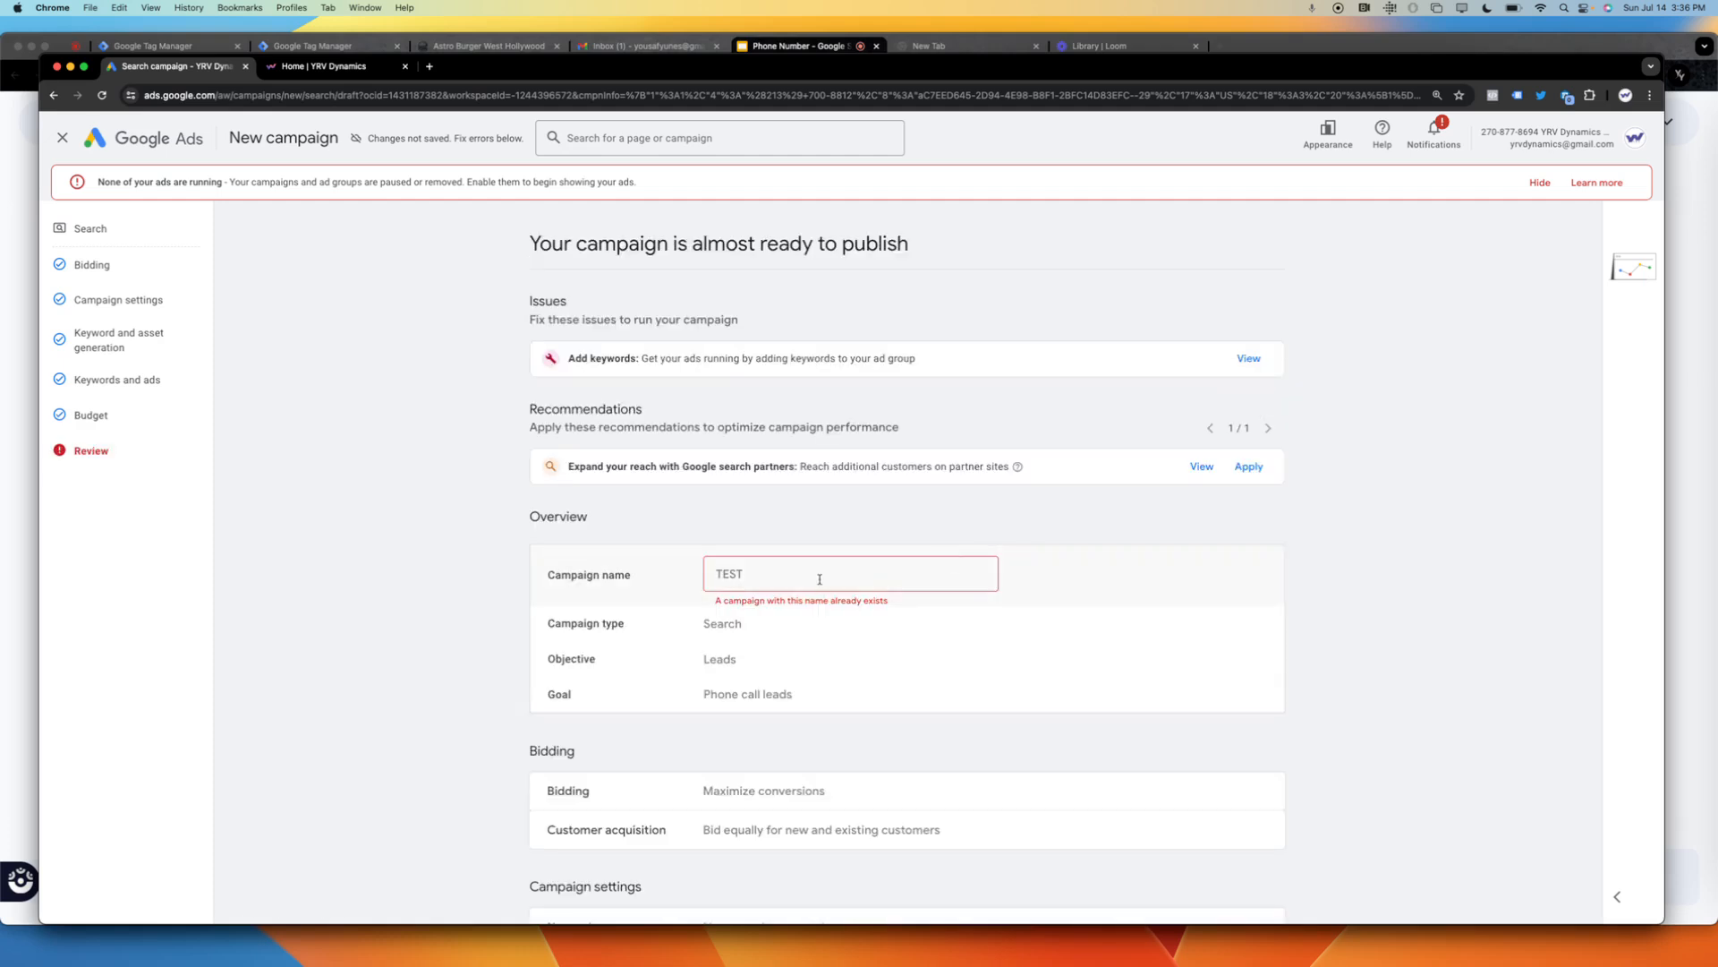
# Rename the campaign as "Phone call test" and try to publish it, cancelling at the missing-information confirmation.
pyautogui.moveTo(817, 582); pyautogui.dragTo(686, 570)
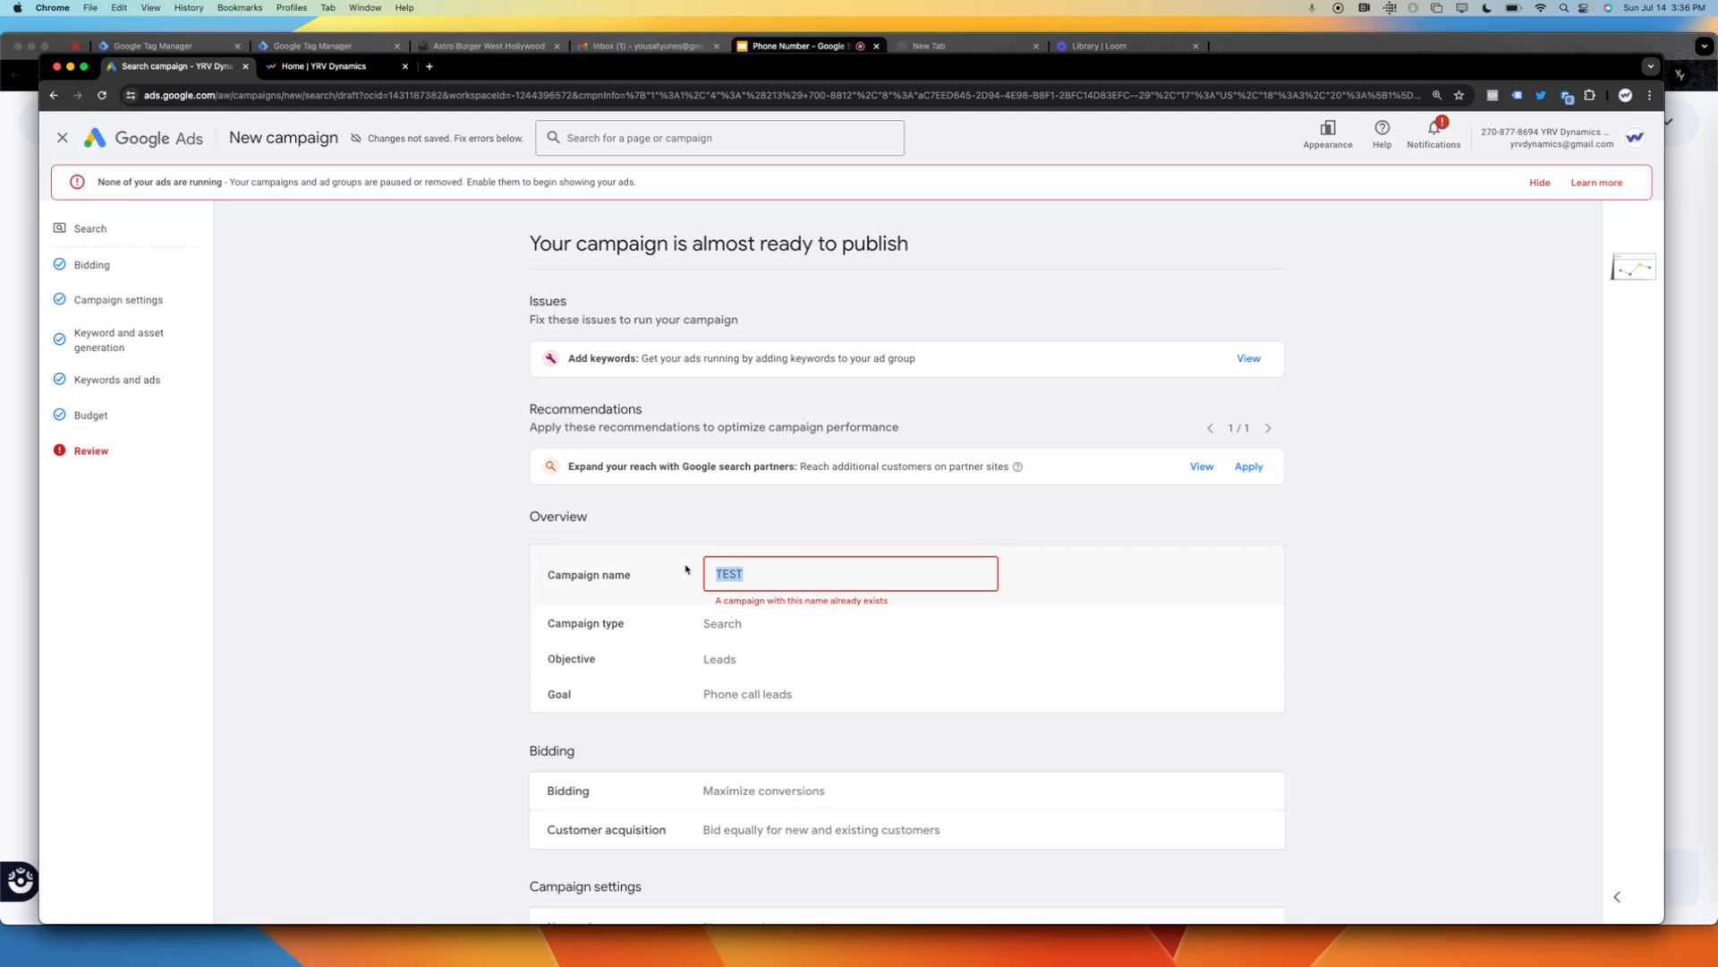
pyautogui.write('Phone call test')
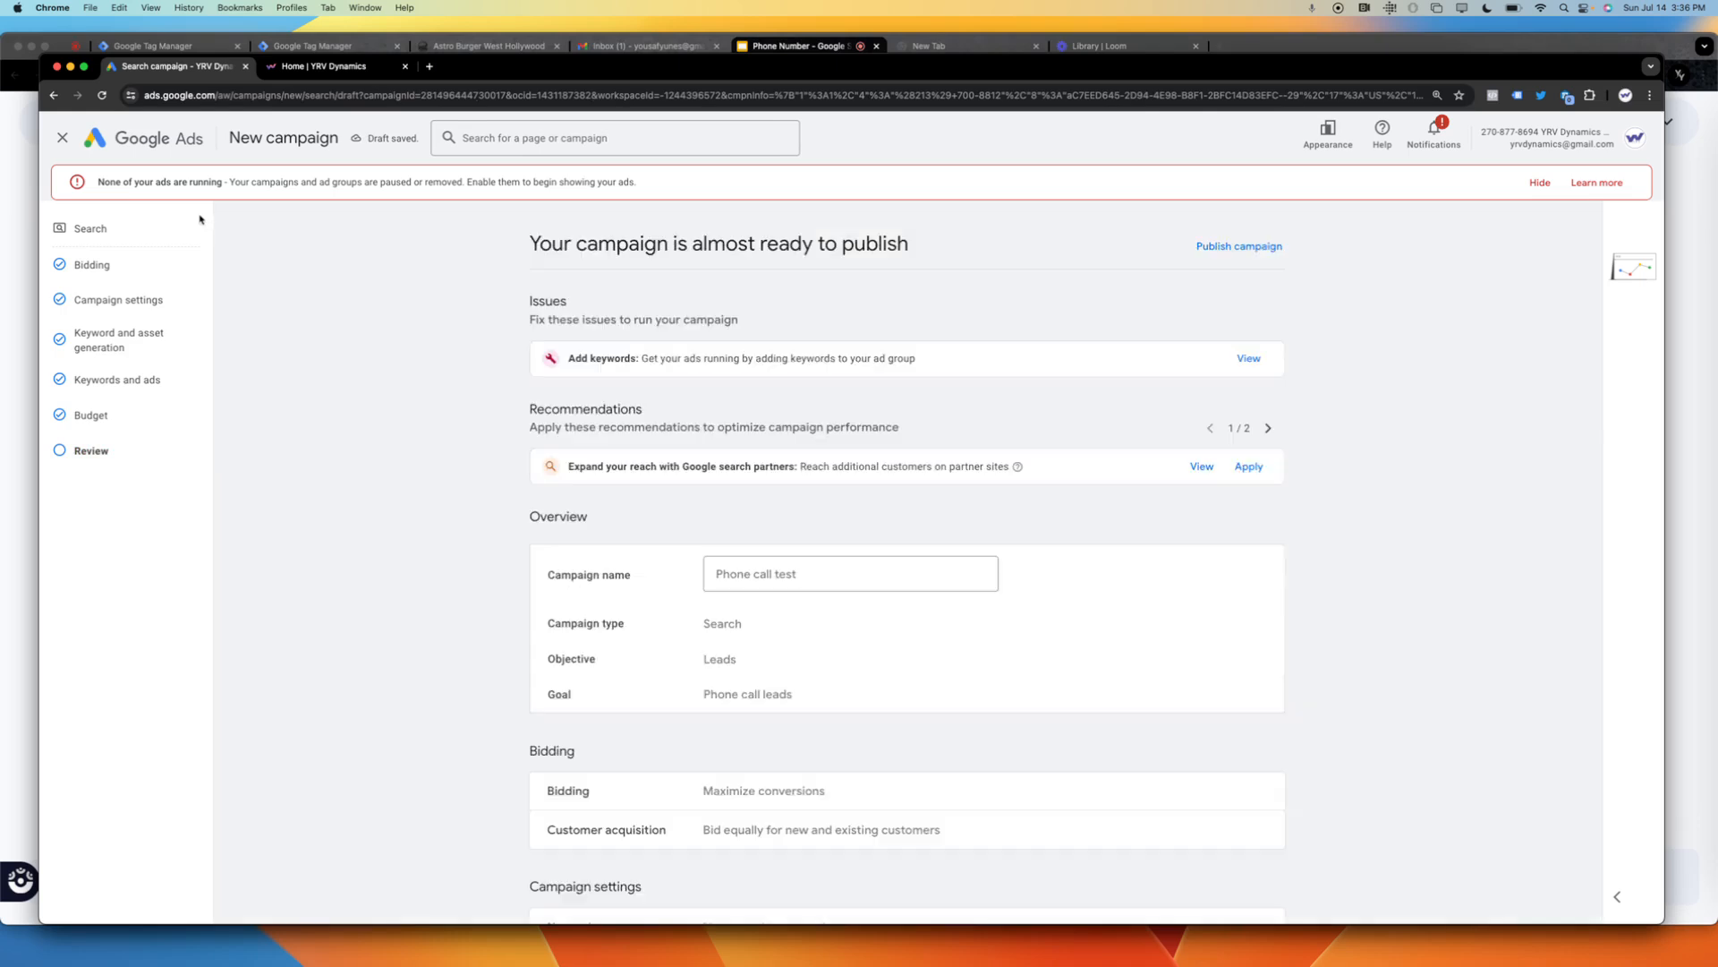
pyautogui.click(1239, 246)
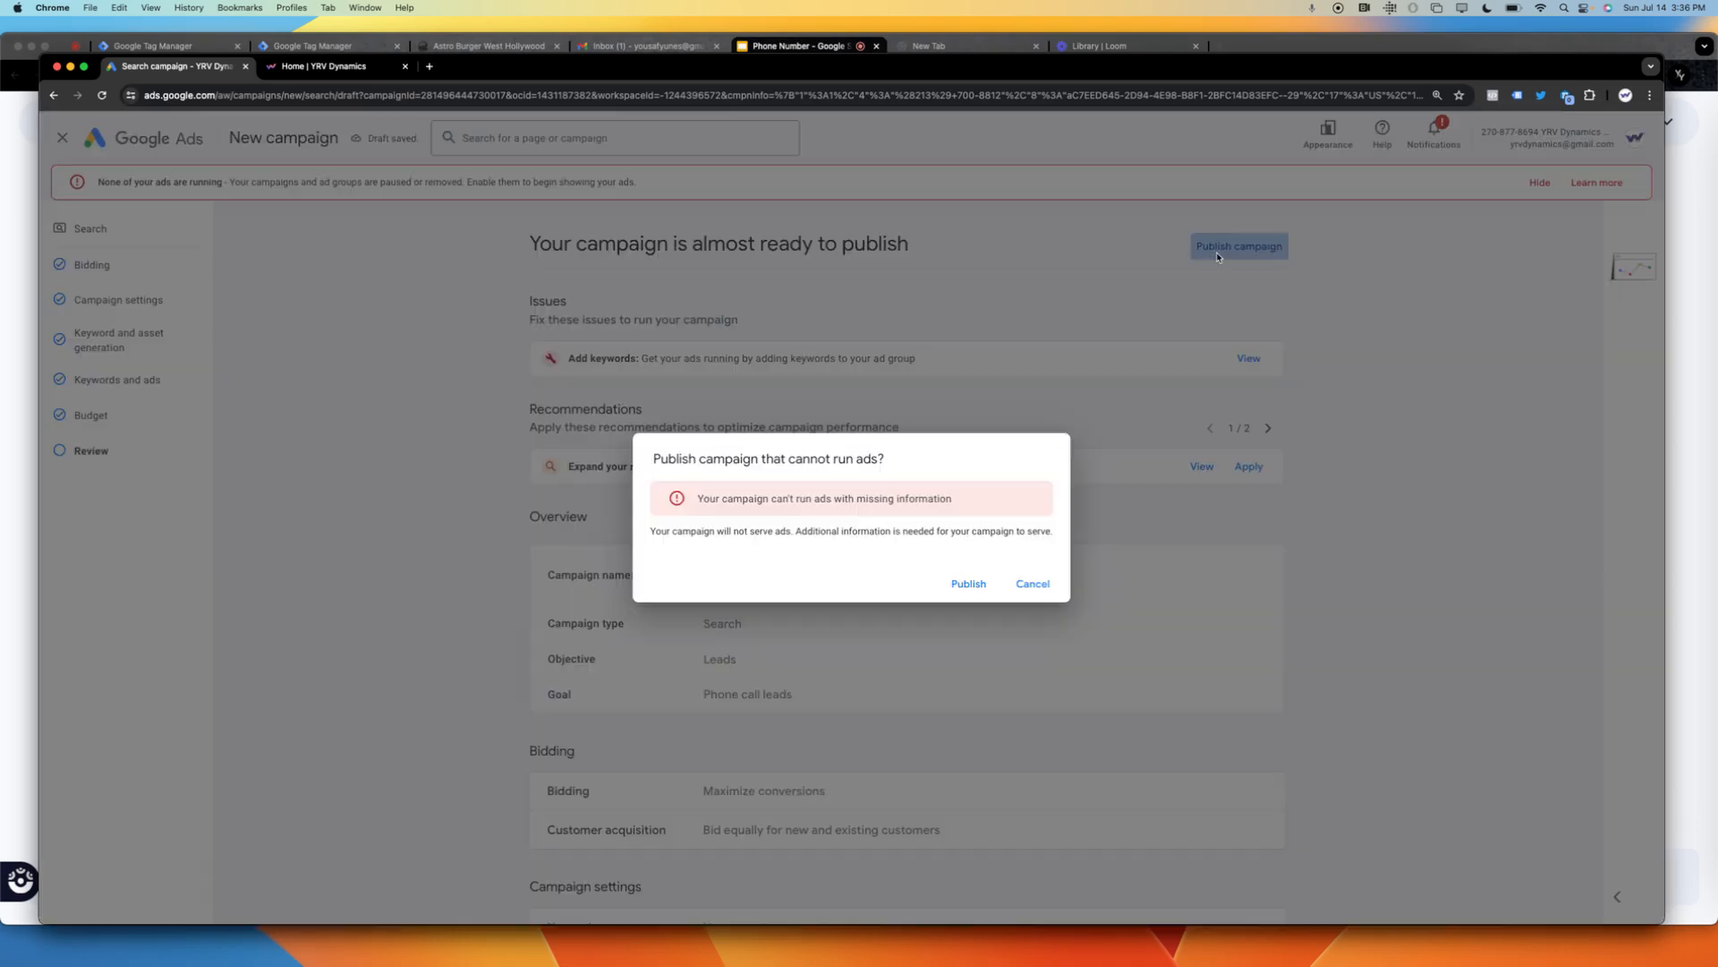
pyautogui.click(1034, 584)
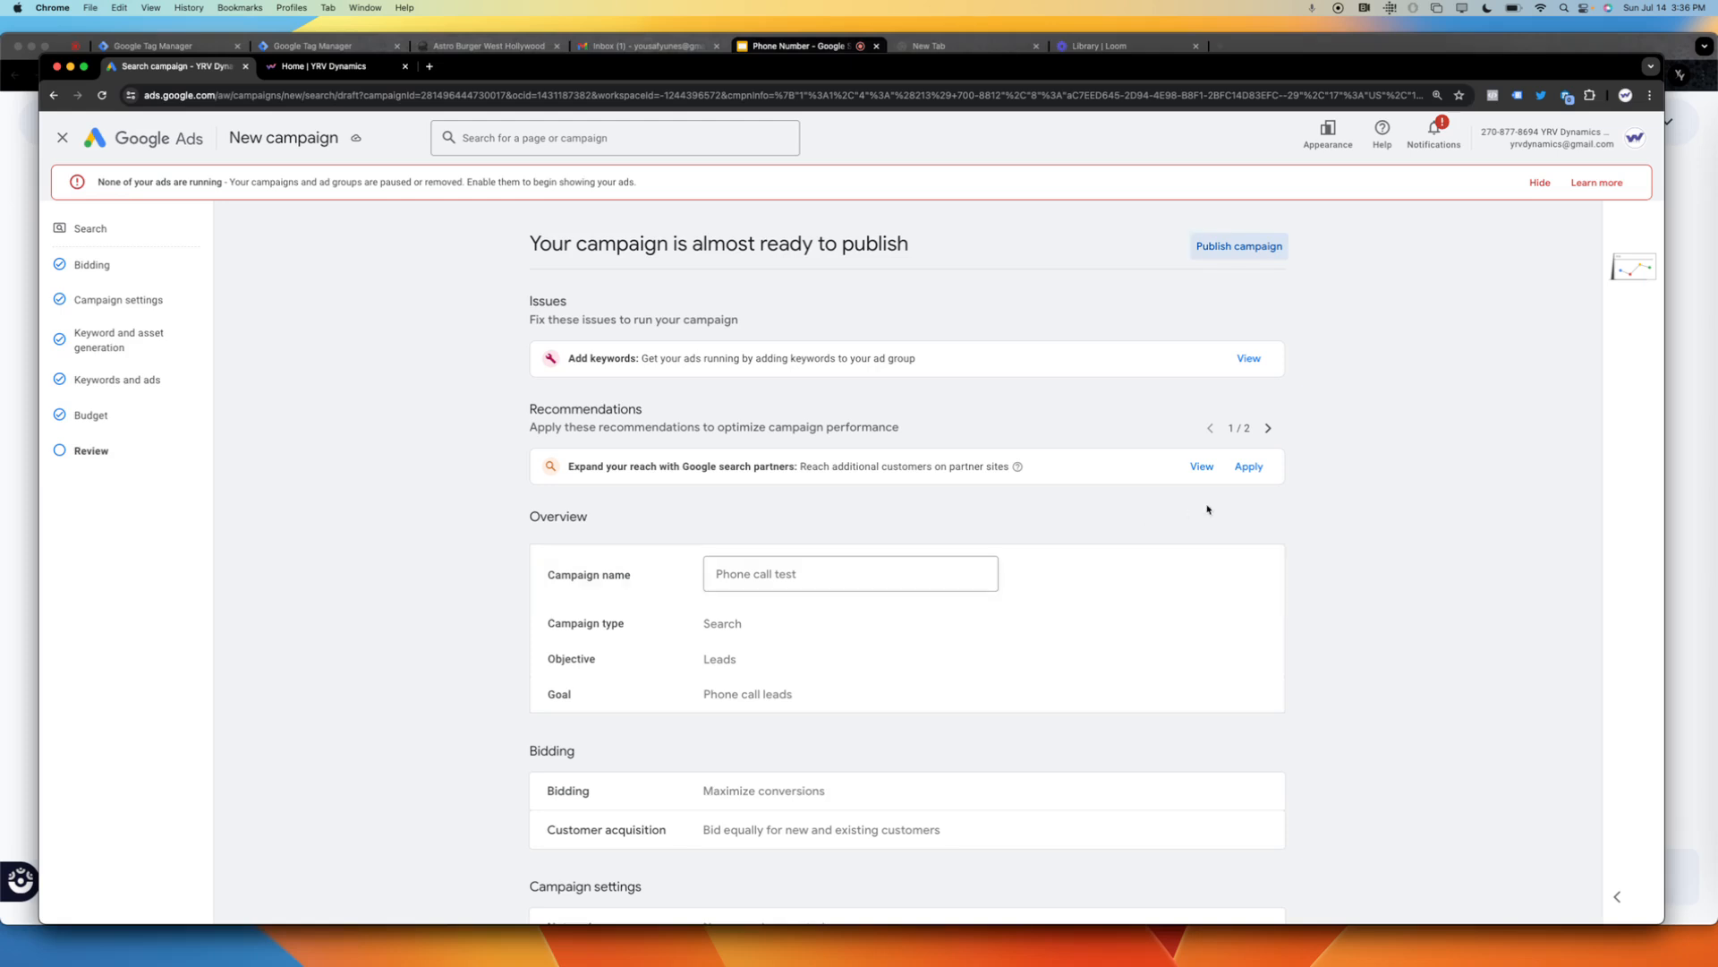
pyautogui.click(1249, 358)
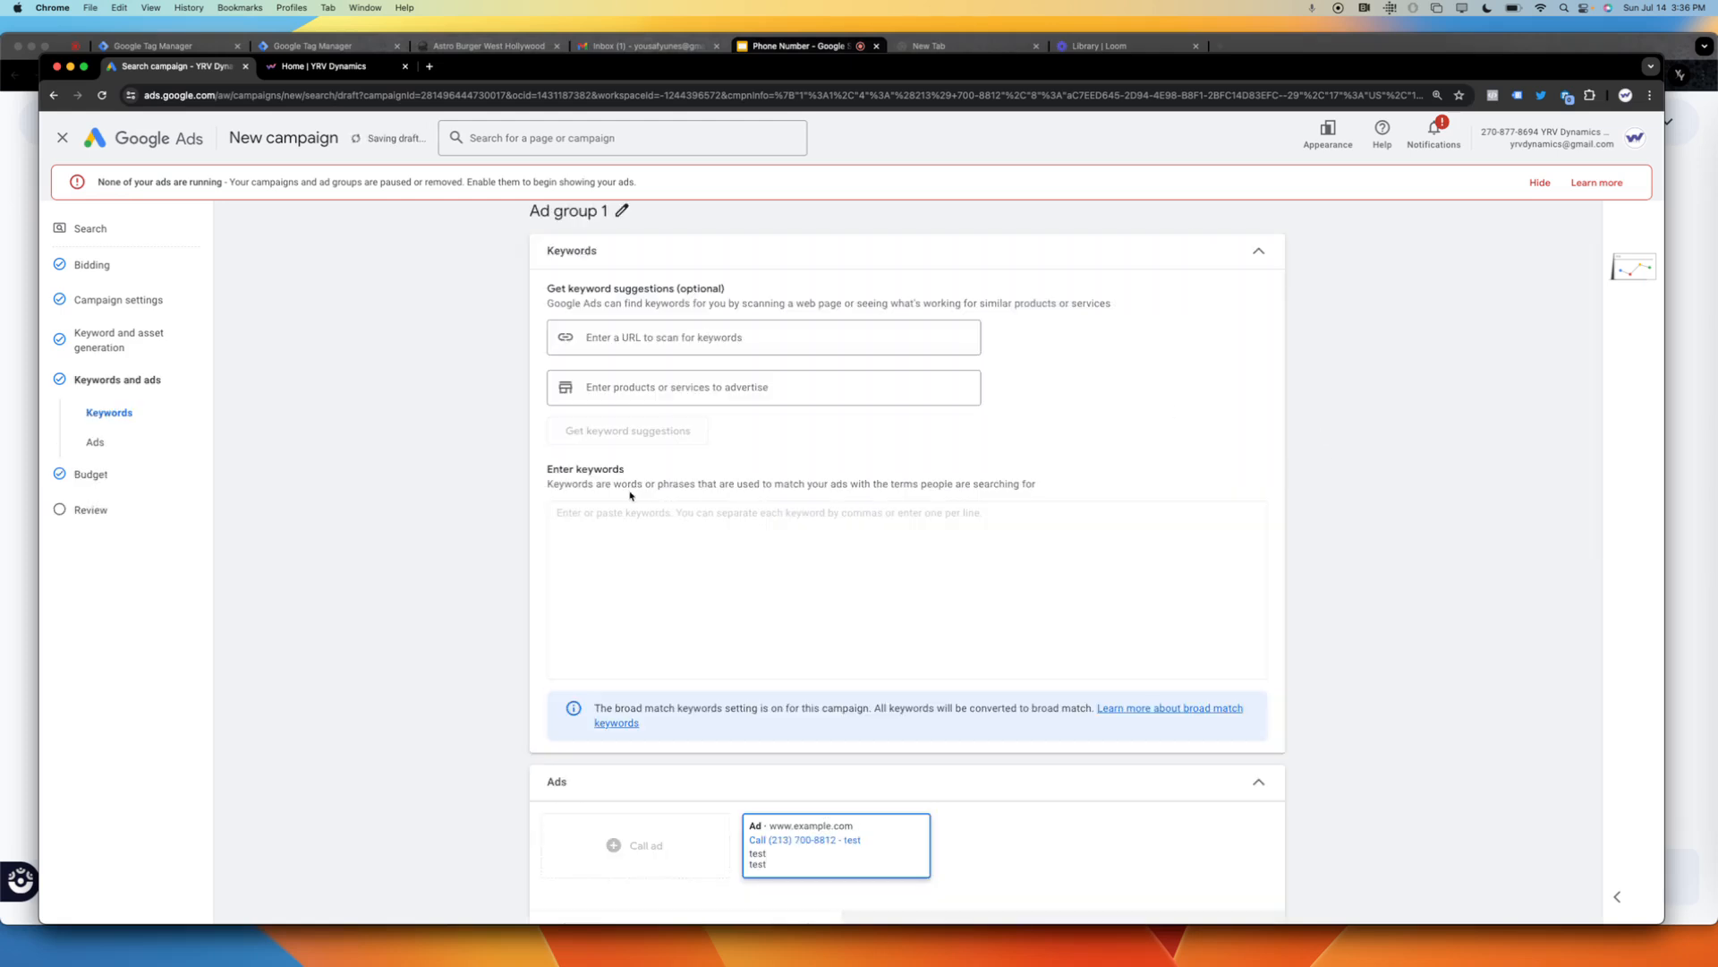
pyautogui.click(653, 347)
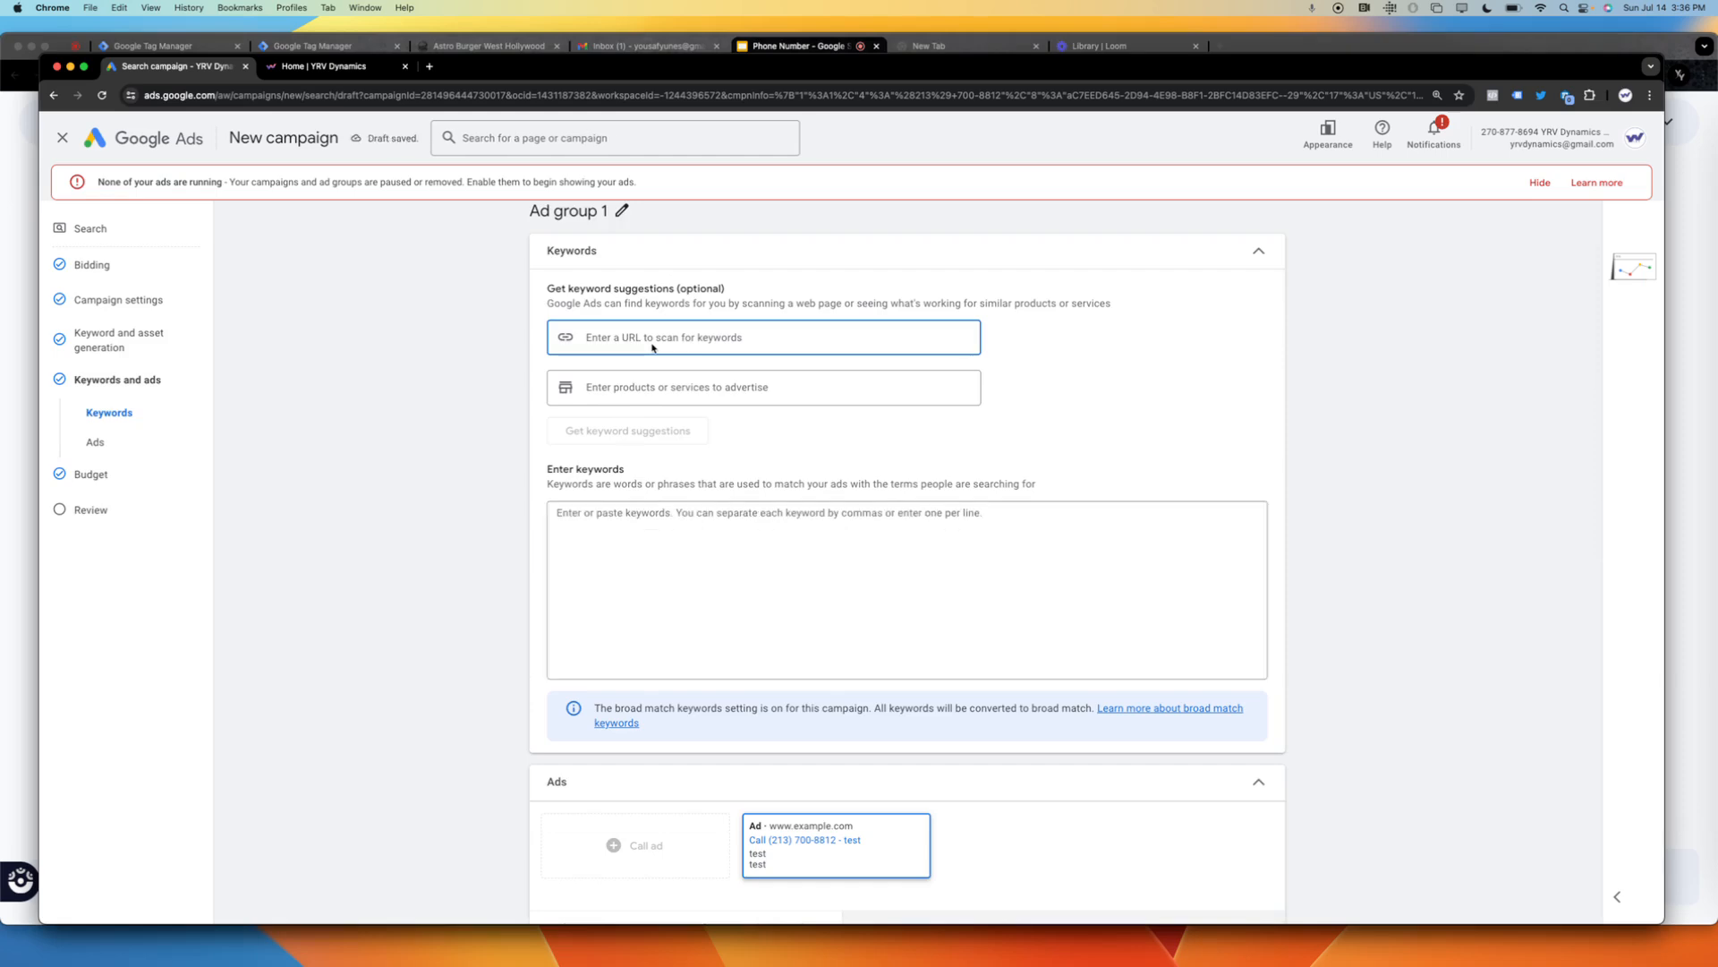
pyautogui.click(322, 66)
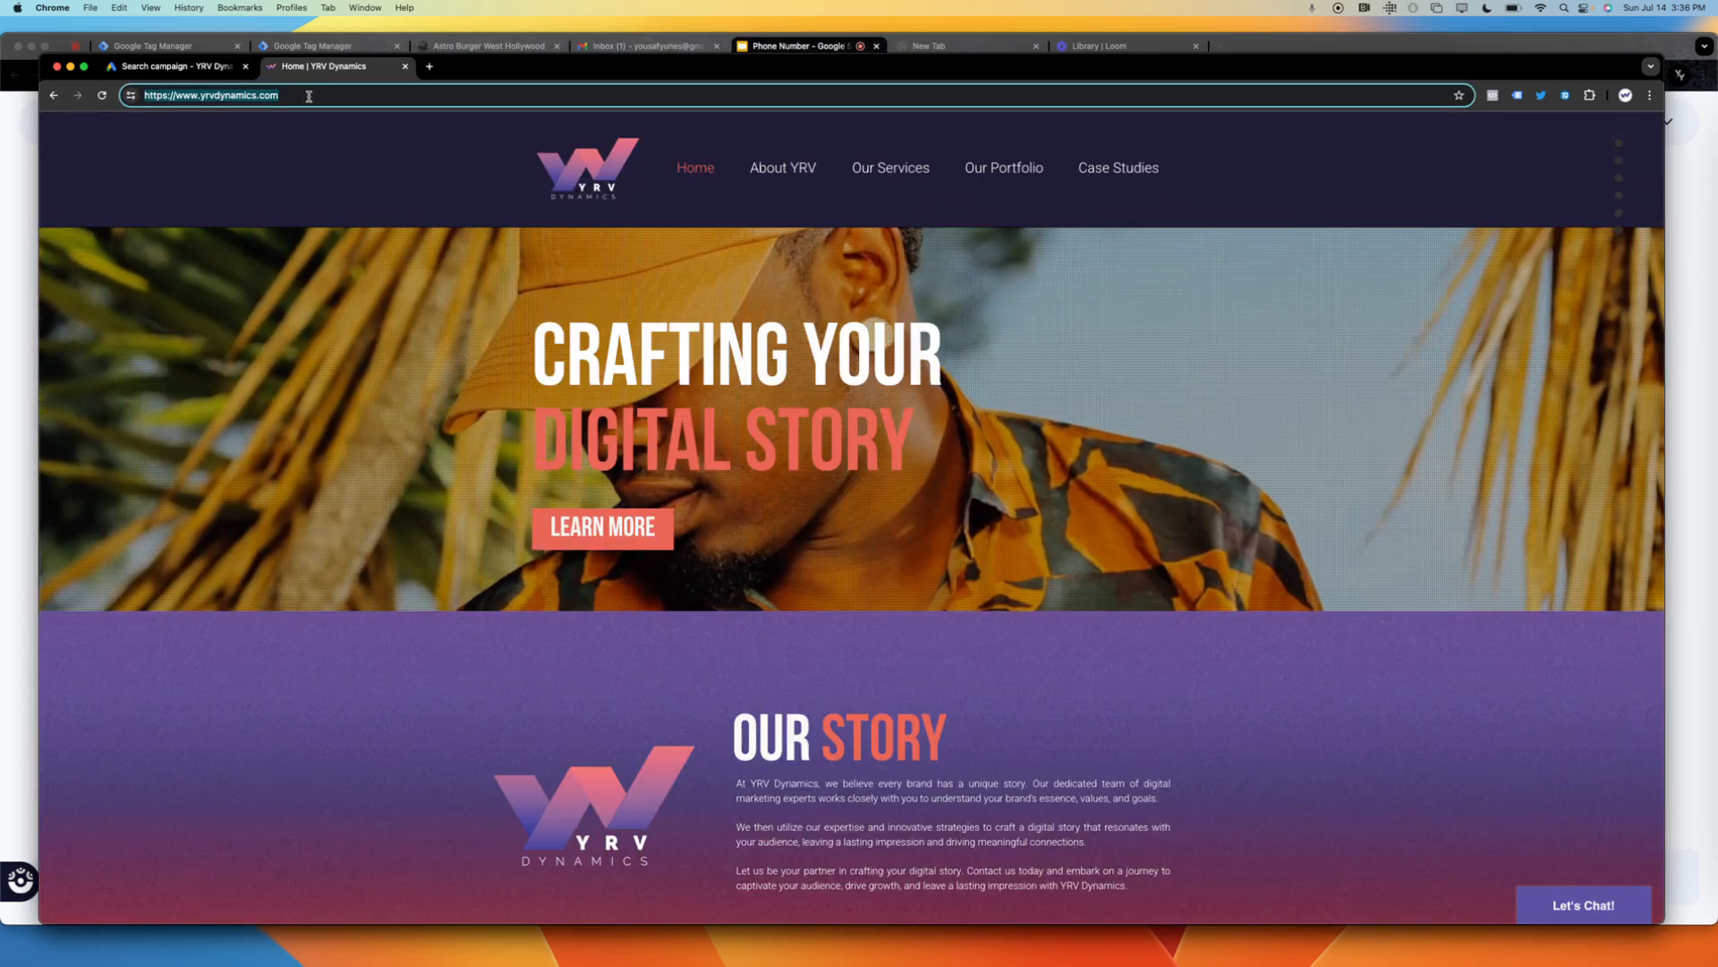
pyautogui.click(170, 67)
pyautogui.write('https://www.yrvdynamics.com/')
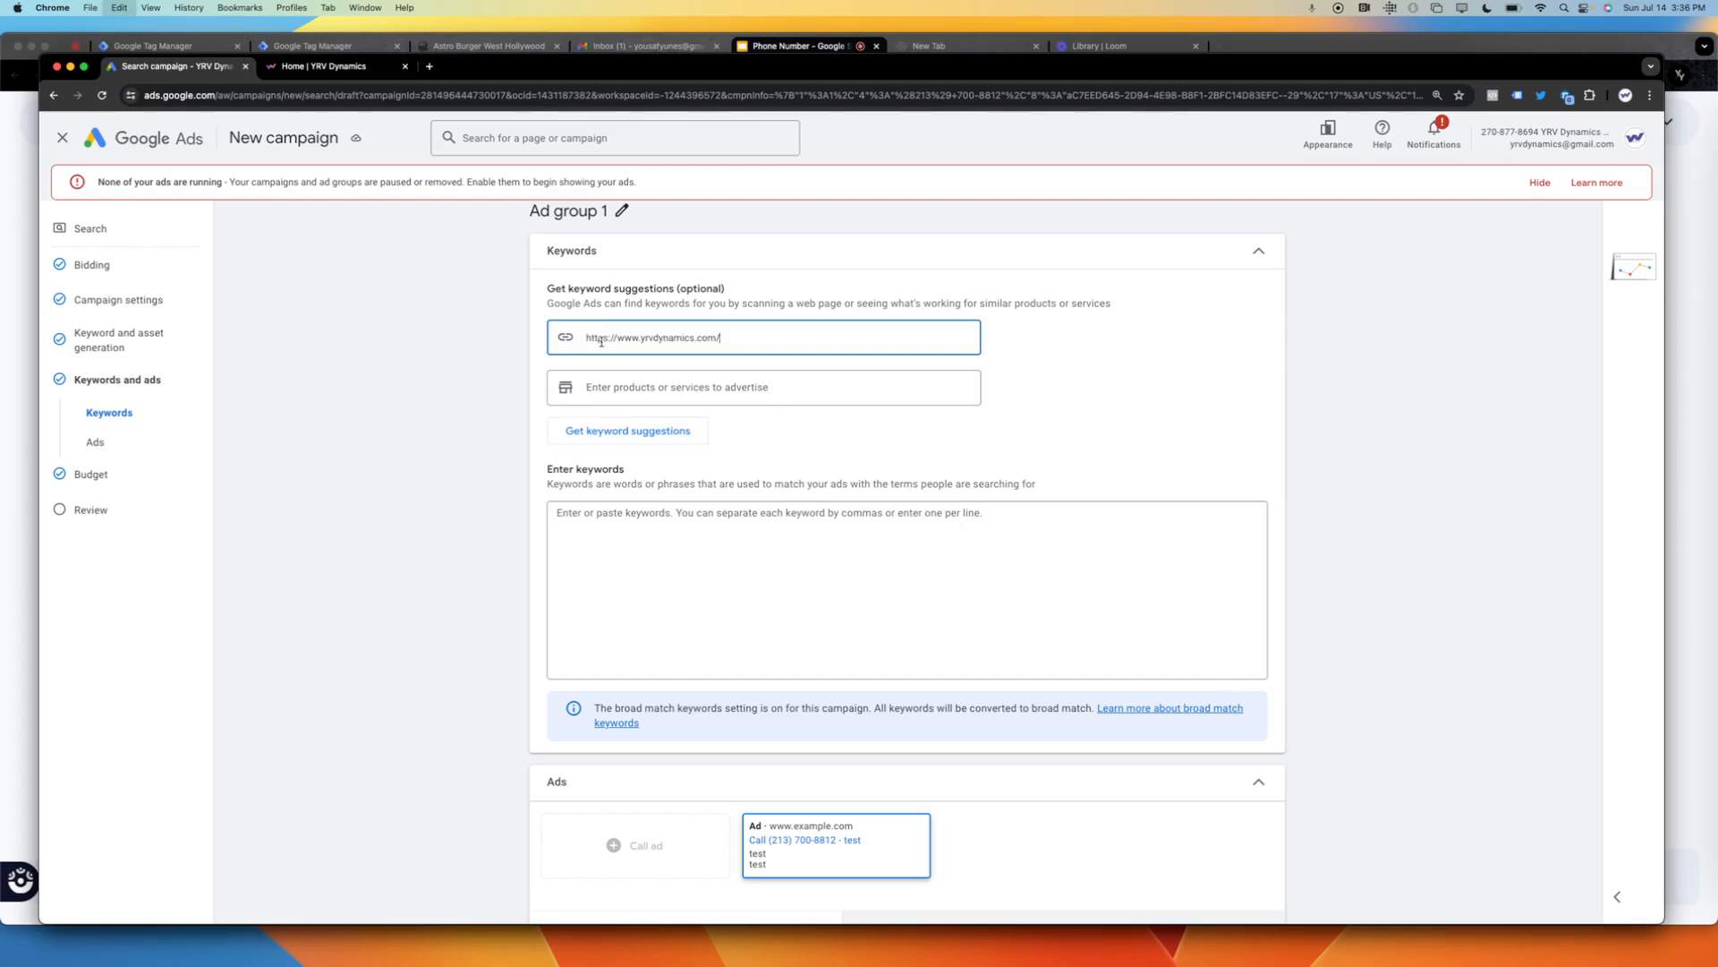
pyautogui.press('Return')
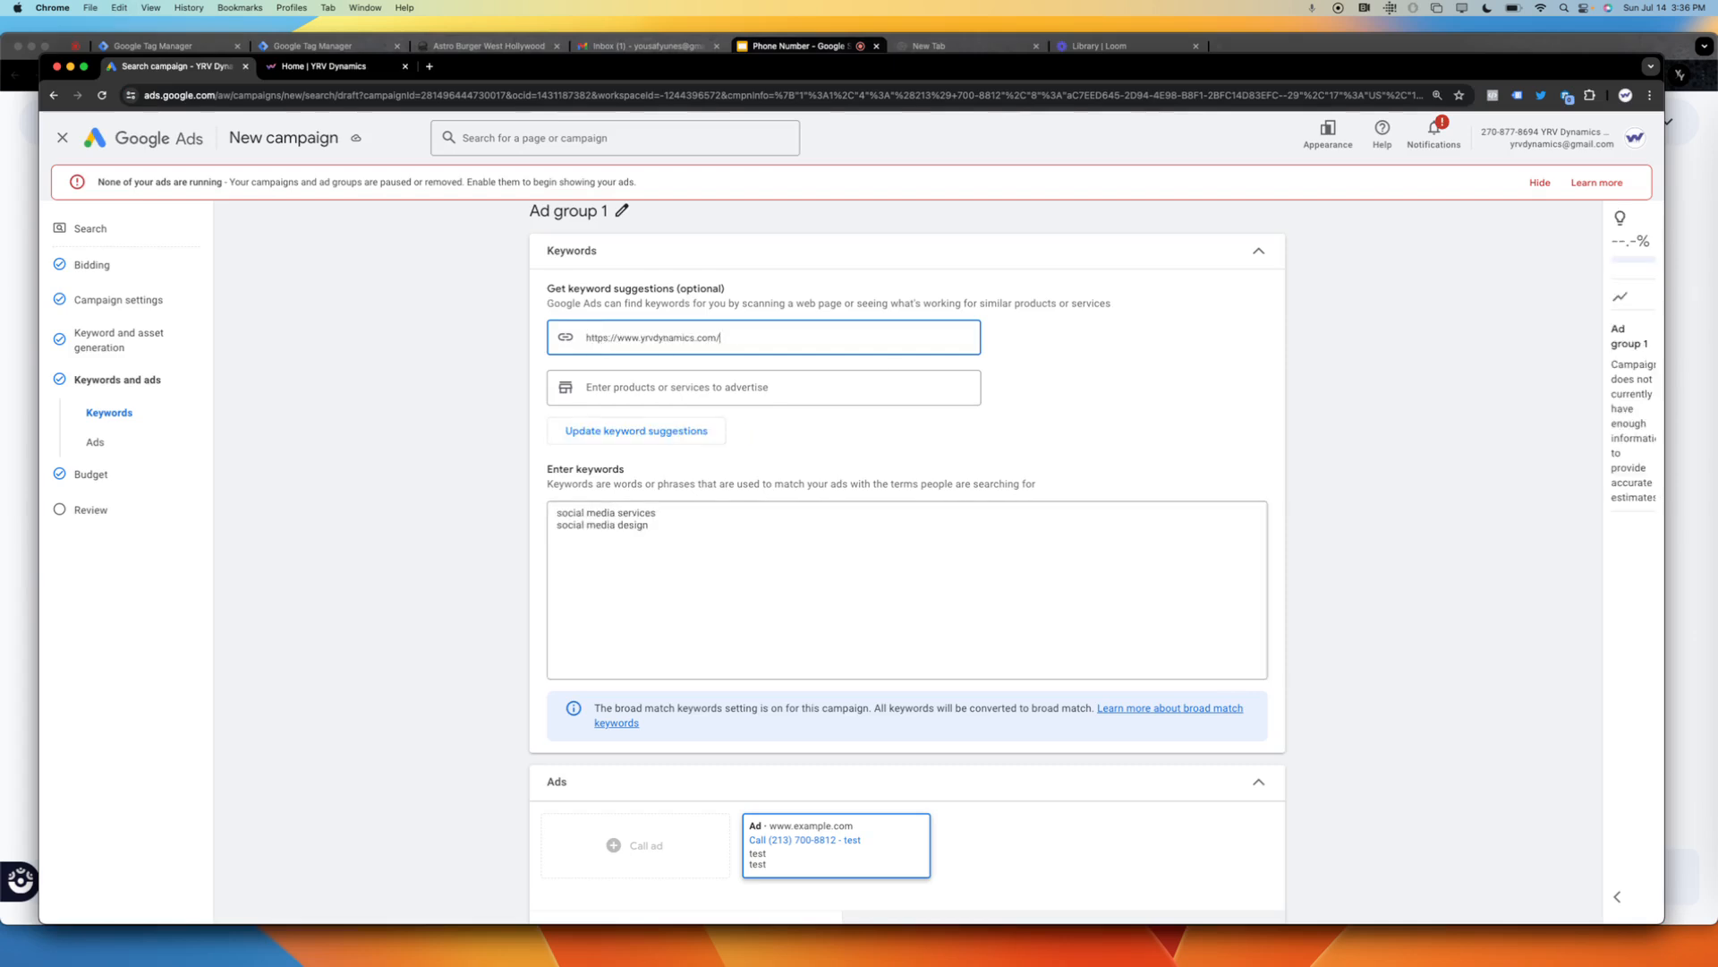
# Continue past the keywords and the custom budget to the review, and publish the Phone call test campaign.
pyautogui.moveTo(1304, 603); pyautogui.dragTo(1082, 867)
pyautogui.scroll(-10, 1304, 606)
pyautogui.click(1259, 864)
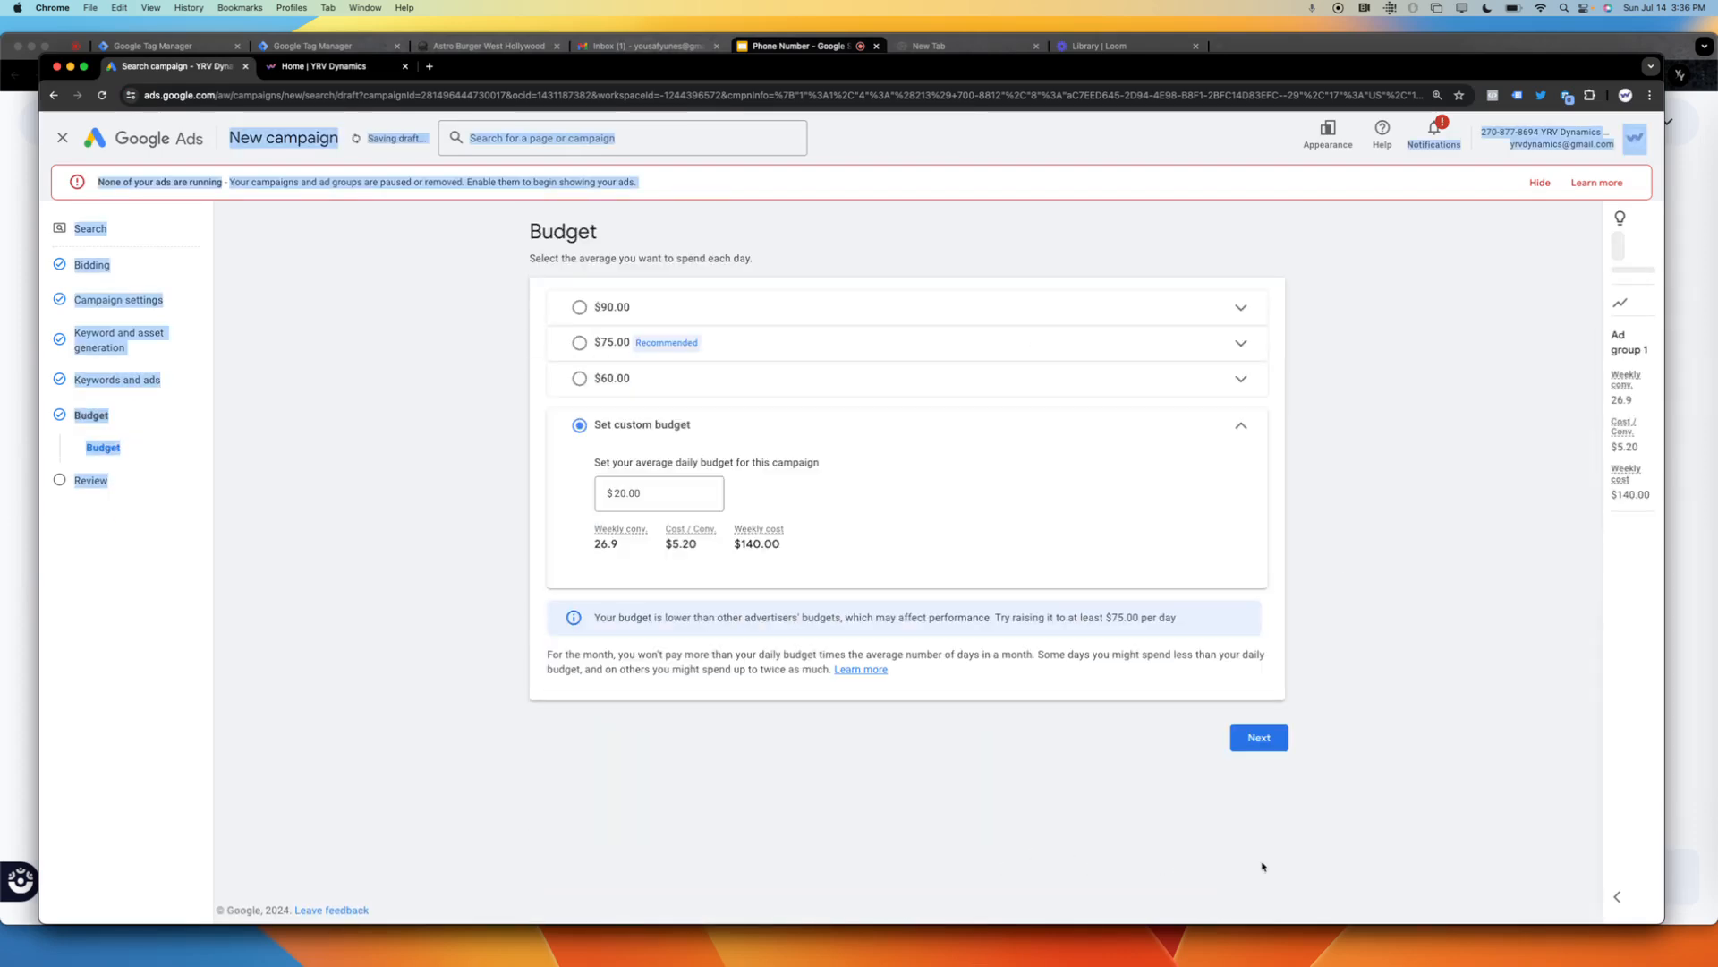
pyautogui.click(1260, 736)
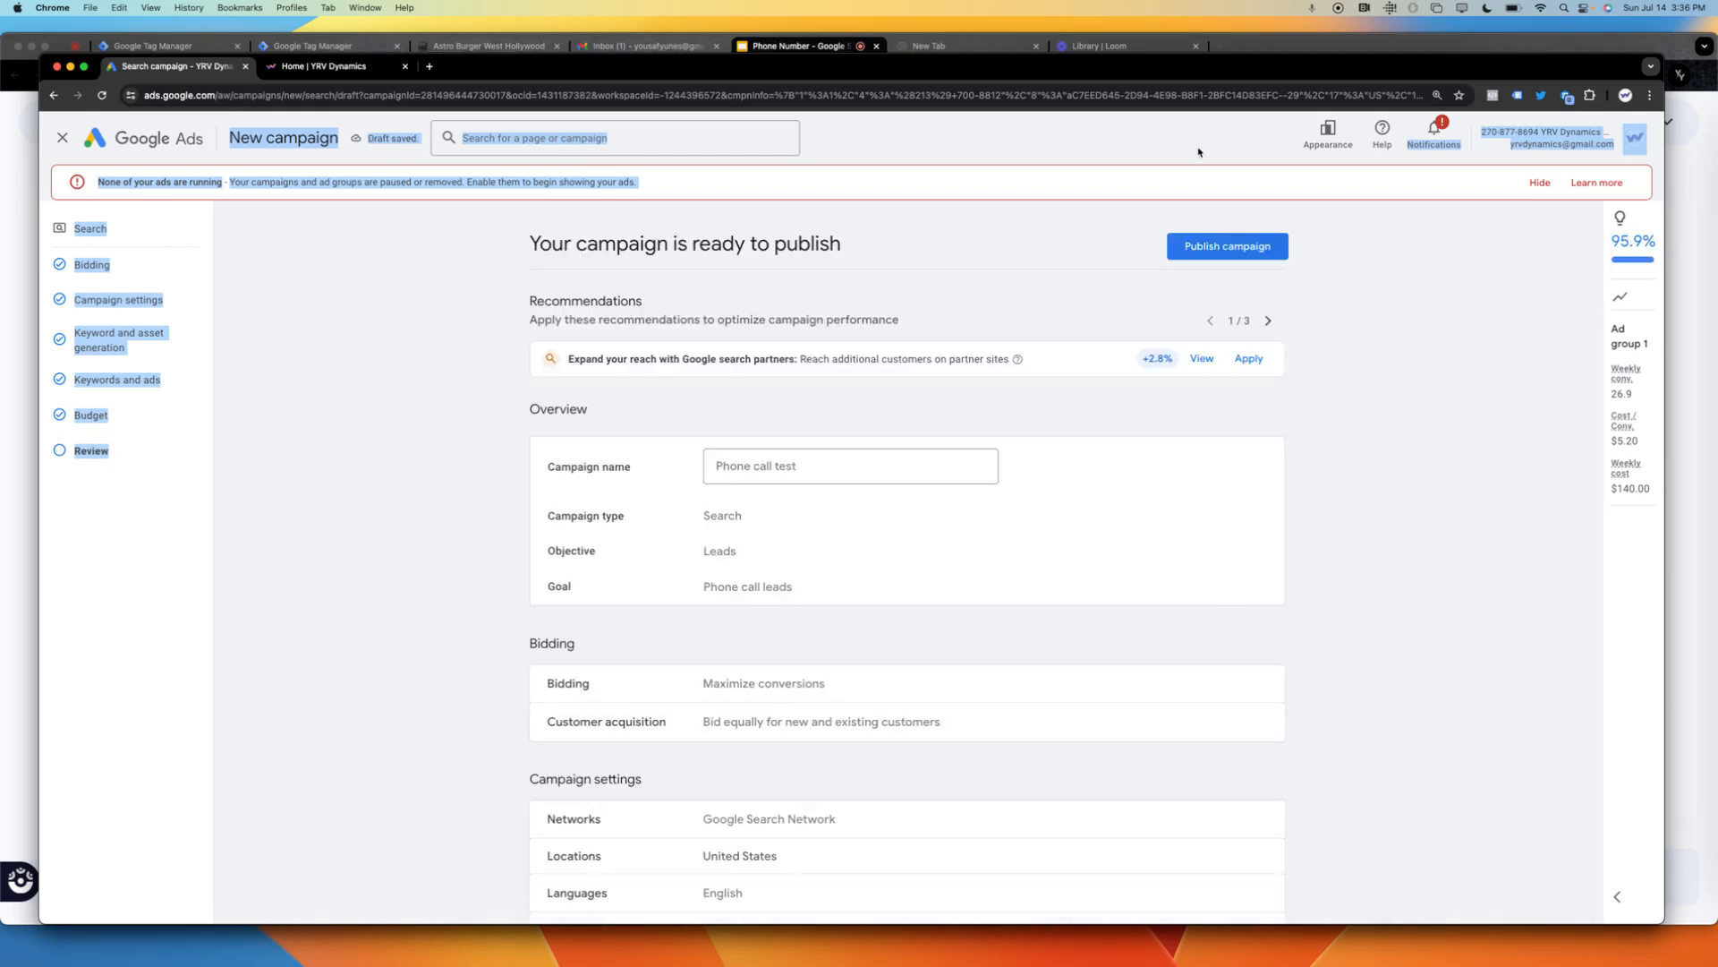
pyautogui.click(1210, 255)
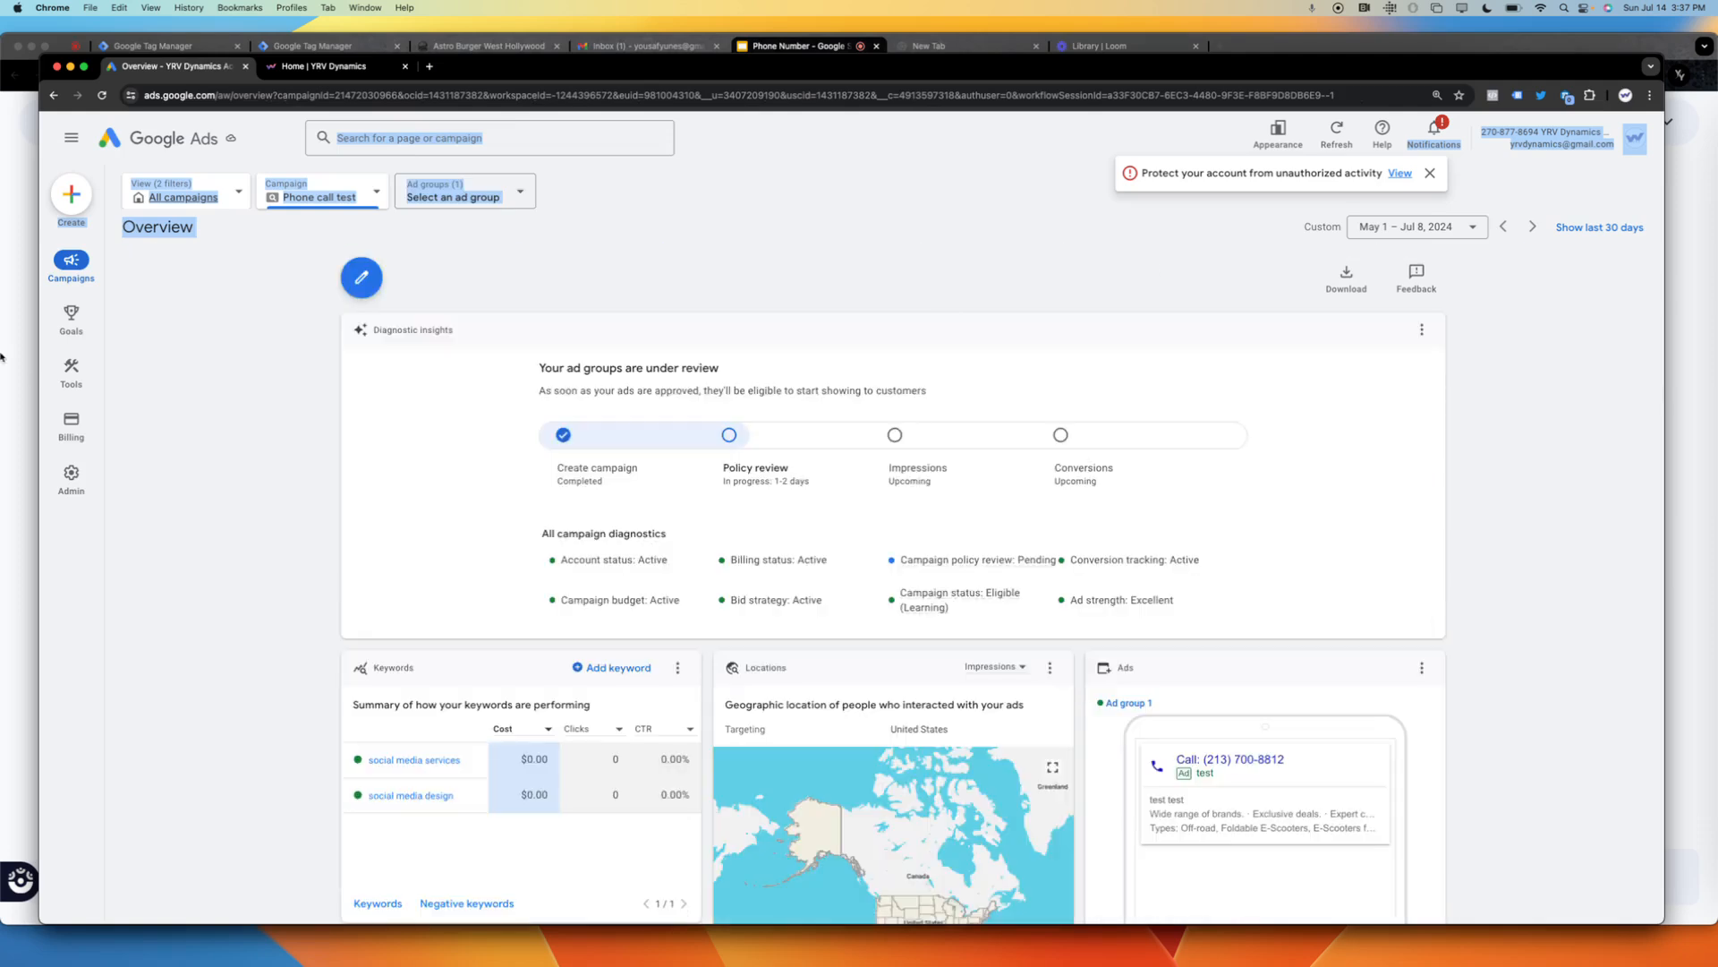
# Go to the campaigns list and pause the Phone call test campaign.
pyautogui.moveTo(76, 270)
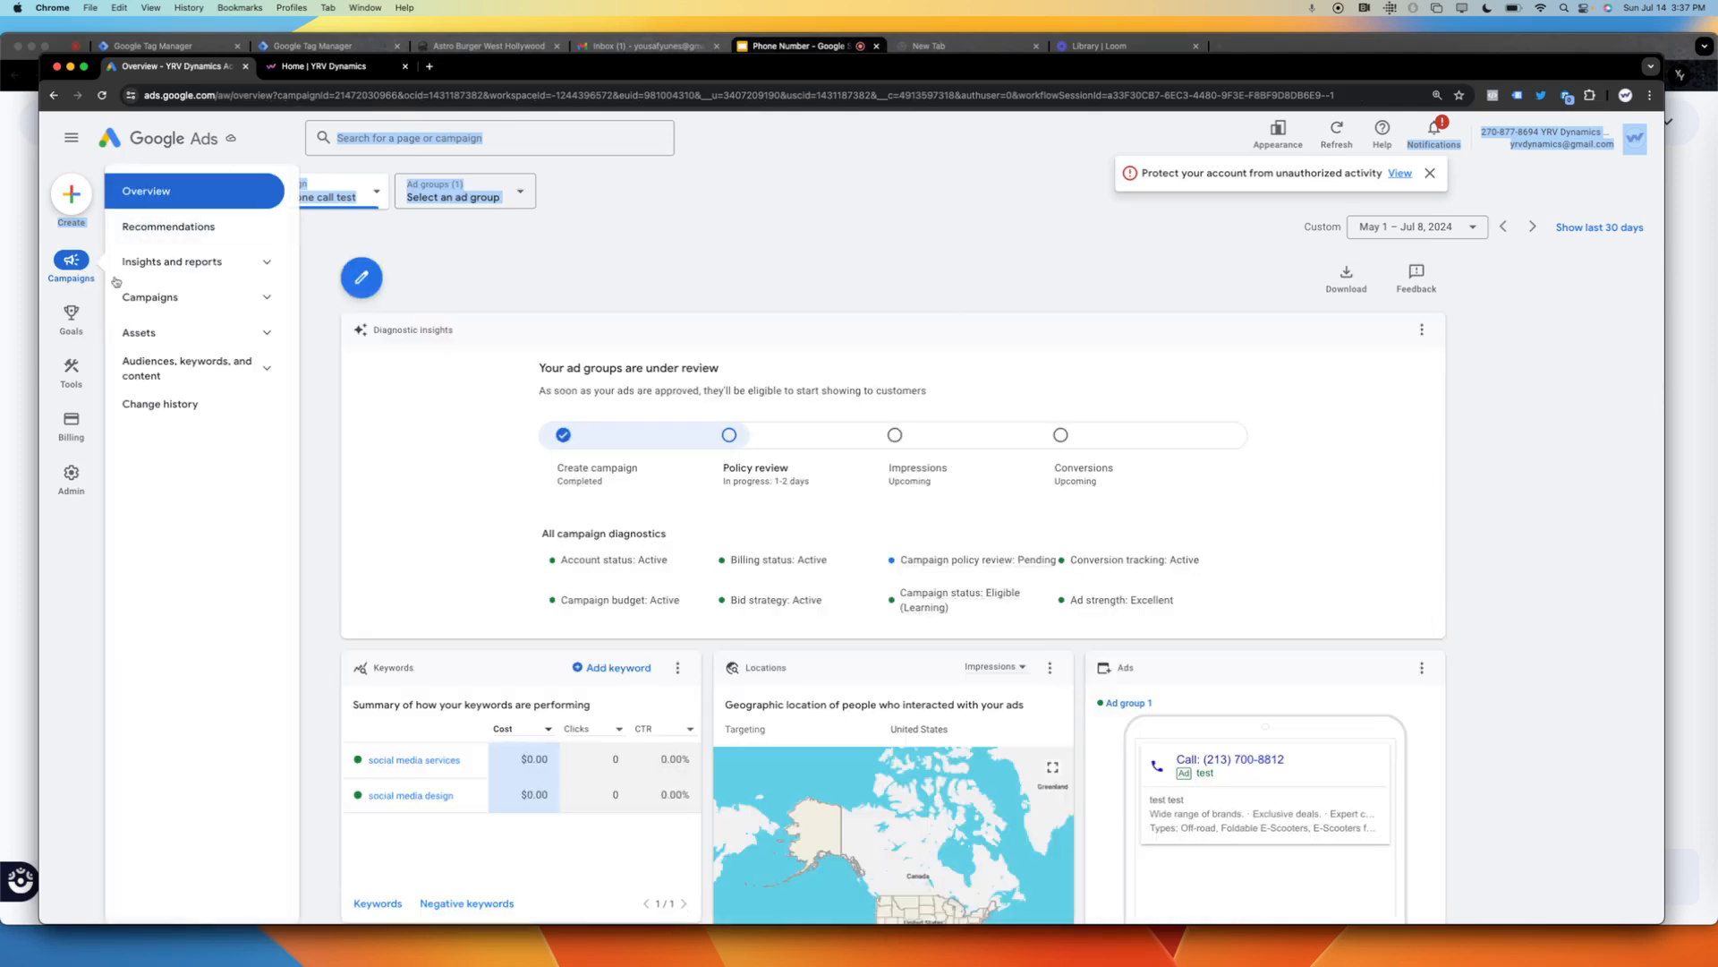
pyautogui.click(148, 299)
pyautogui.click(149, 329)
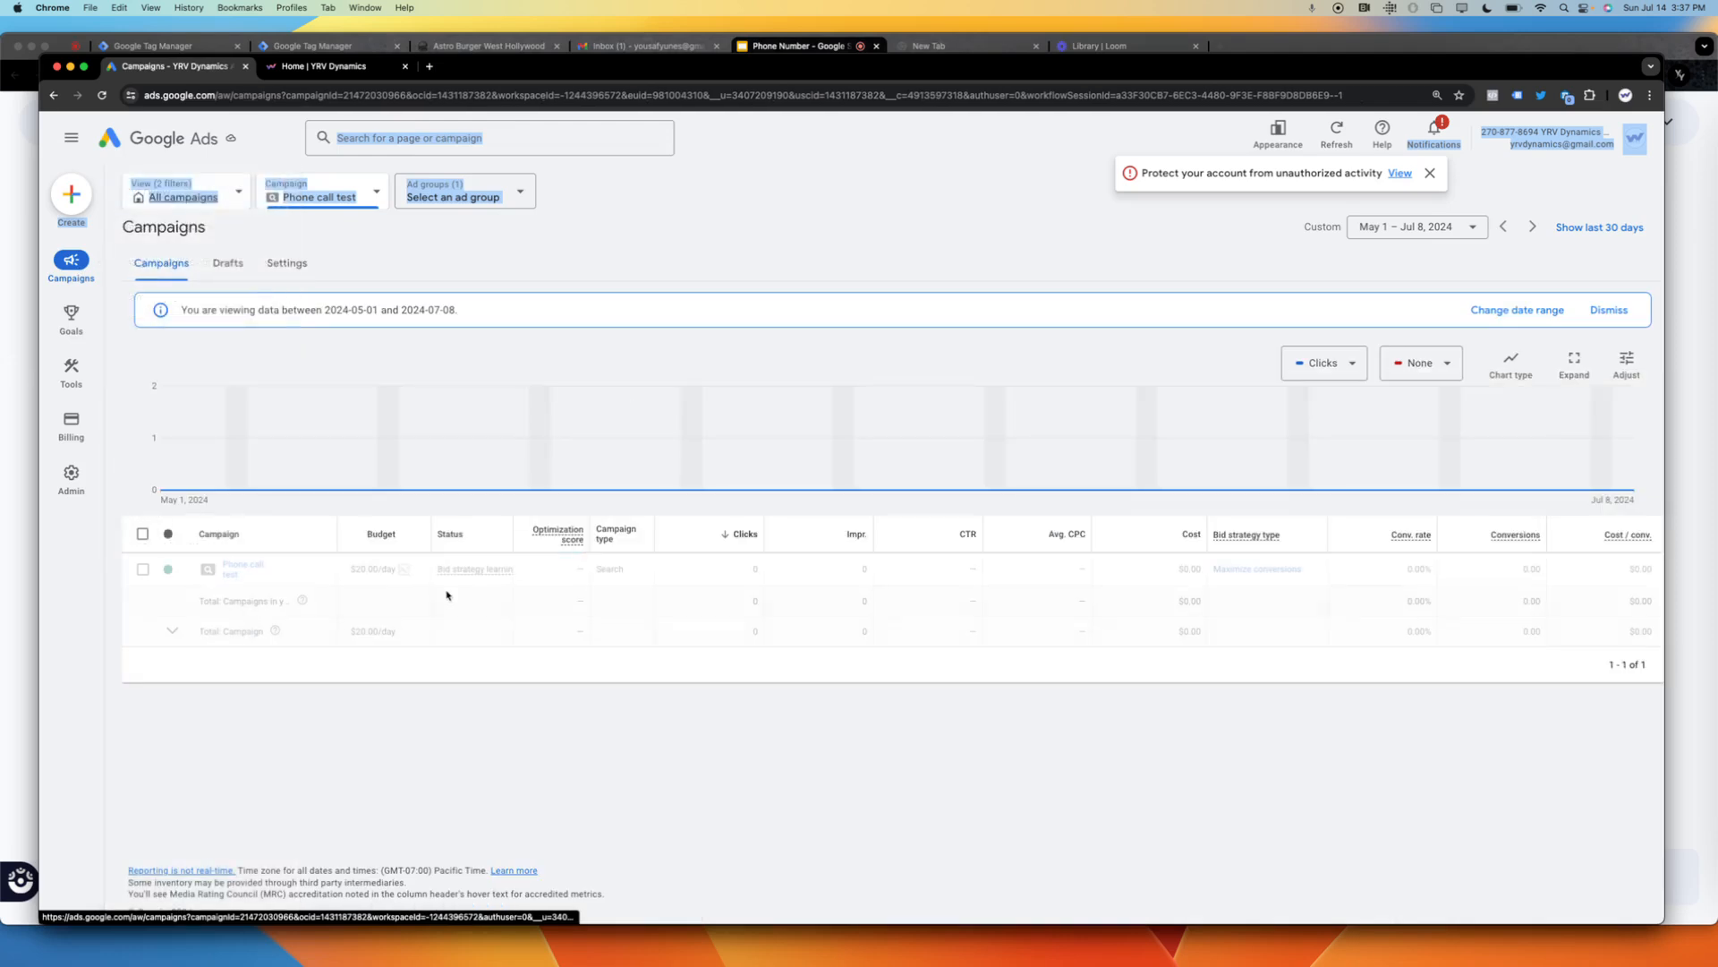
pyautogui.click(169, 612)
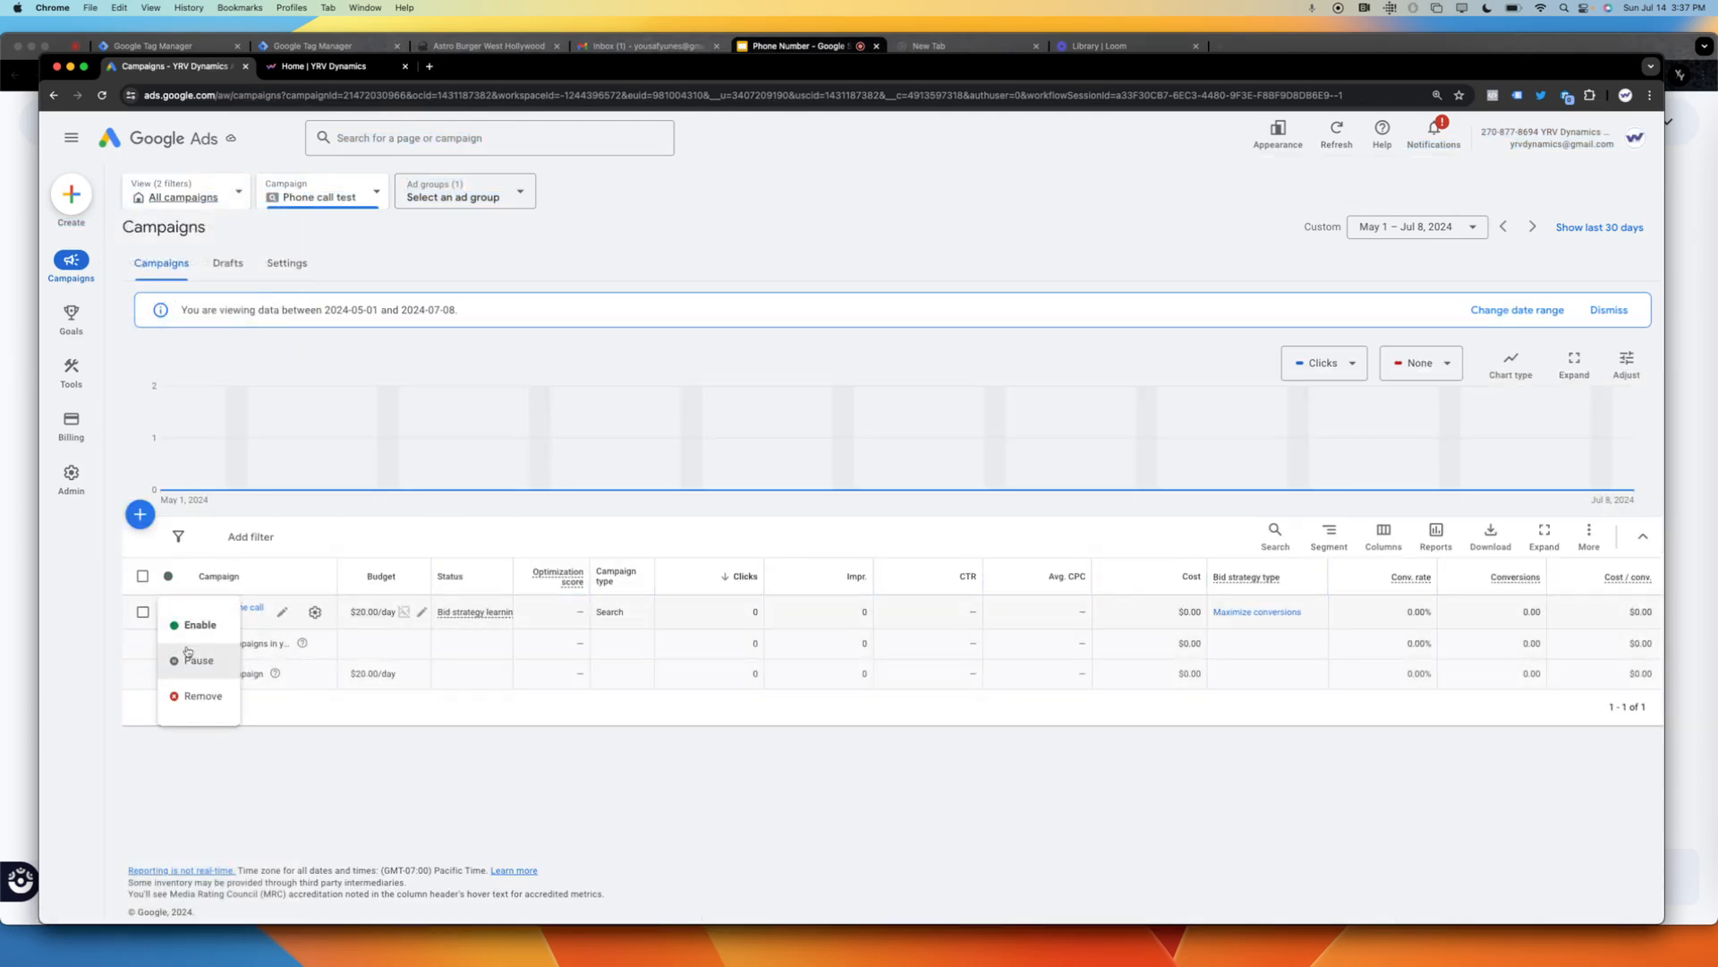
pyautogui.click(188, 656)
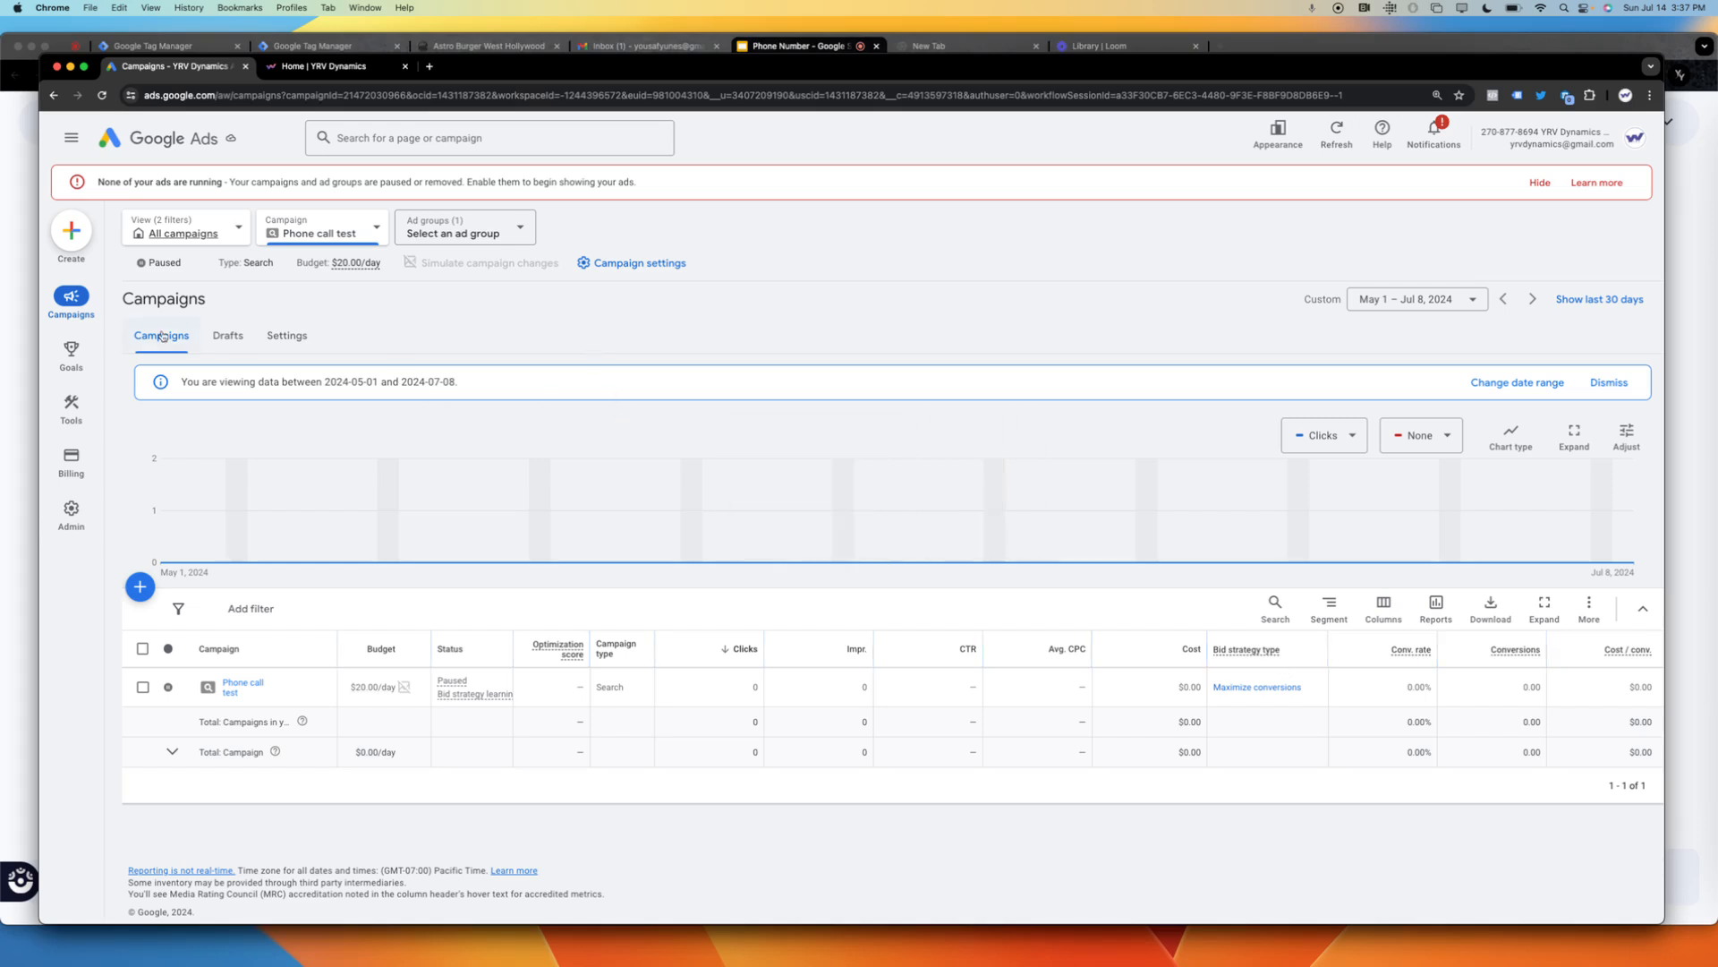
# Open the conversions summary with the account's conversion goals.
pyautogui.moveTo(74, 355)
pyautogui.click(188, 230)
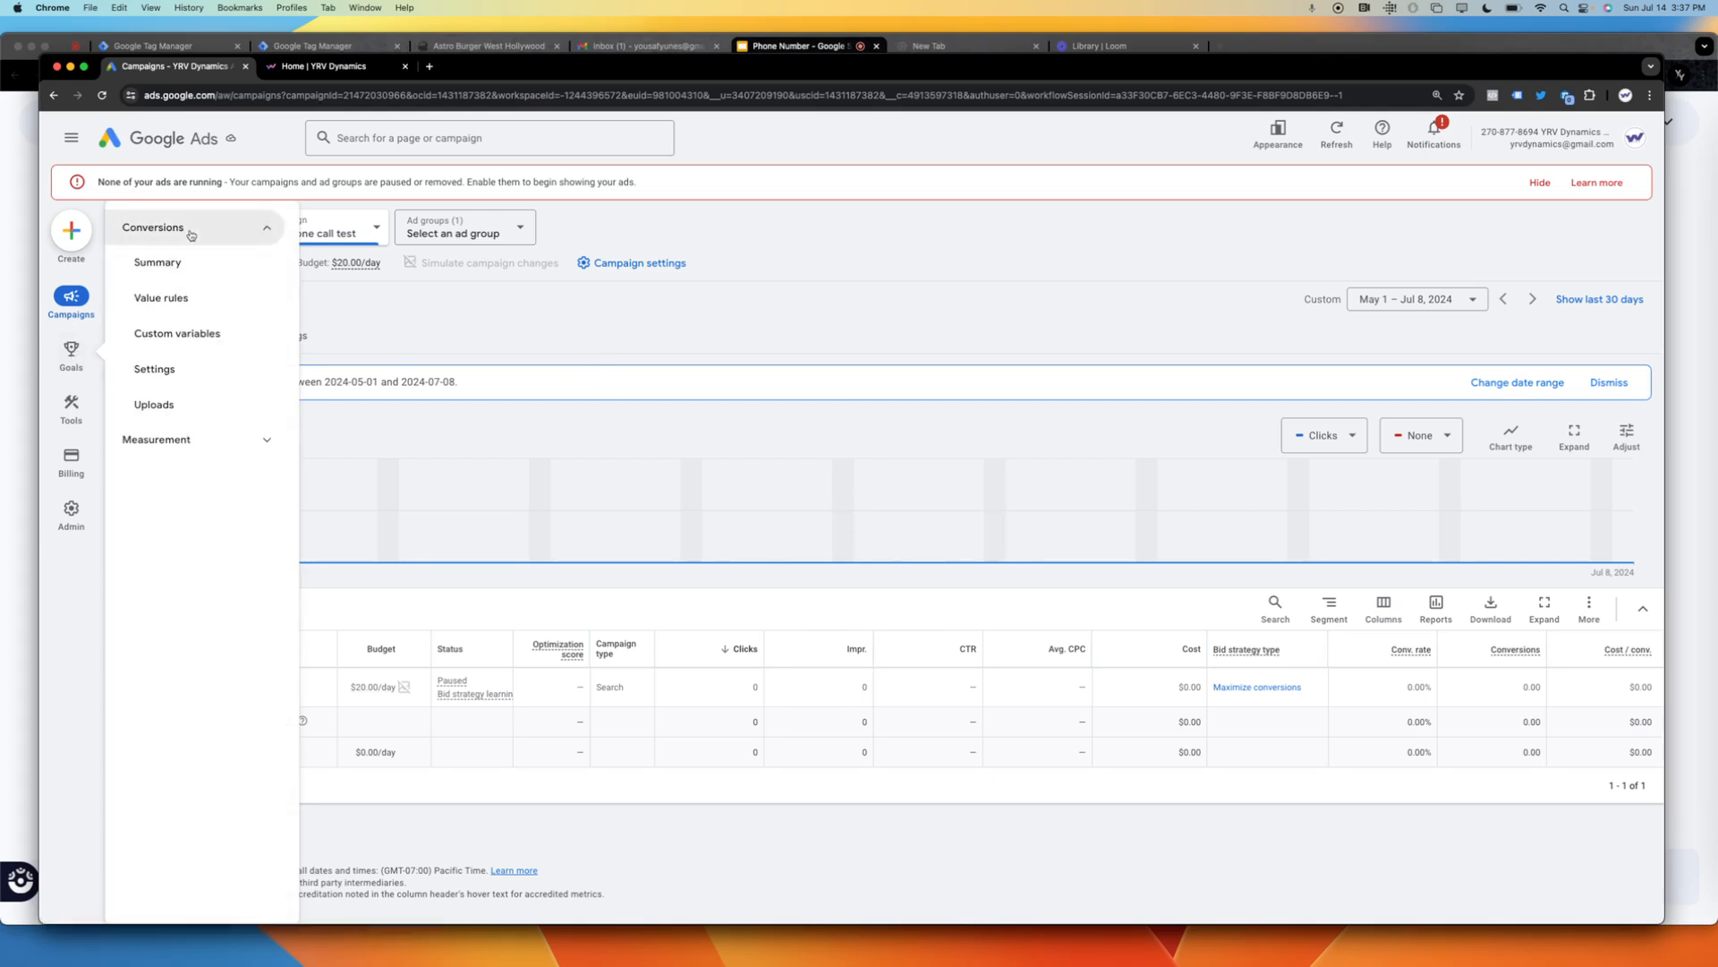
pyautogui.click(188, 272)
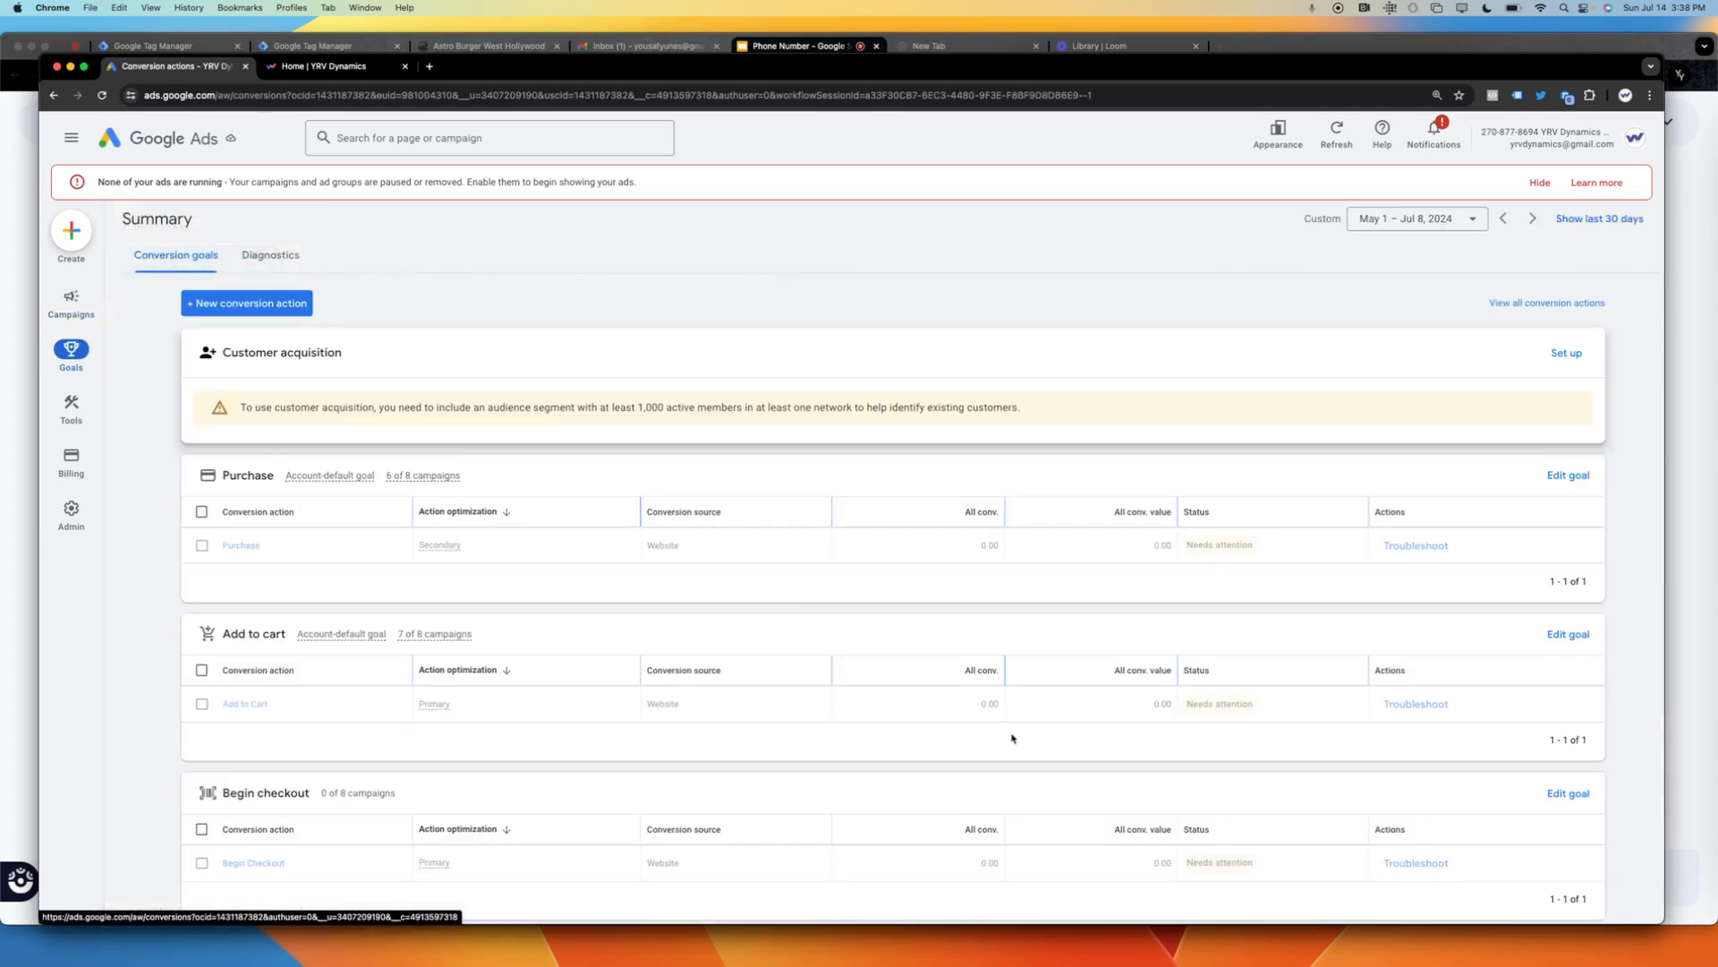
# Review the conversion goals, then start a new phone calls conversion action that tracks calls to a phone number on the website.
pyautogui.scroll(-5, 1651, 695)
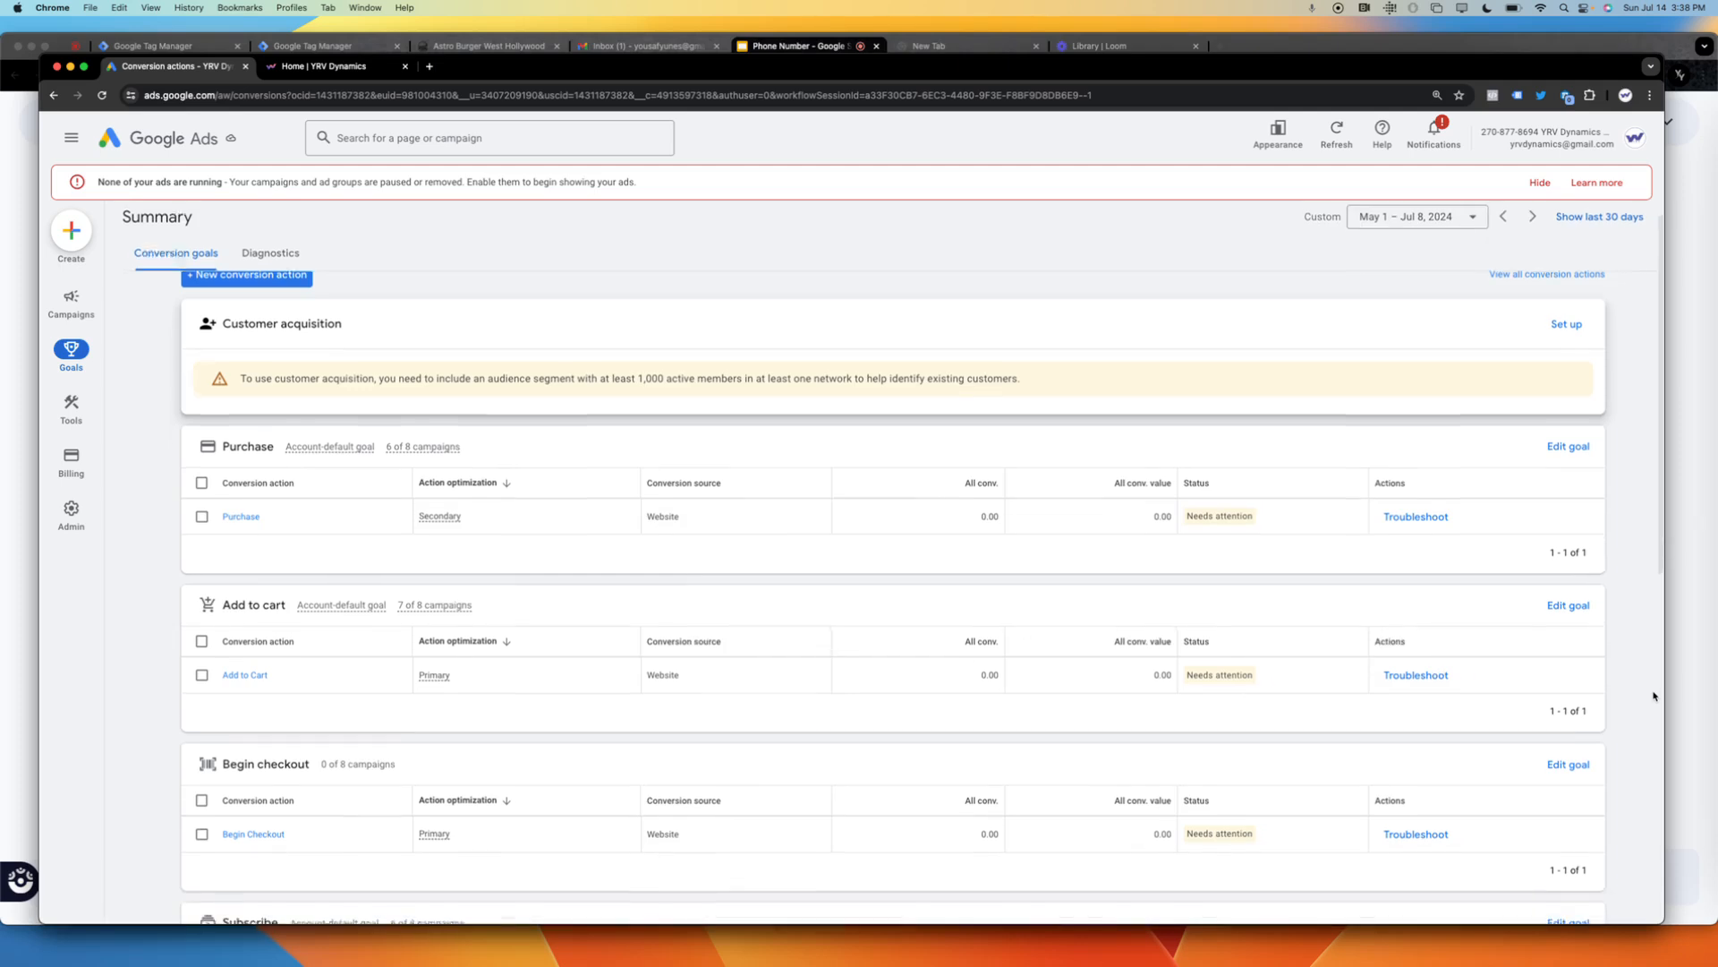
pyautogui.scroll(-10, 1654, 696)
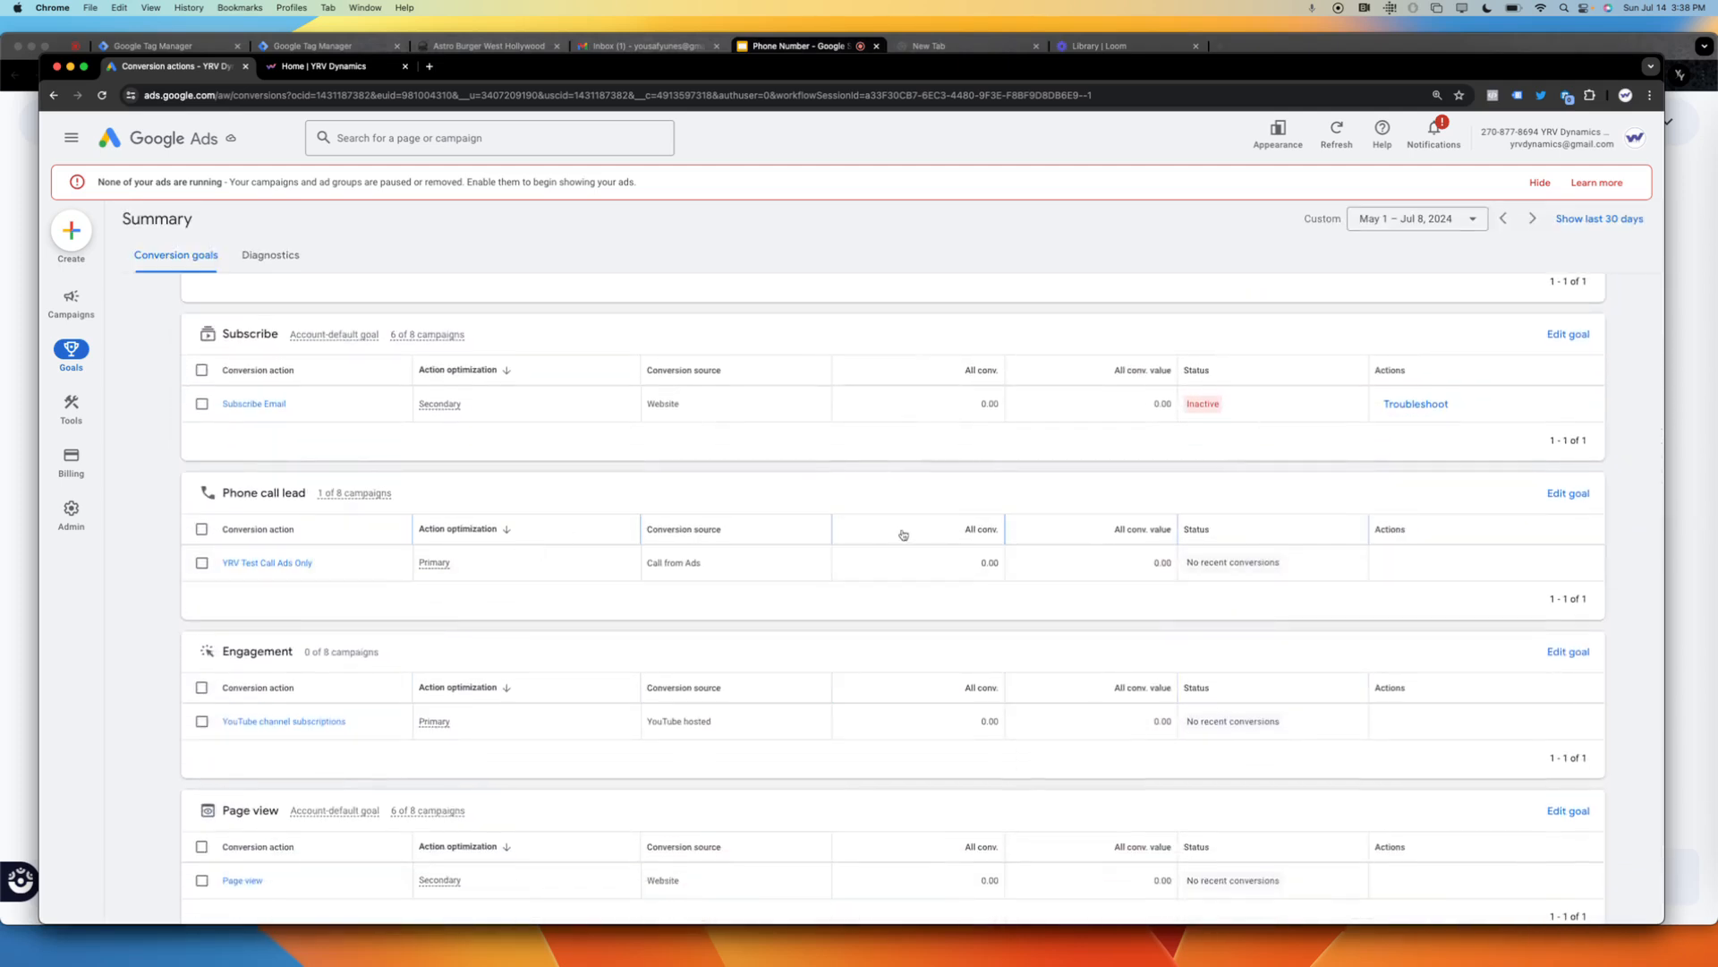
pyautogui.scroll(10, 903, 535)
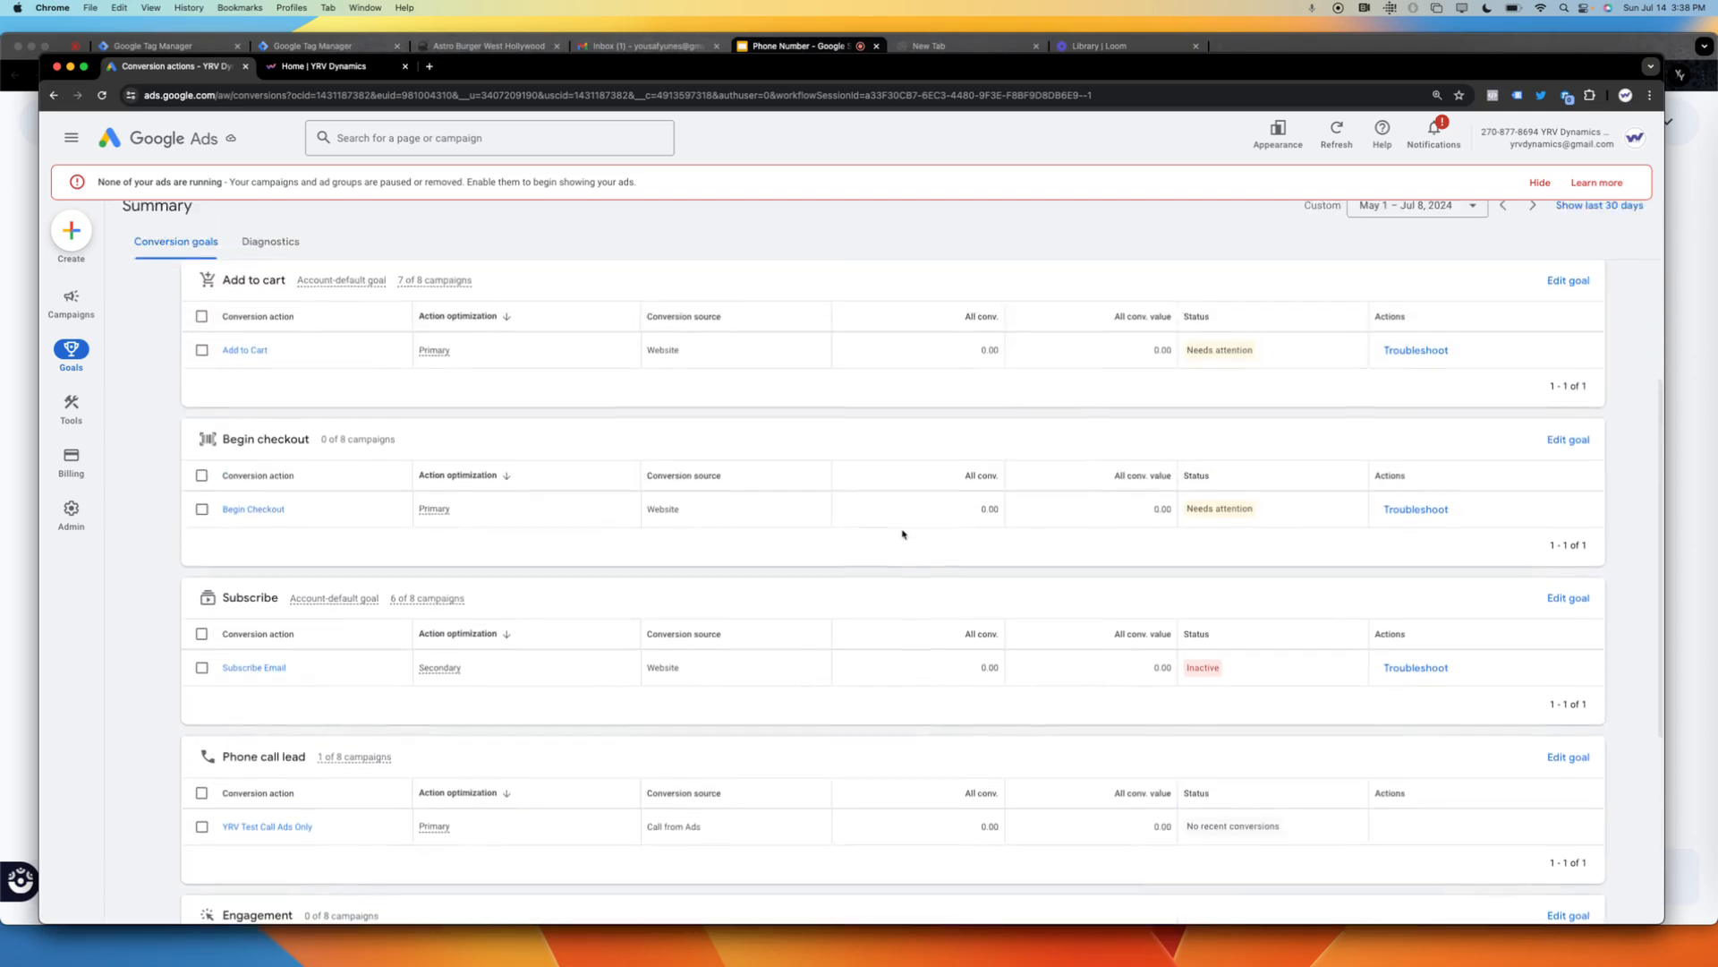
pyautogui.scroll(3, 903, 534)
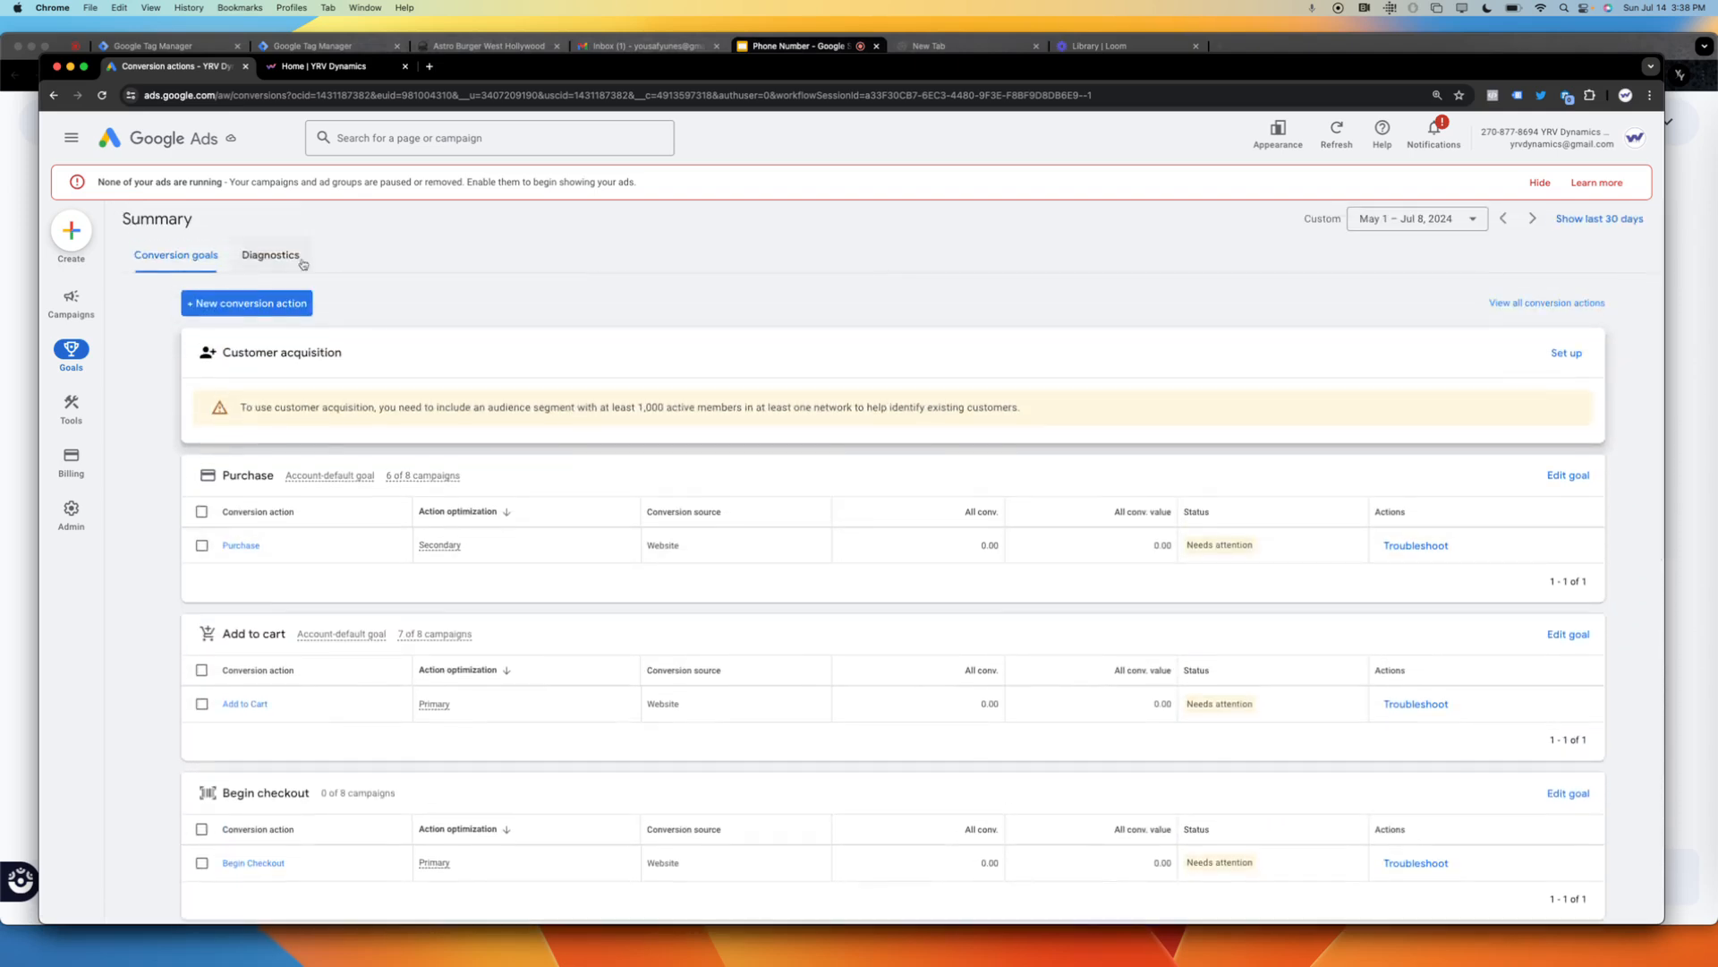
pyautogui.click(291, 306)
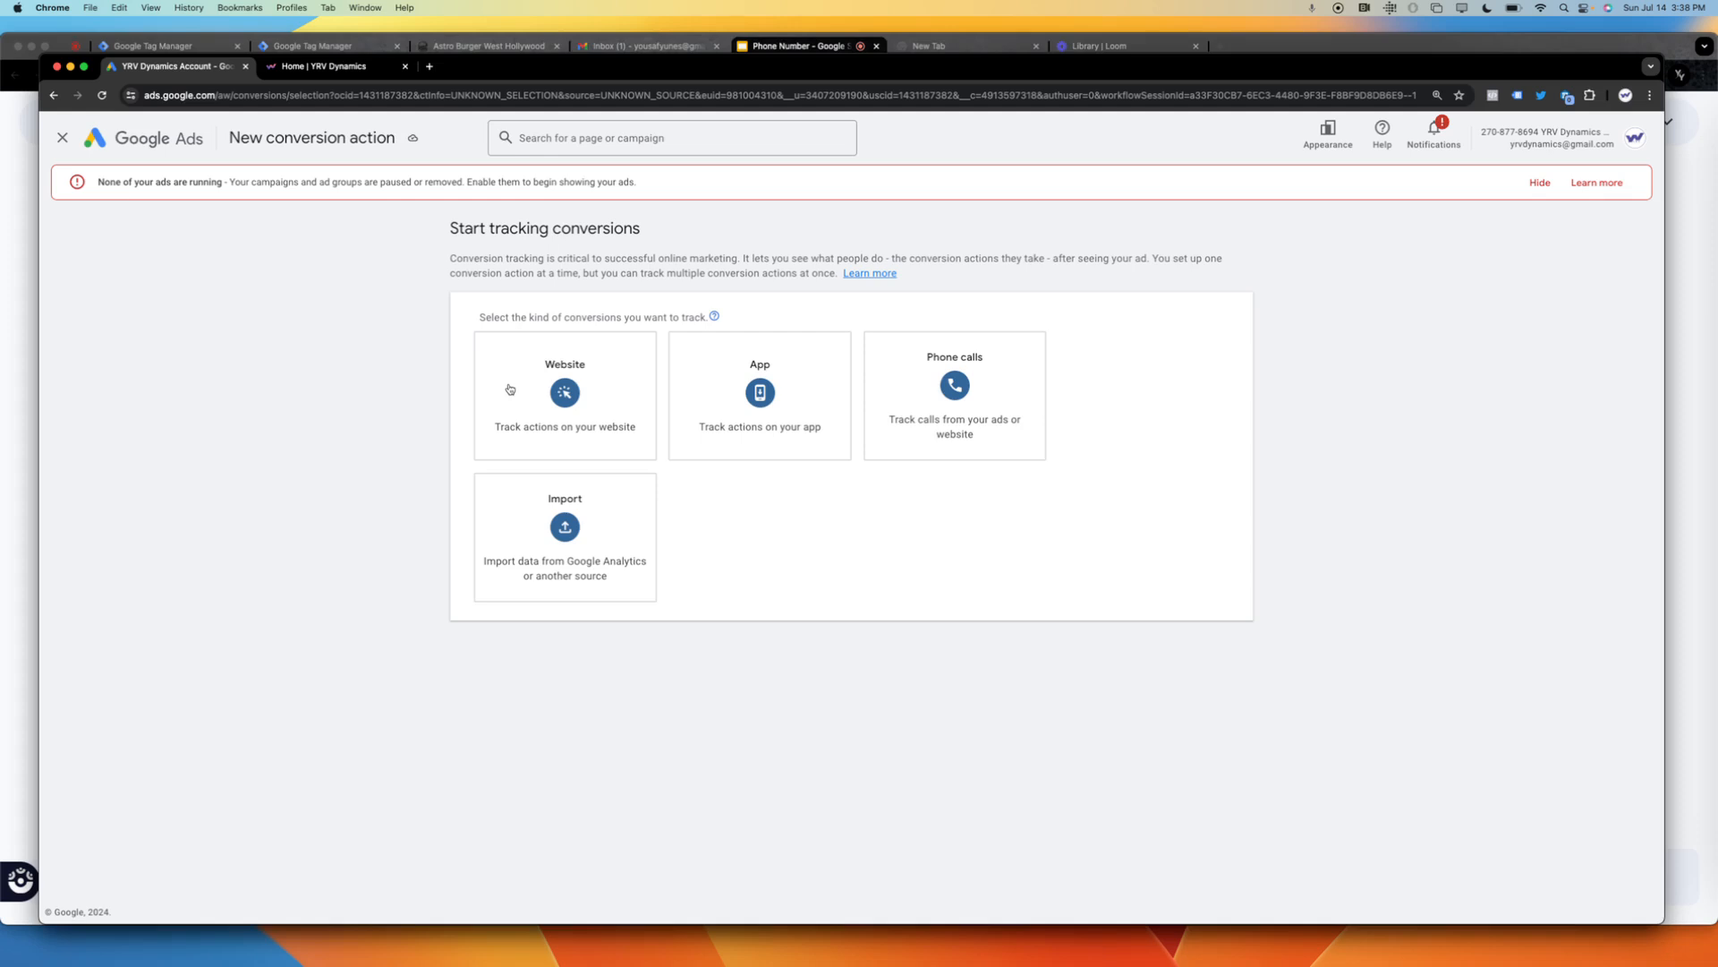
pyautogui.click(890, 407)
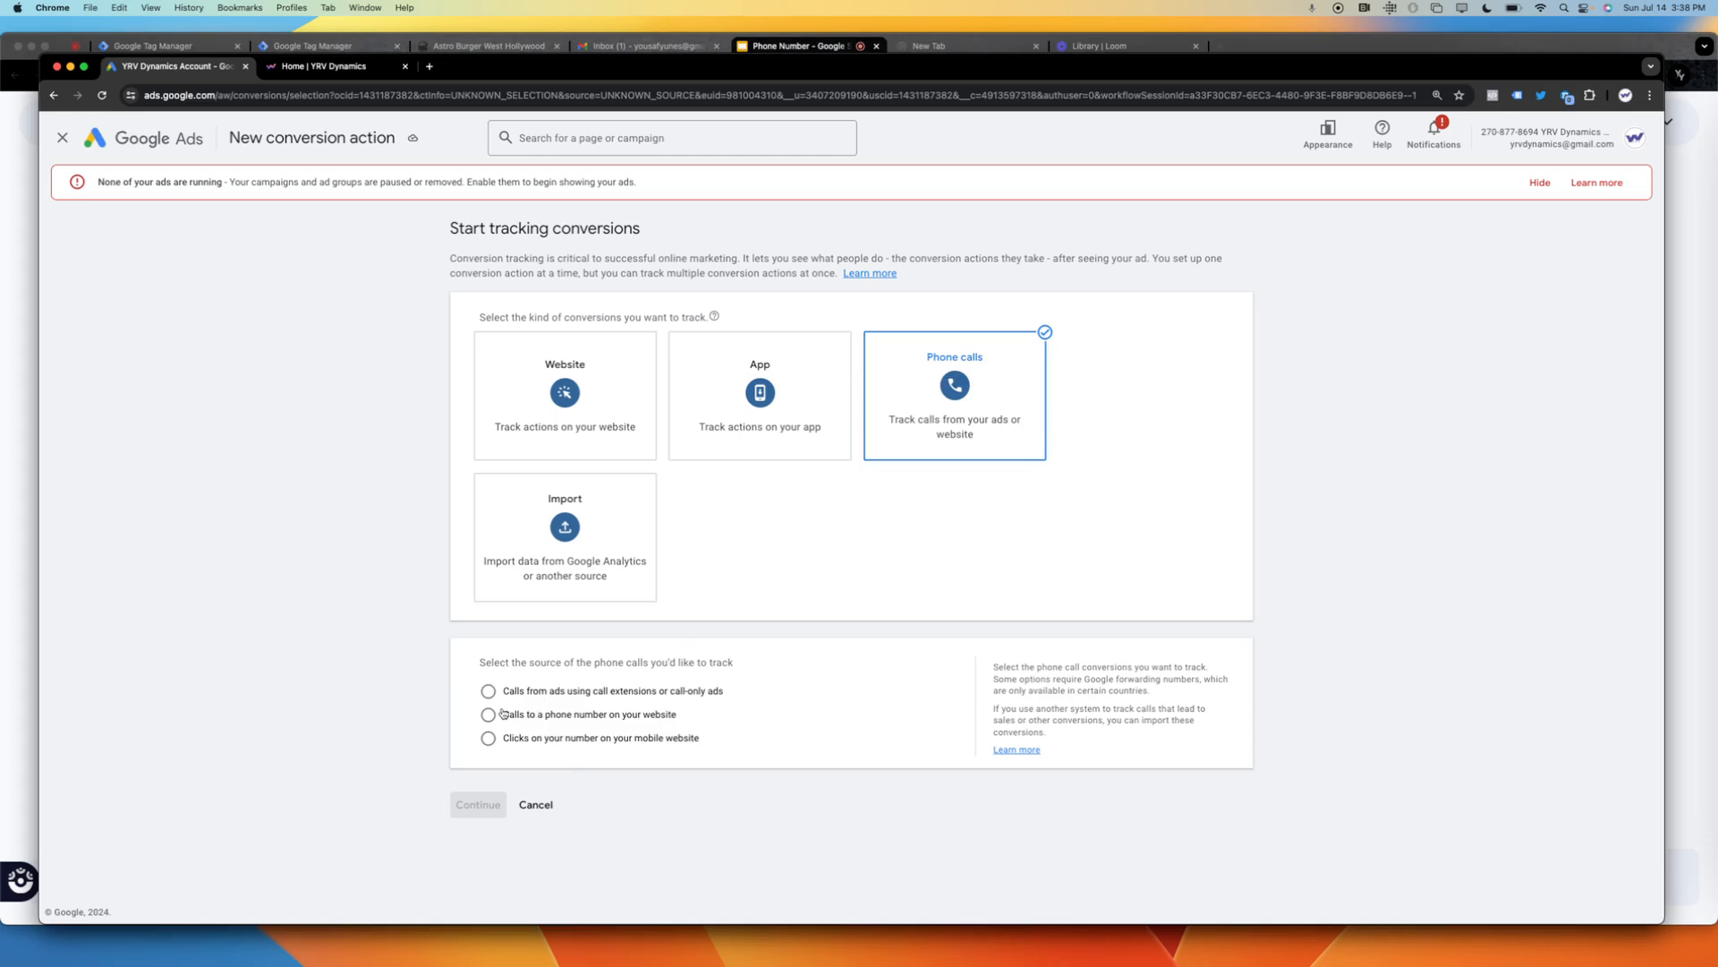
pyautogui.click(645, 721)
pyautogui.click(478, 804)
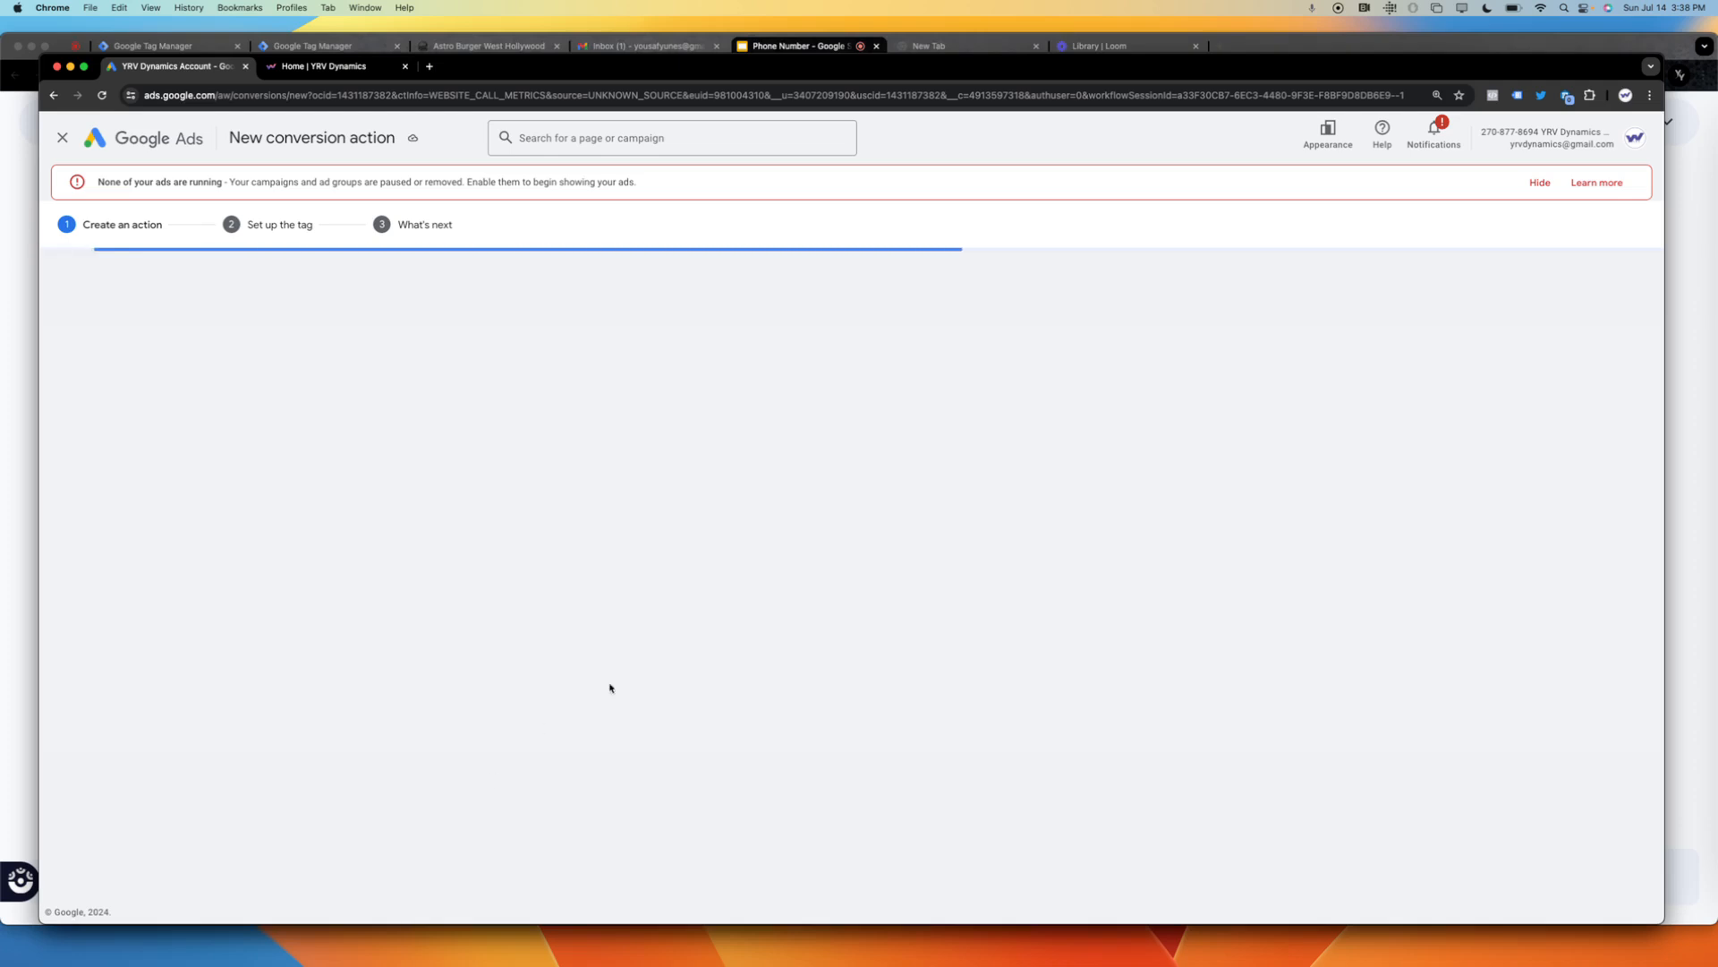
# Name the conversion "YRV Phone Call on Site".
pyautogui.click(742, 415)
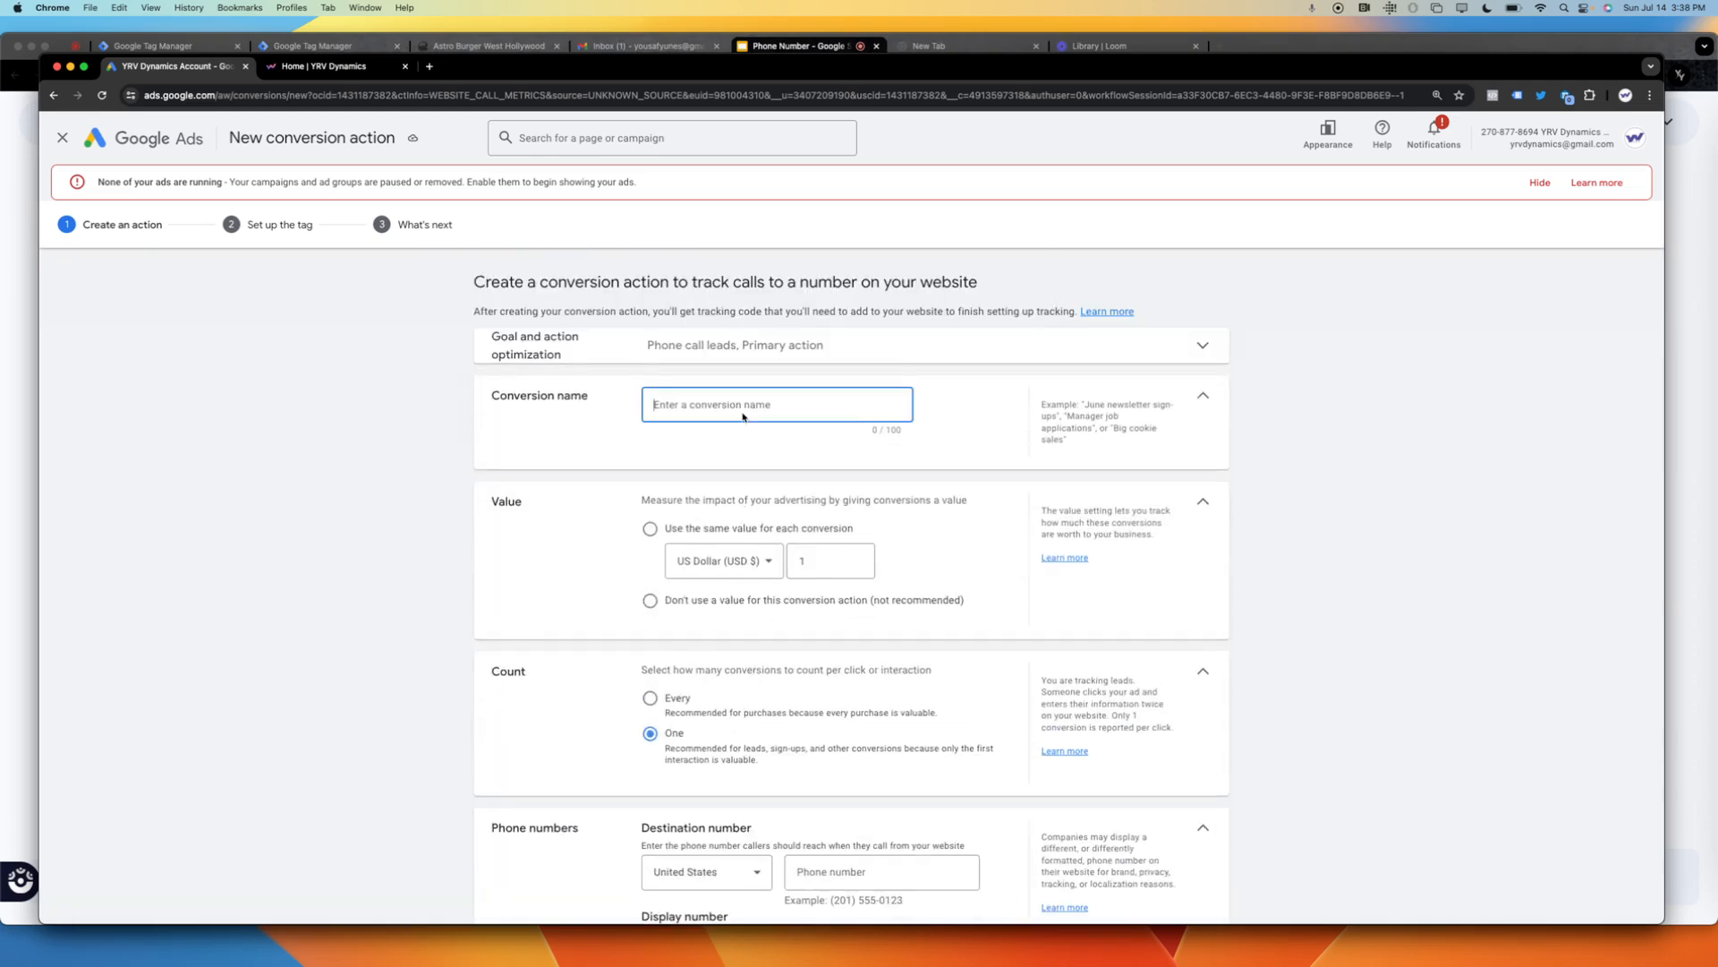
pyautogui.write('YRV Phone cCall on Site')
pyautogui.click(1290, 558)
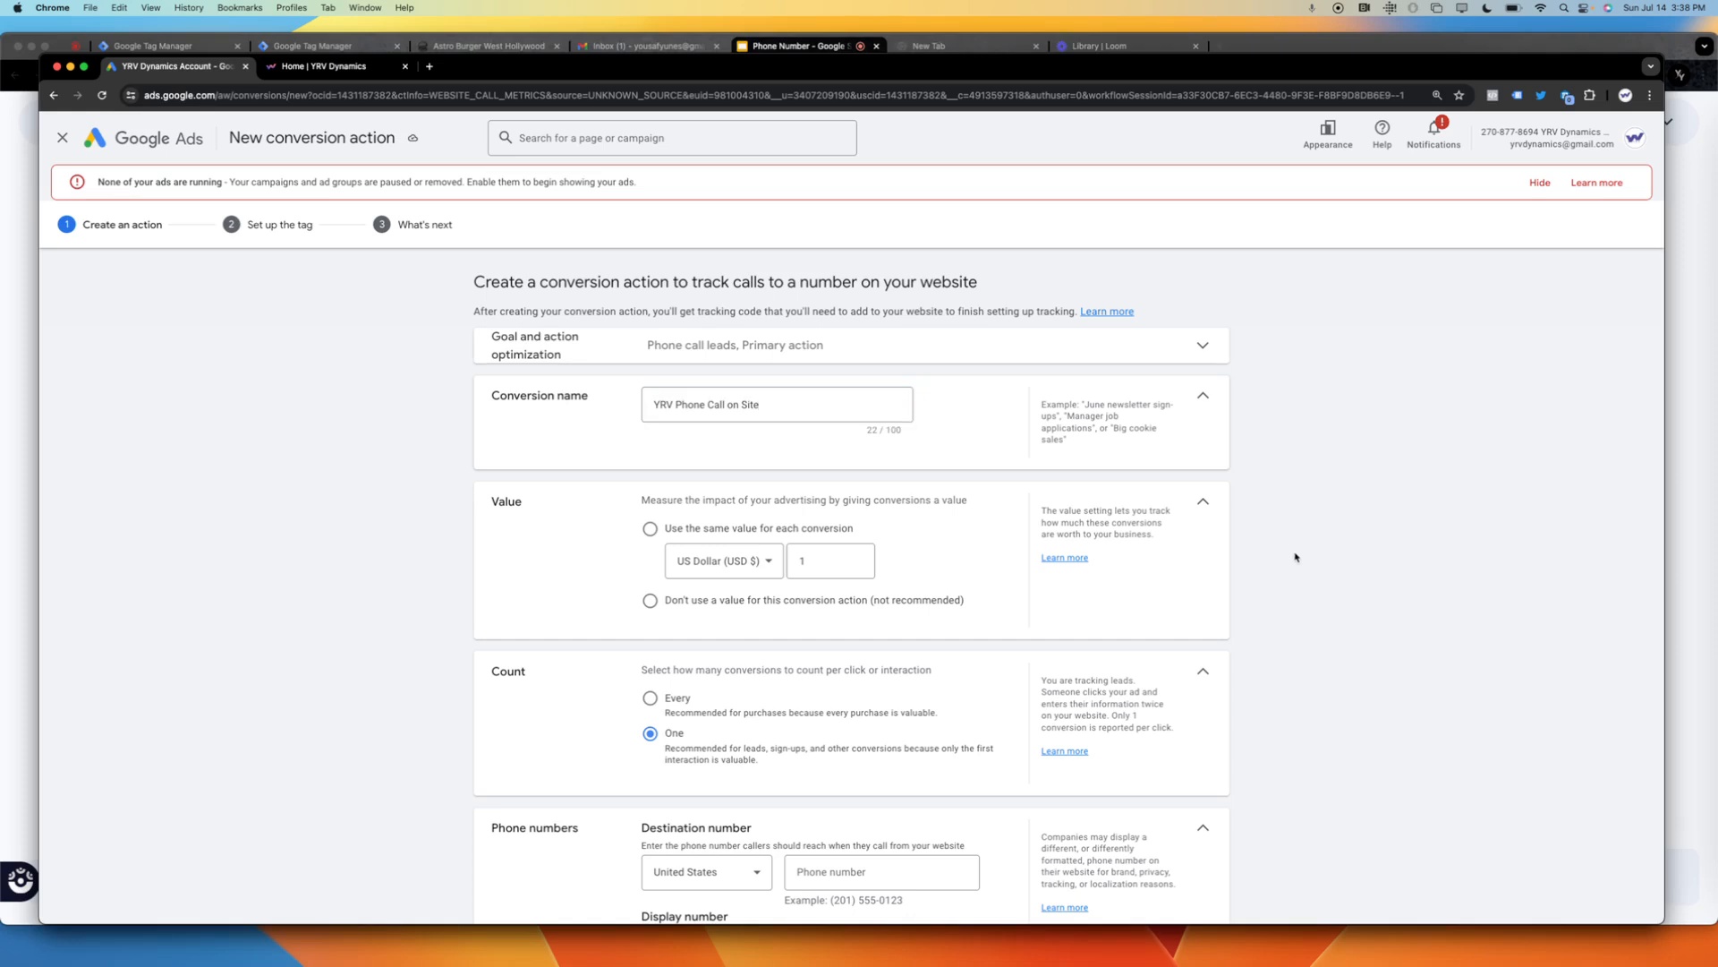
# Use the same value for each conversion and enter the business's destination phone number for the United States.
pyautogui.scroll(-3, 1295, 557)
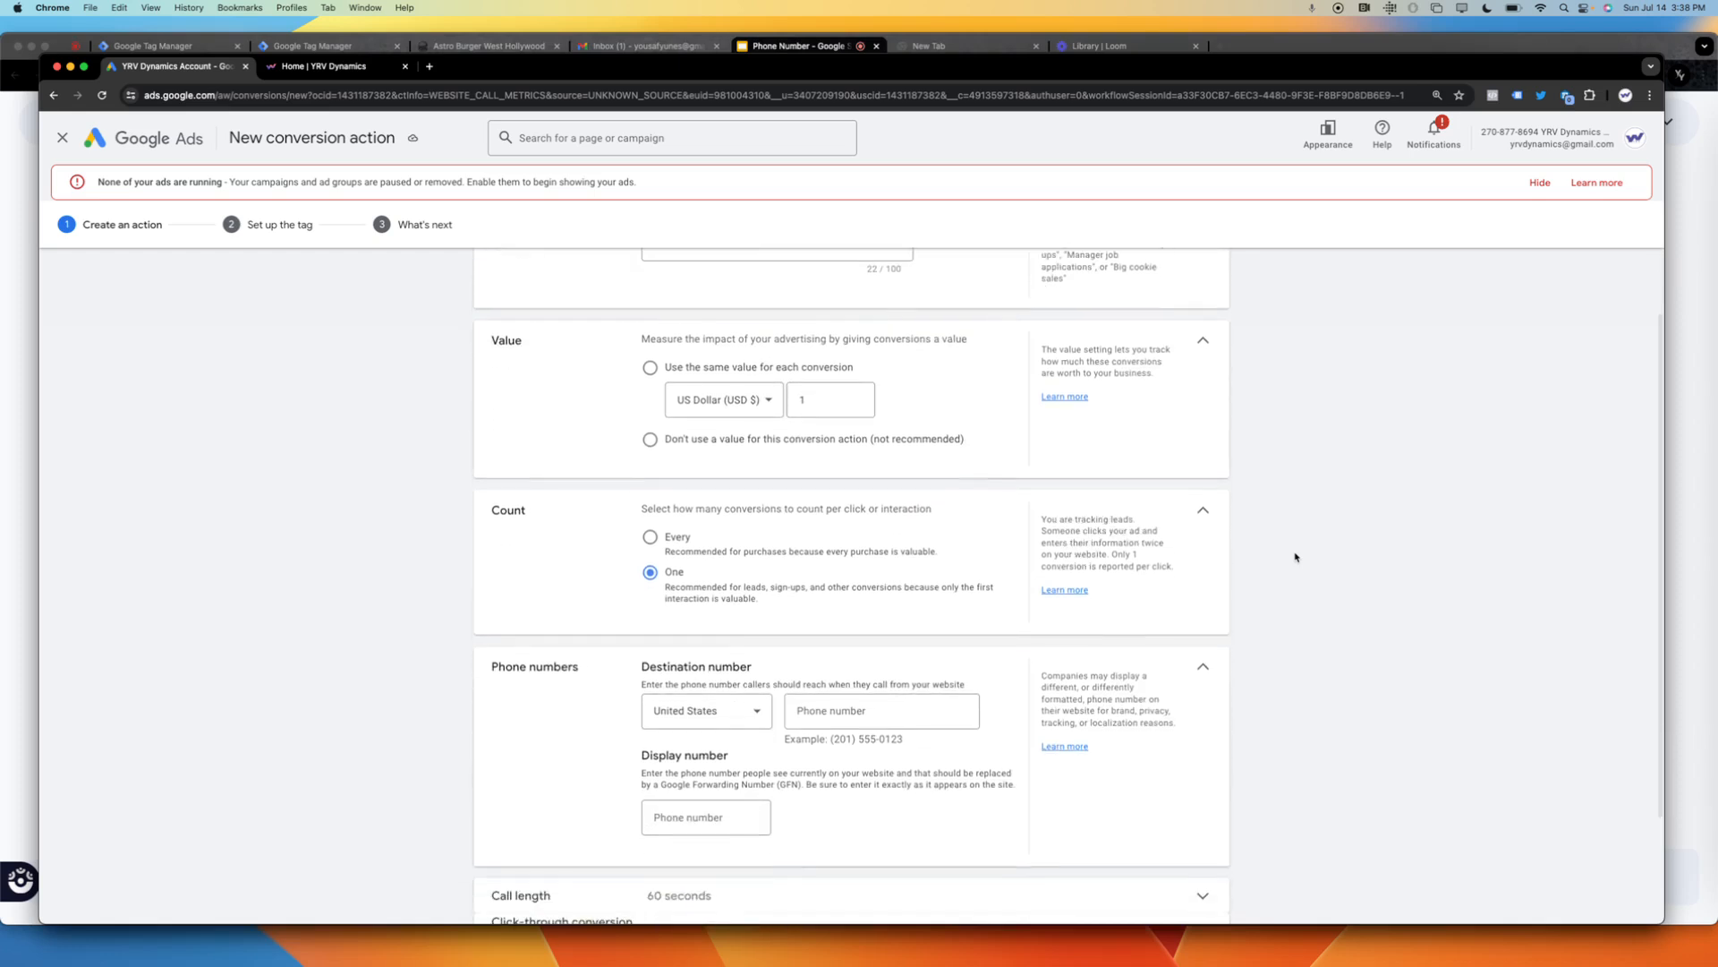
pyautogui.click(642, 374)
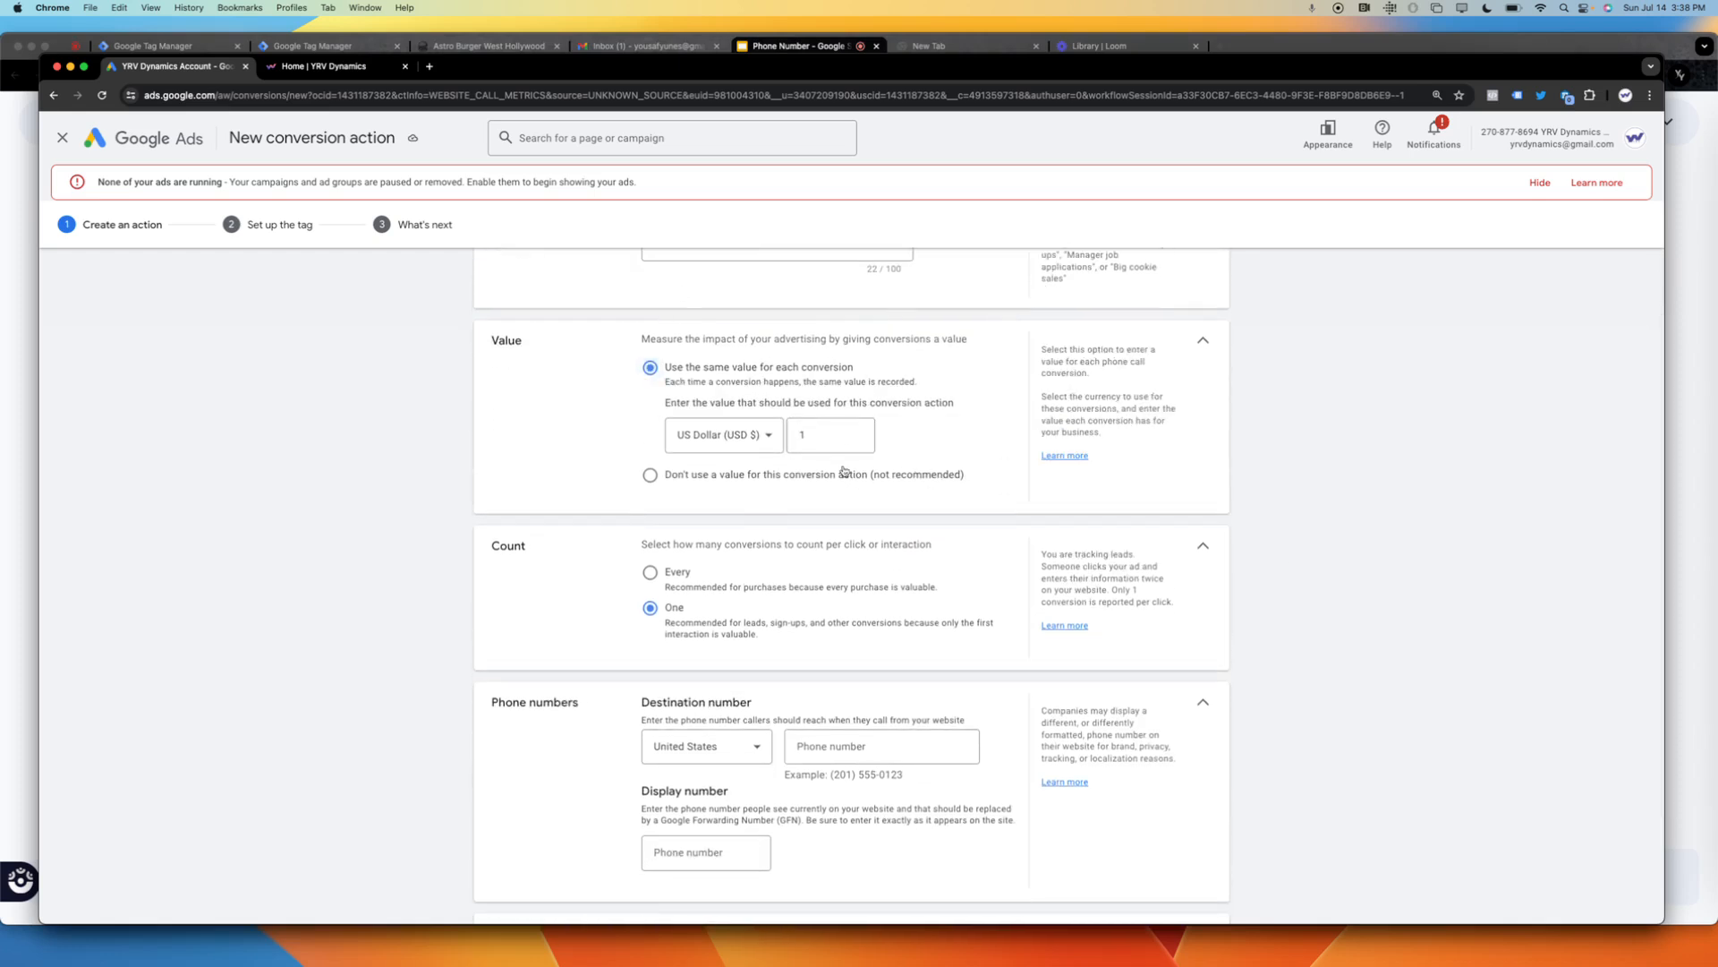
pyautogui.click(848, 747)
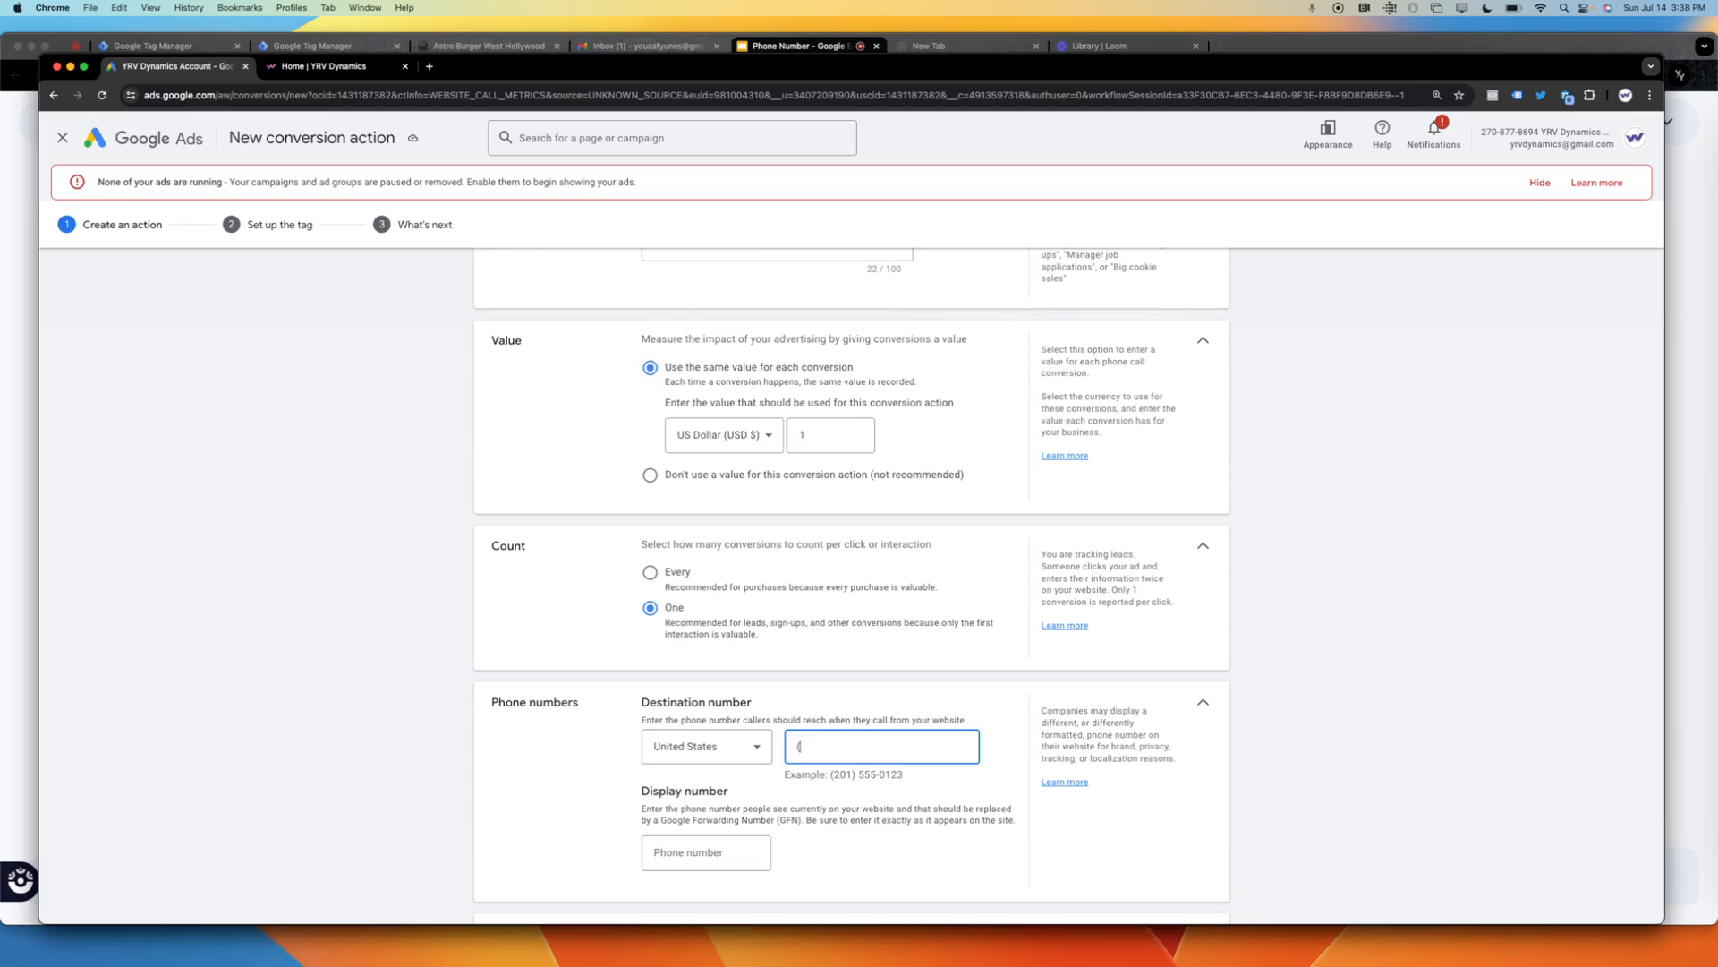
pyautogui.click(1313, 737)
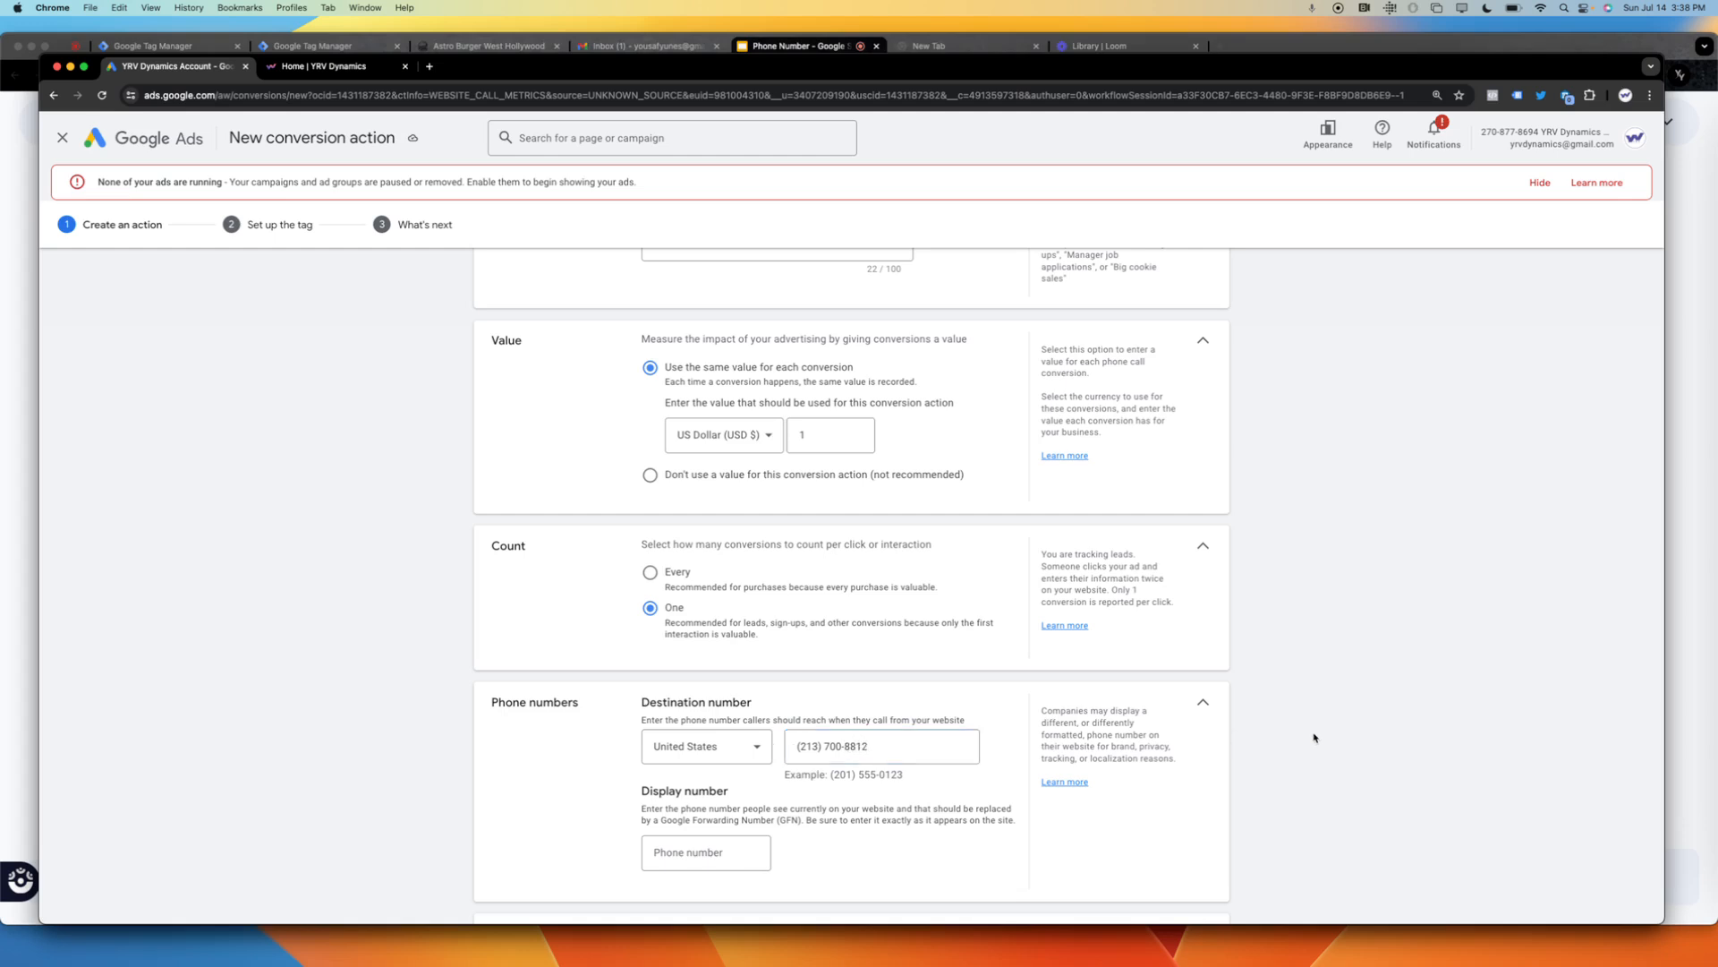
# Enter the business's phone number as the display number shown on the website.
pyautogui.scroll(-3, 1314, 738)
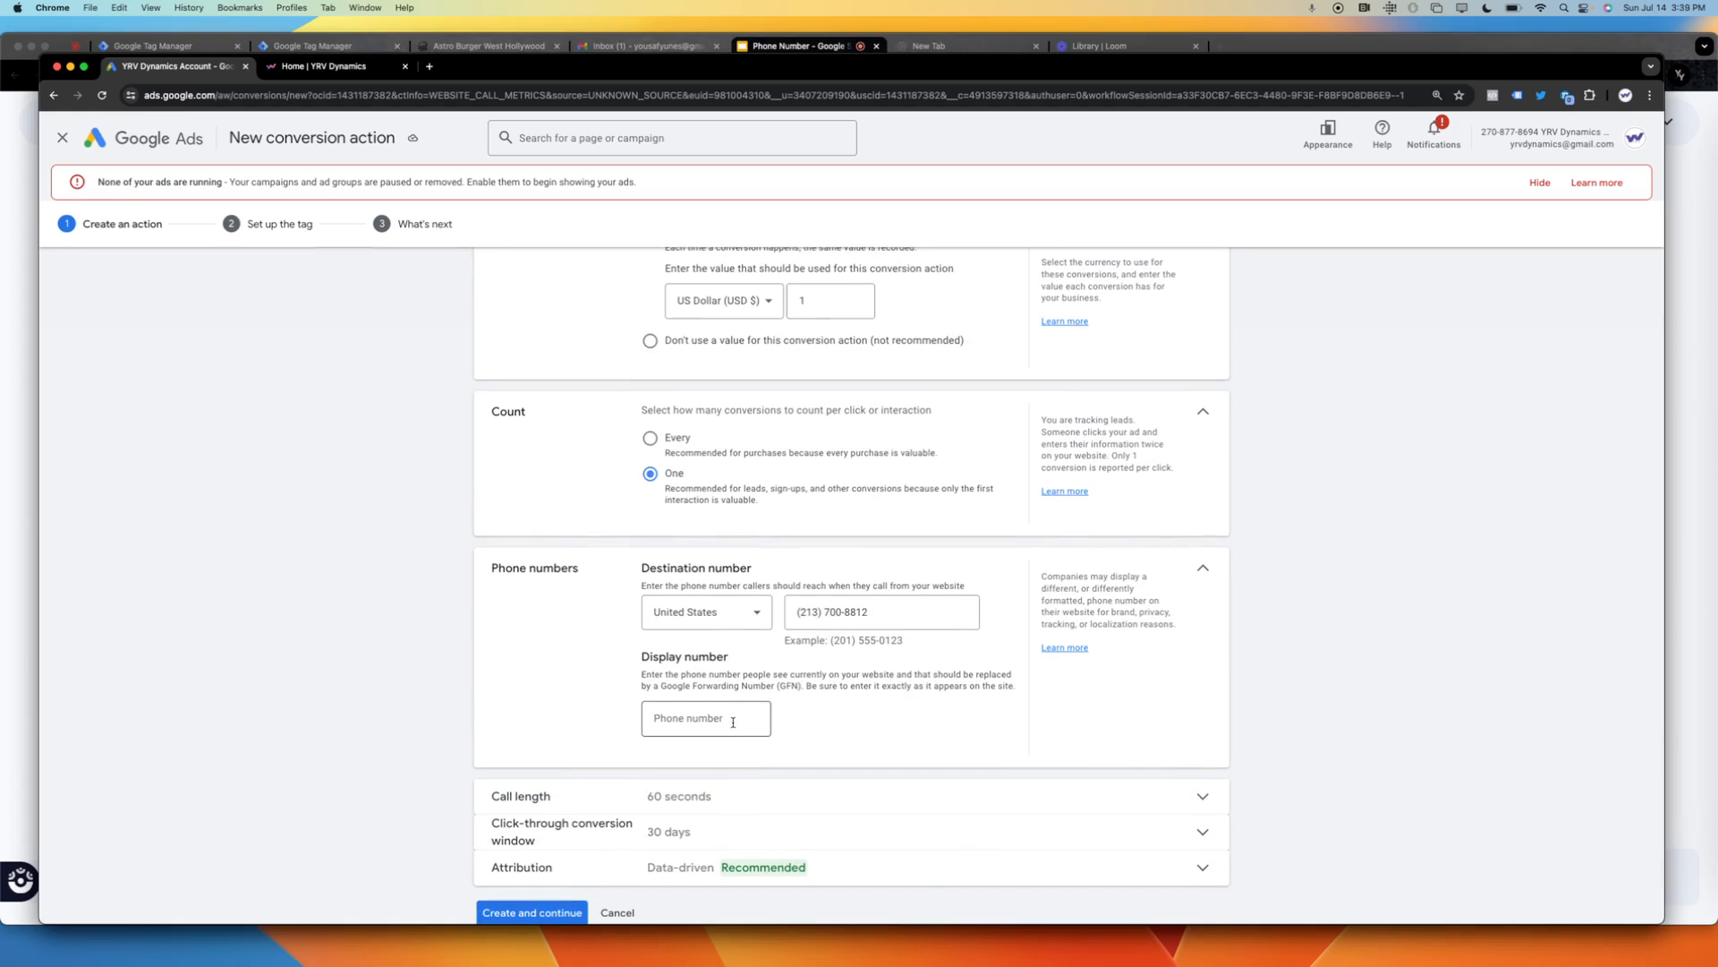
pyautogui.click(733, 722)
pyautogui.click(1324, 707)
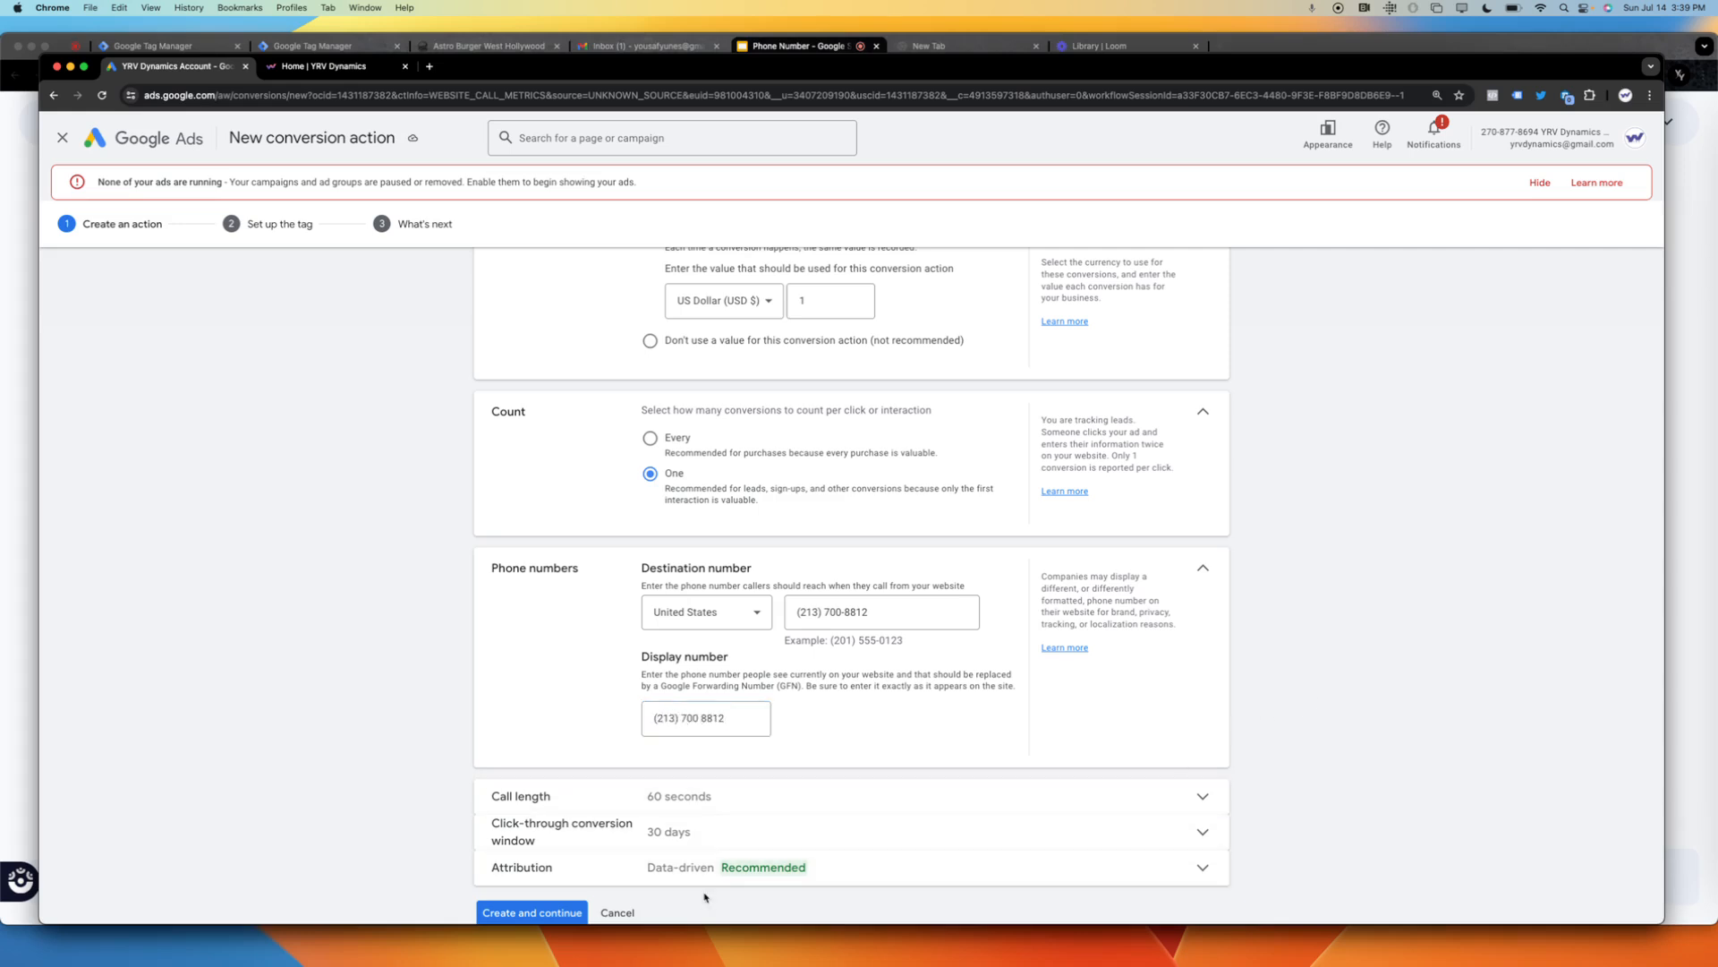
# Create the conversion action and open its Google Tag Manager instructions, highlighting the conversion ID and conversion label.
pyautogui.click(555, 912)
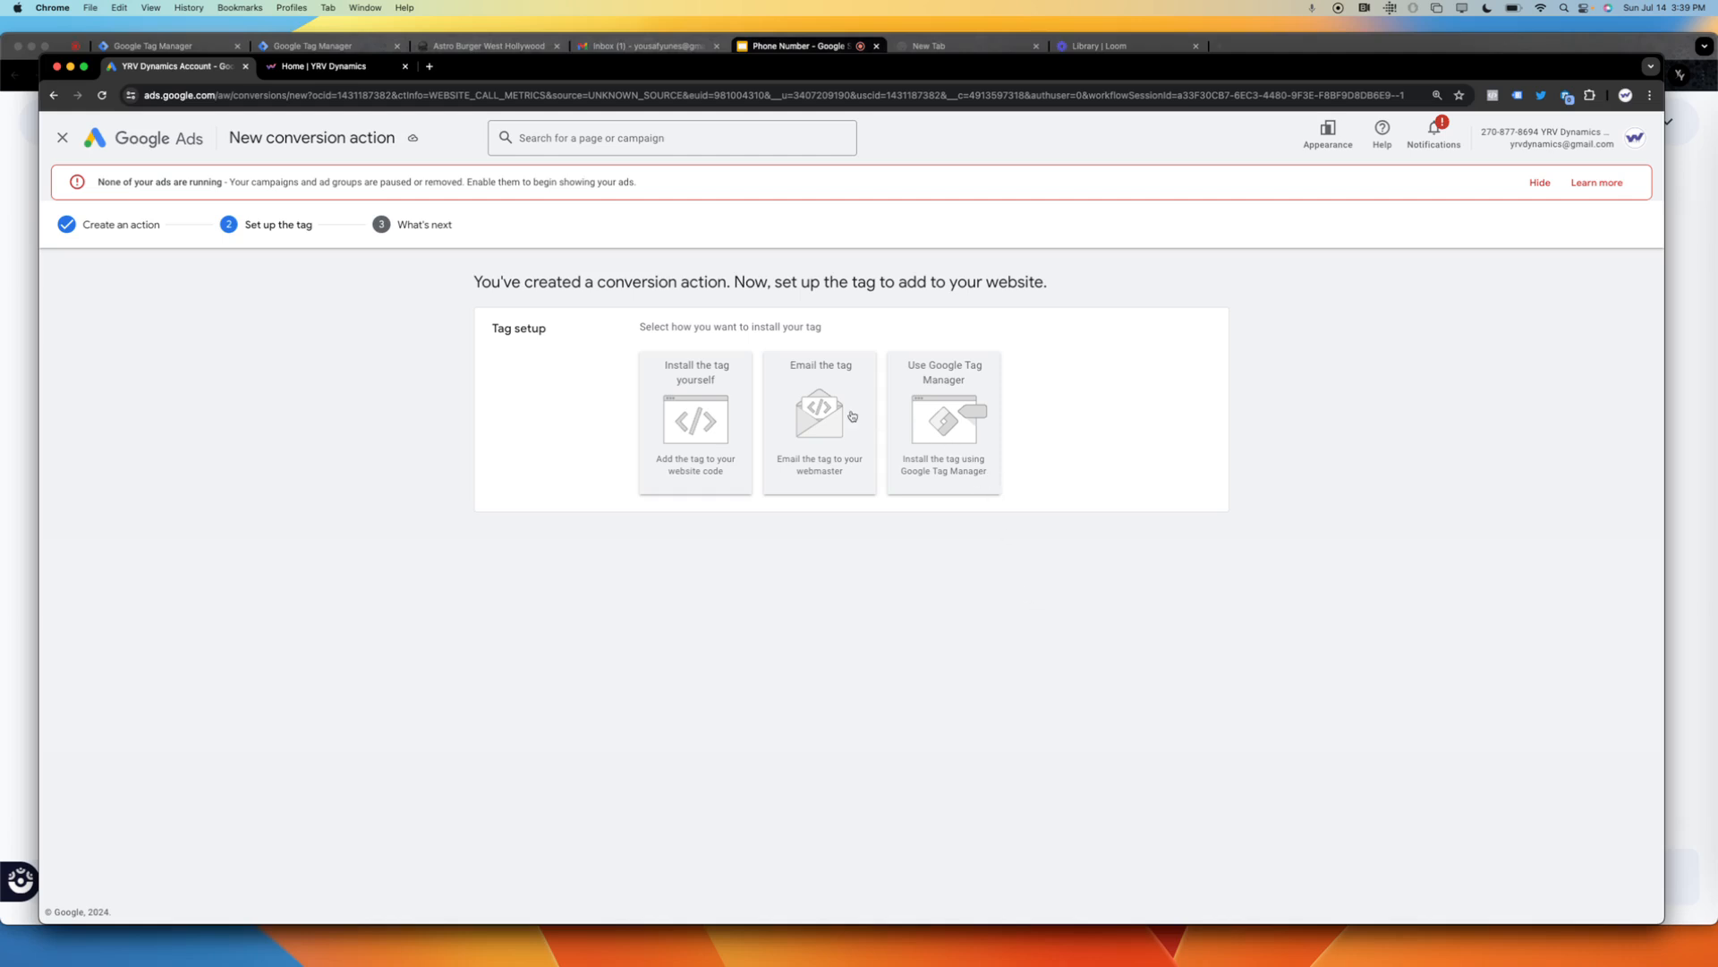
pyautogui.click(972, 427)
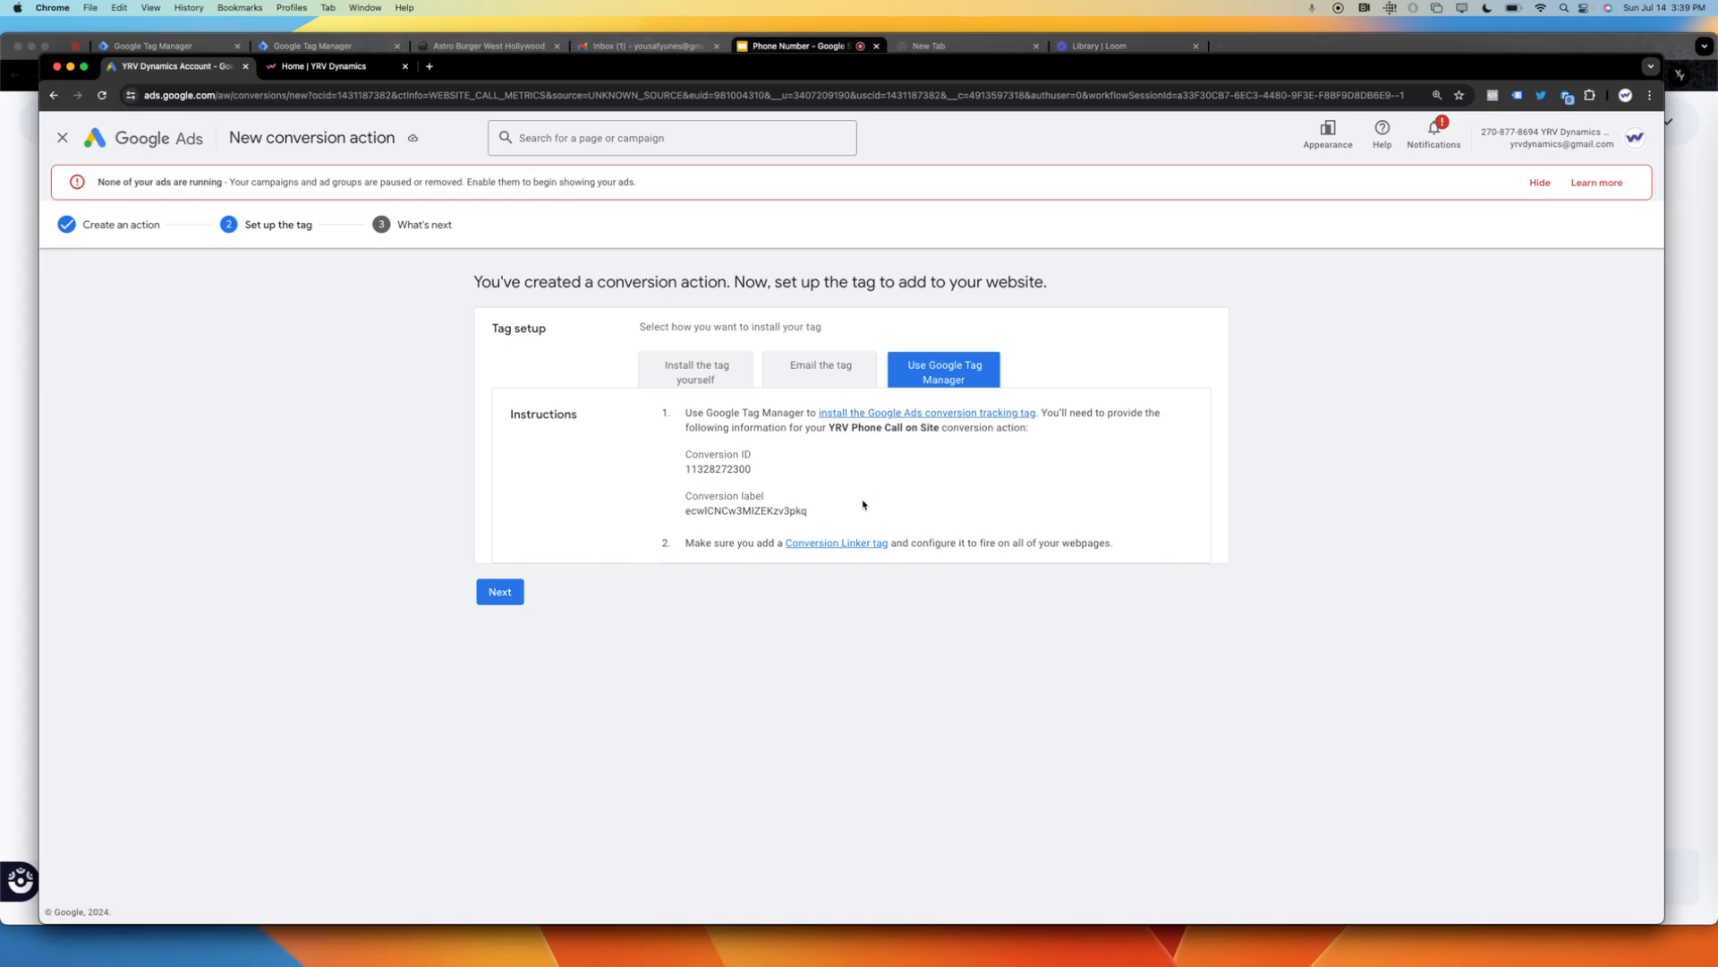
pyautogui.moveTo(810, 512); pyautogui.dragTo(682, 461)
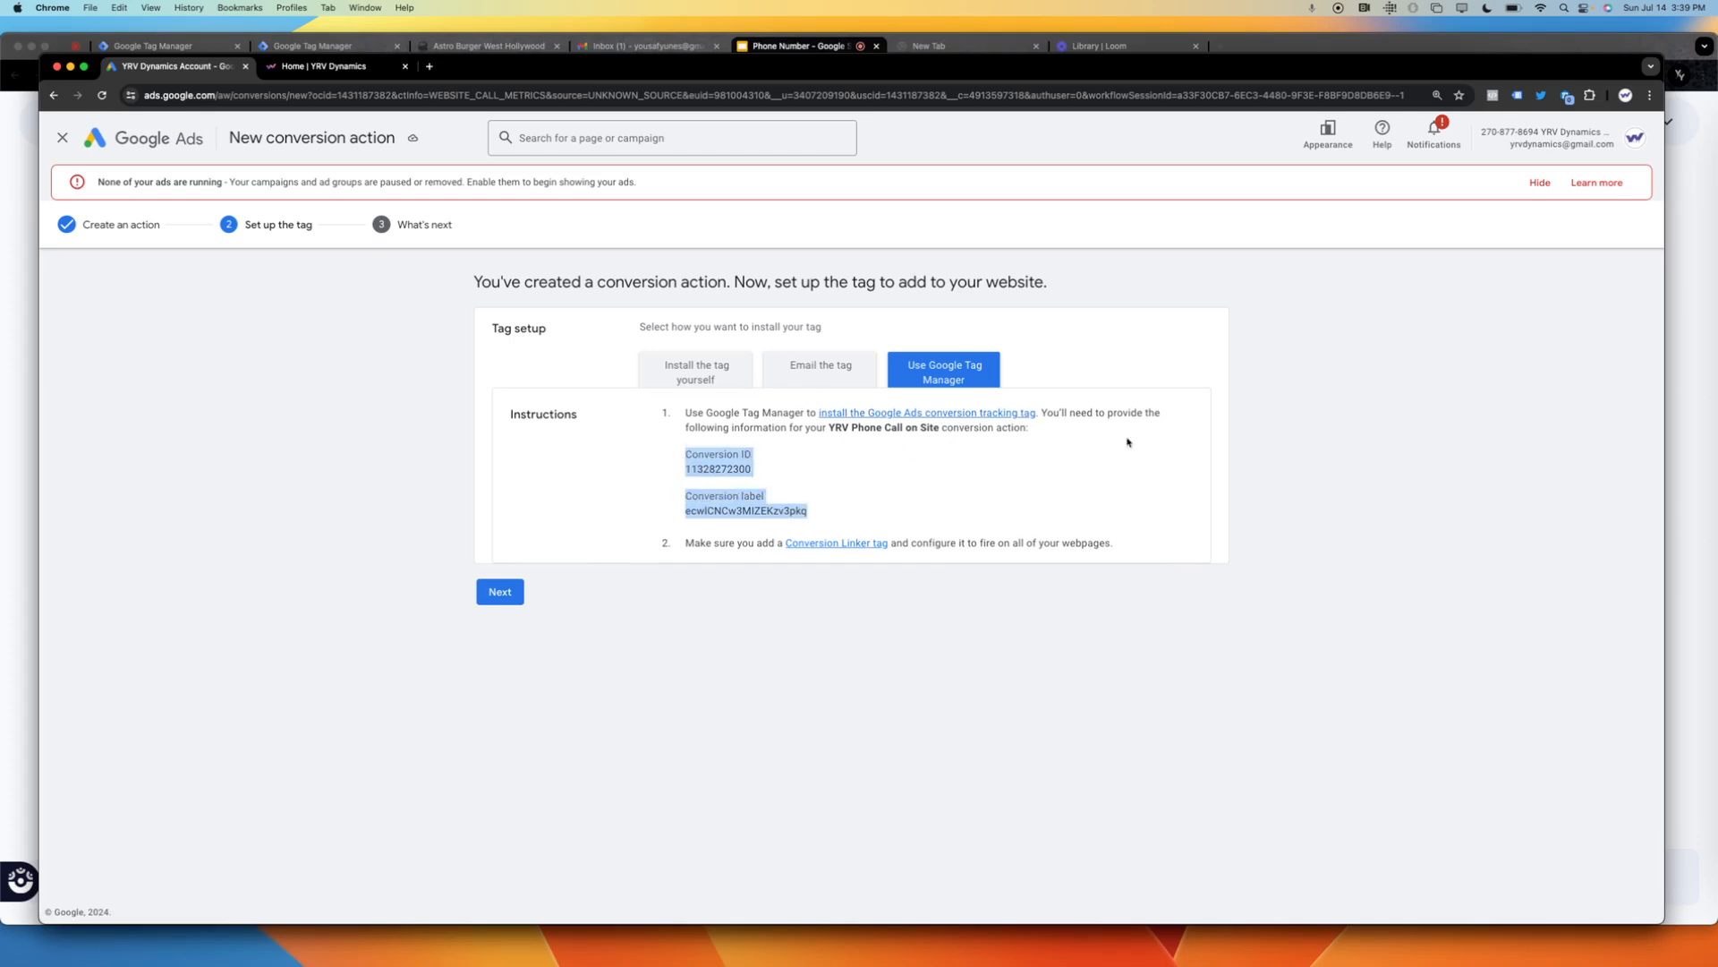
# Switch to Google Tag Manager and close the untitled tag, discarding its unsaved changes.
pyautogui.click(1252, 46)
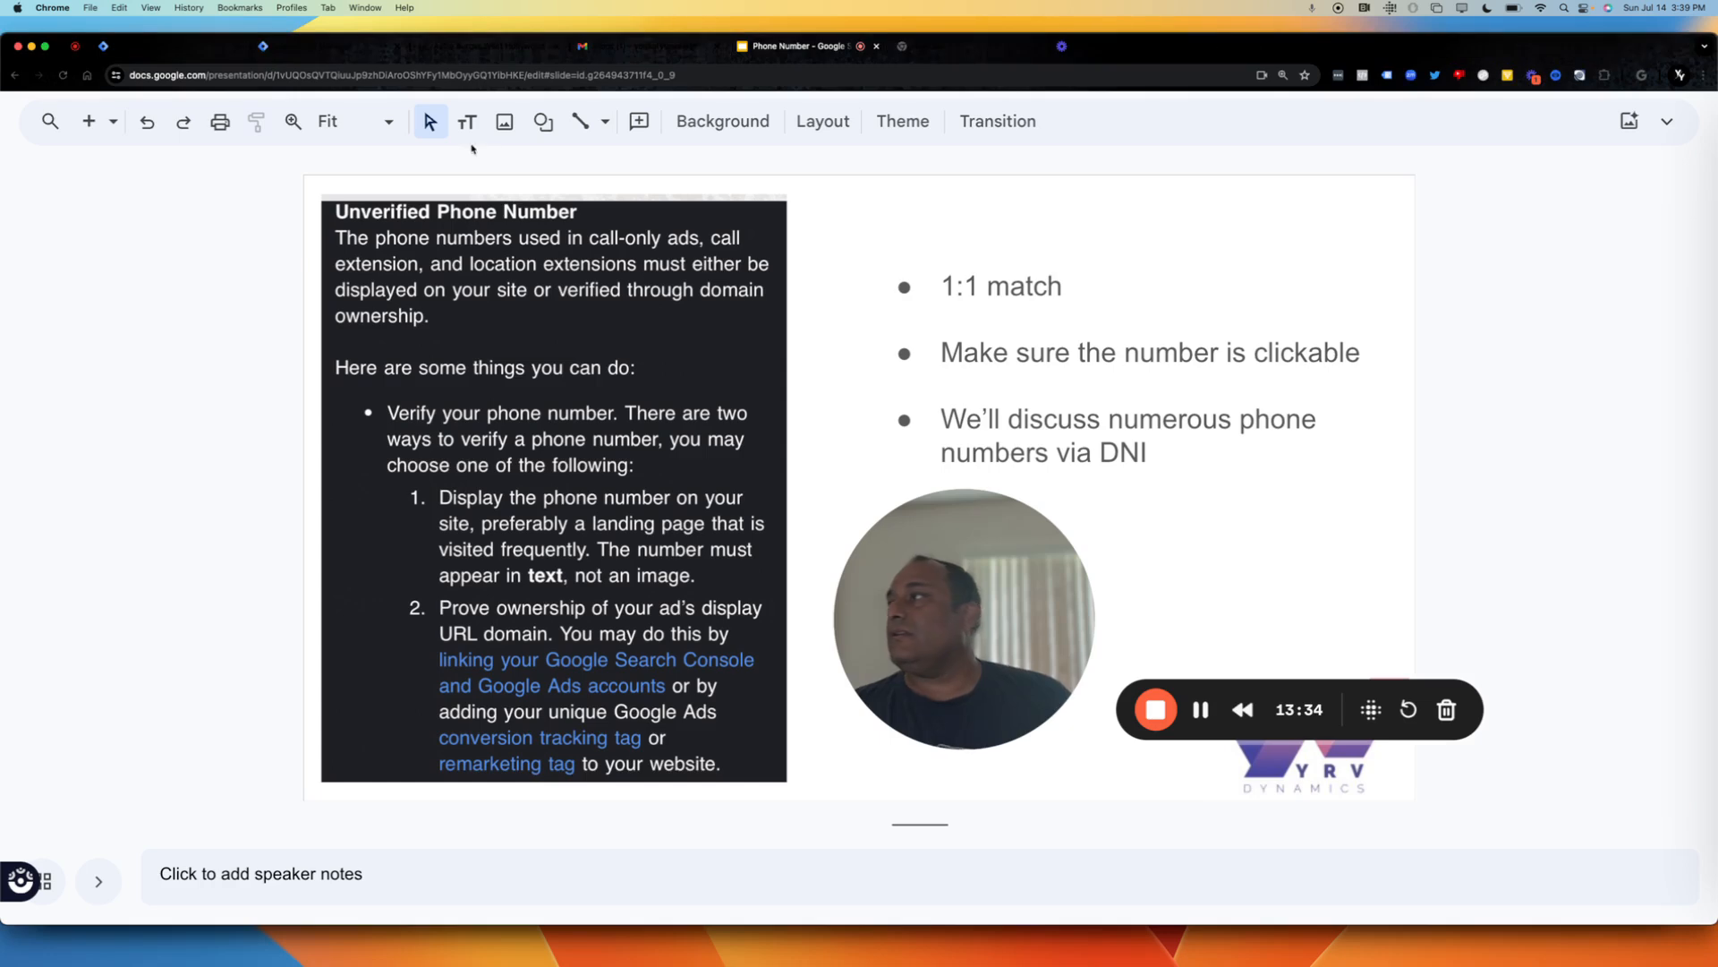
pyautogui.click(325, 51)
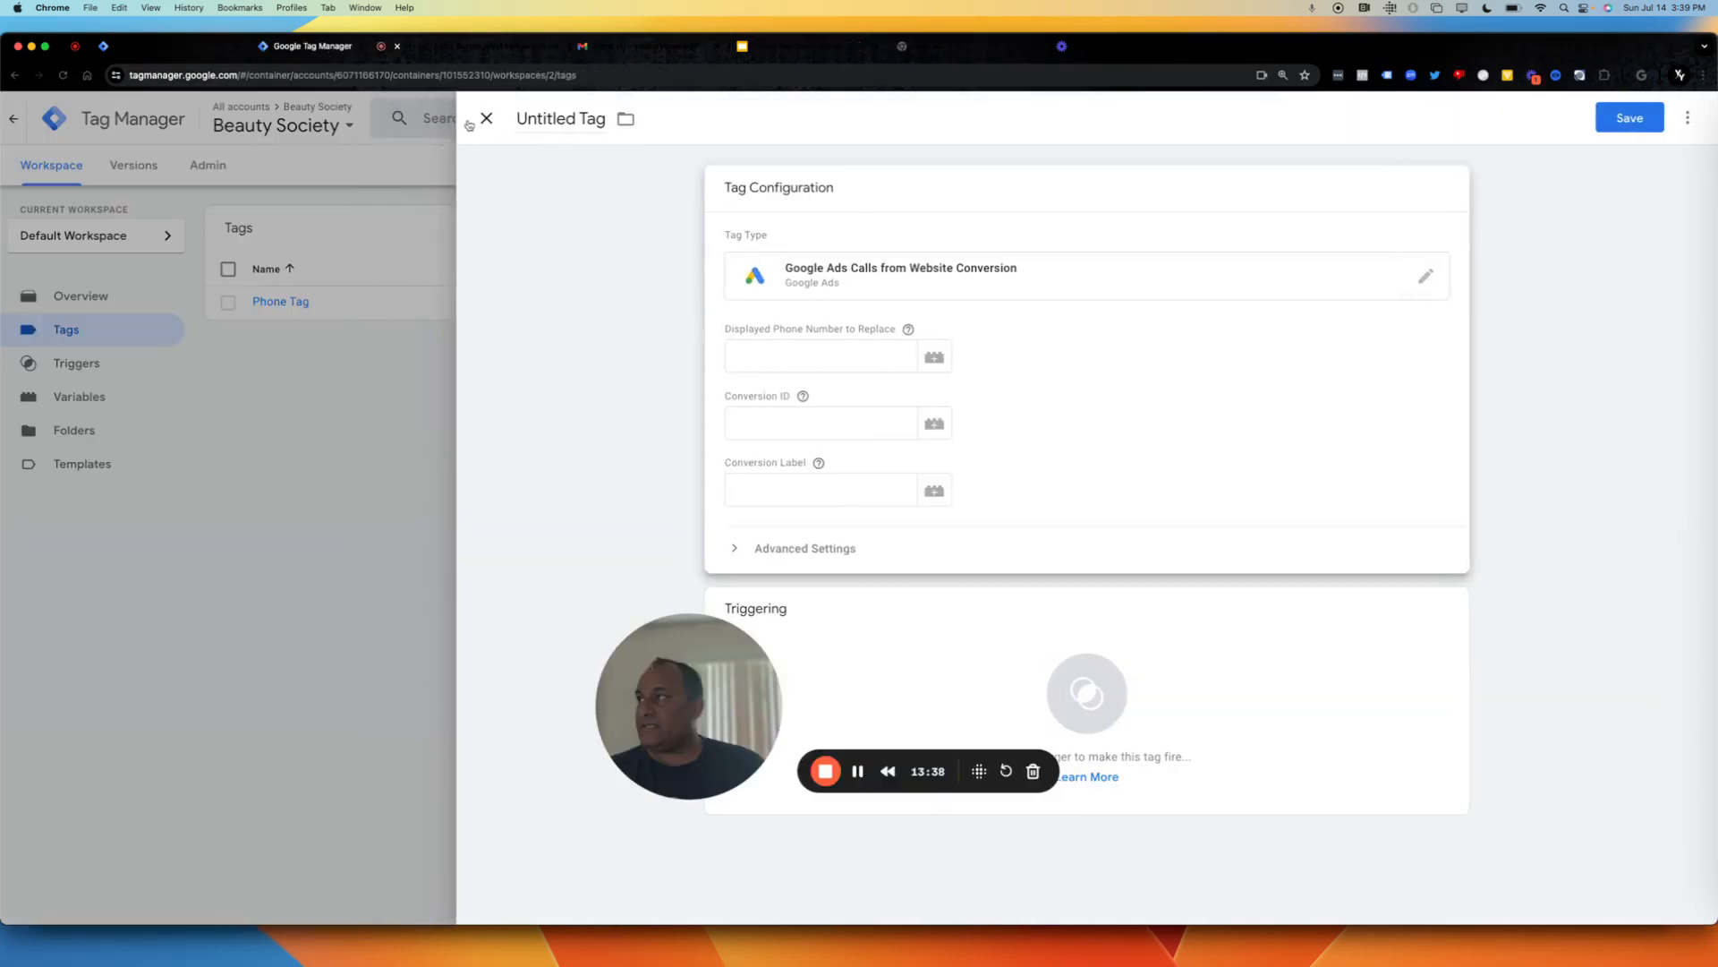
pyautogui.click(484, 119)
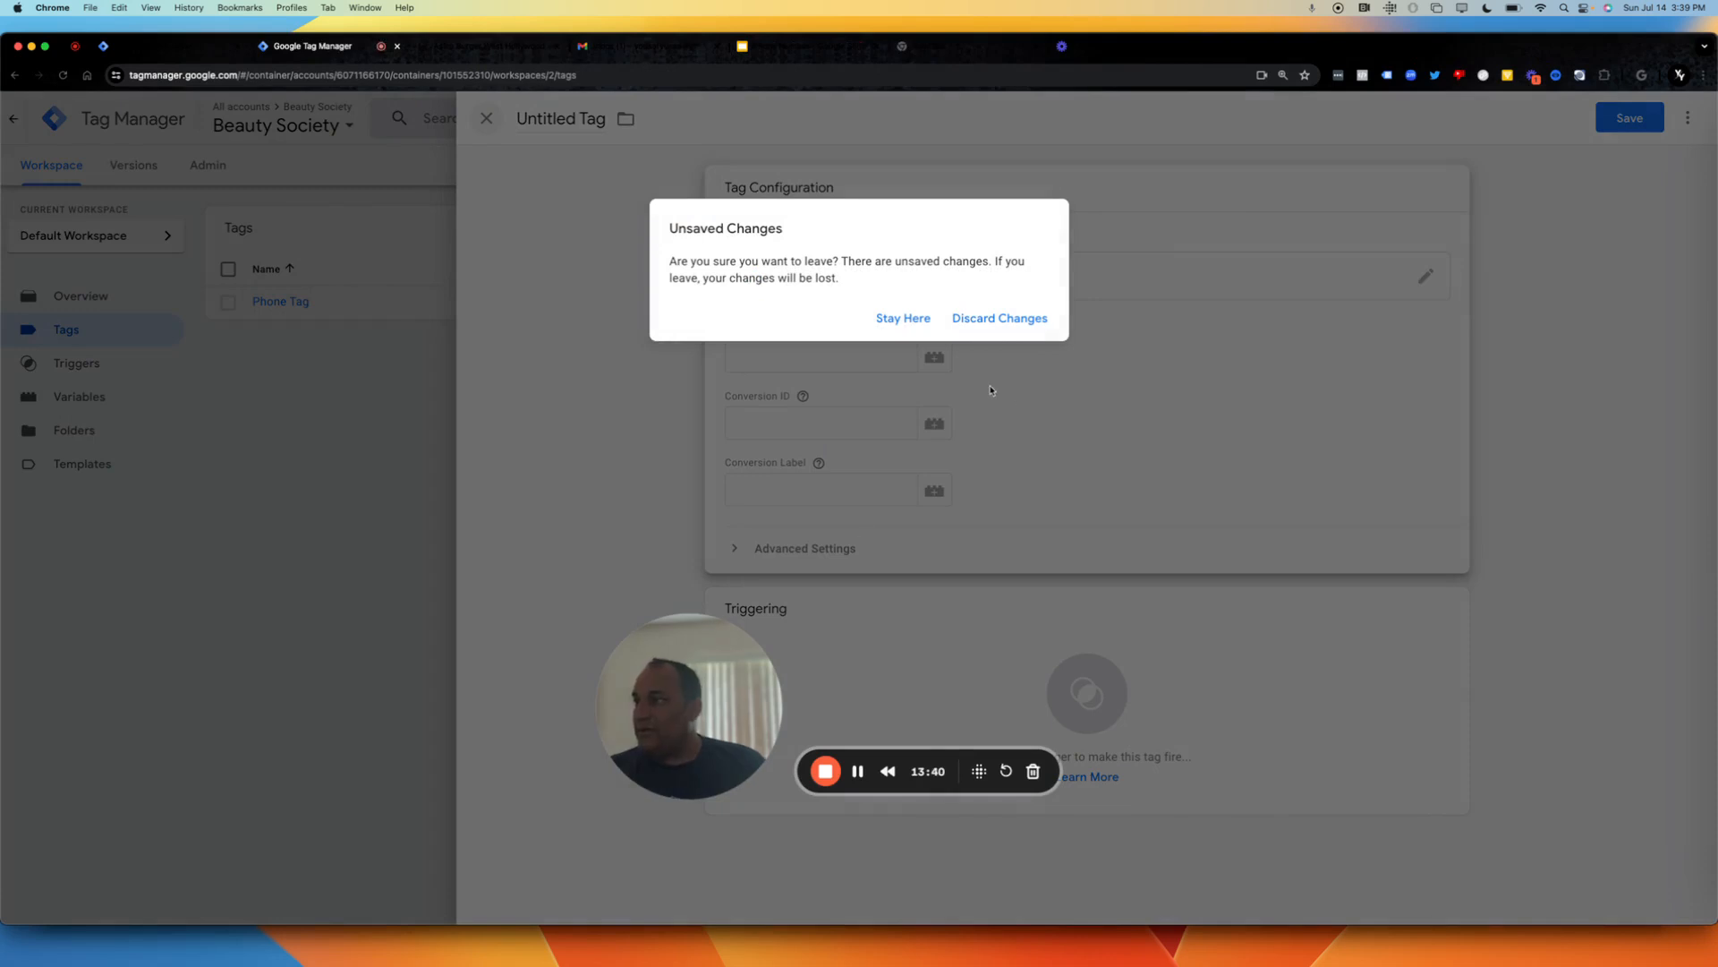
pyautogui.click(999, 319)
pyautogui.moveTo(688, 745); pyautogui.dragTo(153, 855)
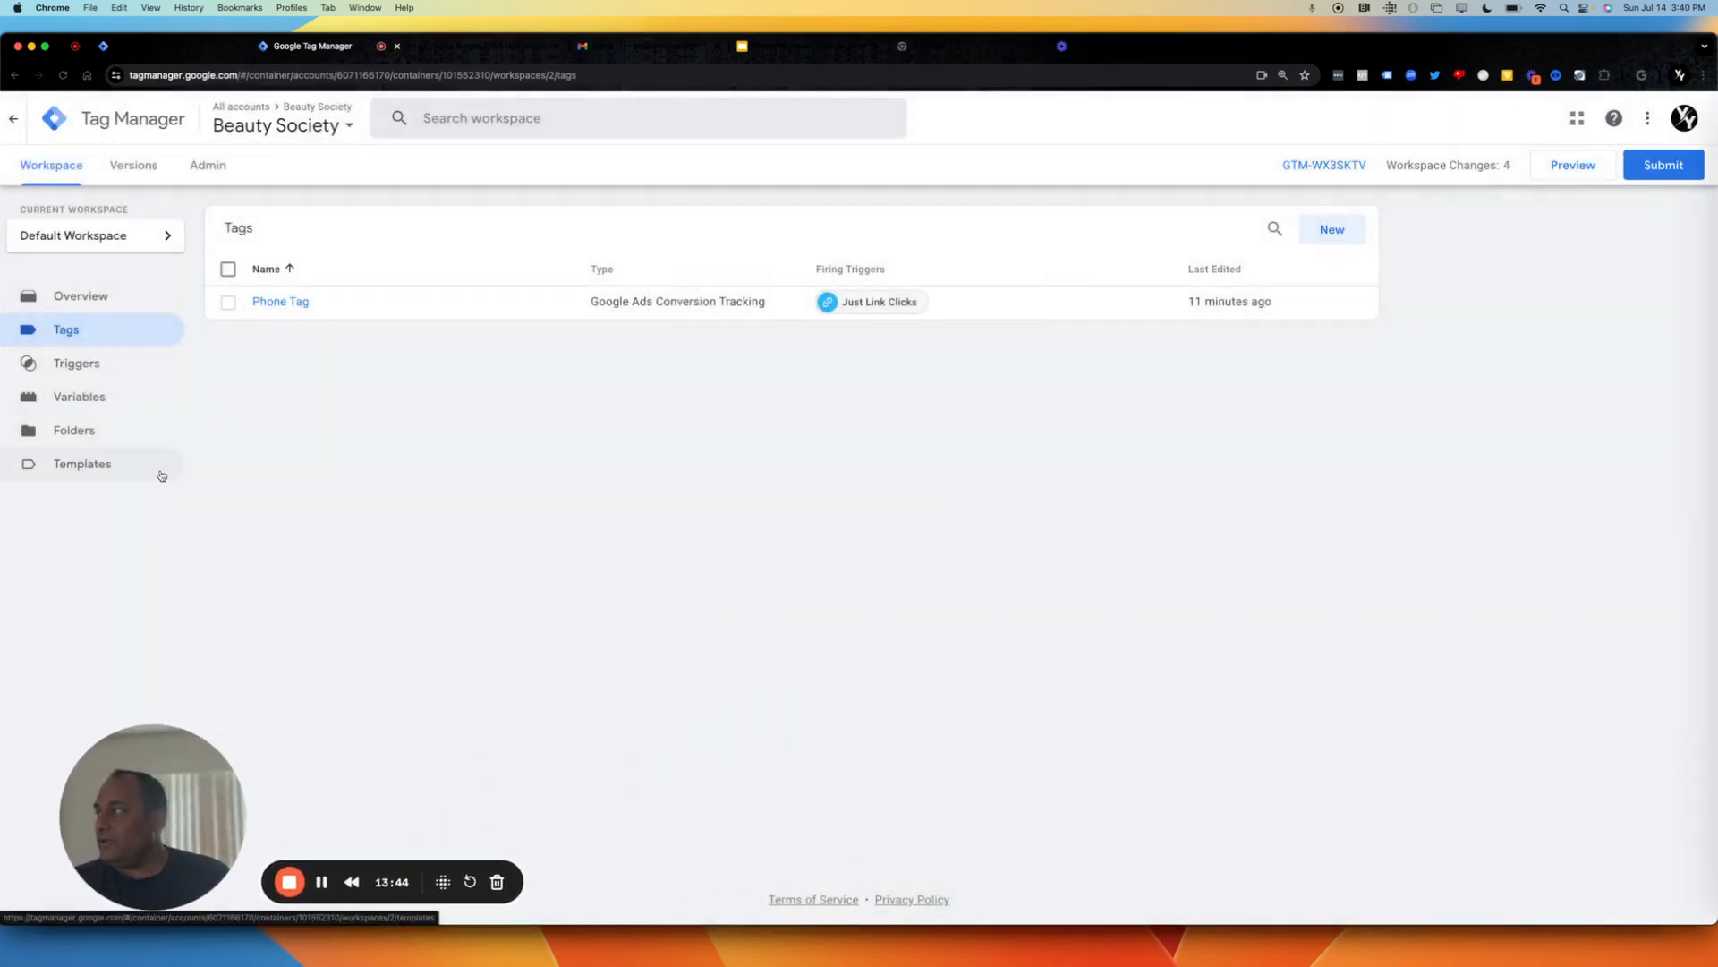
# Delete Phone Tag from the Beauty Society container's tags.
pyautogui.click(228, 268)
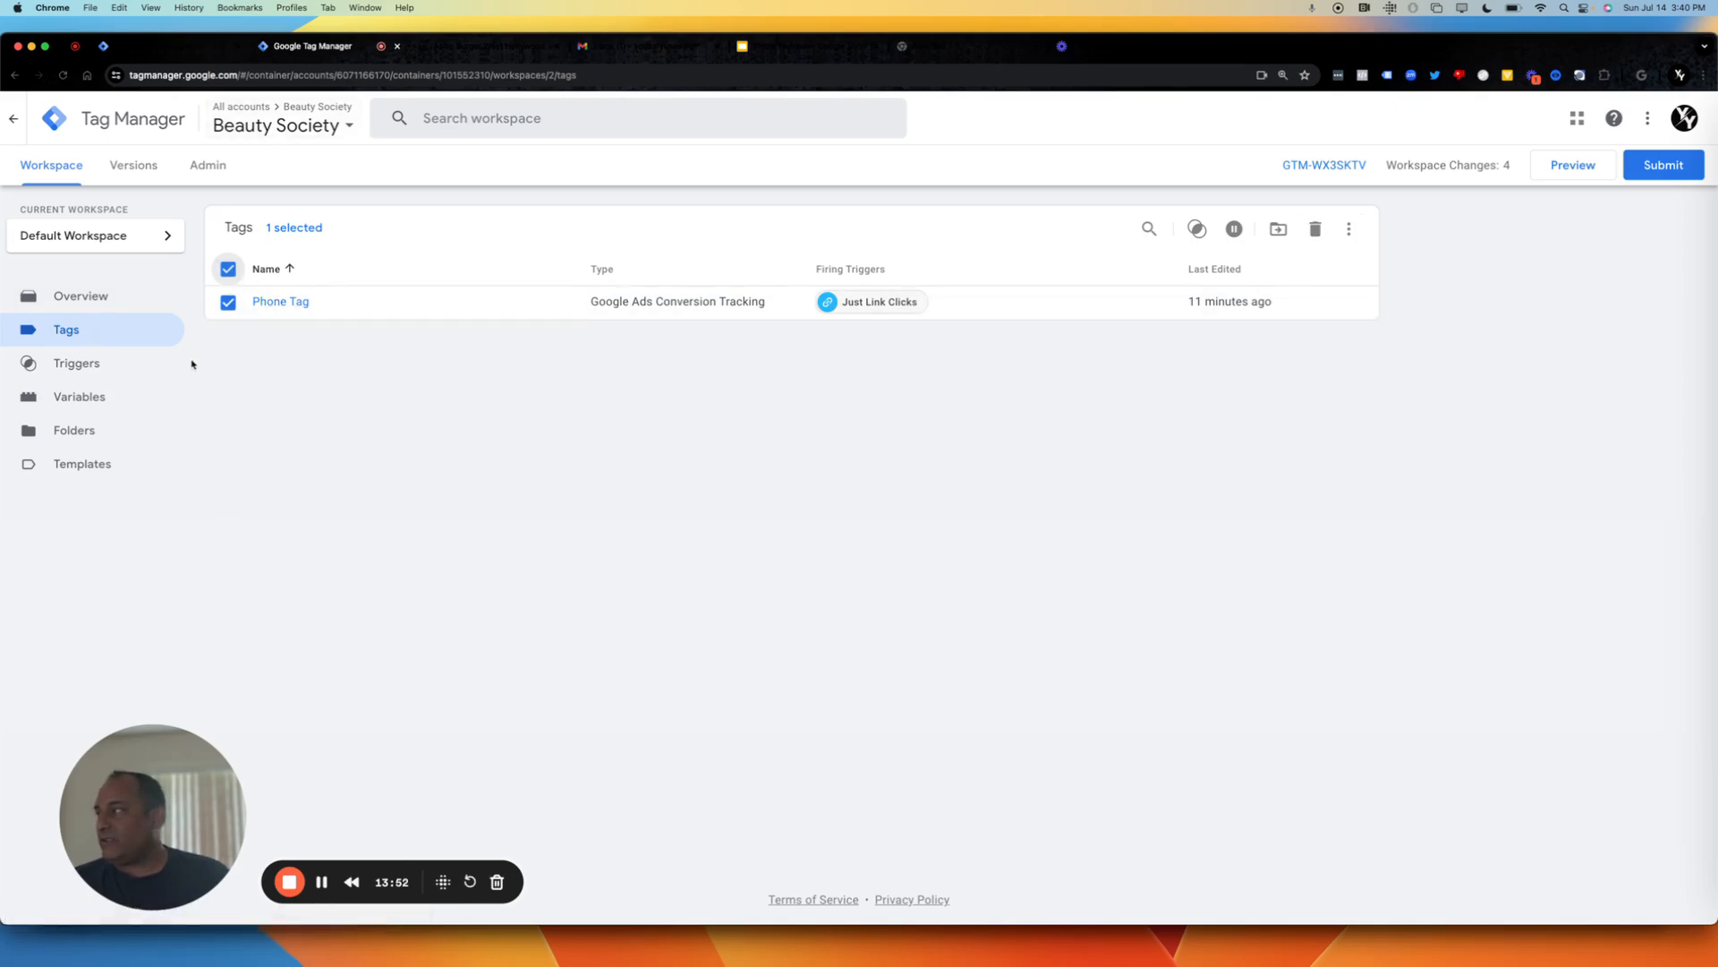
pyautogui.click(1316, 231)
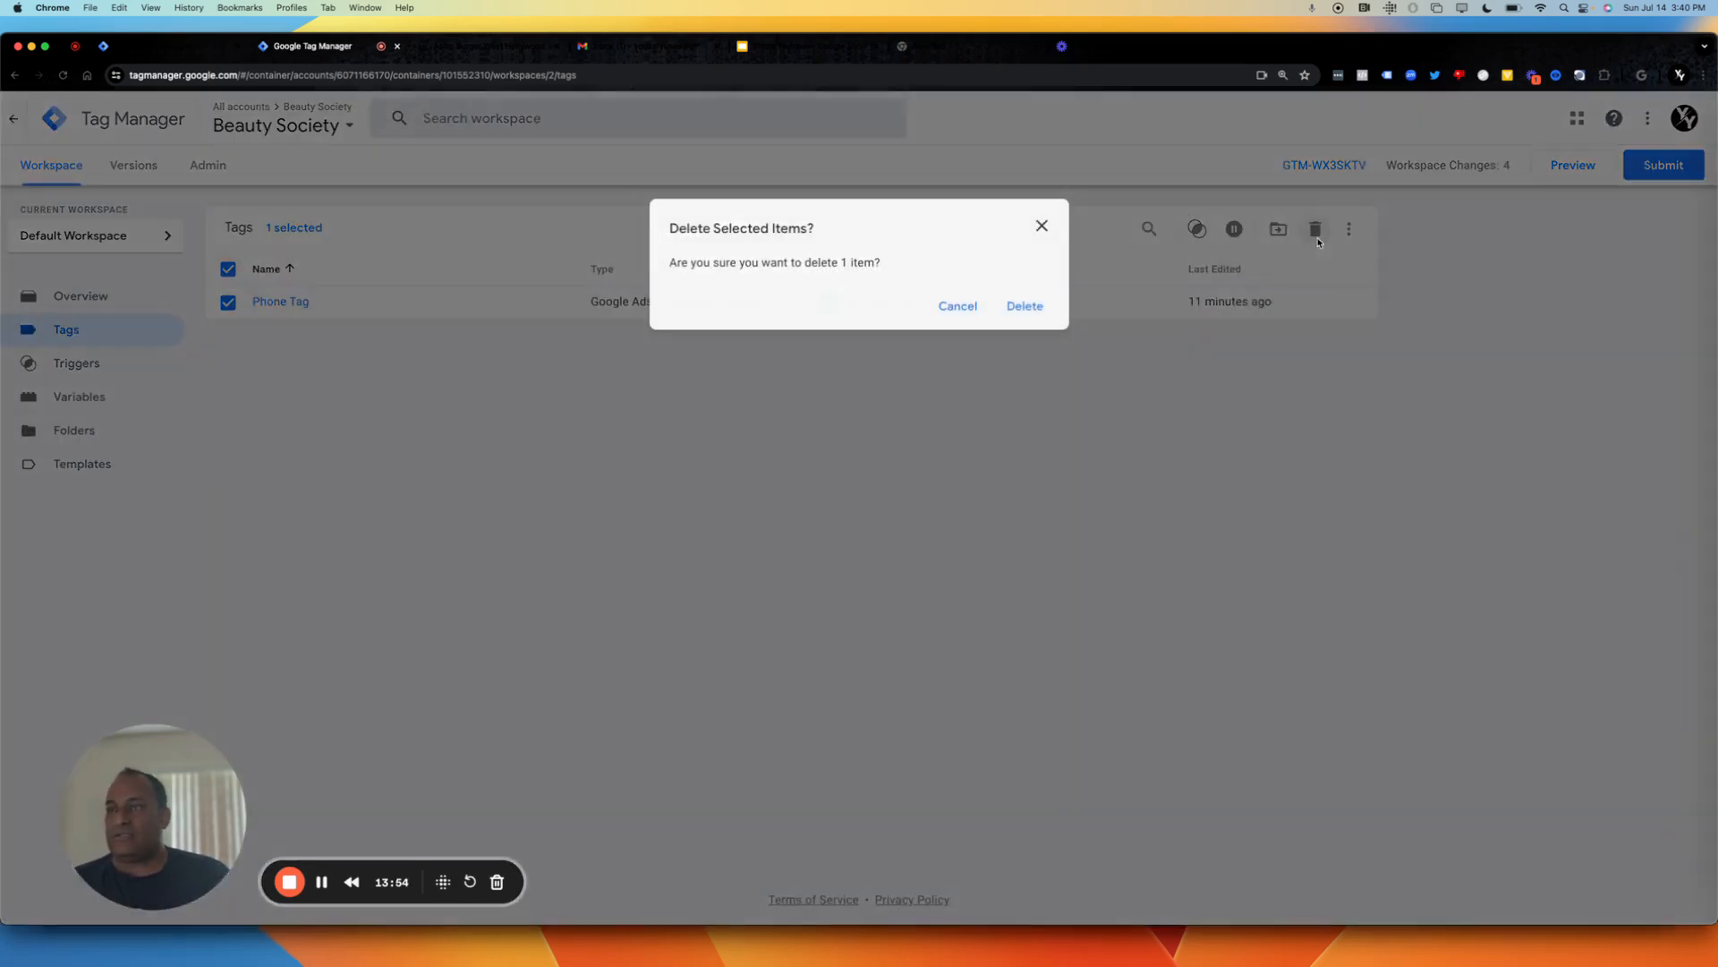
pyautogui.click(1028, 309)
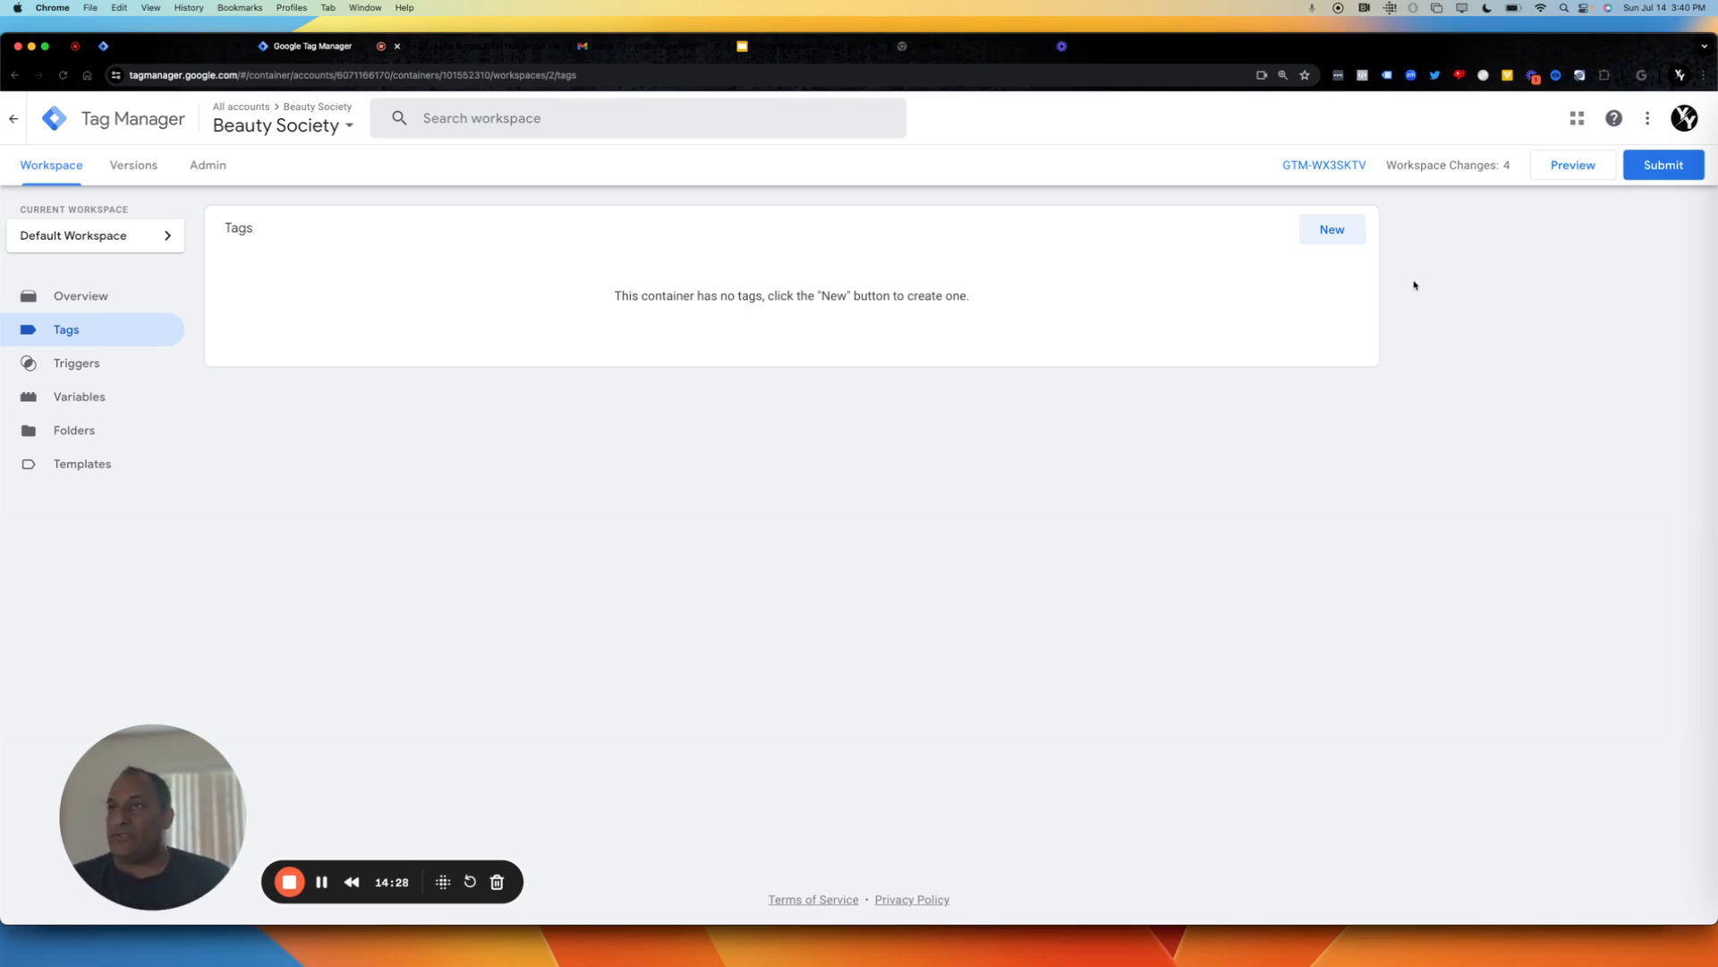
# Start a new tag and search the tag types for "google".
pyautogui.click(1344, 234)
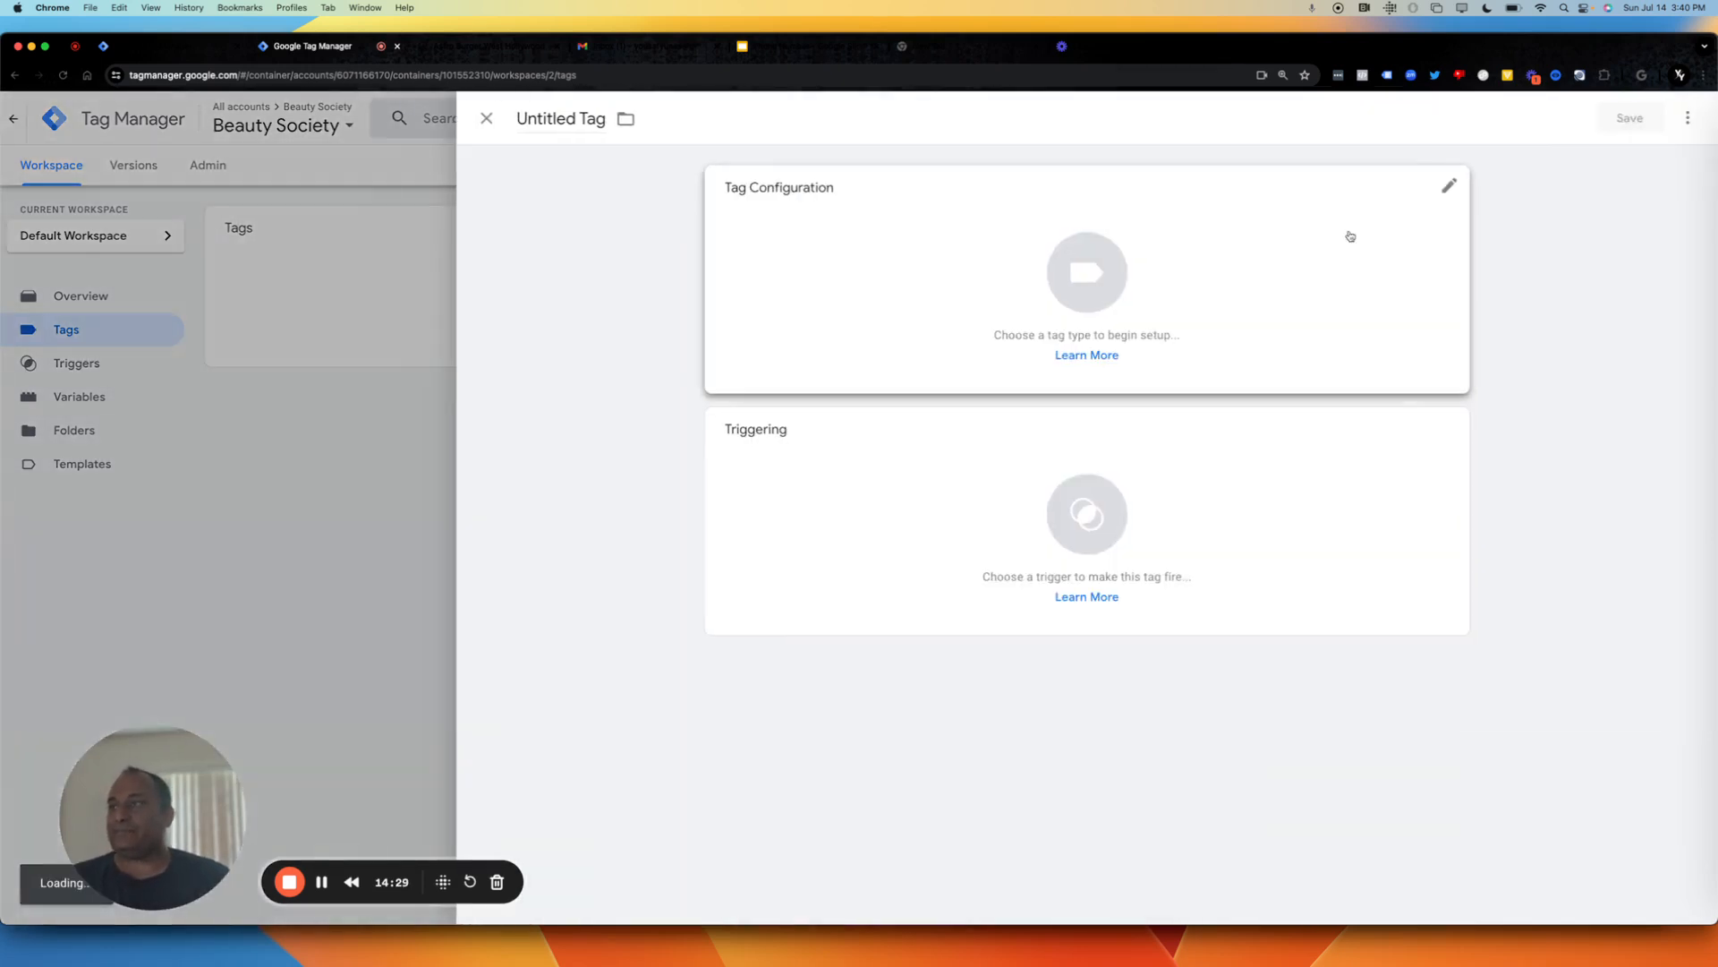
pyautogui.click(1455, 180)
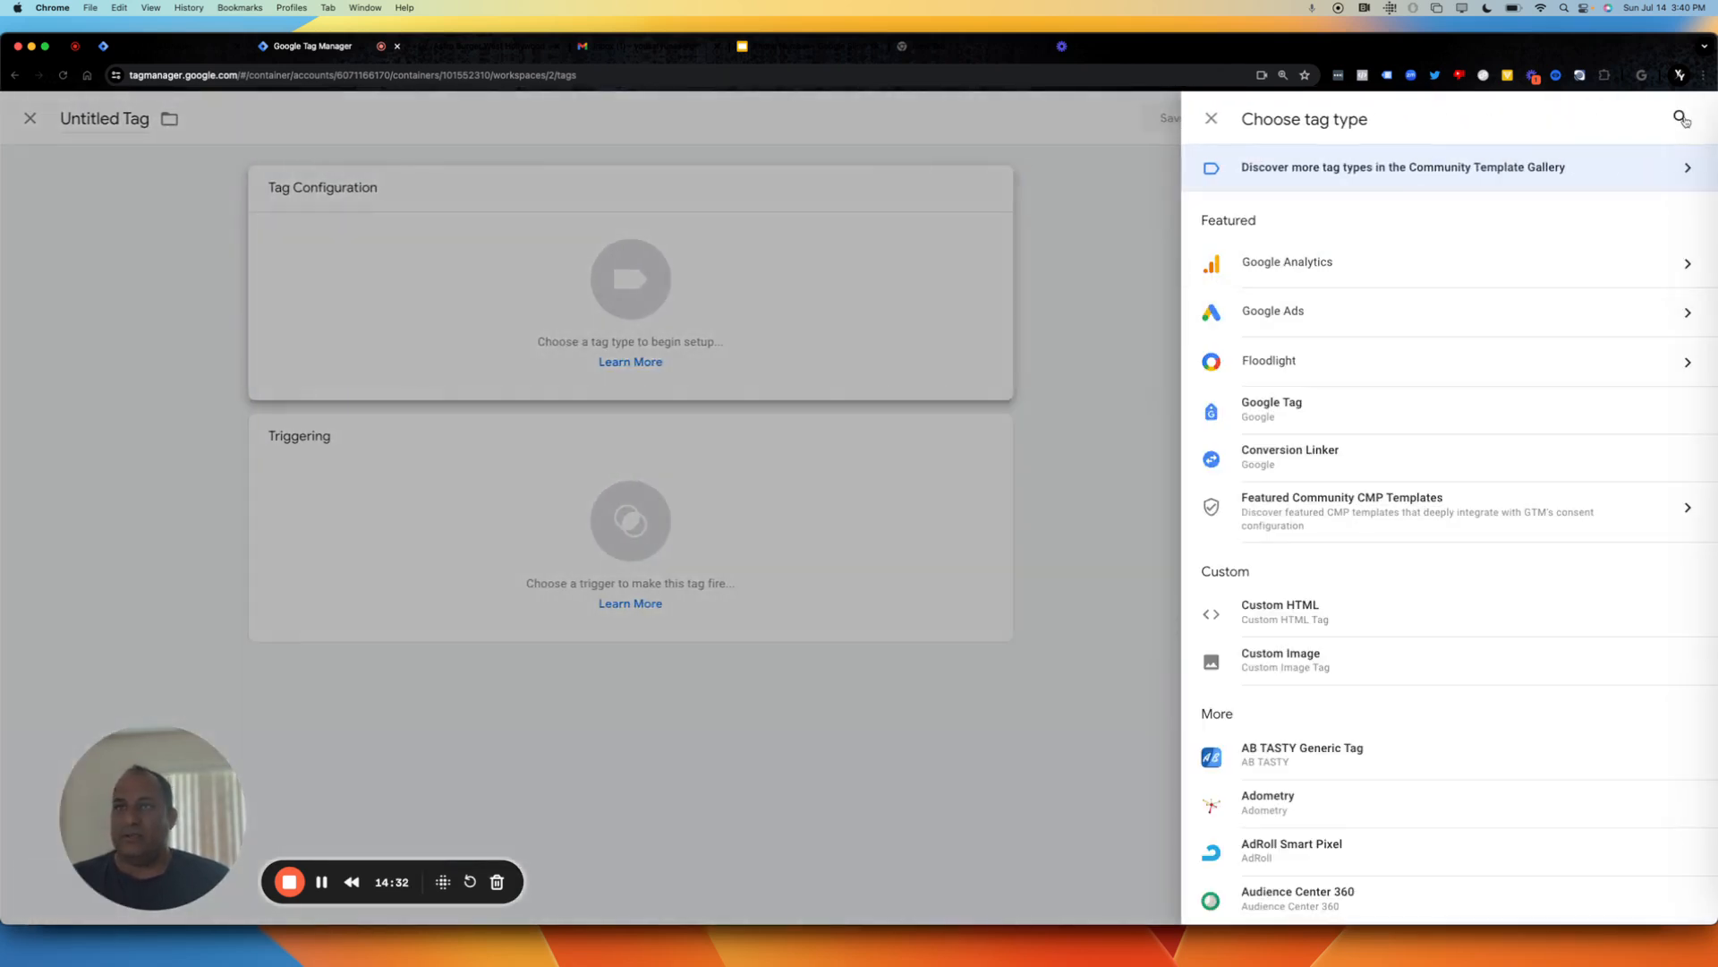
pyautogui.click(1682, 119)
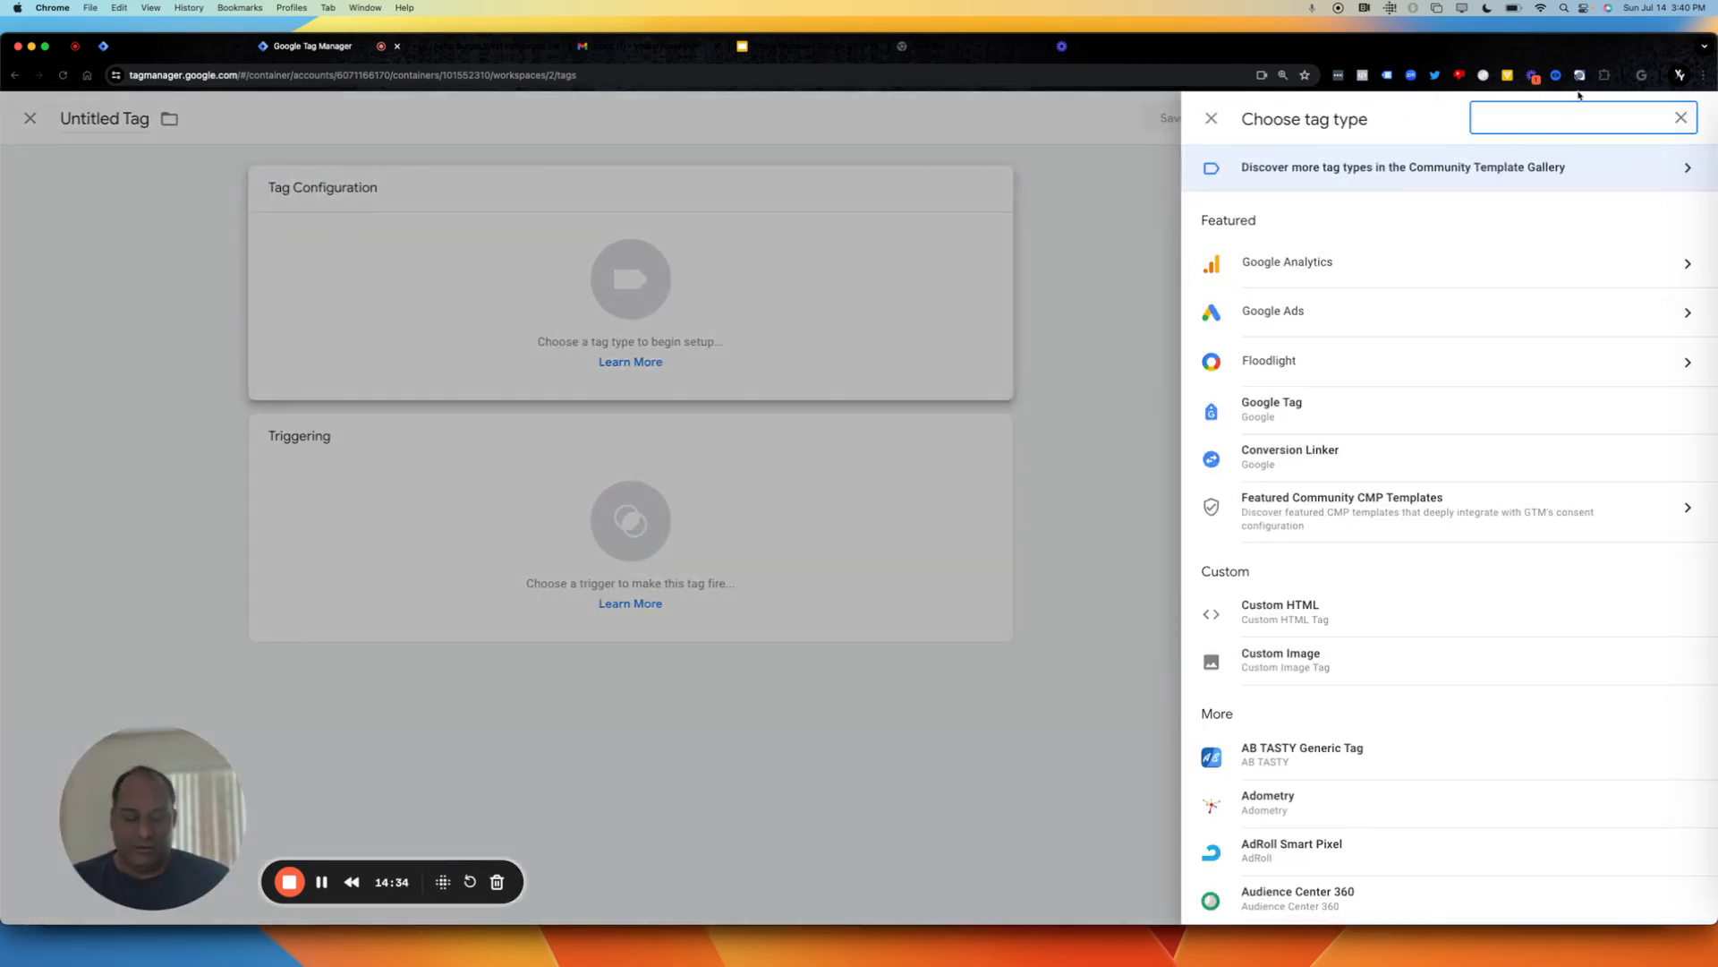
pyautogui.write('google')
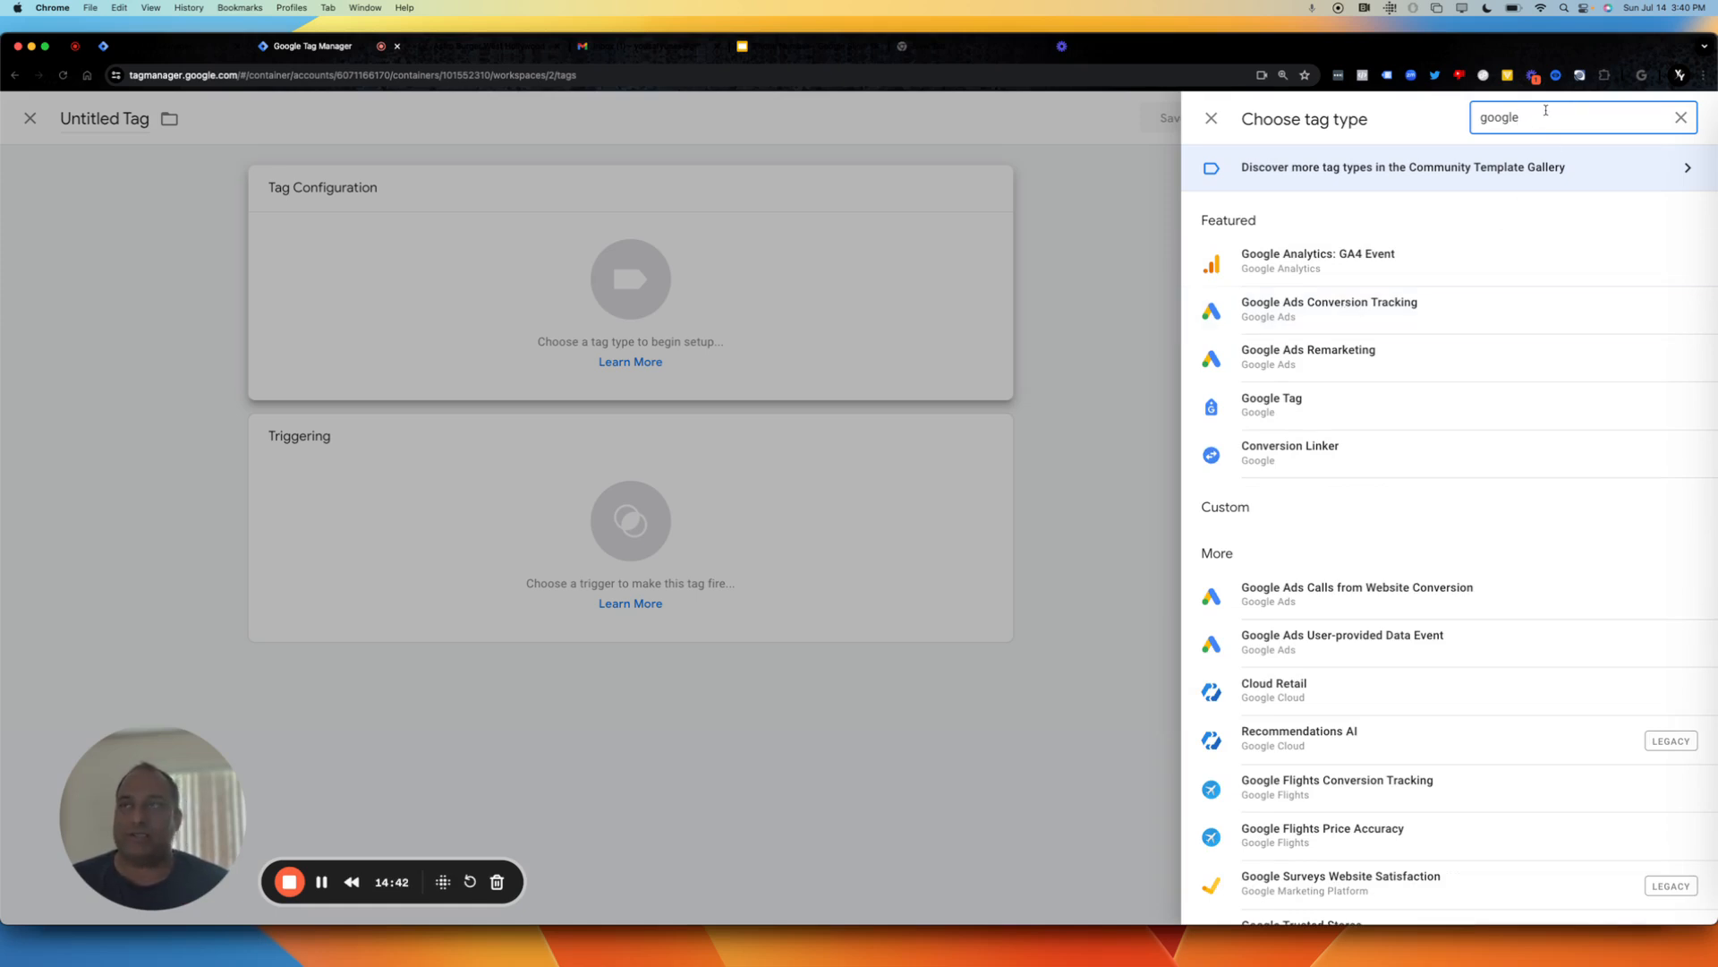
# Try searching the tag types for "google pho" and for "call".
pyautogui.press('BackSpace')
pyautogui.press('BackSpace')
pyautogui.press('BackSpace')
pyautogui.press('BackSpace')
pyautogui.press('BackSpace')
pyautogui.press('BackSpace')
pyautogui.write('goo')
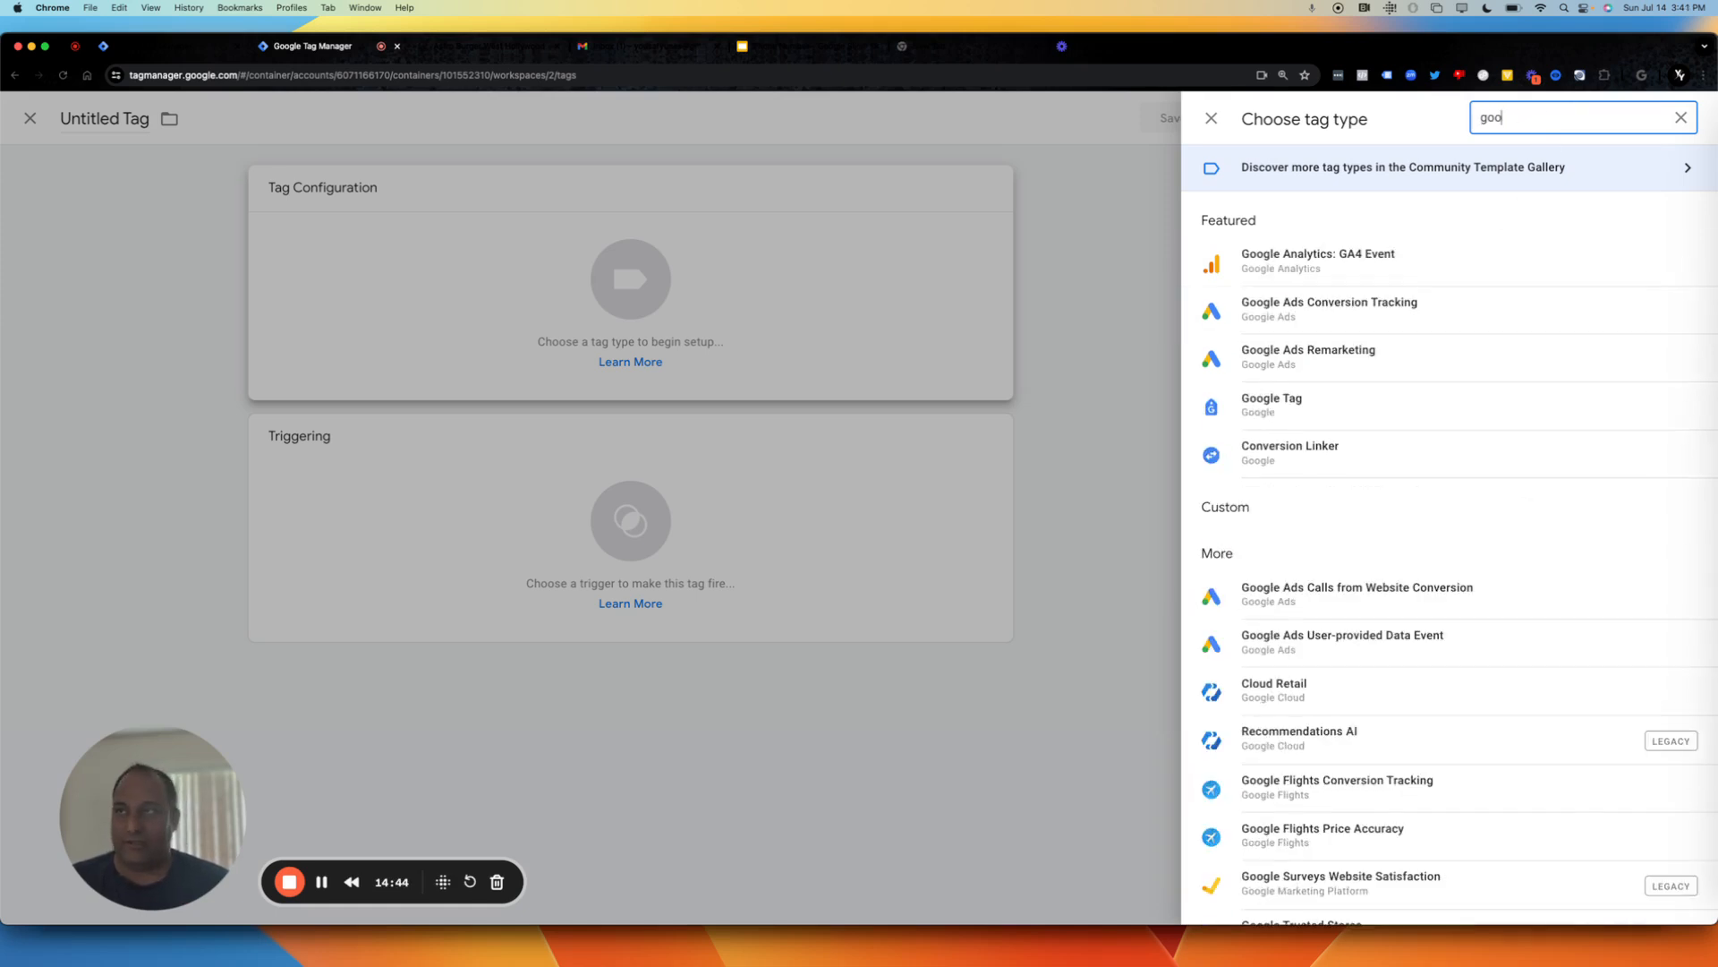
pyautogui.write('gle pho')
pyautogui.press('BackSpace')
pyautogui.press('BackSpace')
pyautogui.press('BackSpace')
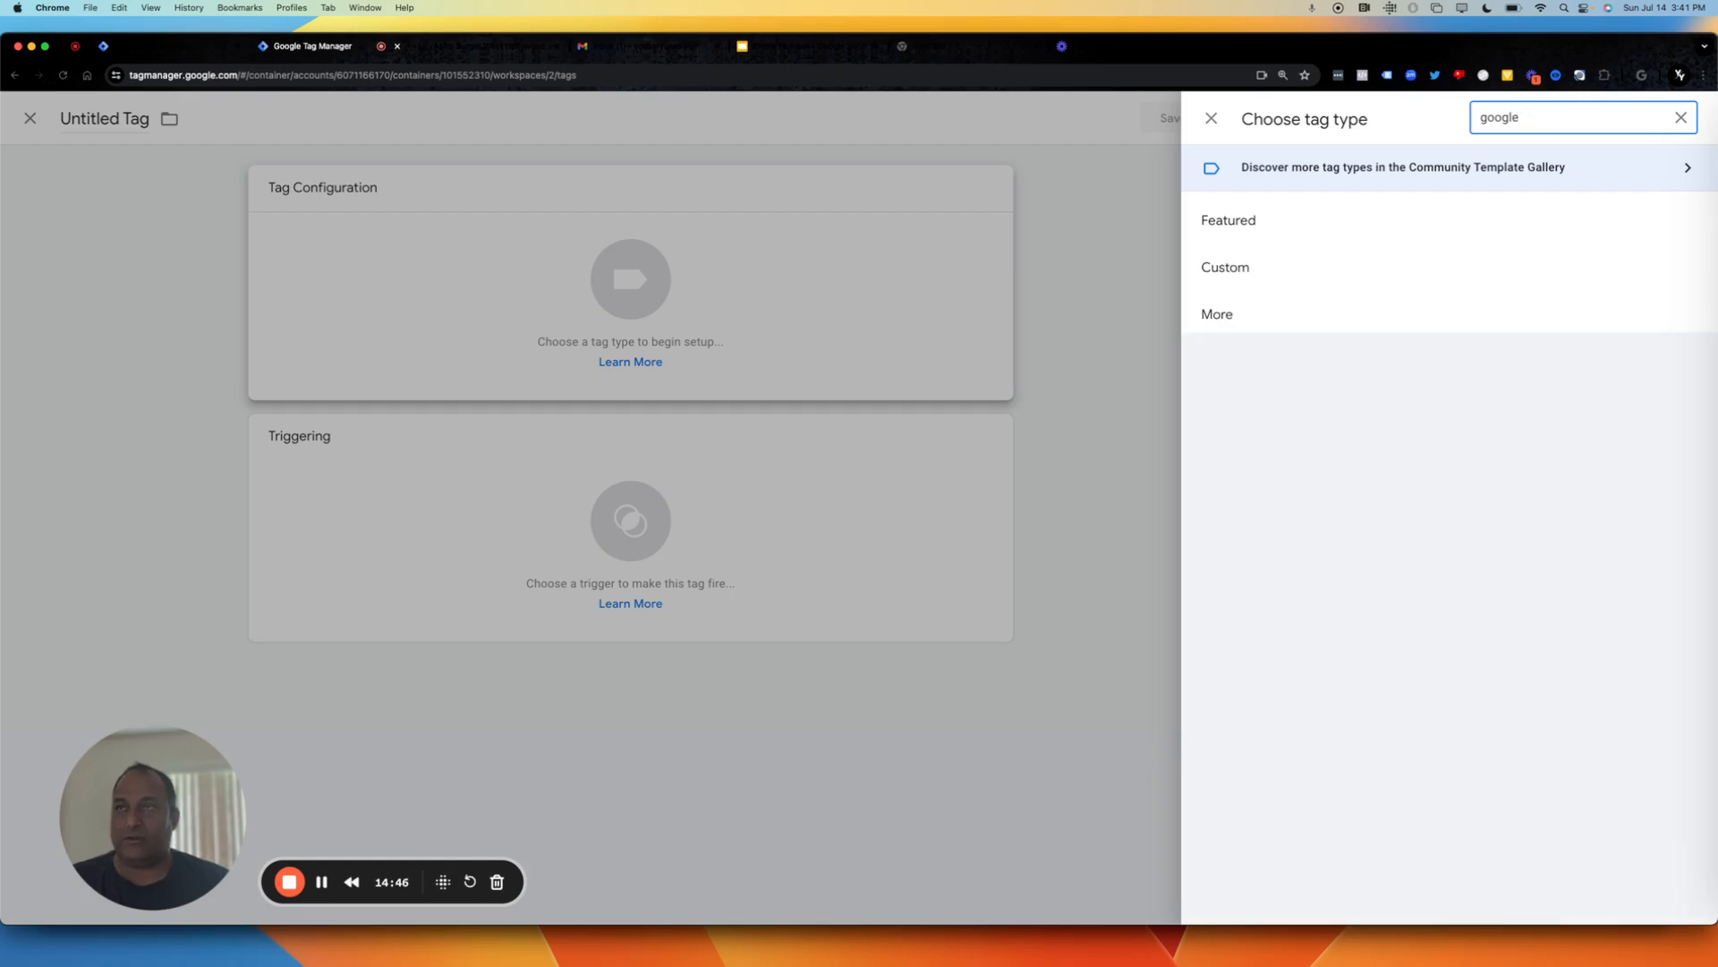
pyautogui.press('BackSpace')
pyautogui.press('BackSpace')
pyautogui.press('BackSpace')
pyautogui.press('BackSpace')
pyautogui.press('BackSpace')
pyautogui.press('BackSpace')
pyautogui.write('call')
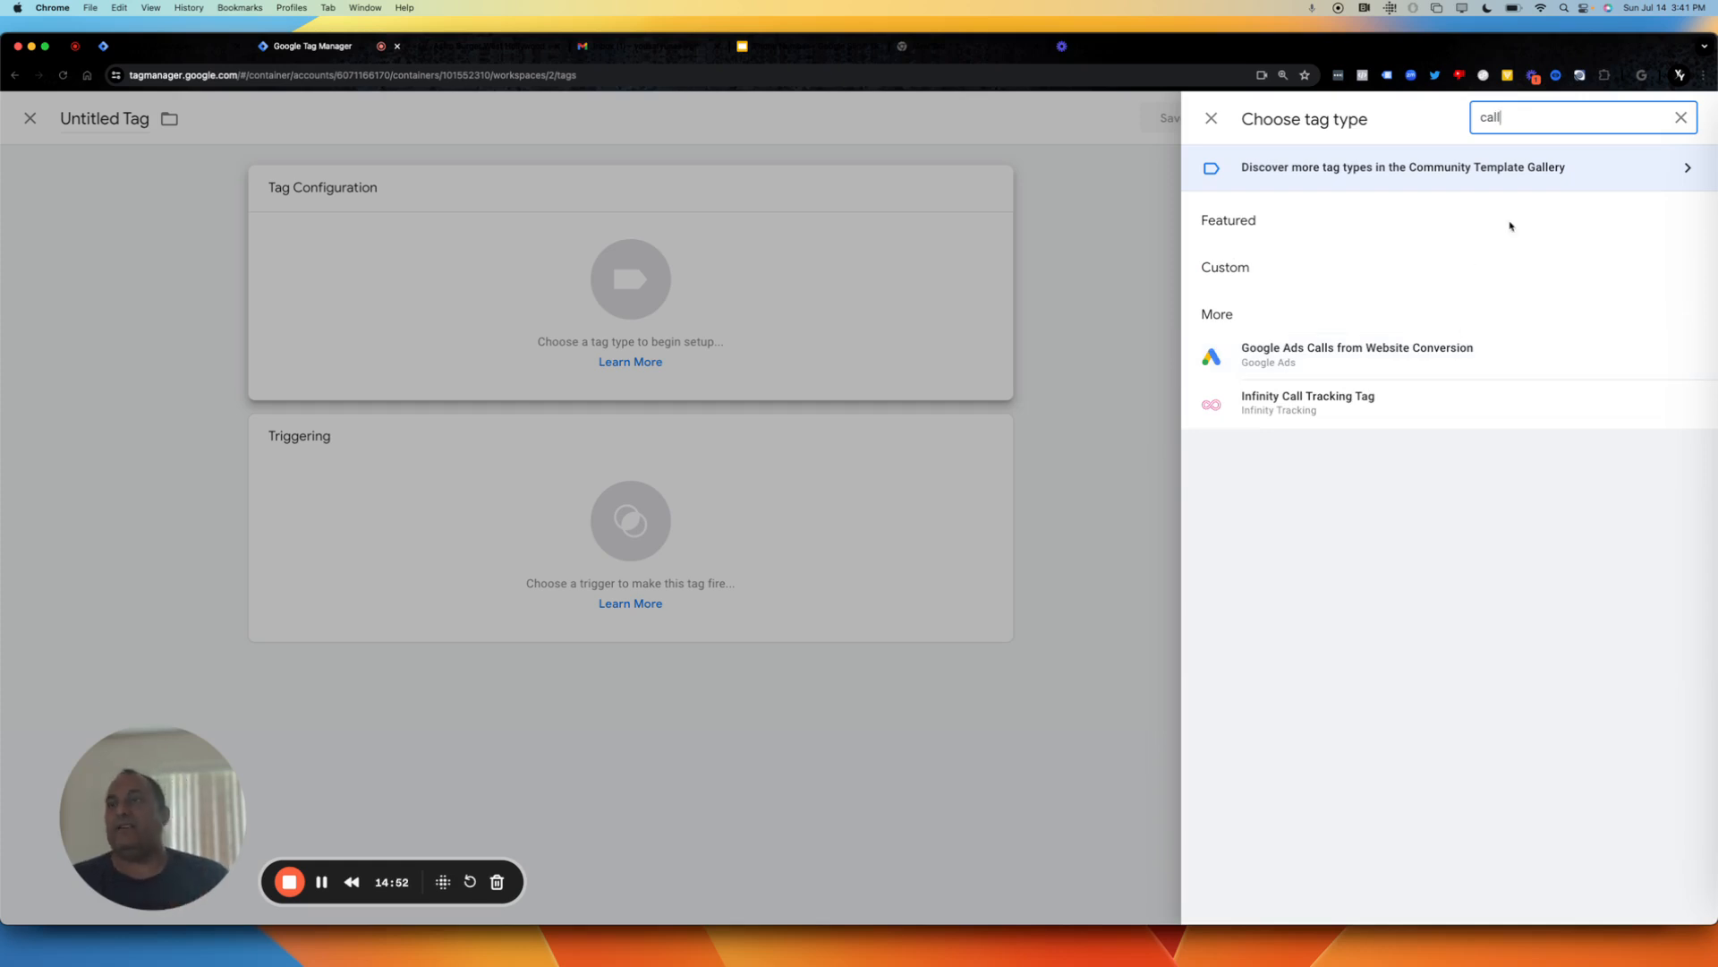
# Search the tag types for "con" and choose Google Ads Conversion Tracking as the tag type.
pyautogui.press('BackSpace')
pyautogui.press('BackSpace')
pyautogui.press('BackSpace')
pyautogui.press('BackSpace')
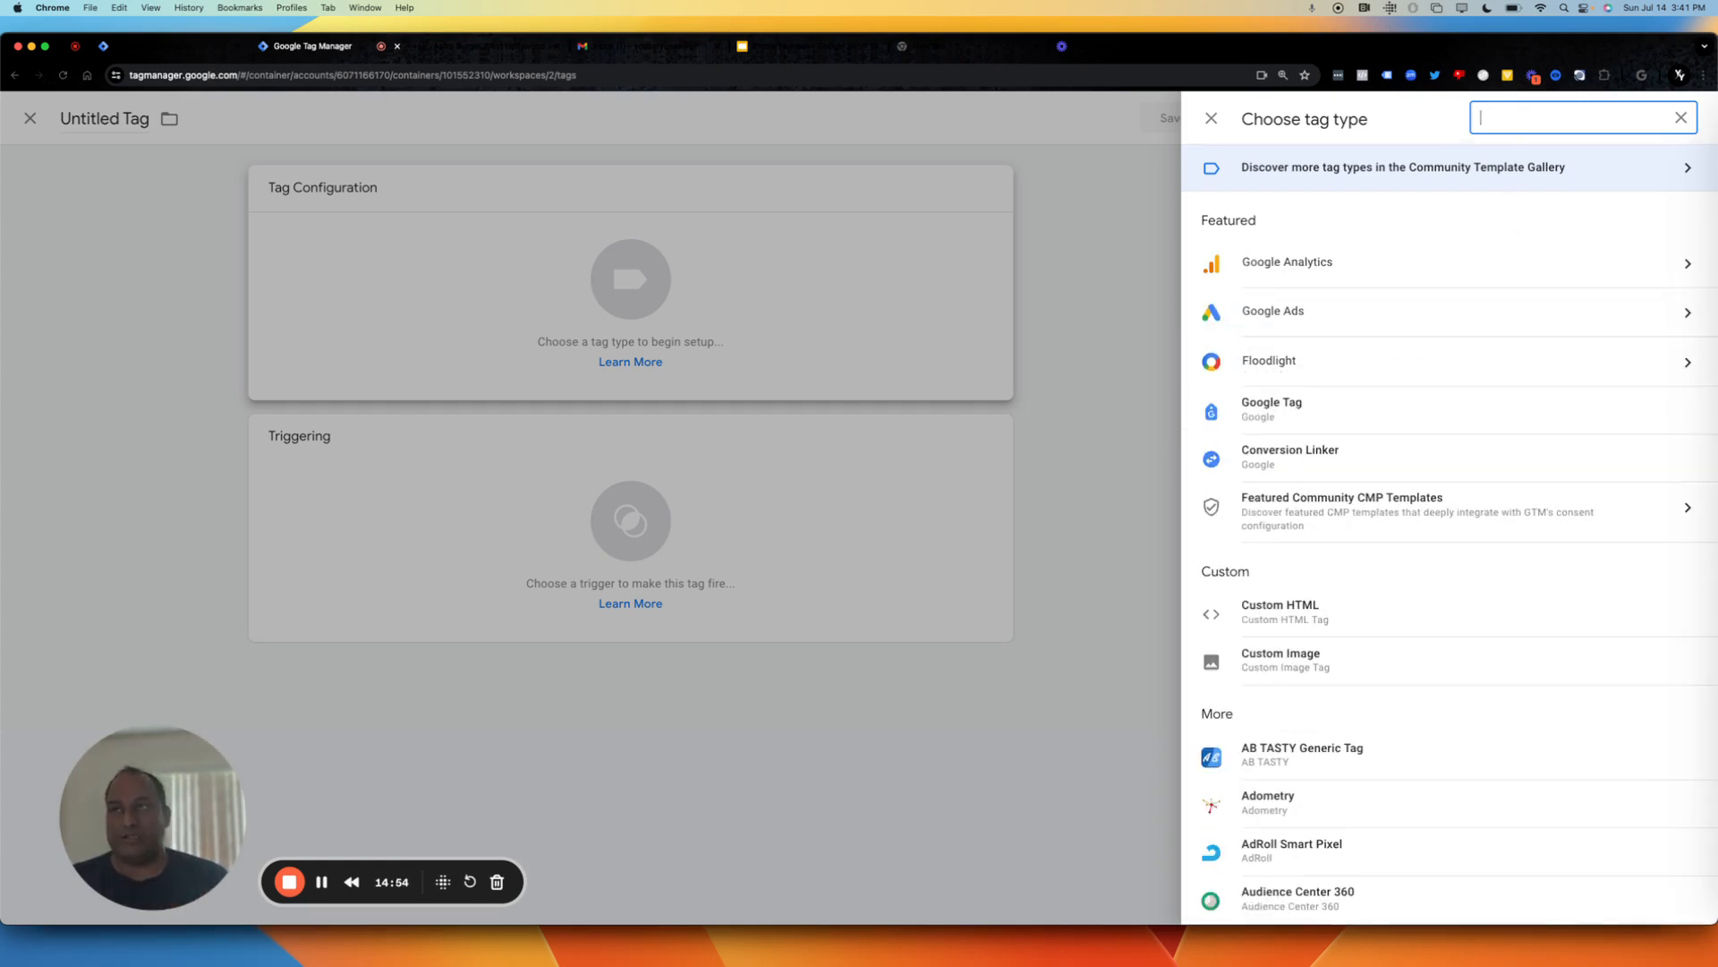
pyautogui.write('ca')
pyautogui.press('BackSpace')
pyautogui.press('BackSpace')
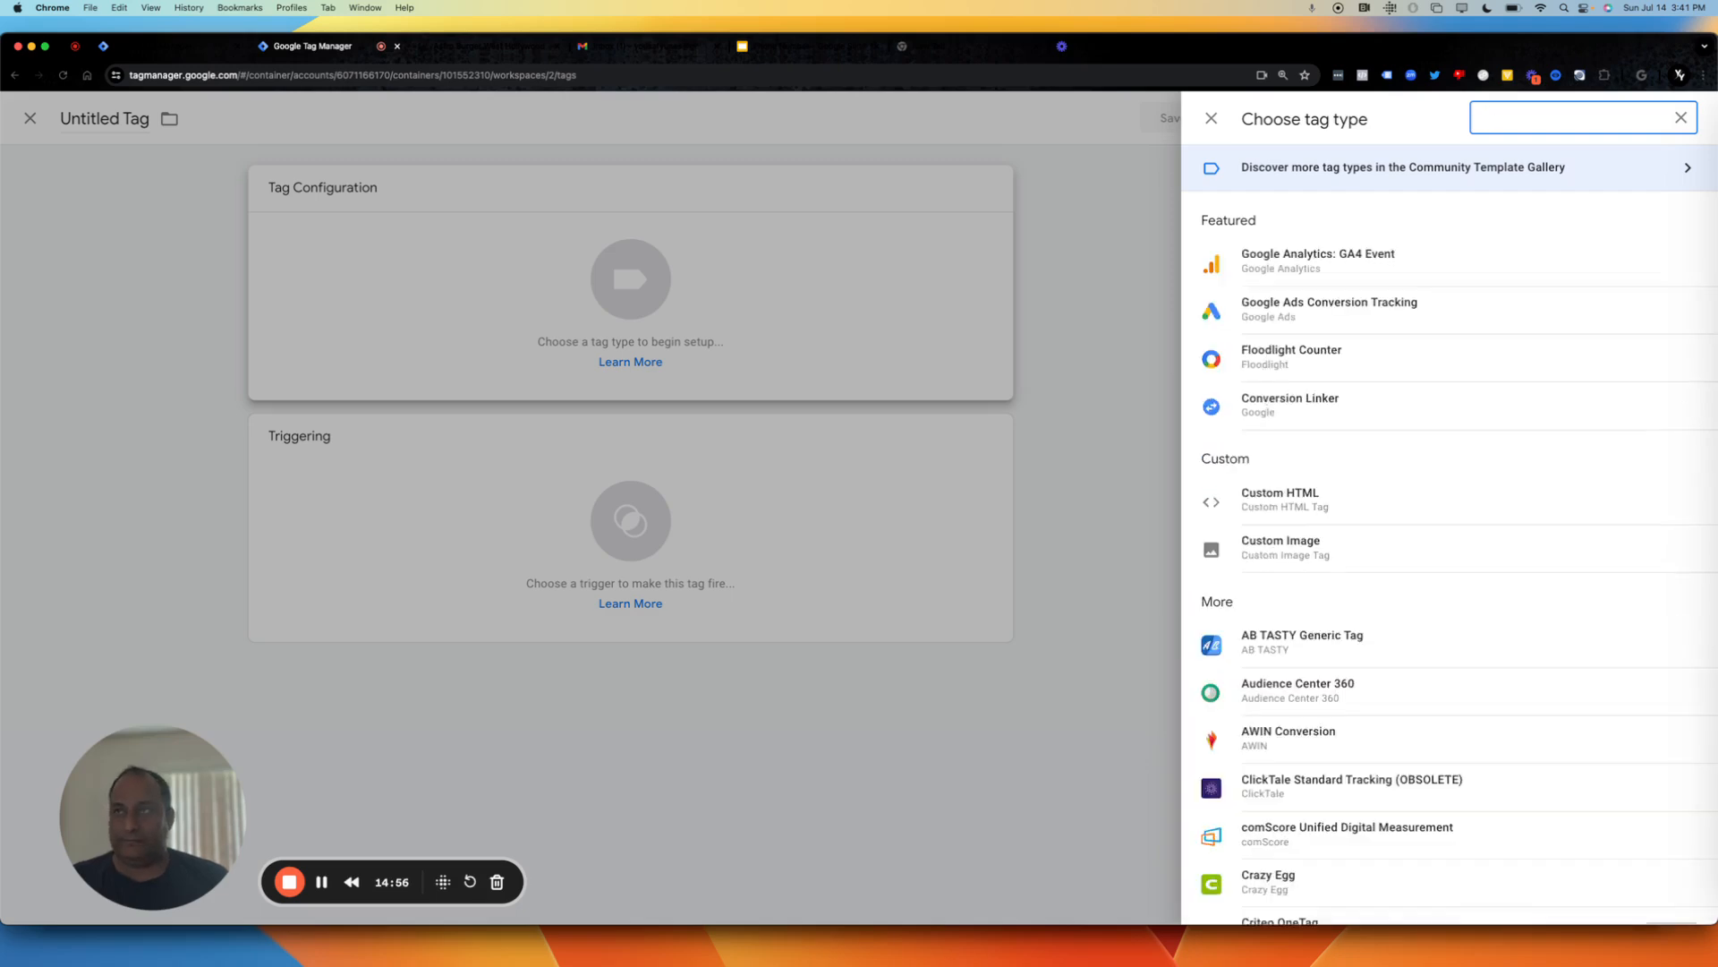
pyautogui.write('con')
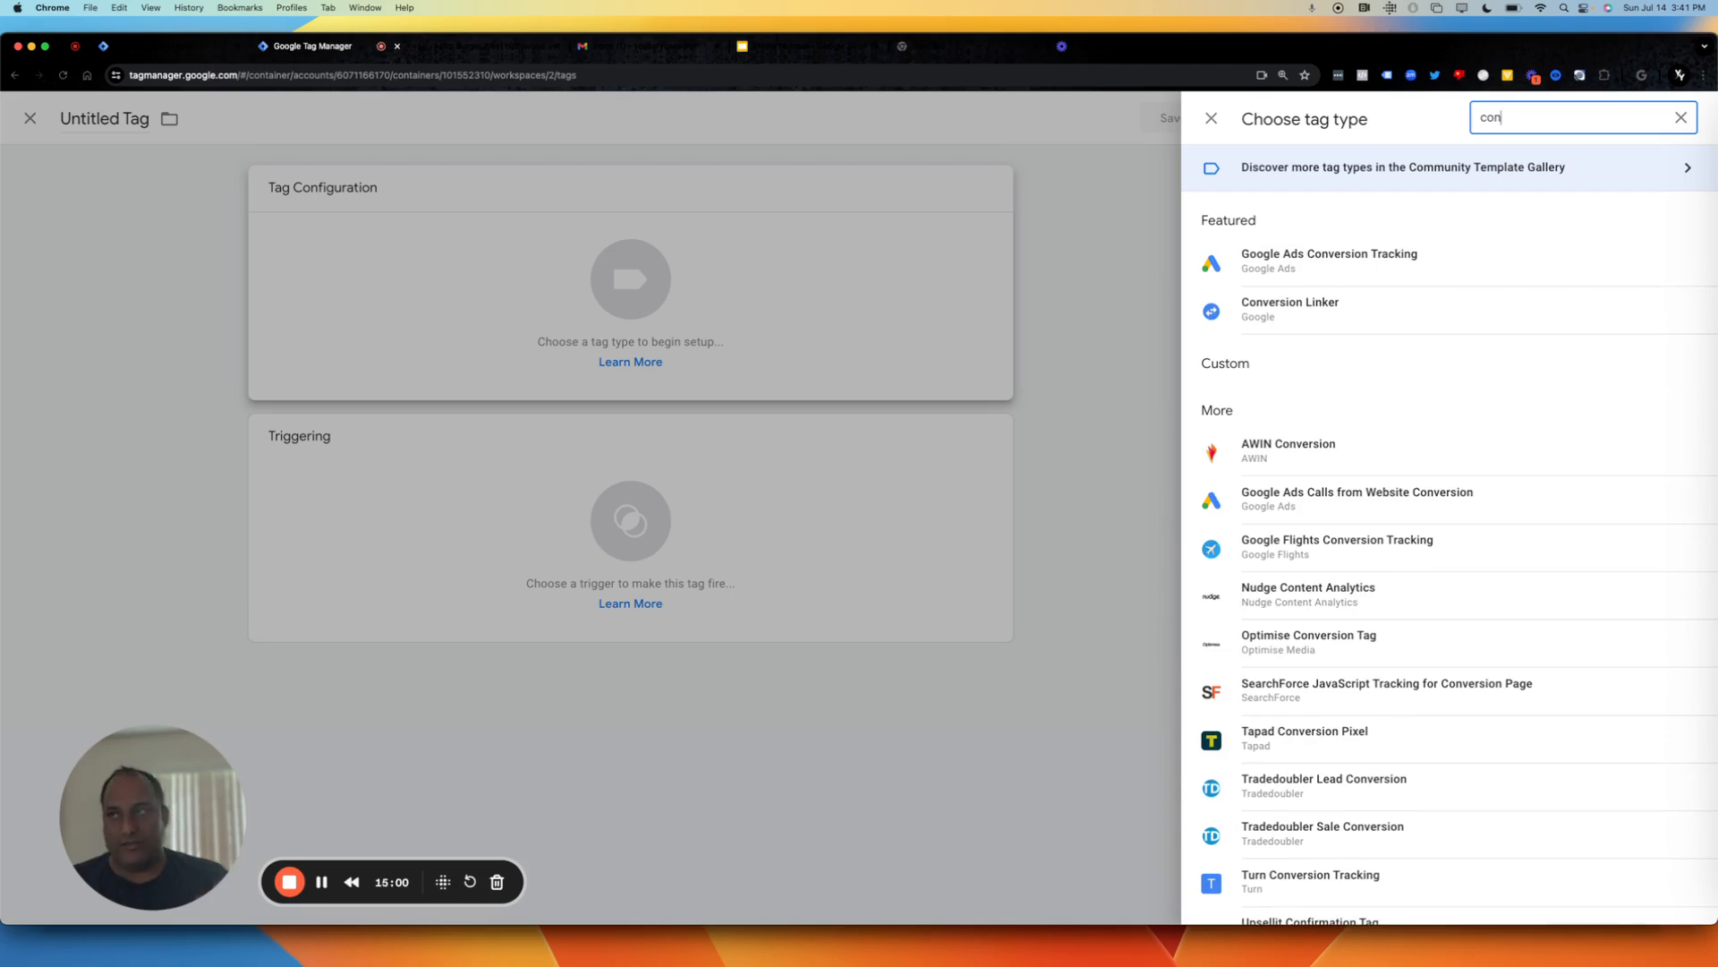
pyautogui.click(1437, 249)
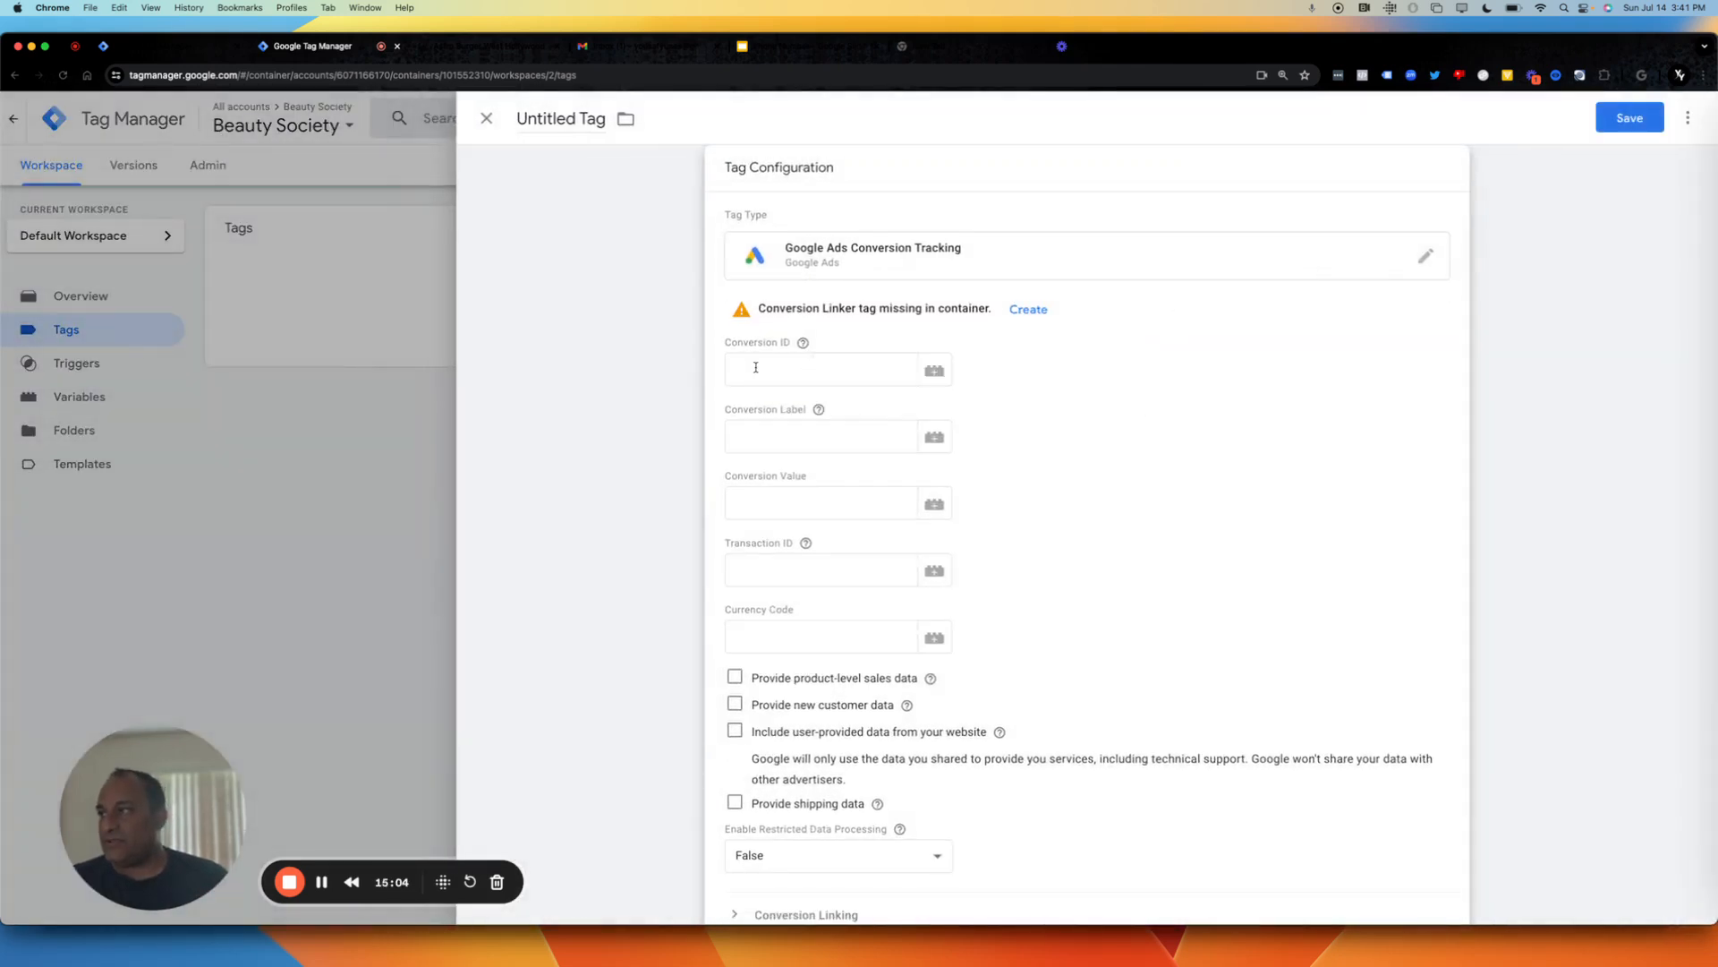
# Copy the conversion ID of YRV Phone Call on Site from Google Ads into the tag's Conversion ID in Google Tag Manager.
pyautogui.click(775, 374)
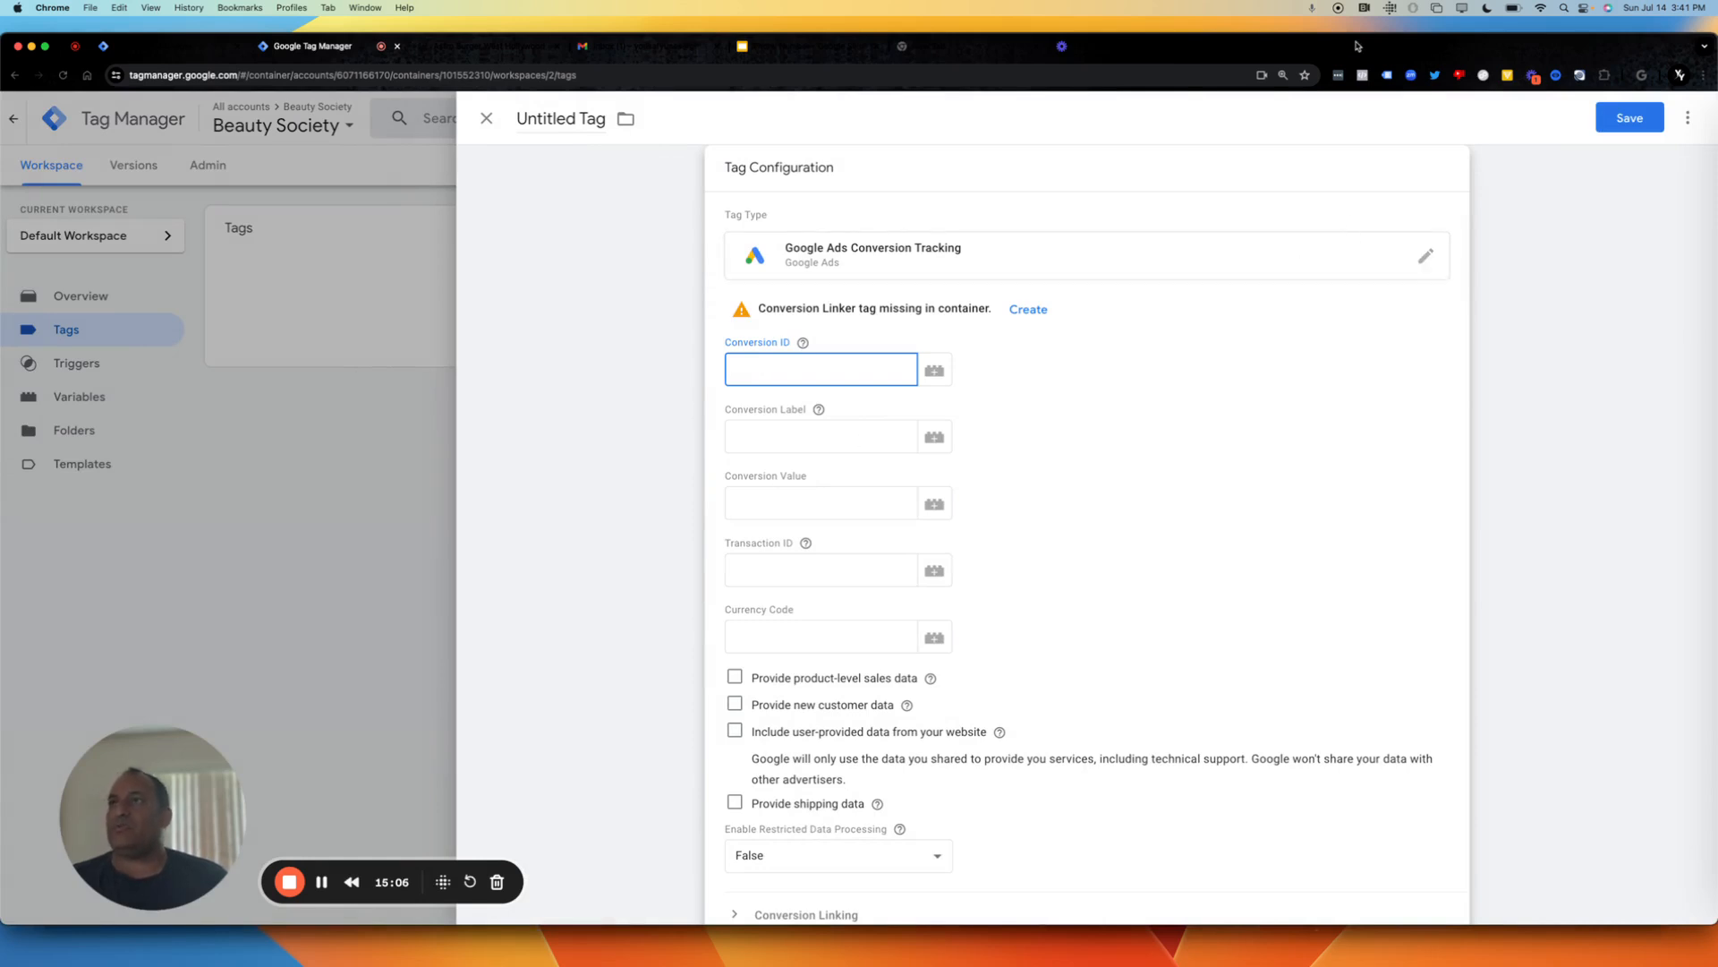
pyautogui.moveTo(1363, 42); pyautogui.dragTo(1359, 98)
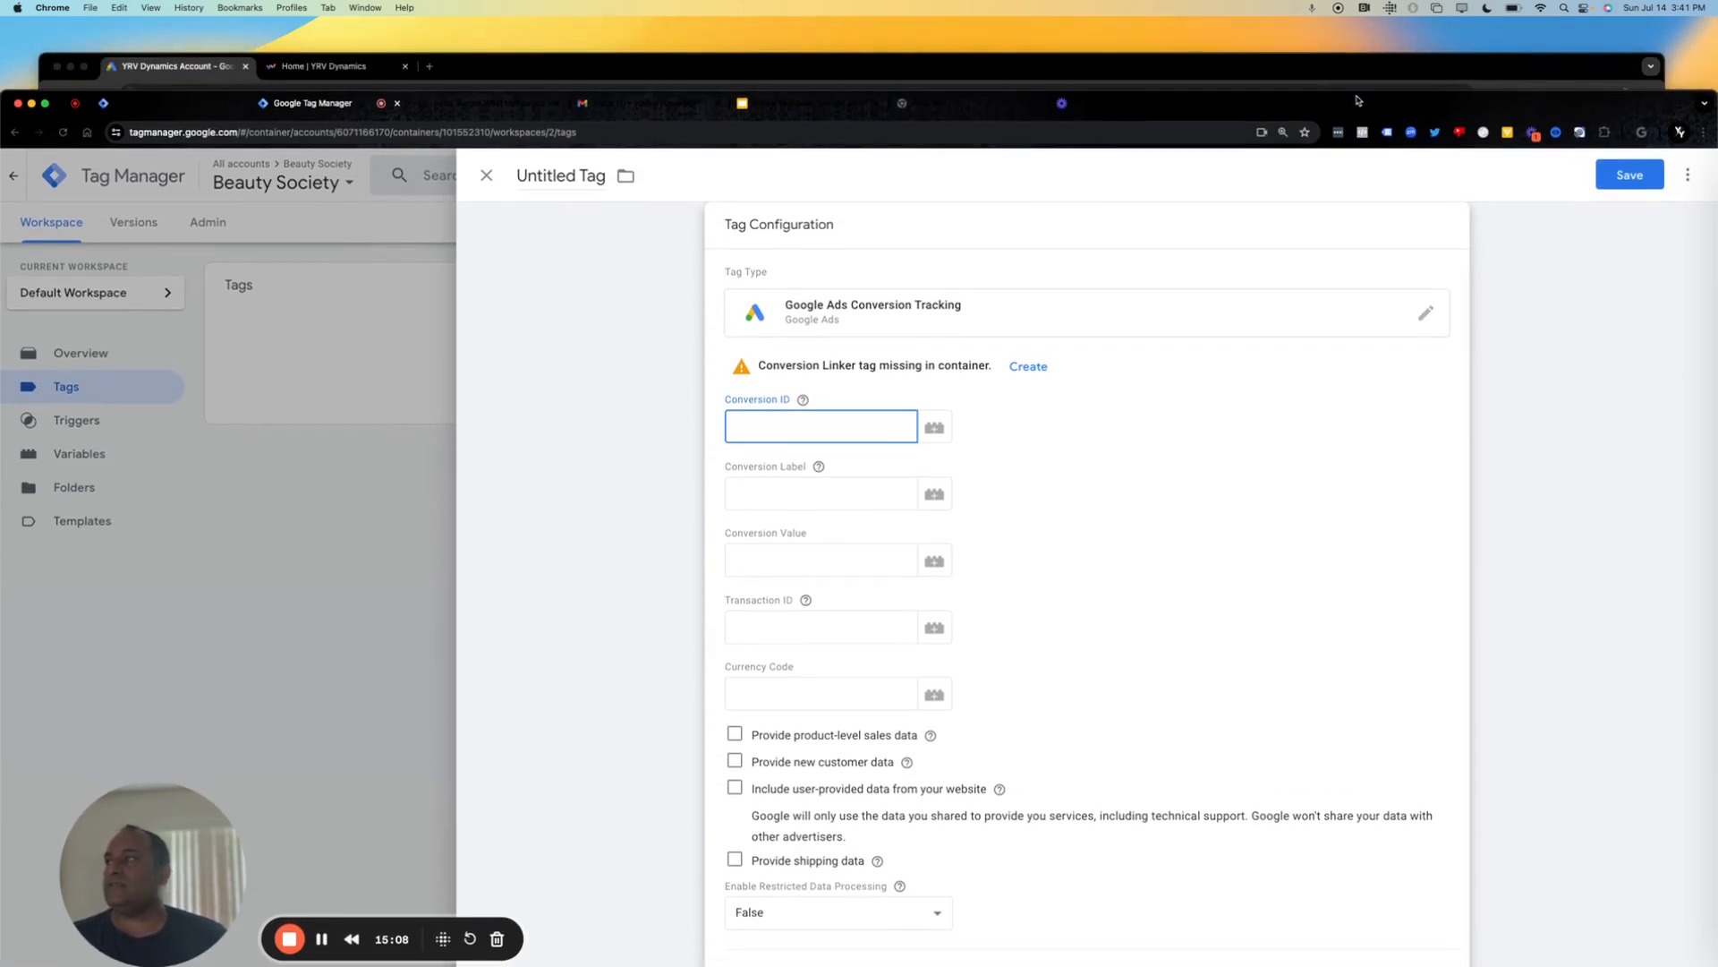
pyautogui.click(1246, 67)
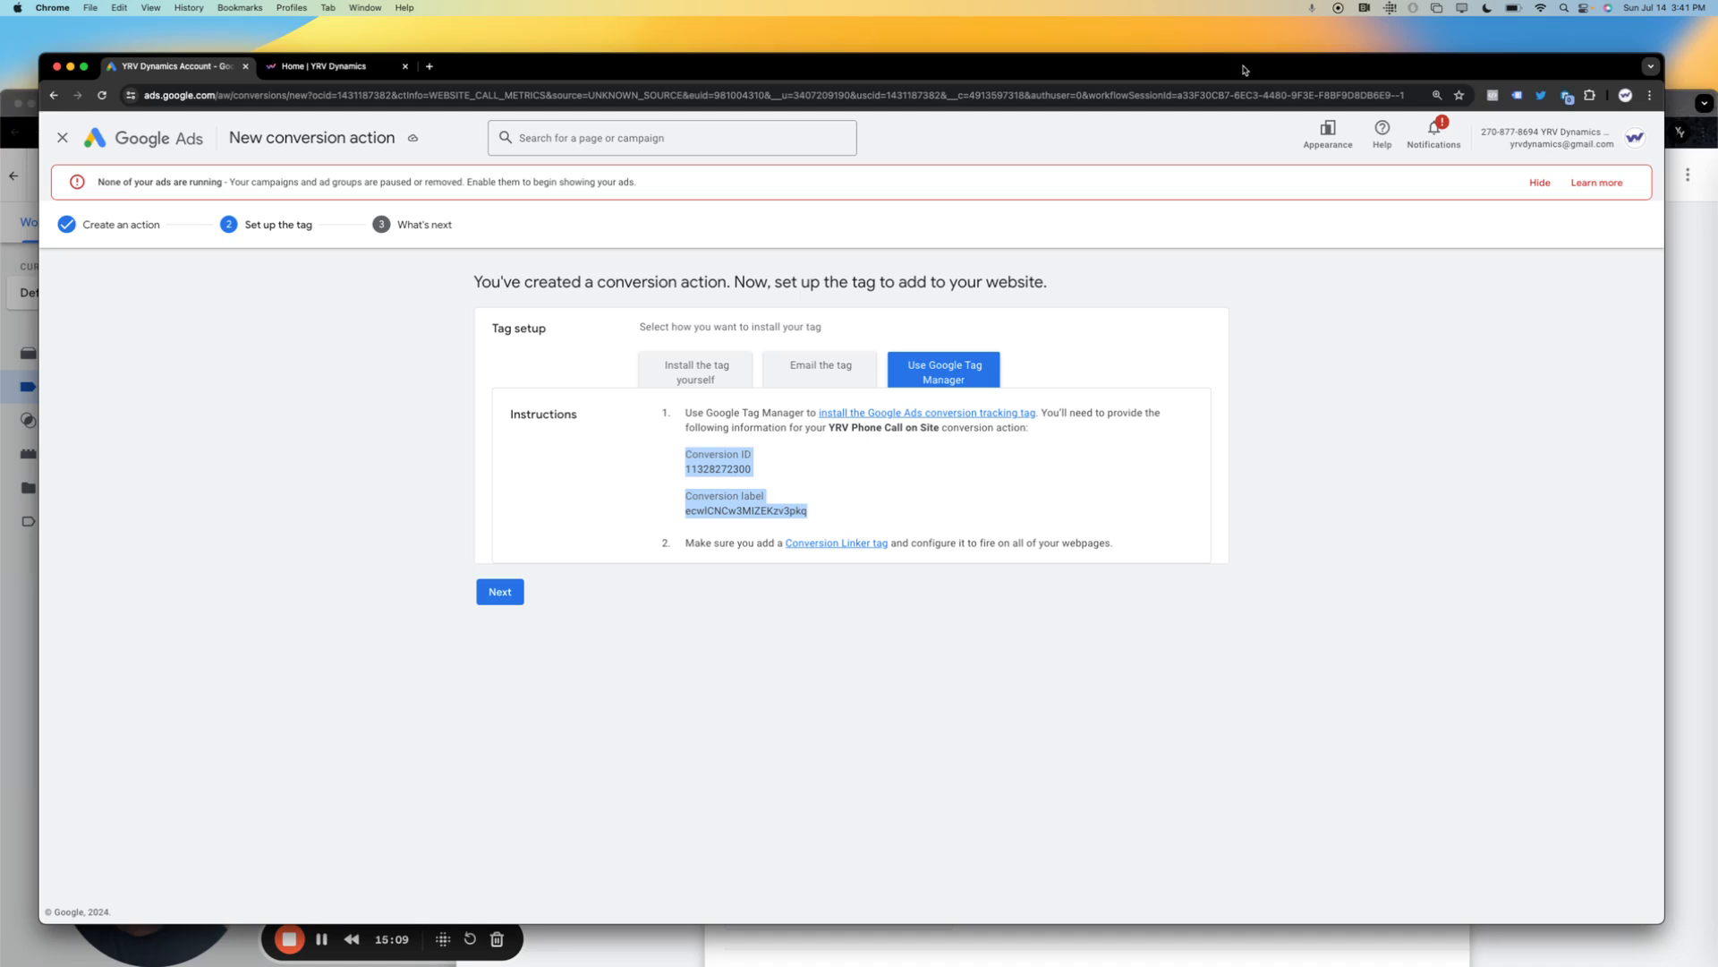
pyautogui.click(705, 466)
pyautogui.doubleClick(716, 468)
pyautogui.press('super+c')
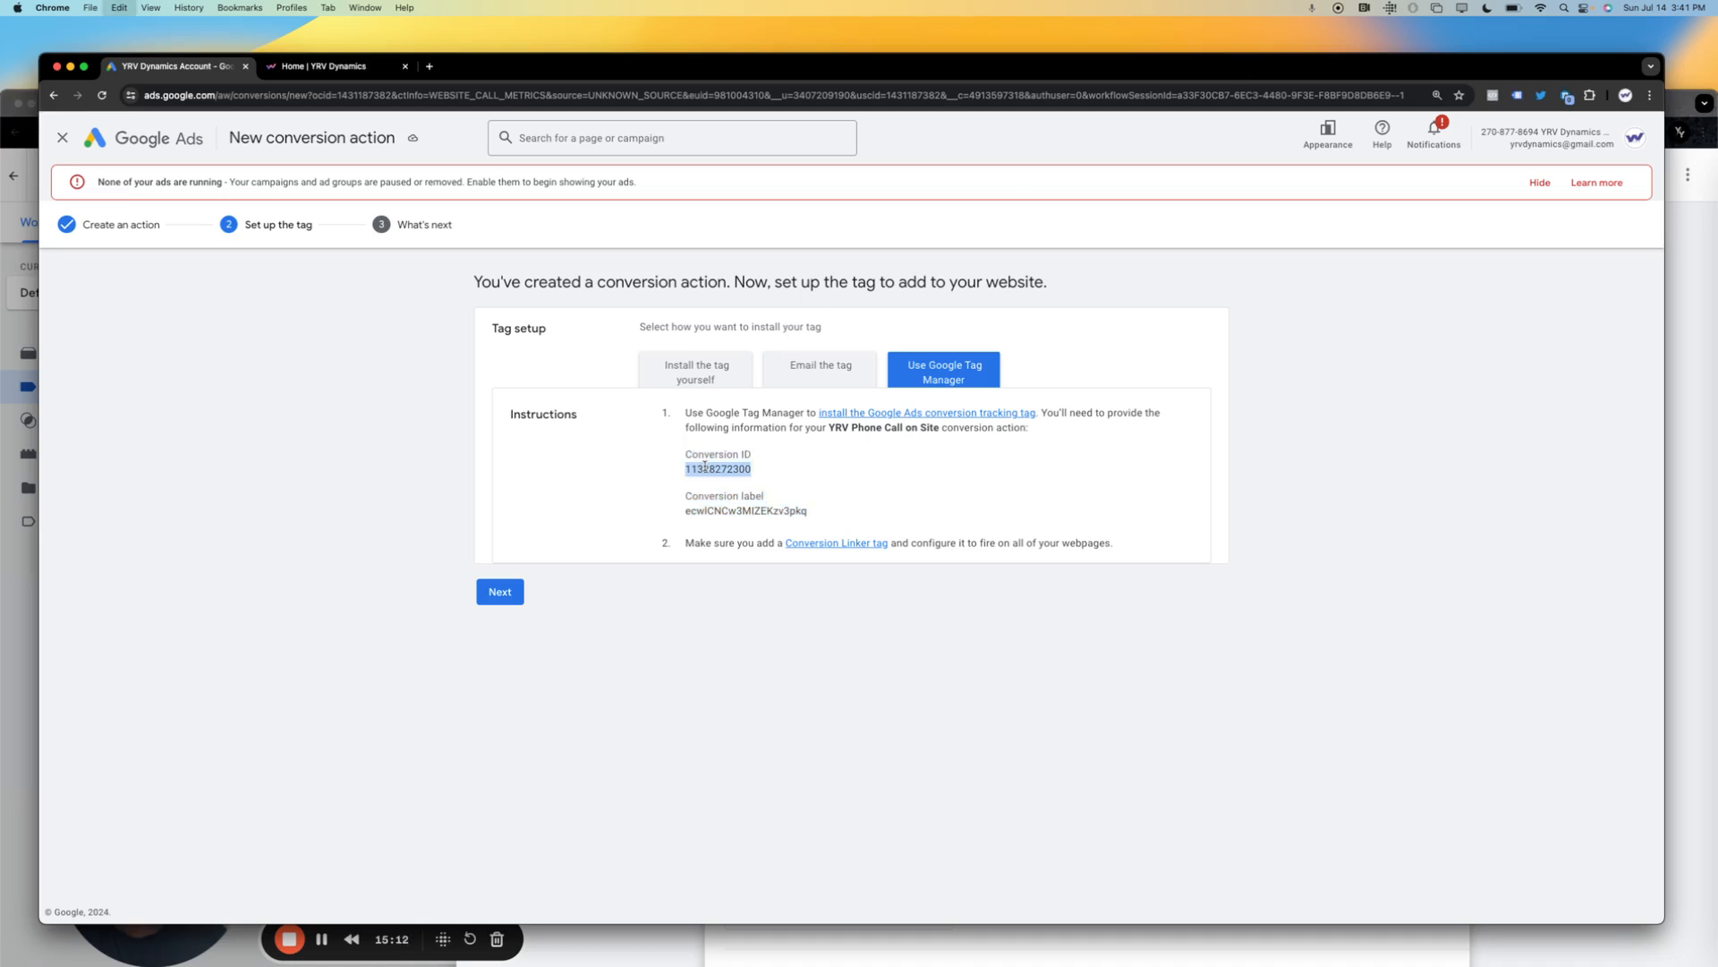
pyautogui.click(7, 159)
pyautogui.click(785, 425)
pyautogui.press('super+v')
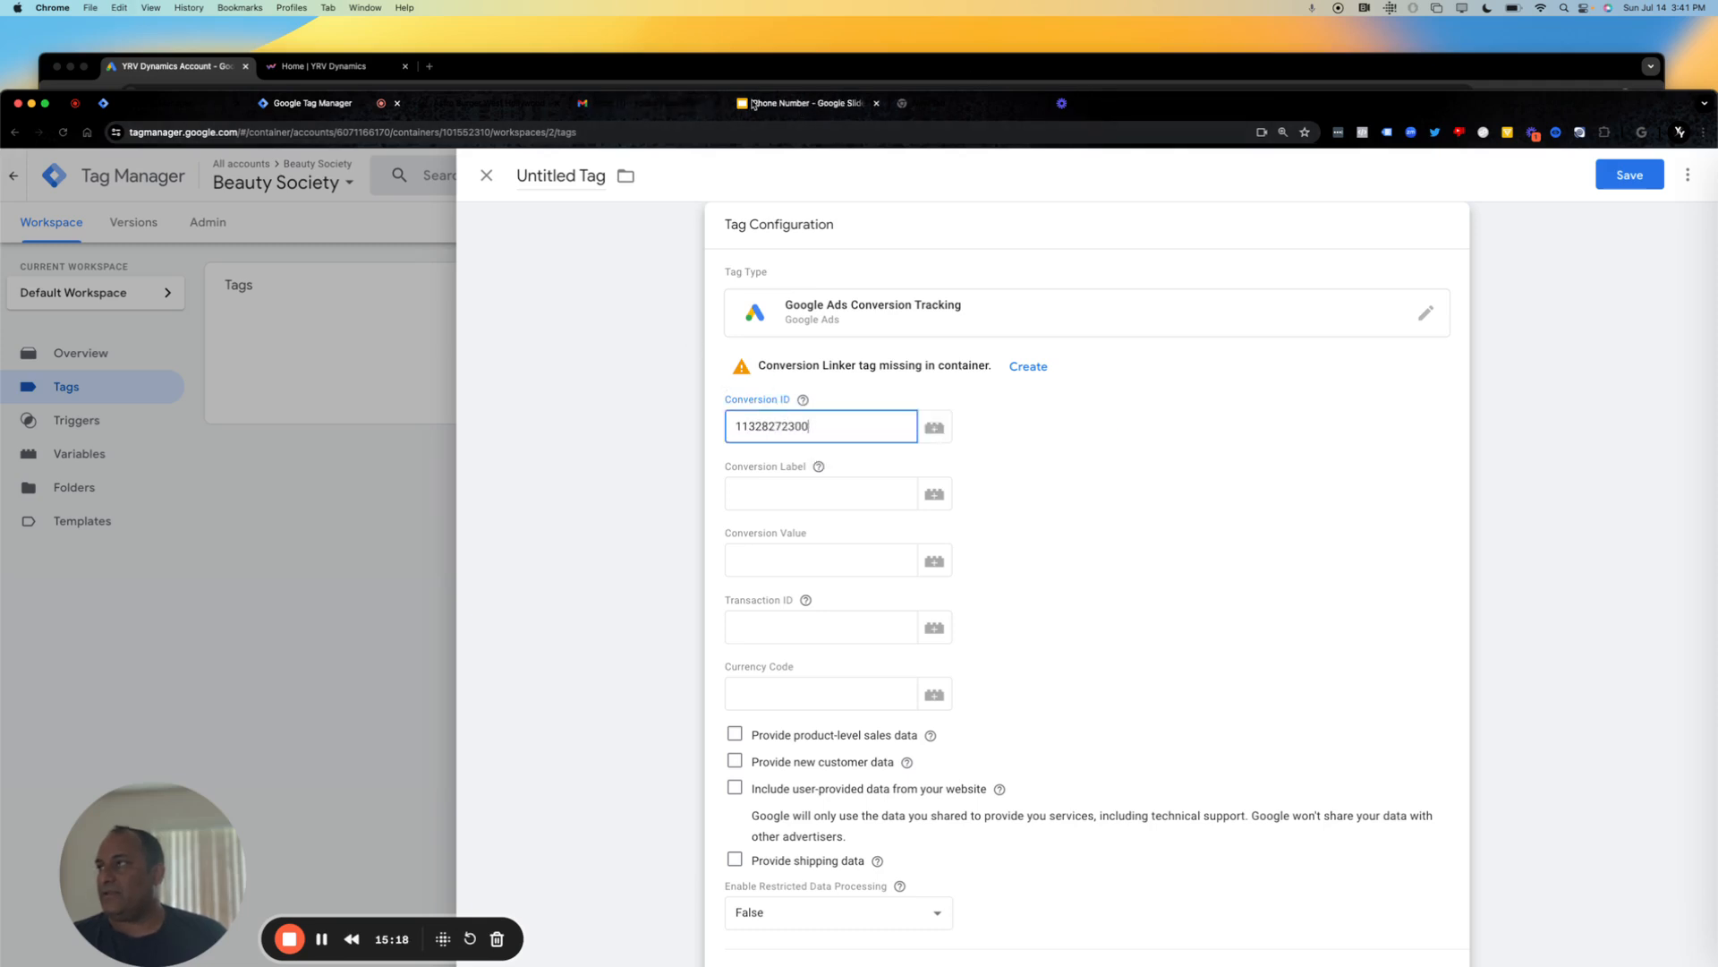
# Copy the conversion label from Google Ads into the tag's Conversion Label in Google Tag Manager.
pyautogui.click(577, 69)
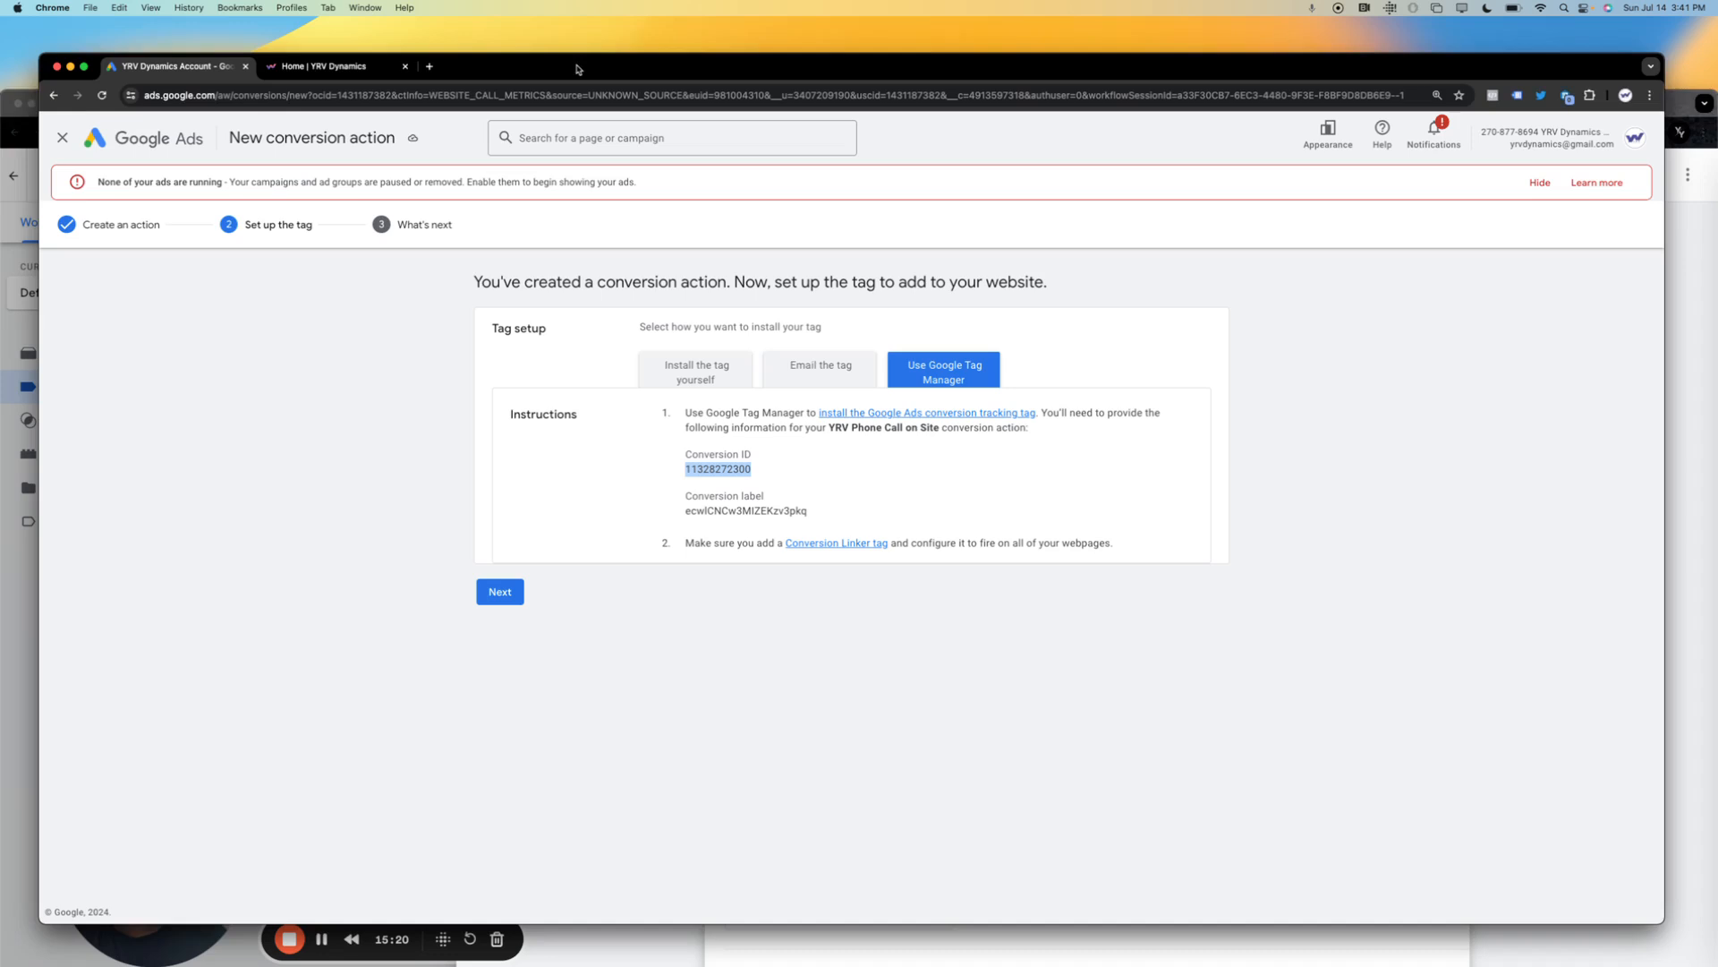
pyautogui.click(741, 527)
pyautogui.doubleClick(740, 509)
pyautogui.press('super+c')
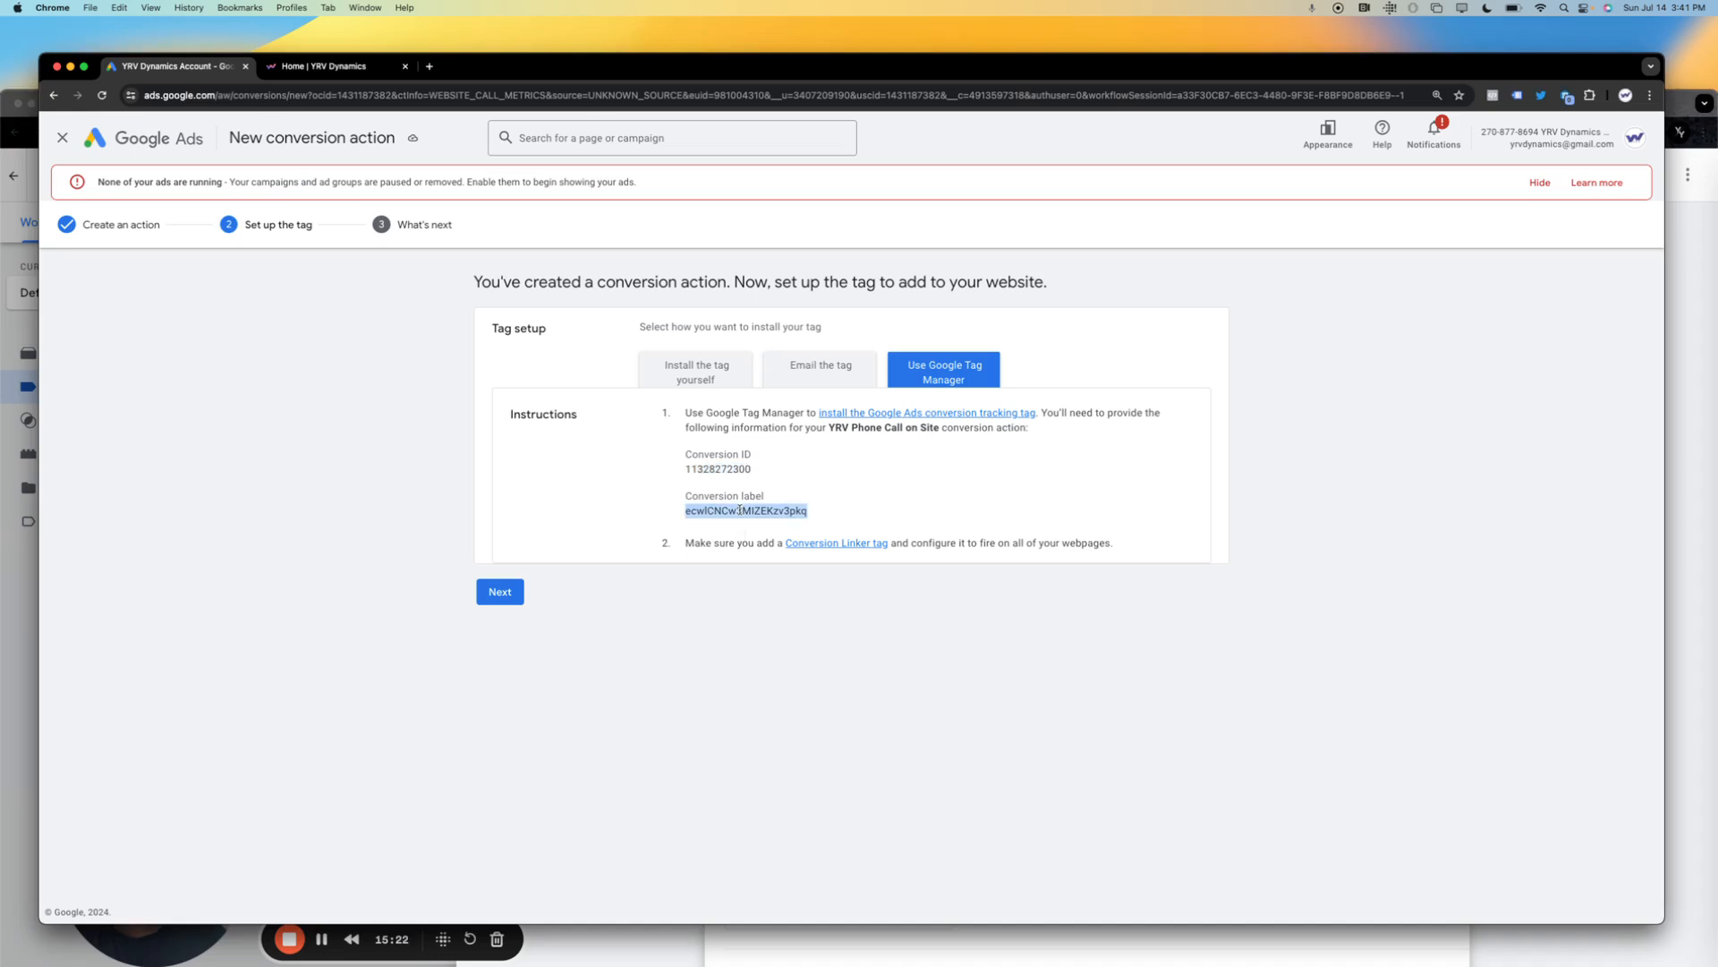
pyautogui.click(8, 161)
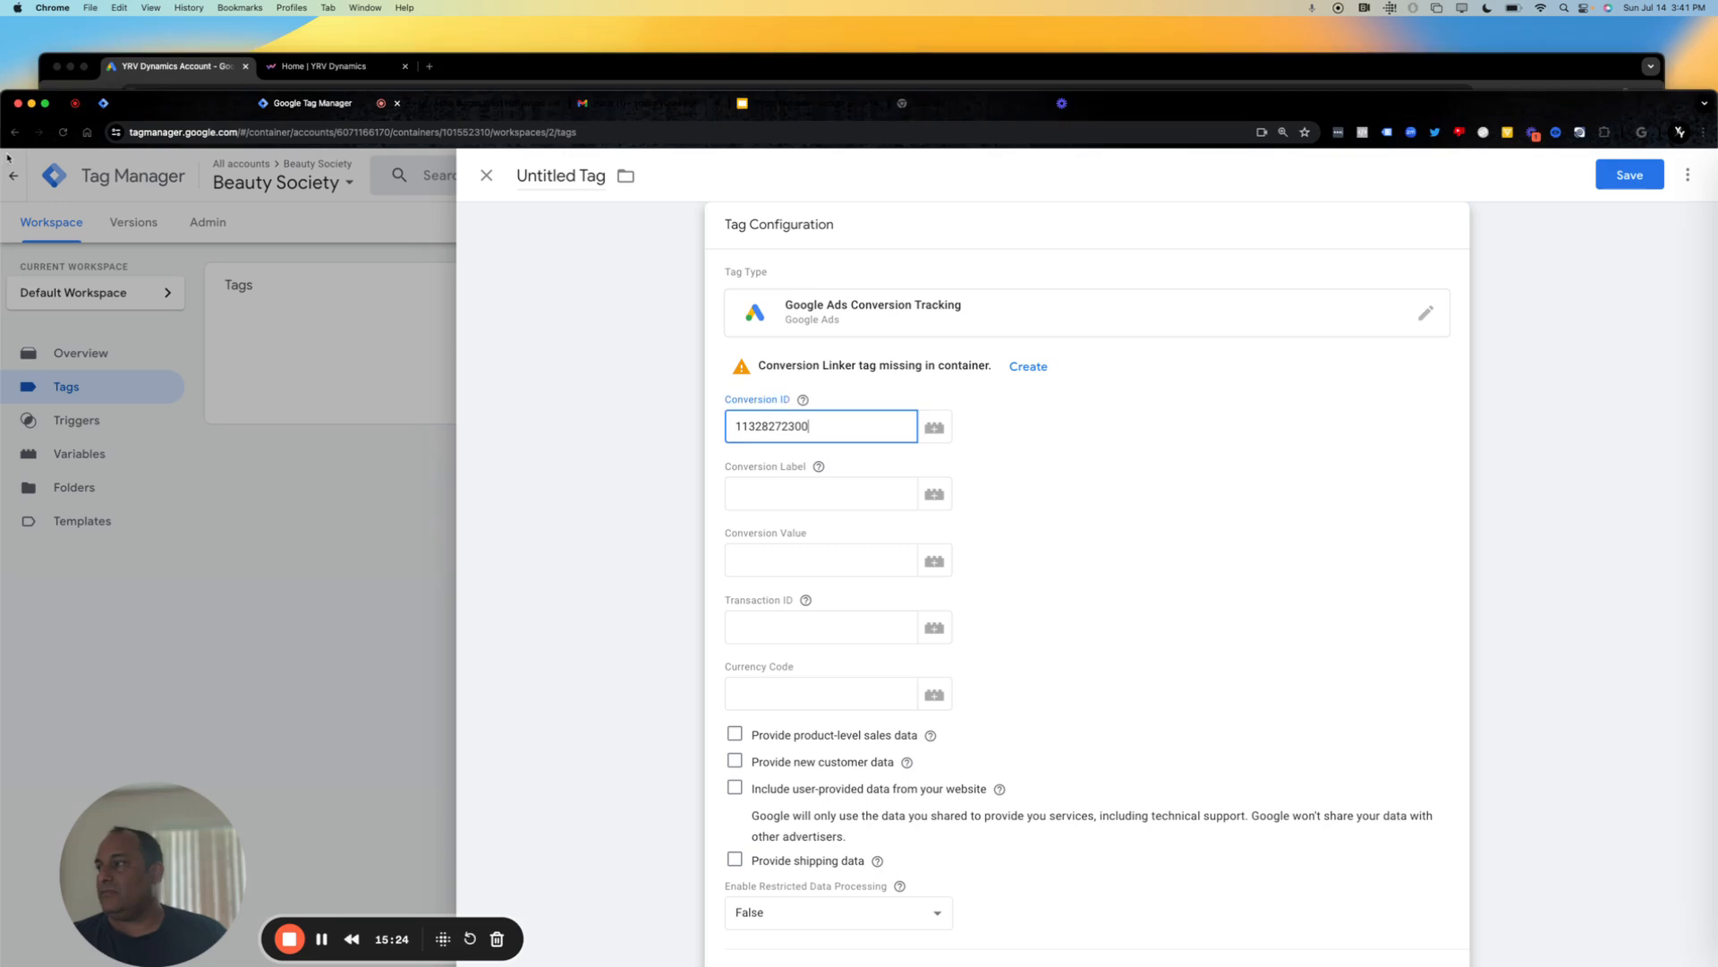
pyautogui.click(769, 488)
pyautogui.press('super+v')
pyautogui.click(1449, 603)
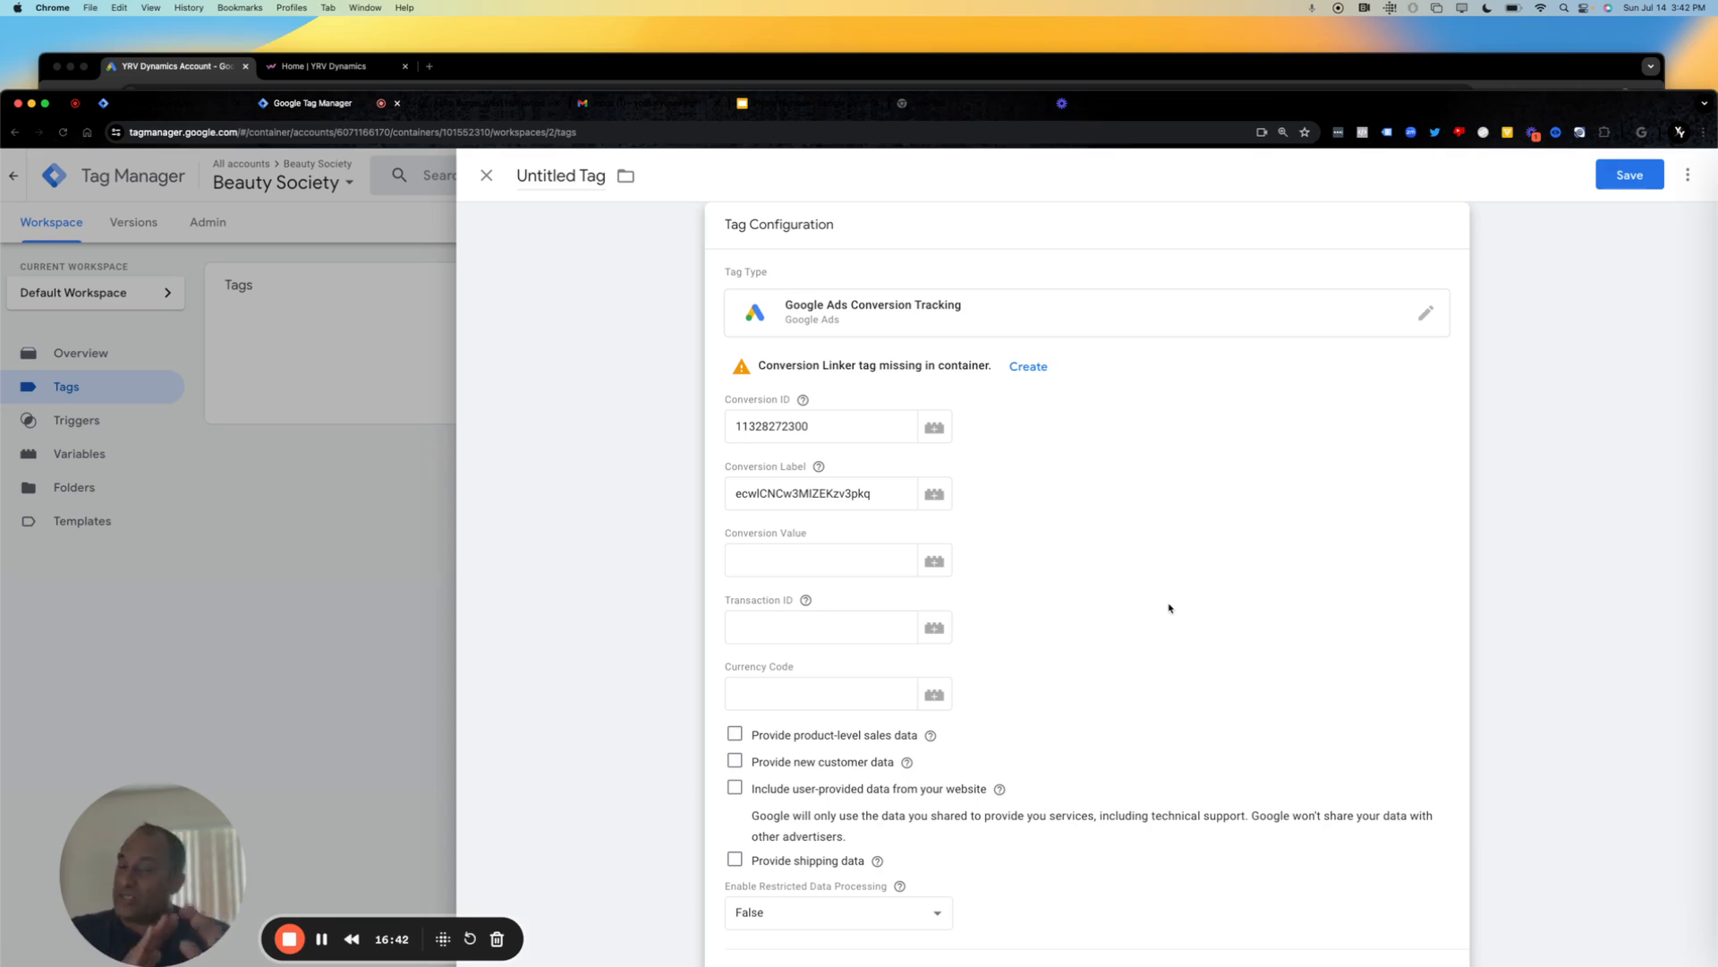
# Open the tag's trigger choices without picking one, and close the untitled tag, discarding its changes.
pyautogui.scroll(-4, 1228, 646)
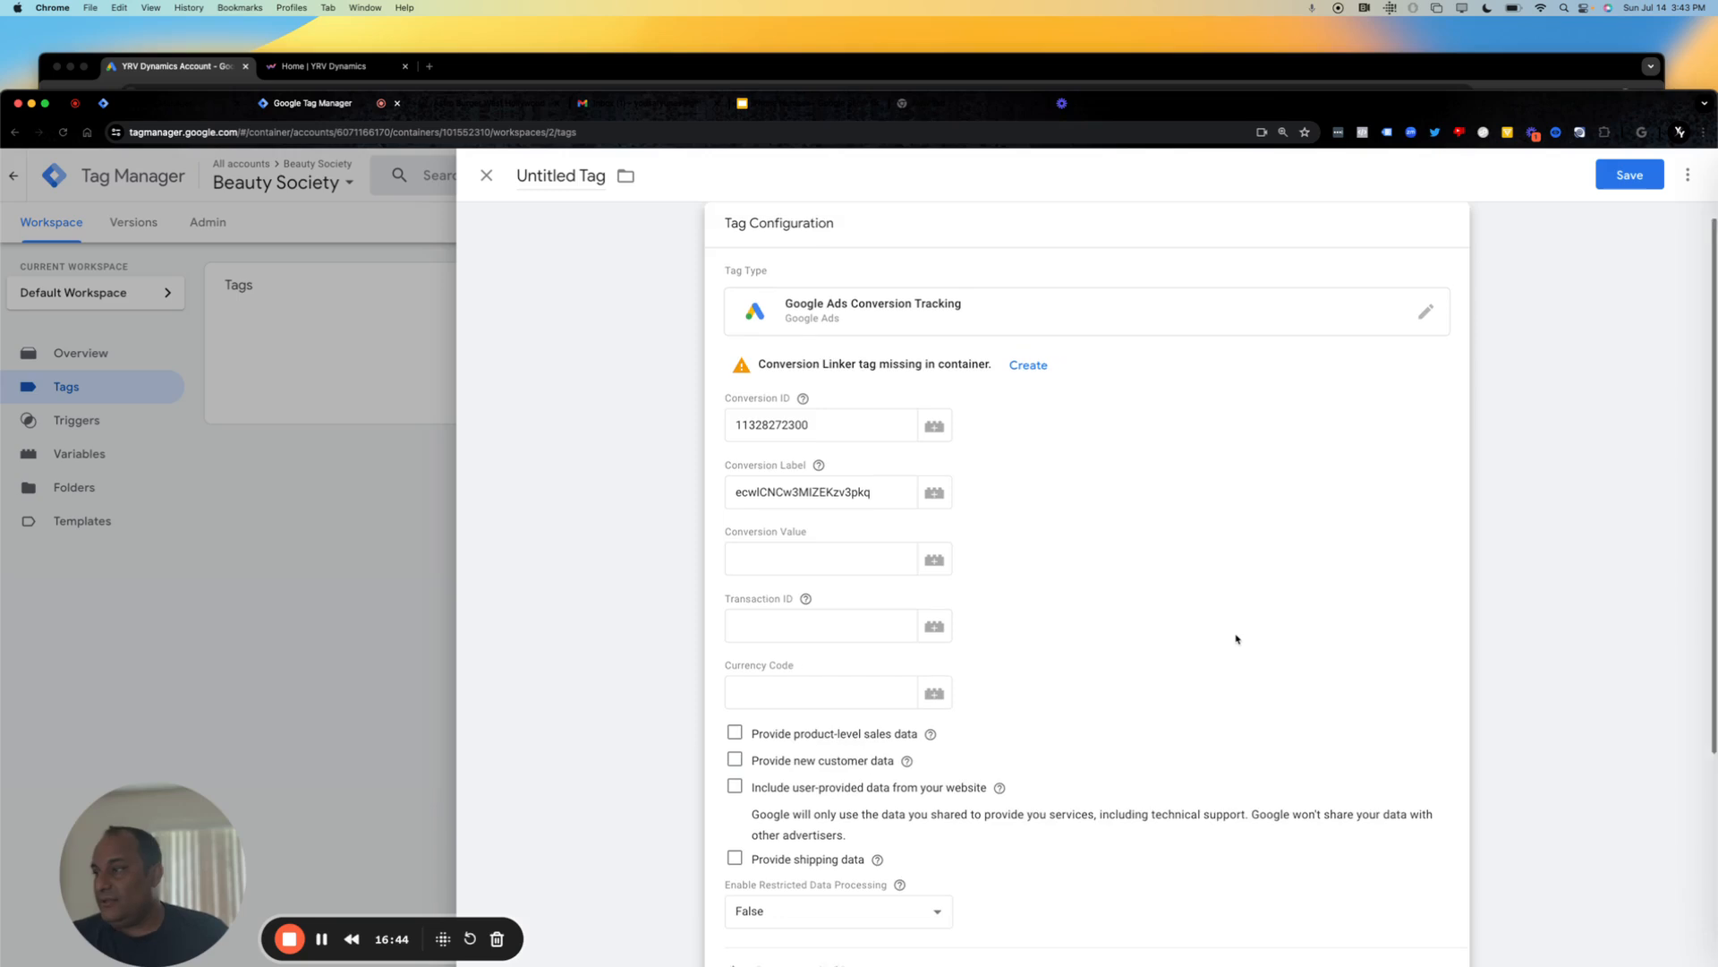
pyautogui.scroll(-4, 1236, 638)
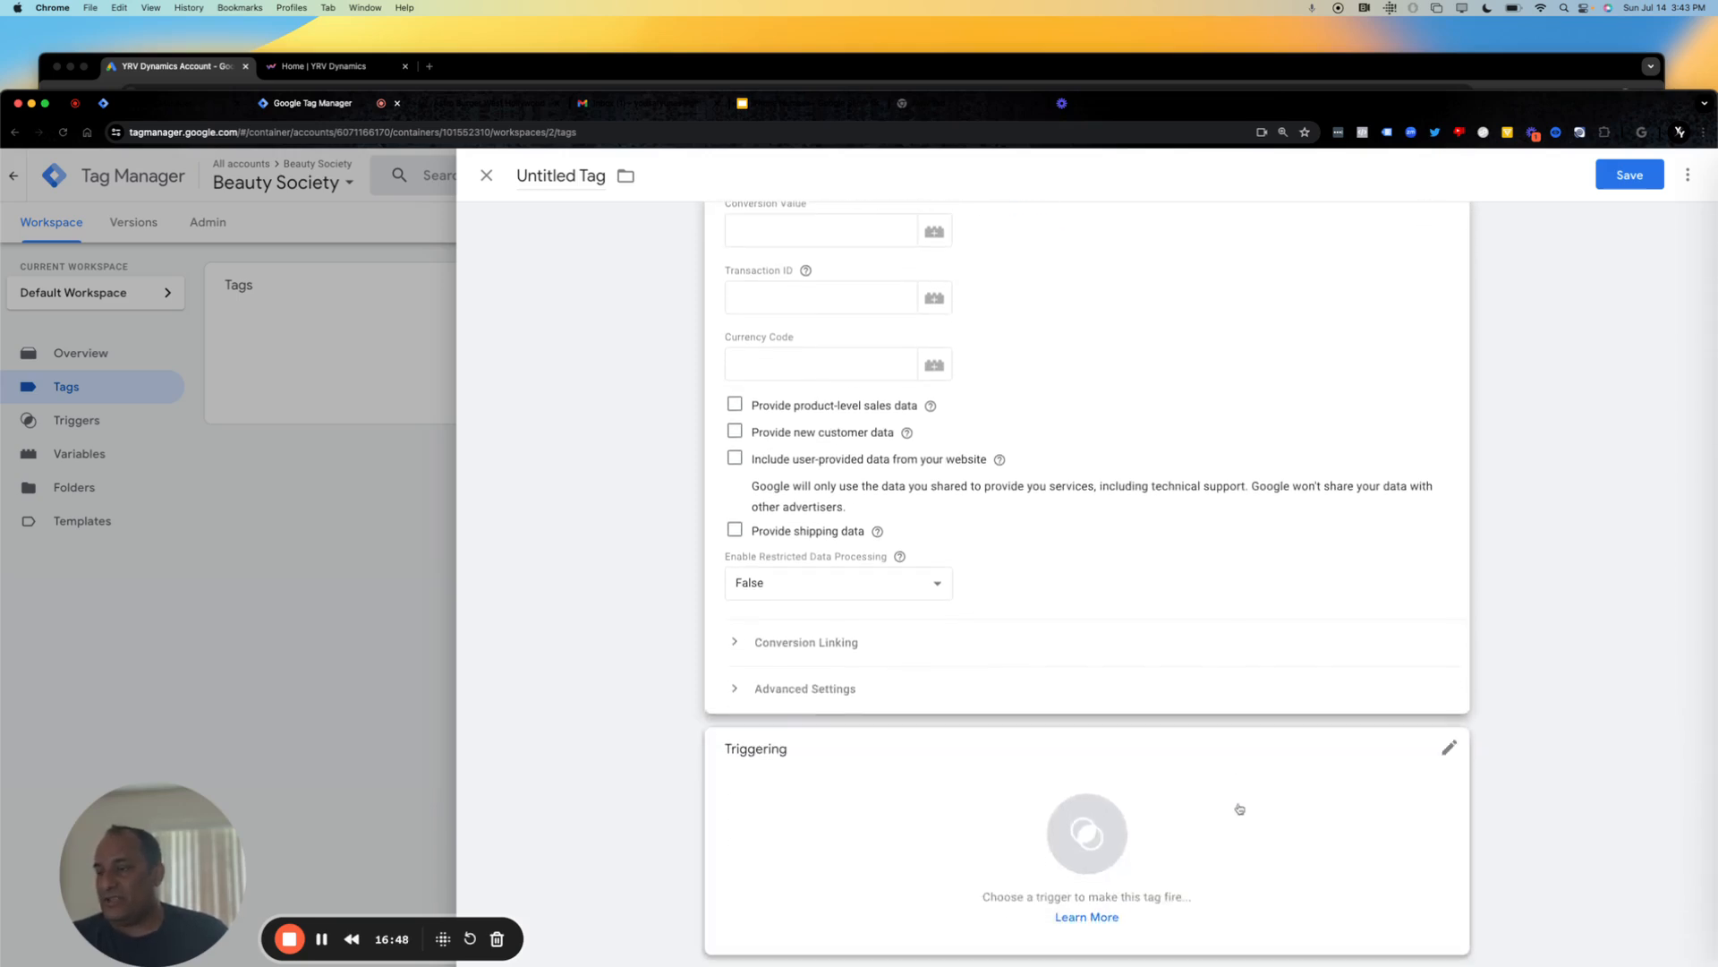
pyautogui.click(1235, 806)
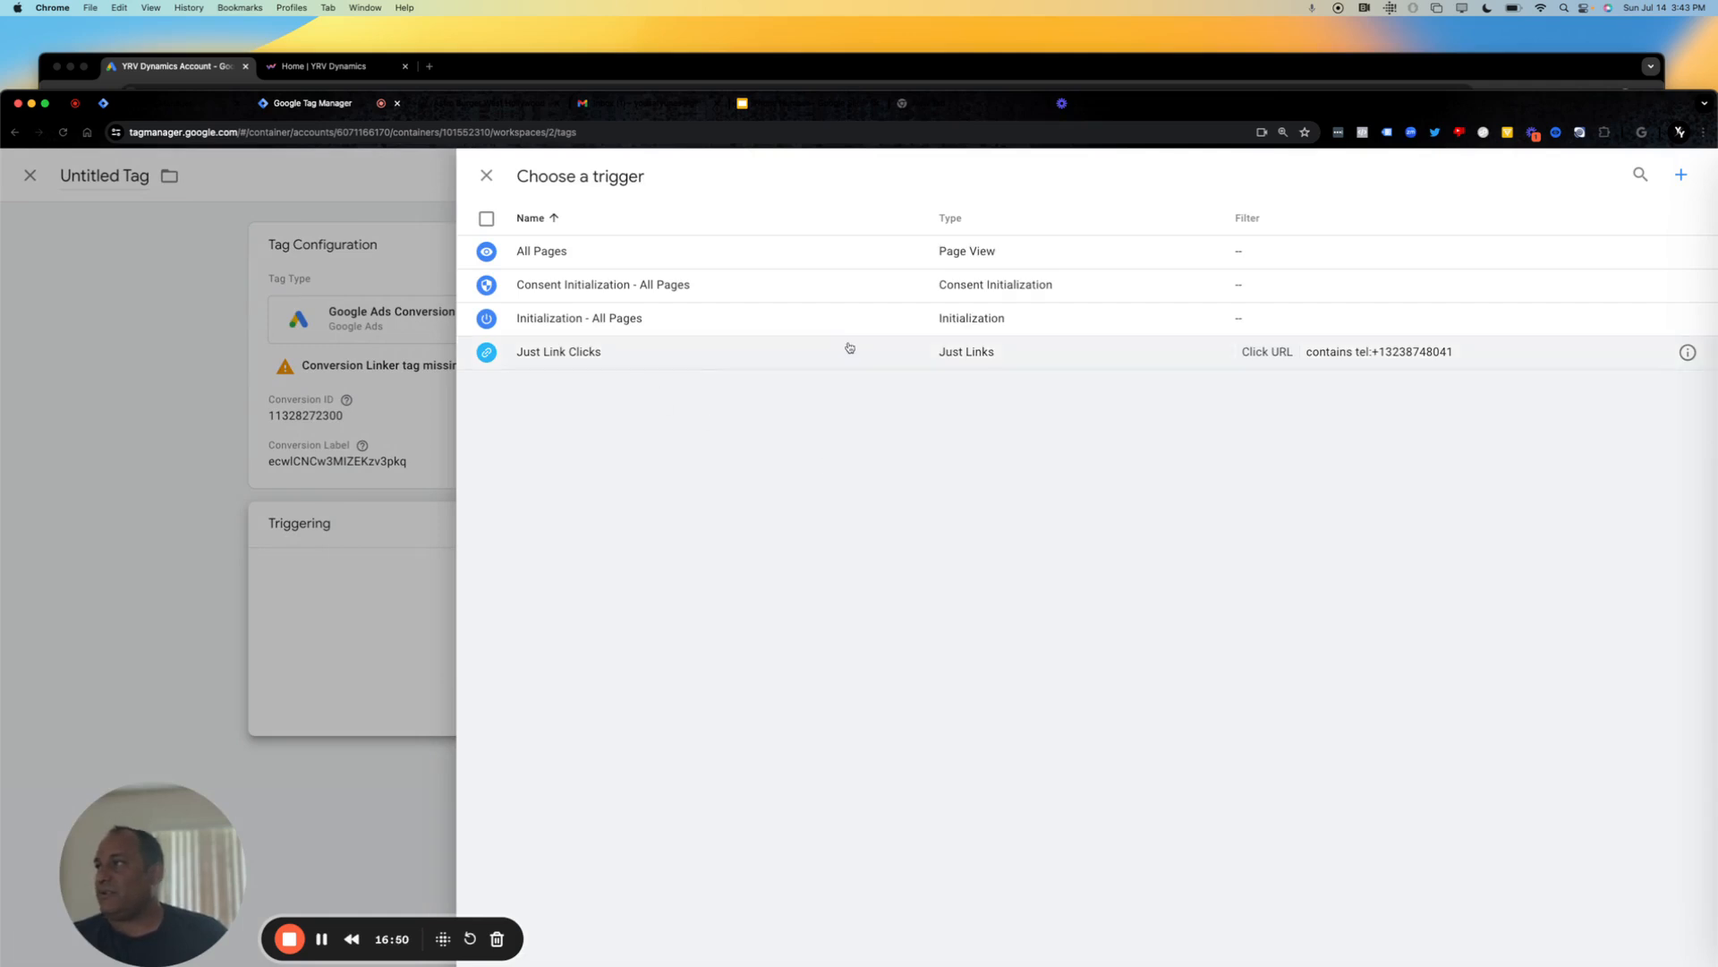
pyautogui.click(486, 176)
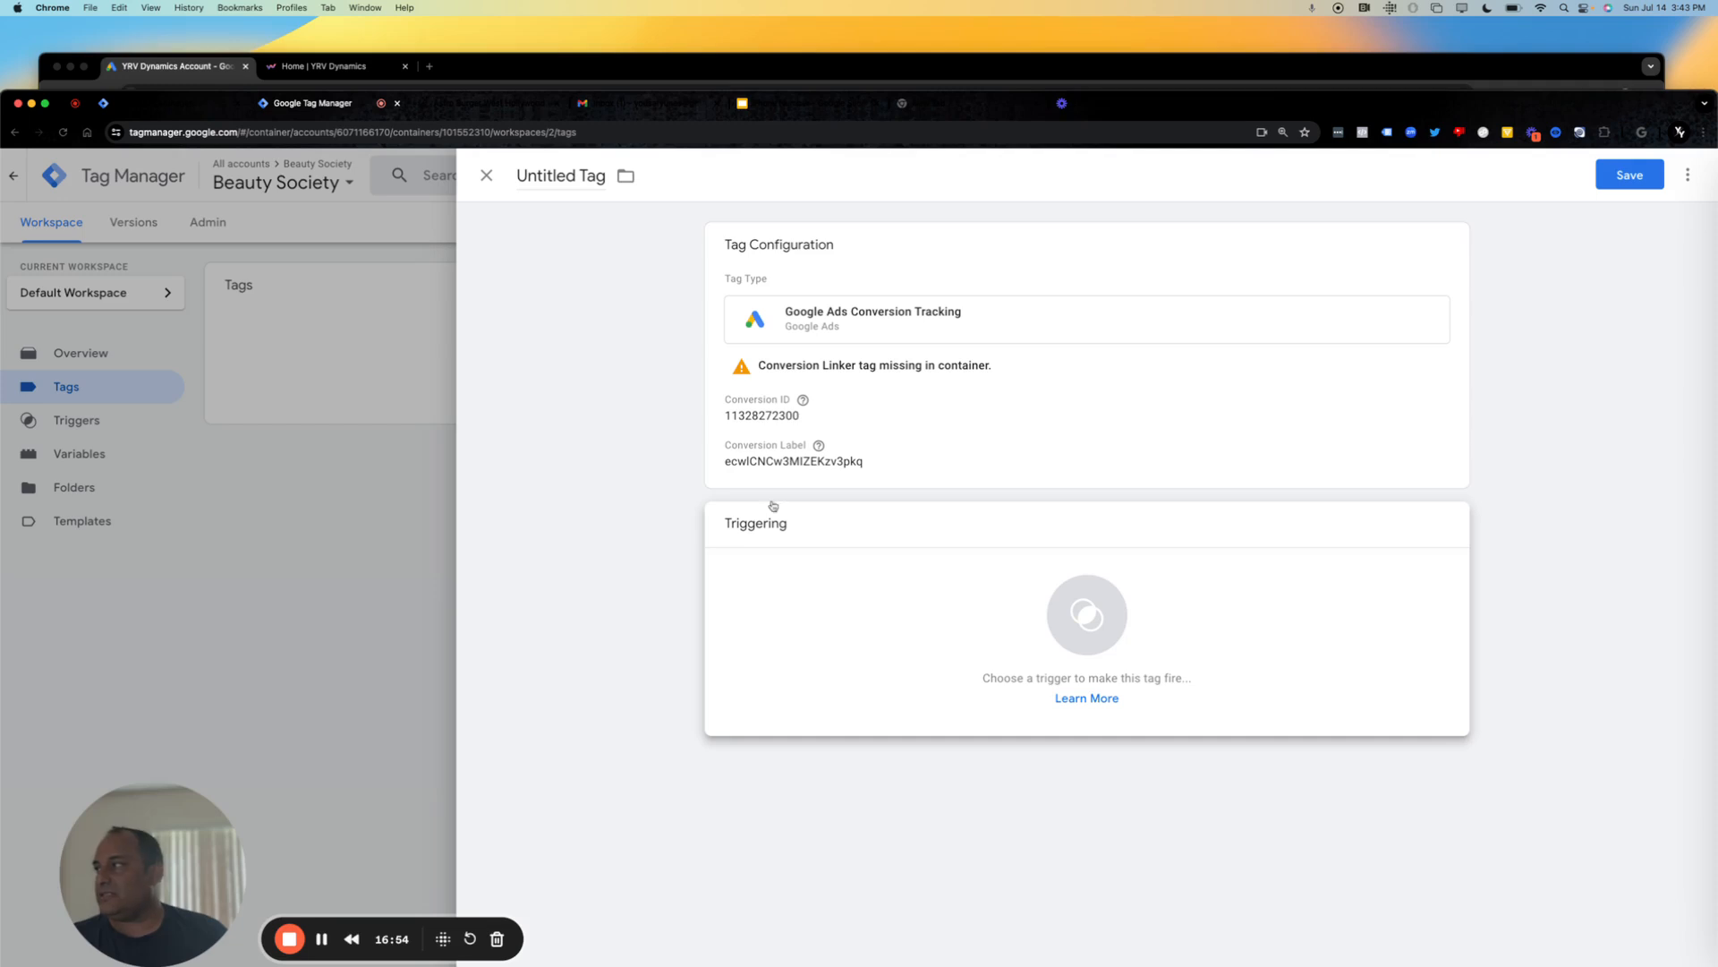
pyautogui.click(488, 171)
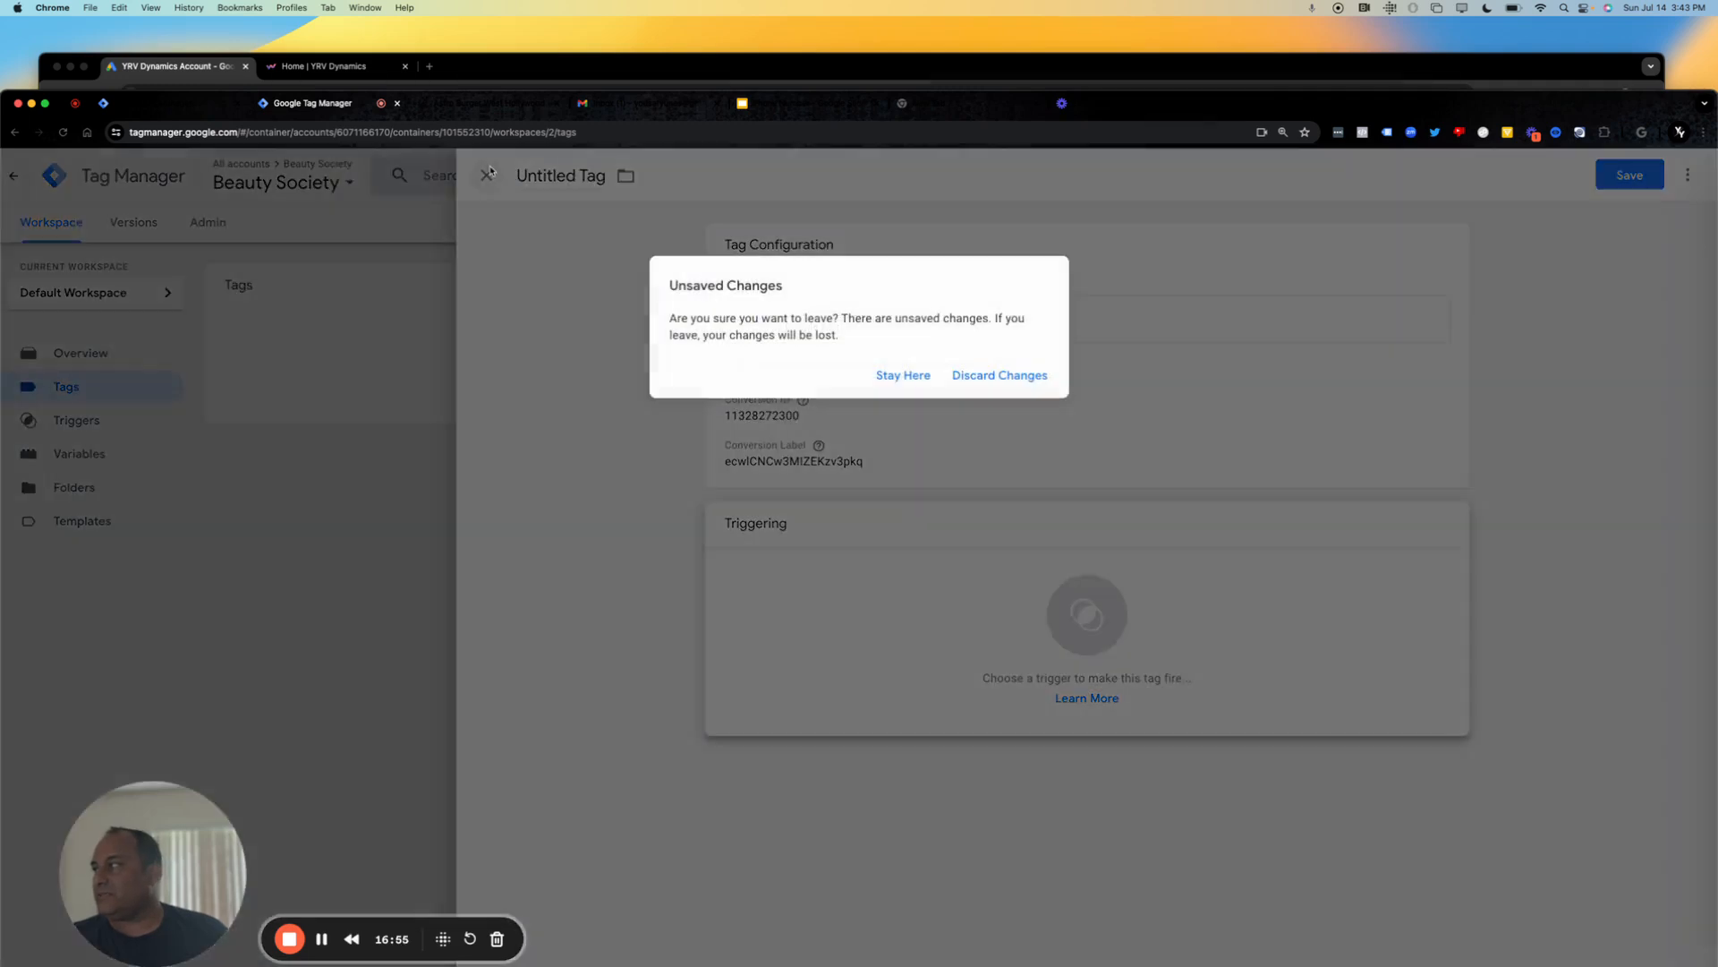
pyautogui.click(996, 379)
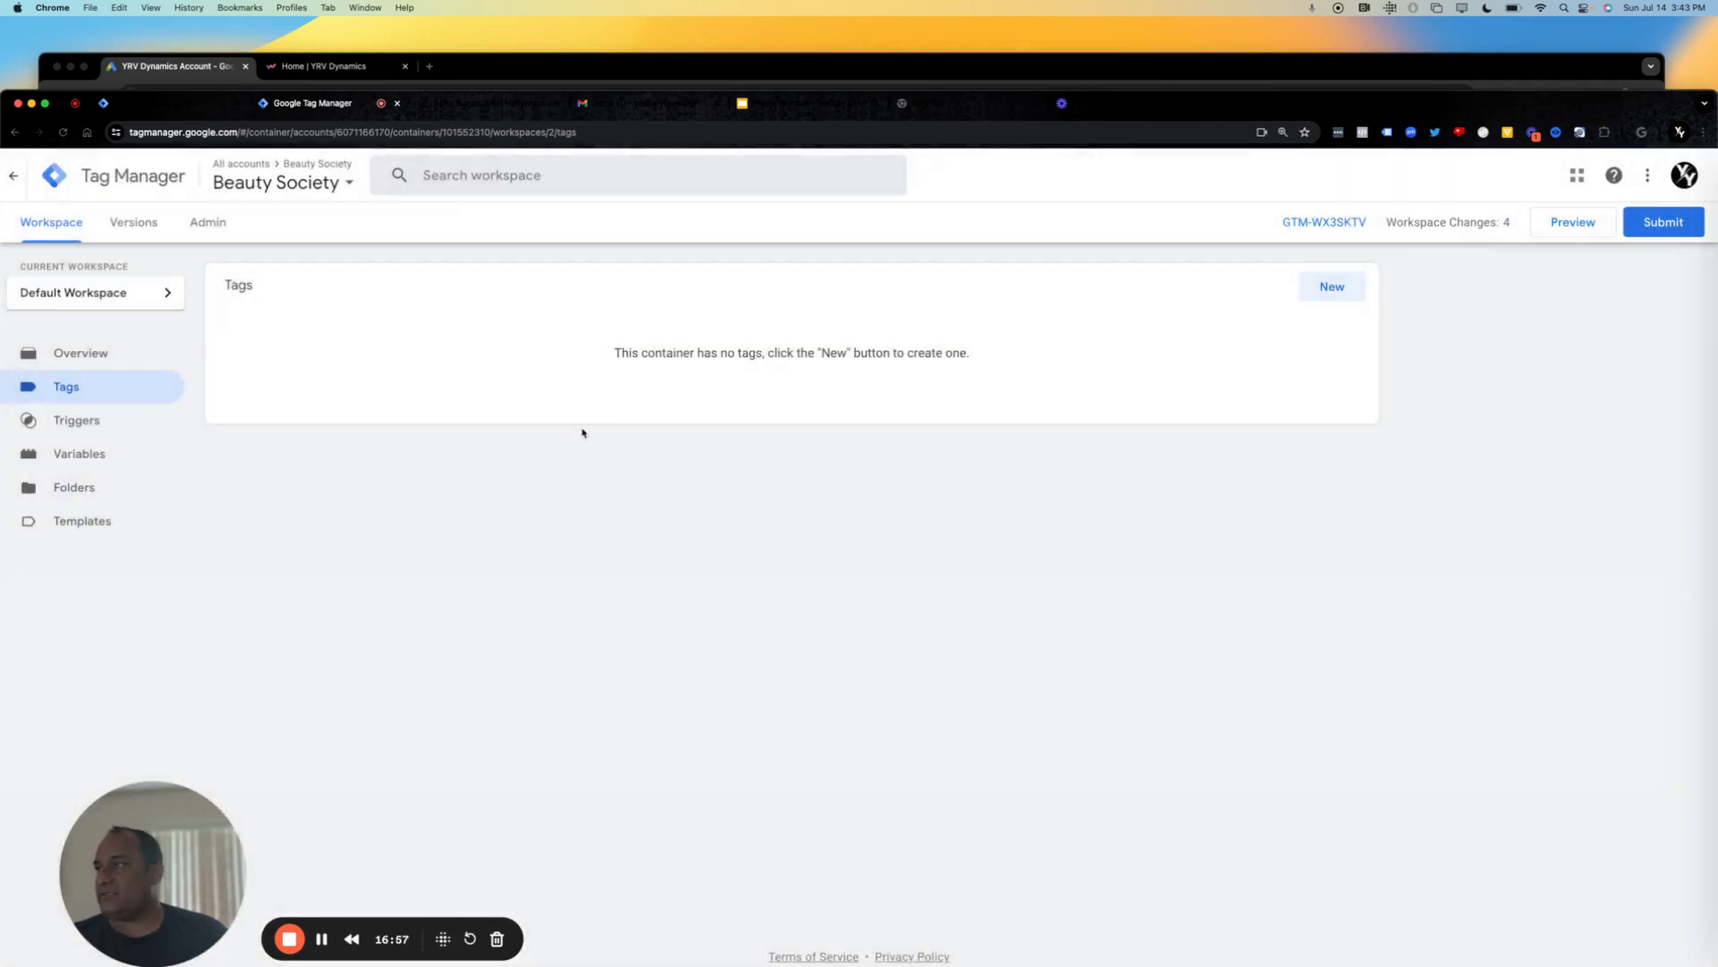
# Review the container's triggers and check which click variables are enabled in the built-in variable configuration.
pyautogui.click(59, 420)
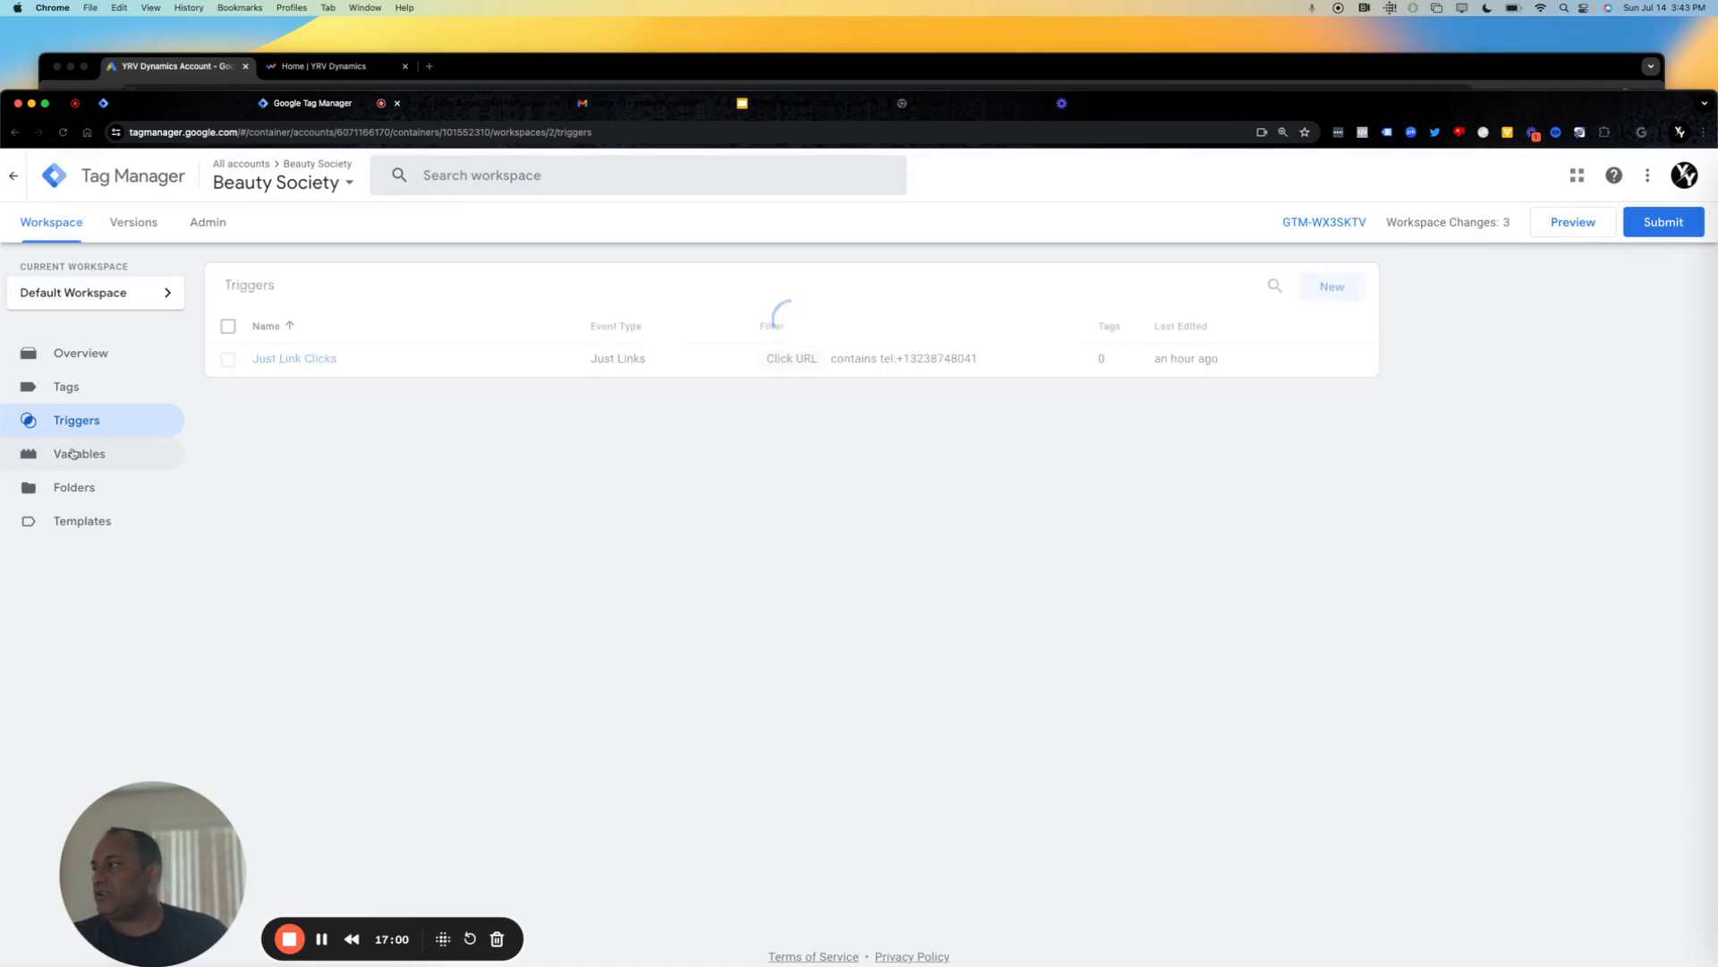
pyautogui.click(73, 461)
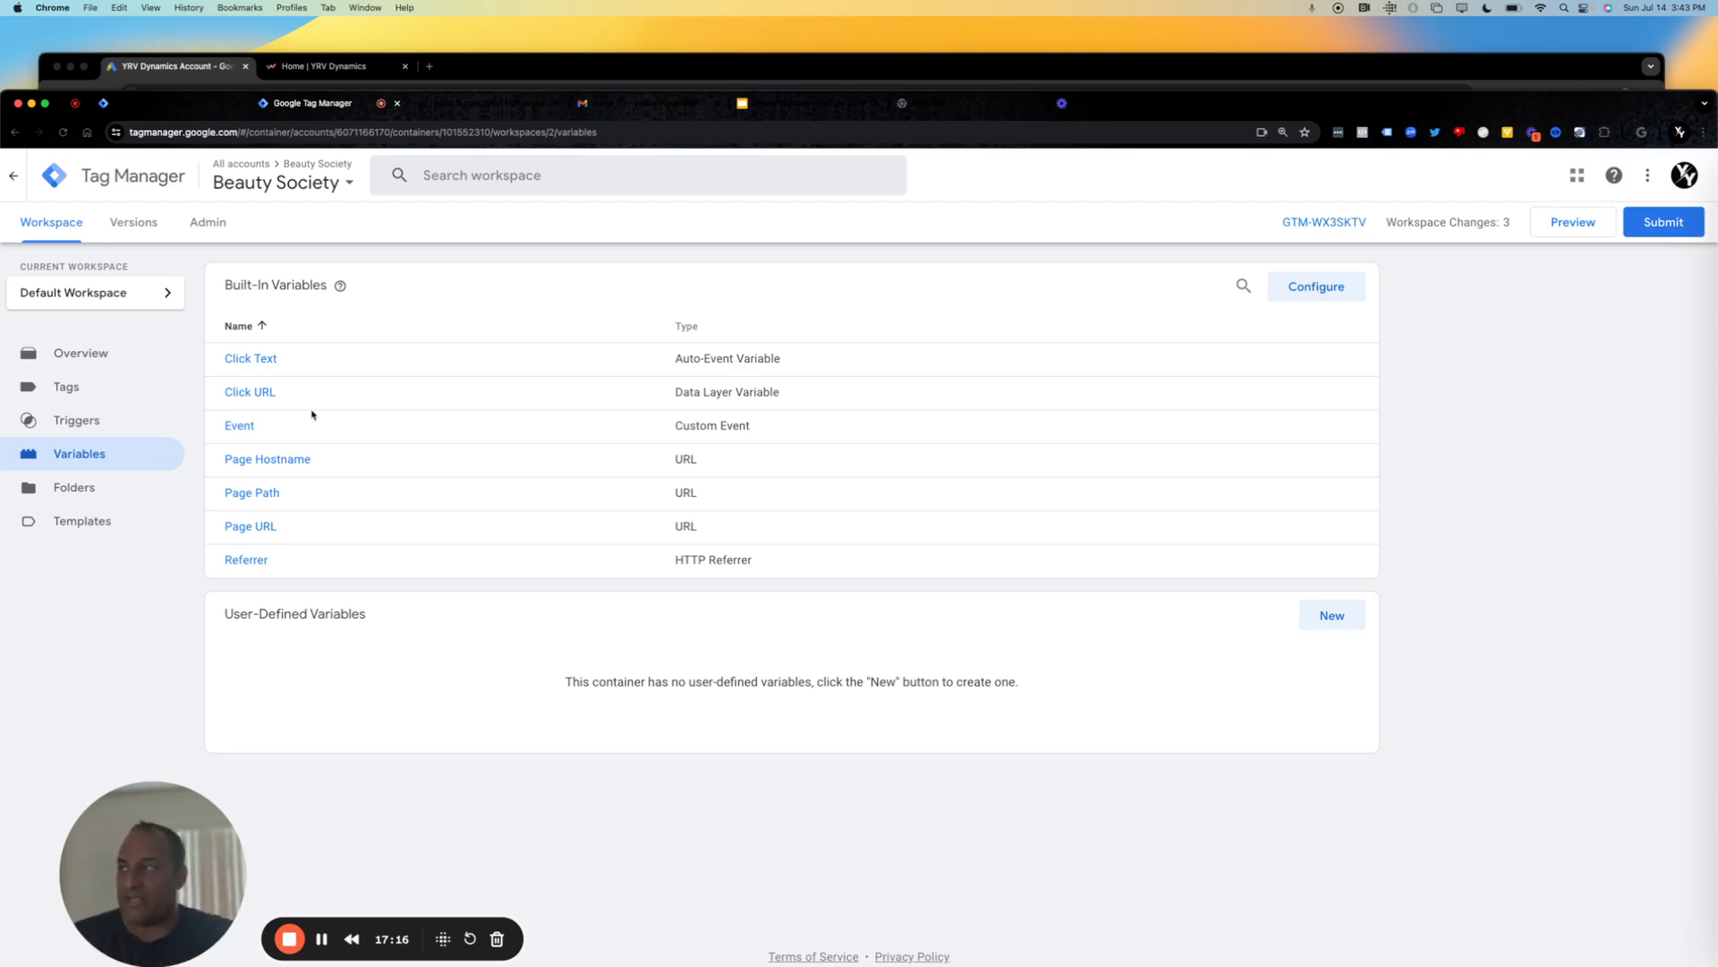
pyautogui.click(1314, 286)
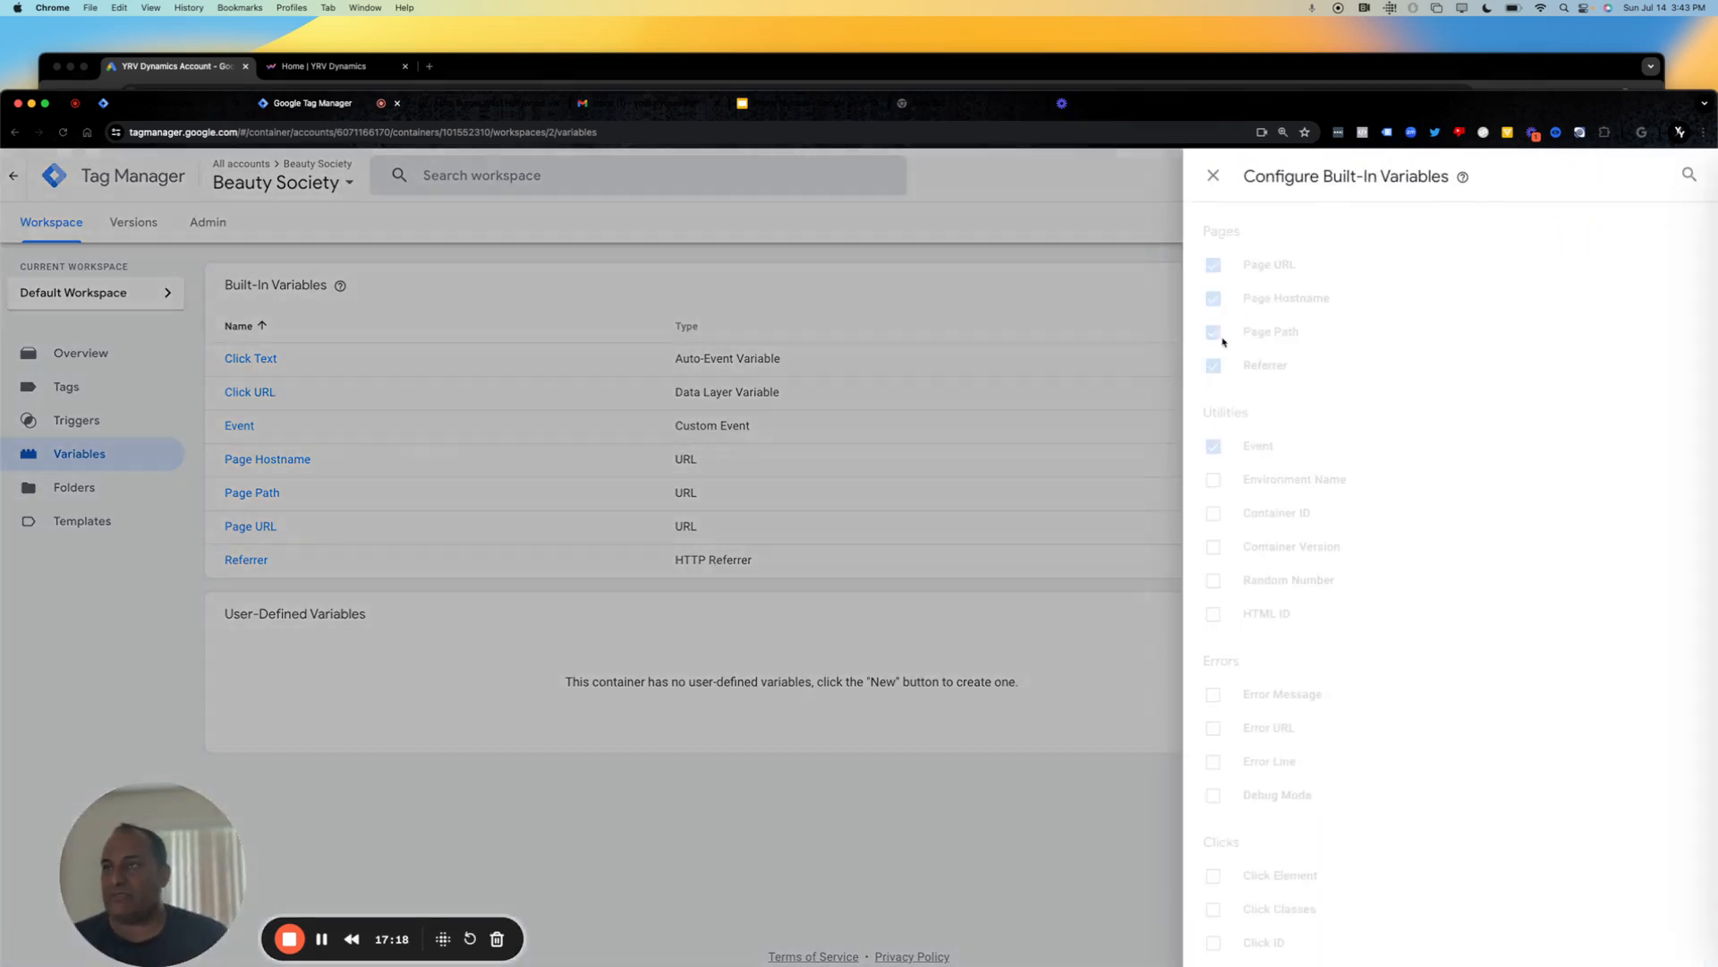
pyautogui.moveTo(1449, 716); pyautogui.dragTo(1360, 849)
pyautogui.click(1360, 850)
pyautogui.scroll(-3, 1359, 848)
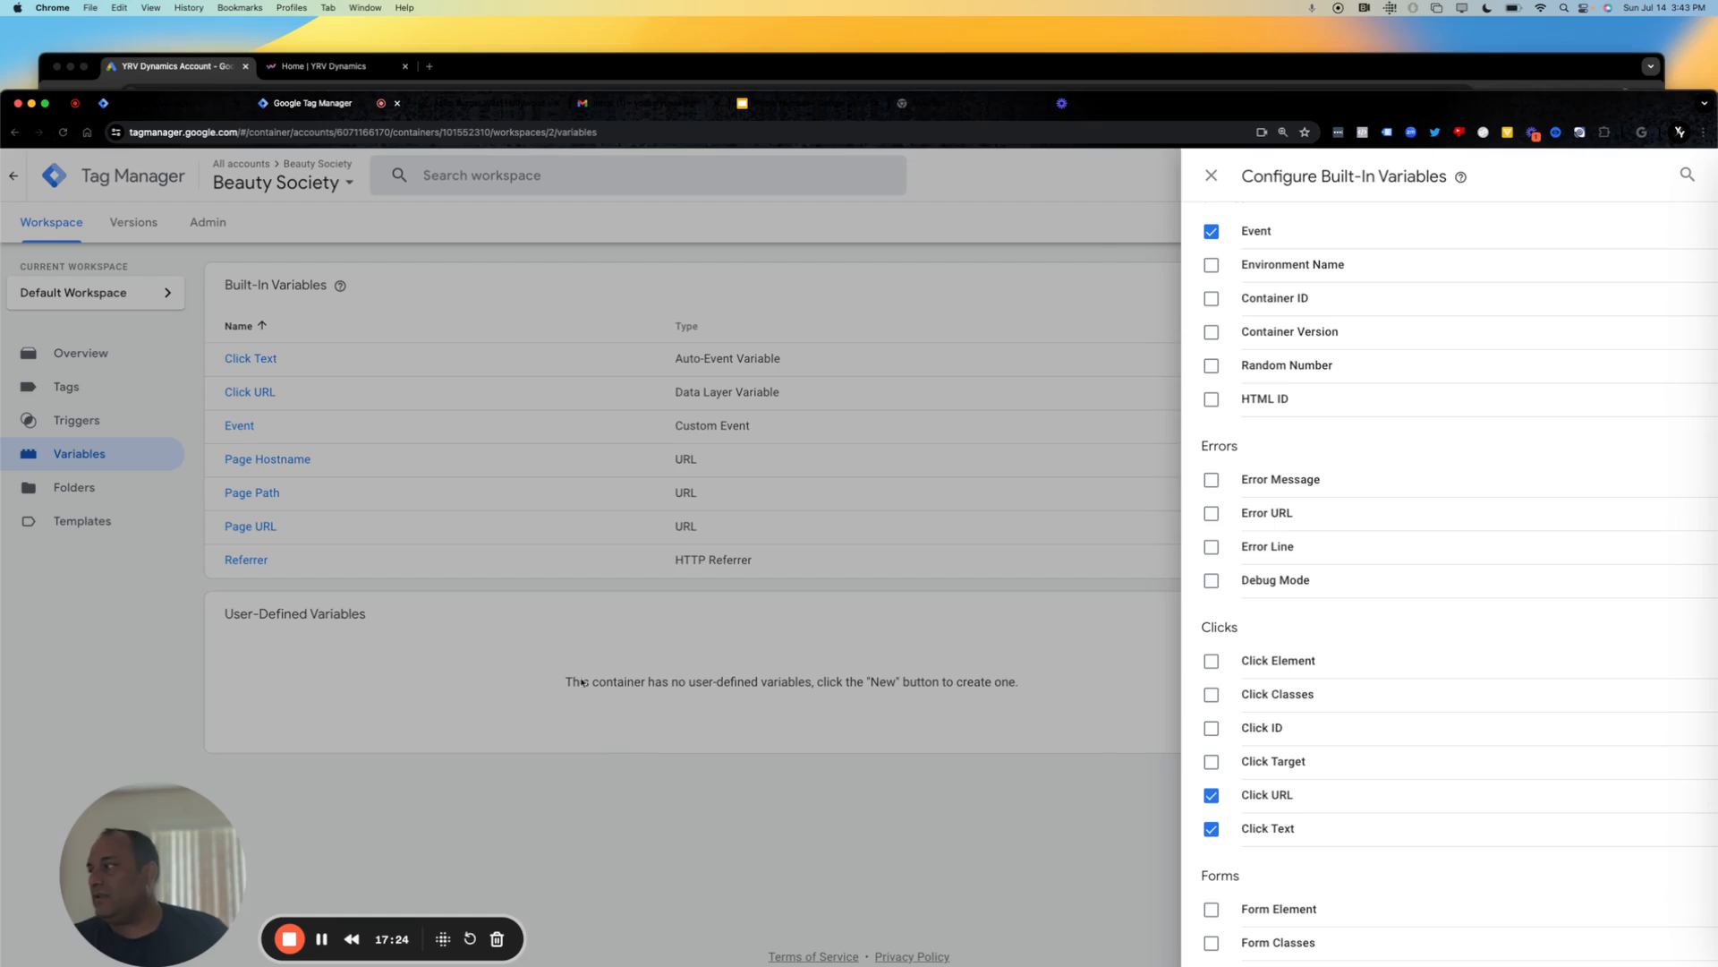
pyautogui.click(588, 780)
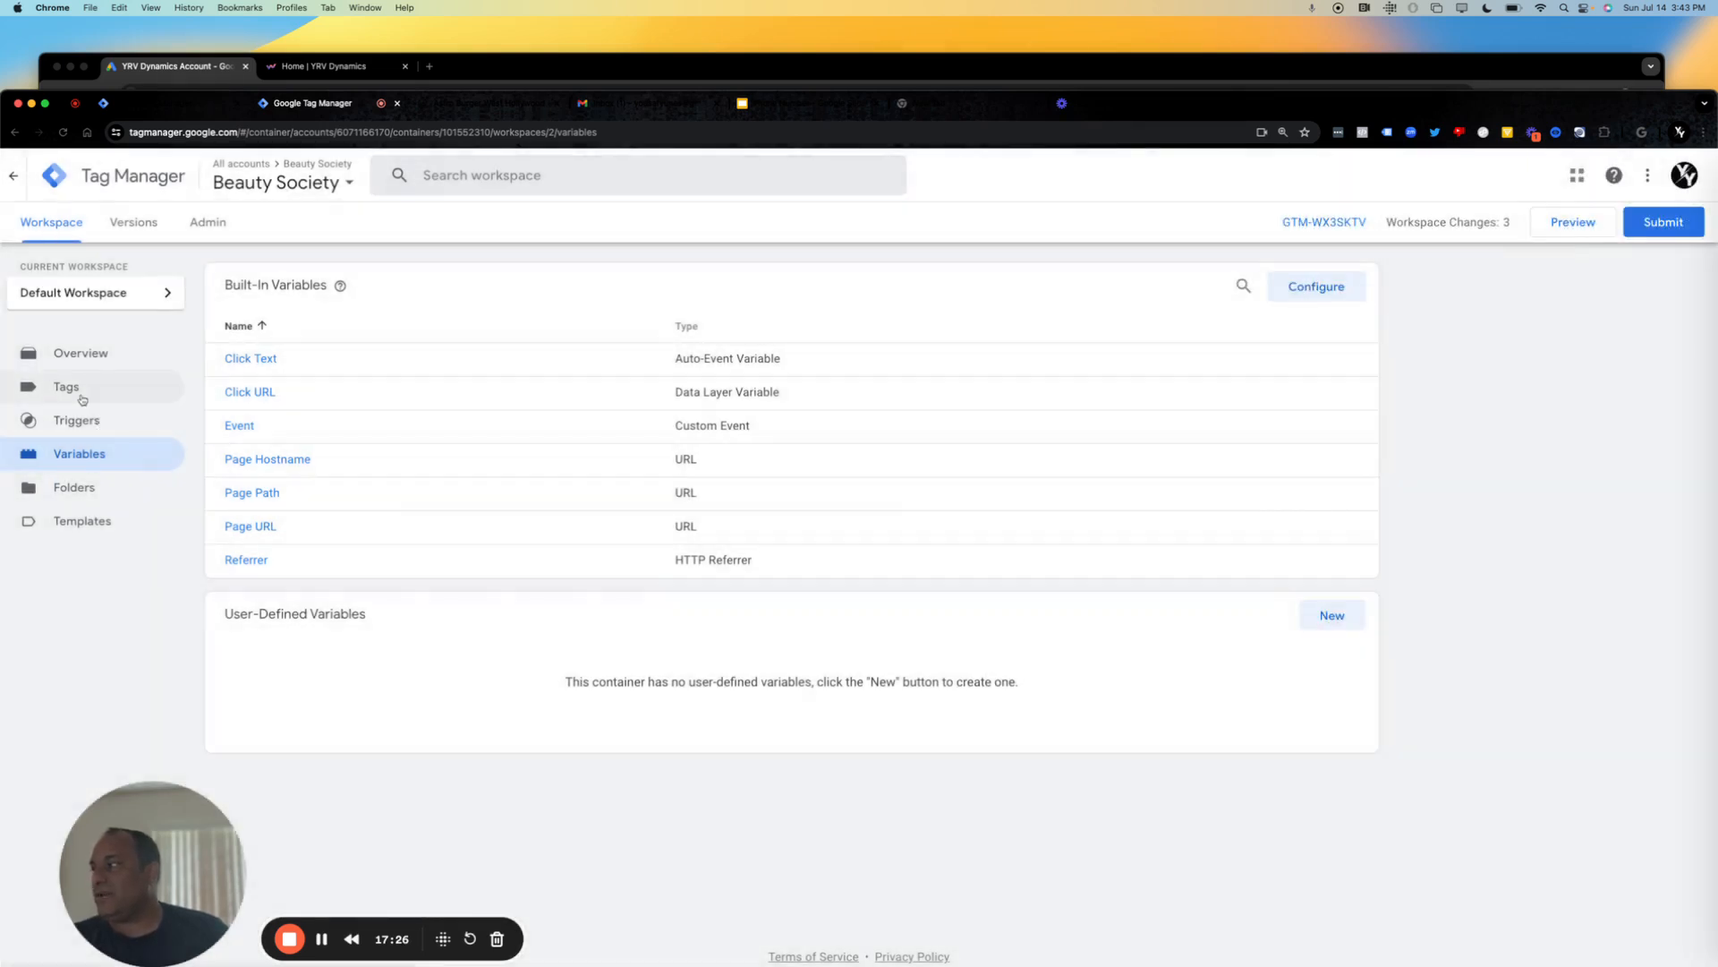
# Start a new tag, search the tag types for "ads" and choose Google Ads Conversion Tracking.
pyautogui.click(66, 387)
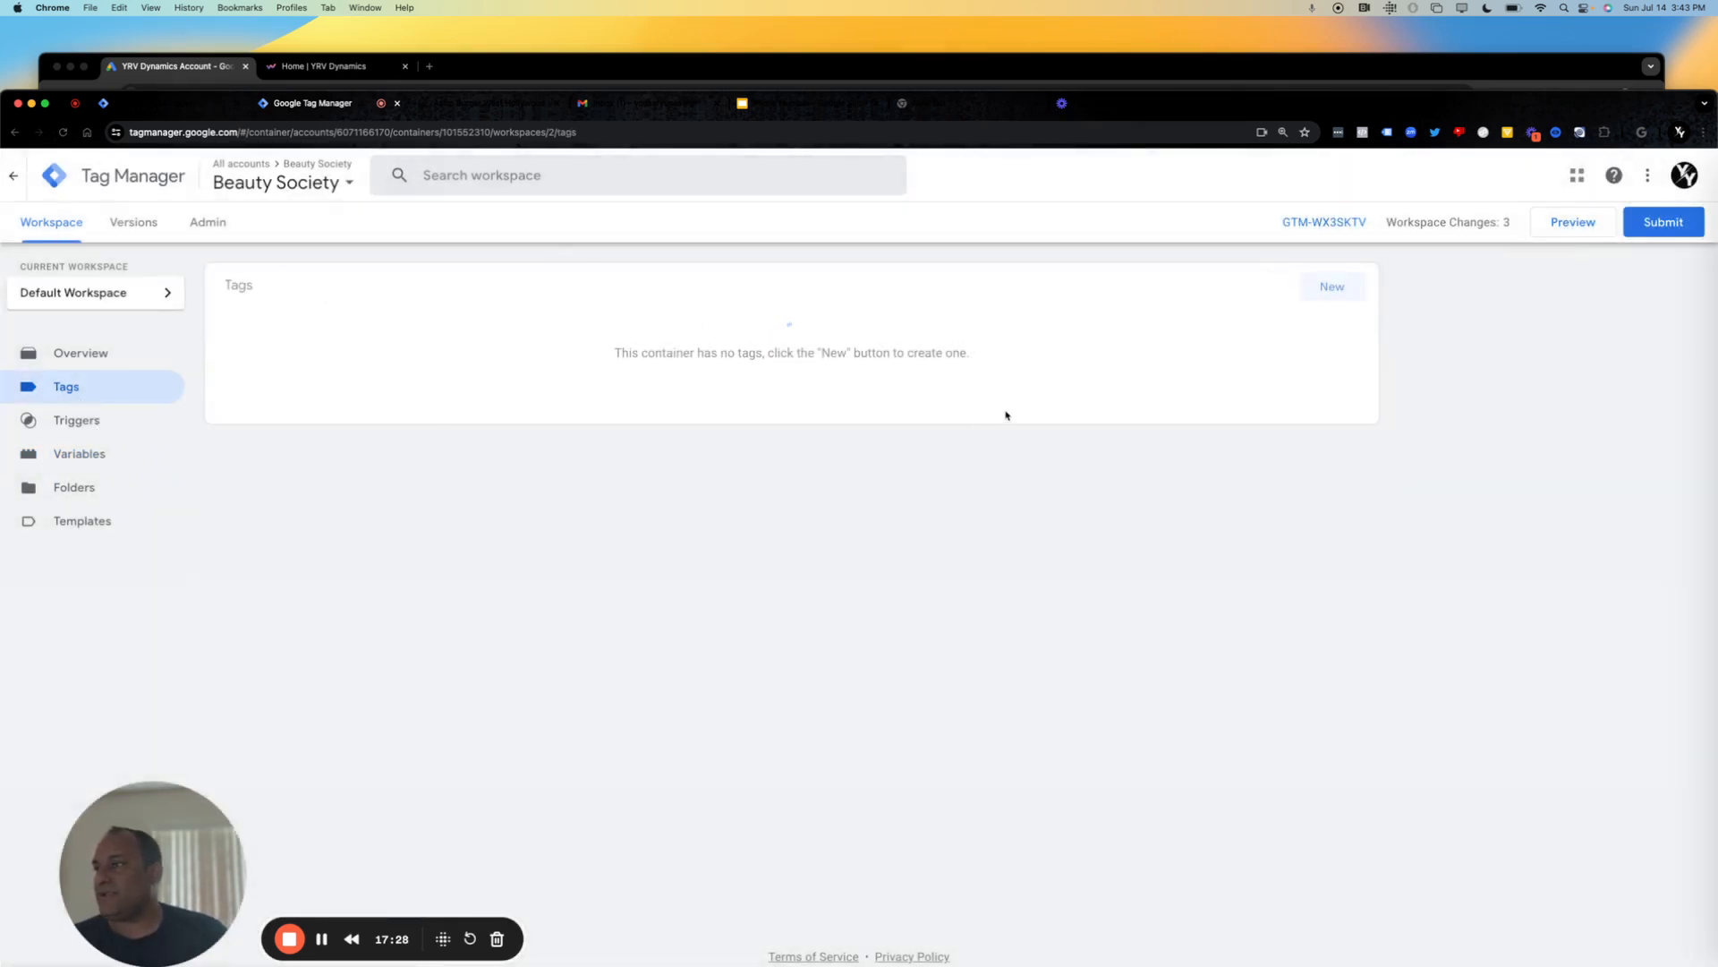
pyautogui.click(1327, 290)
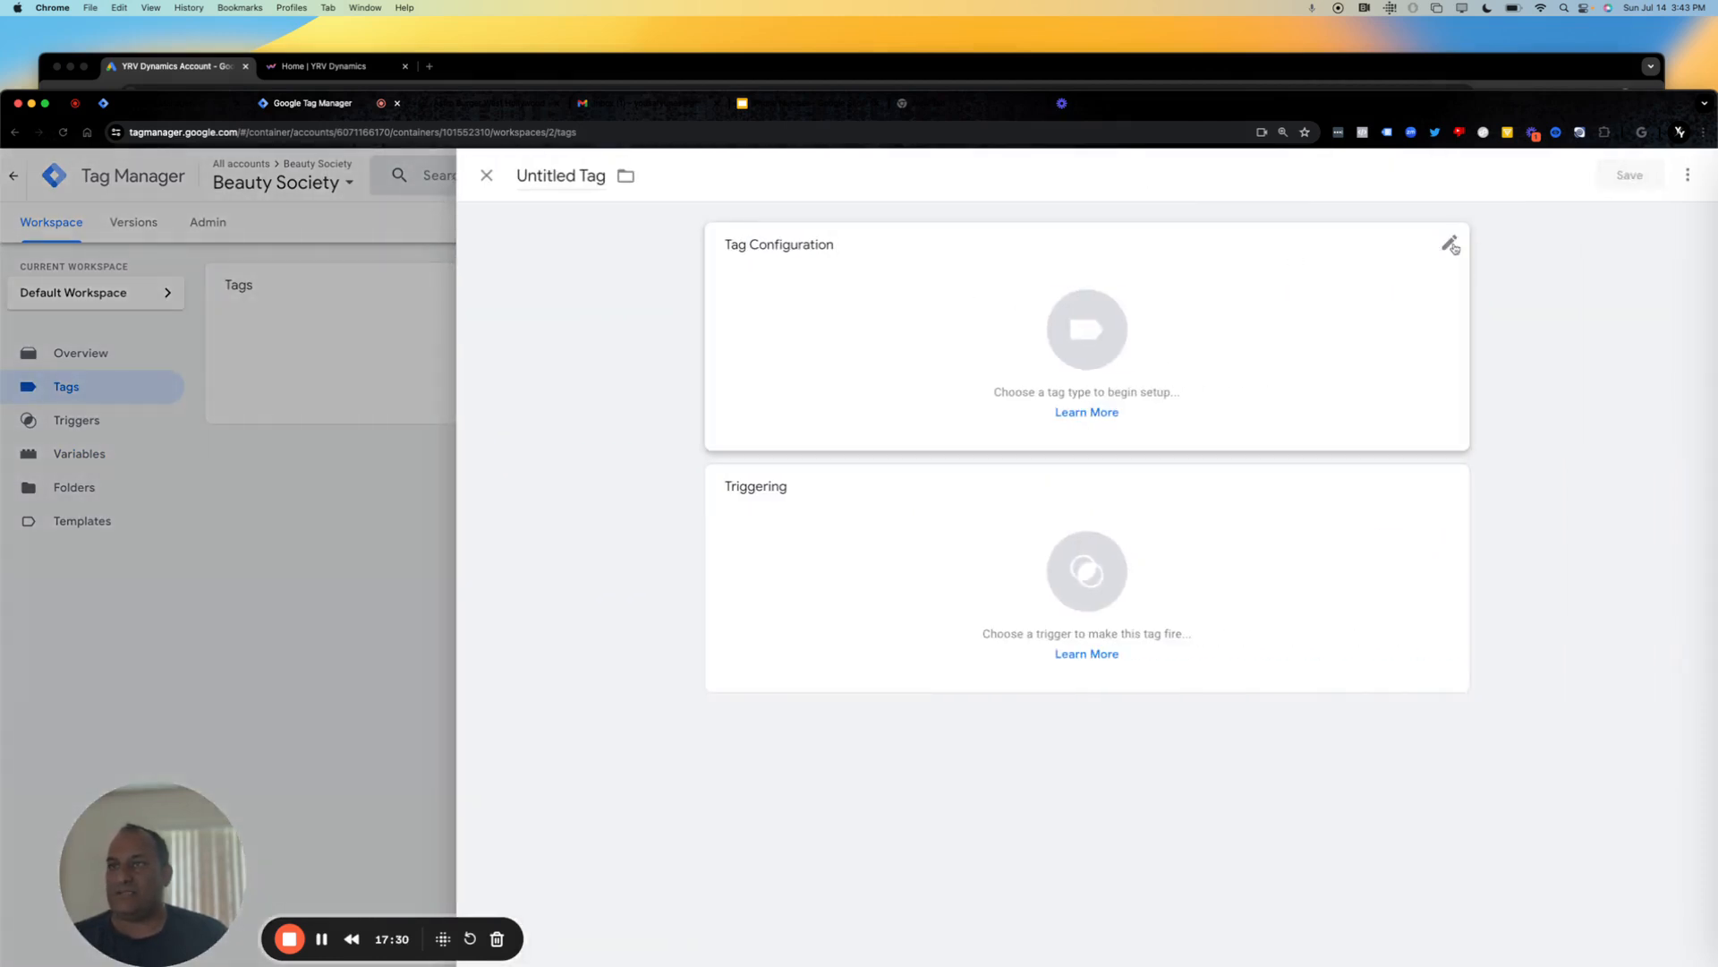
pyautogui.click(1446, 241)
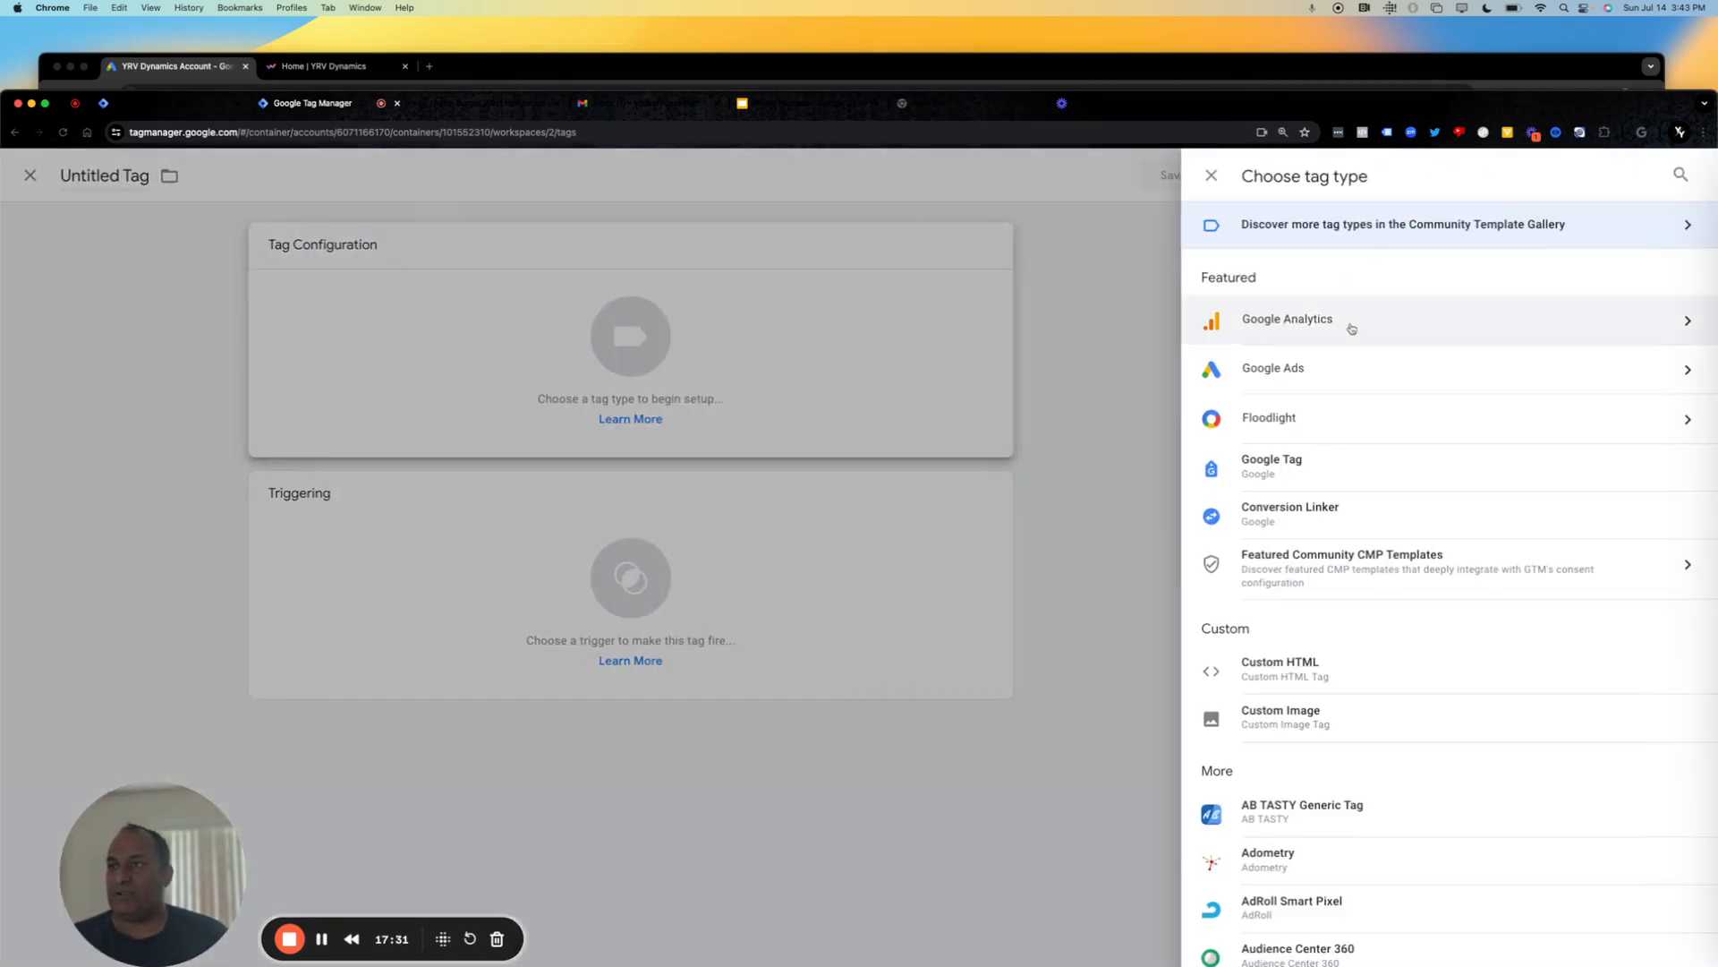
pyautogui.click(1680, 175)
pyautogui.write('ads')
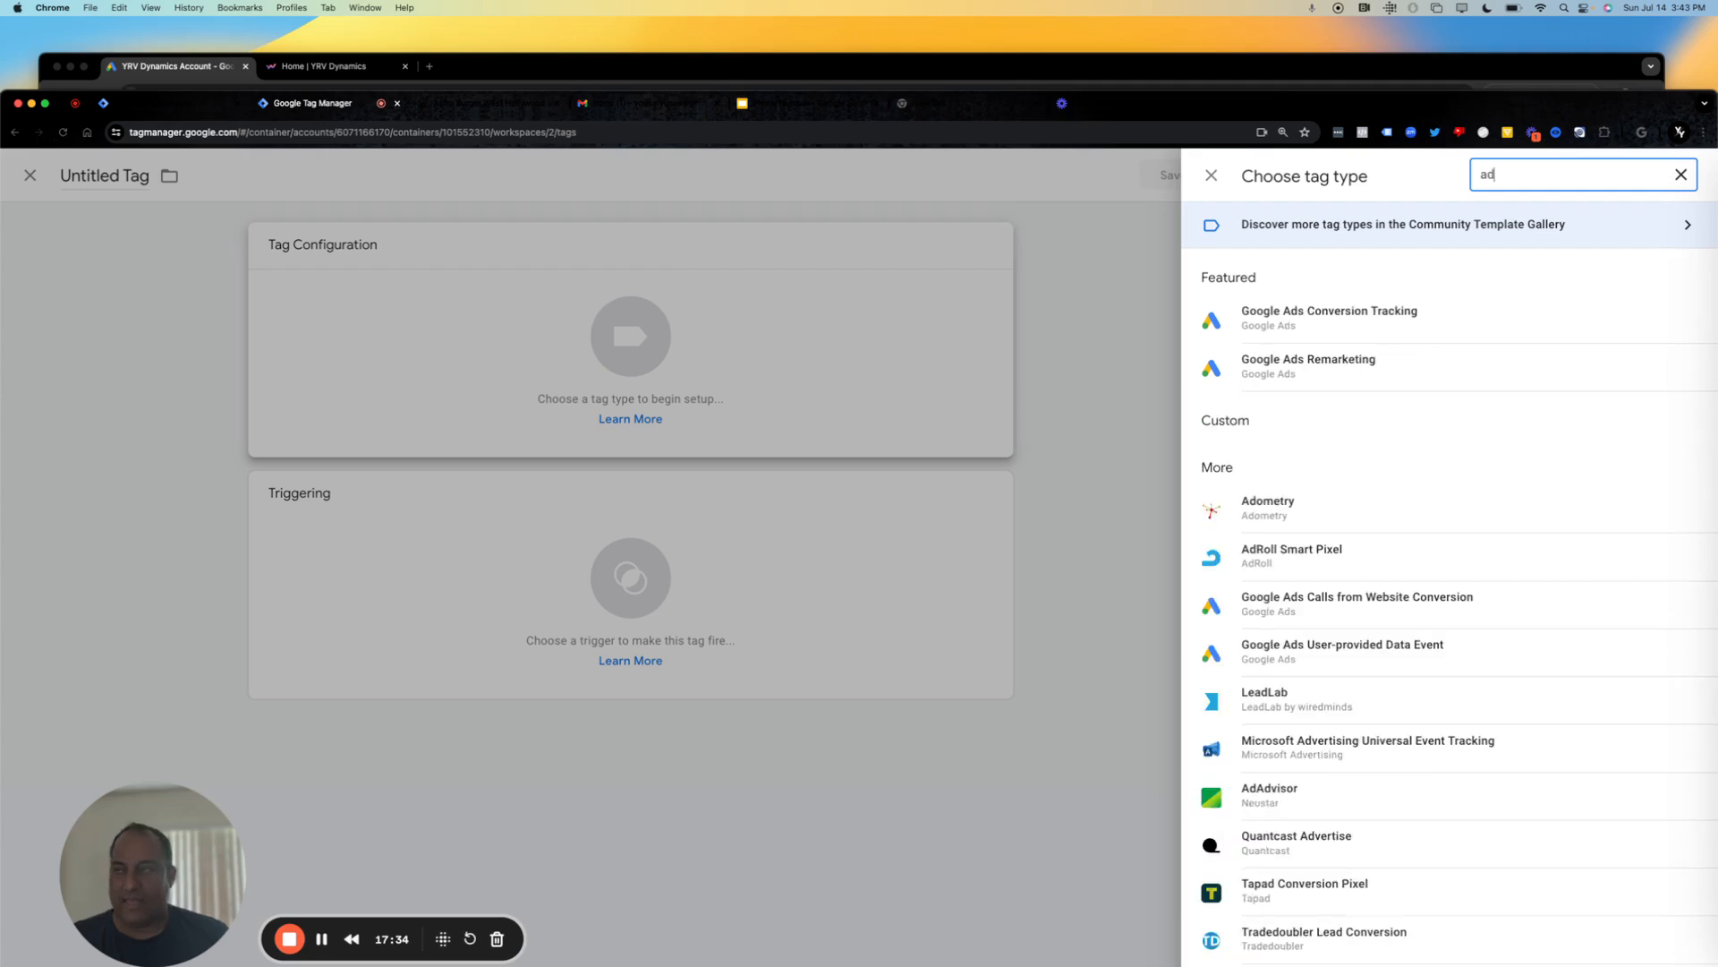
pyautogui.click(1592, 332)
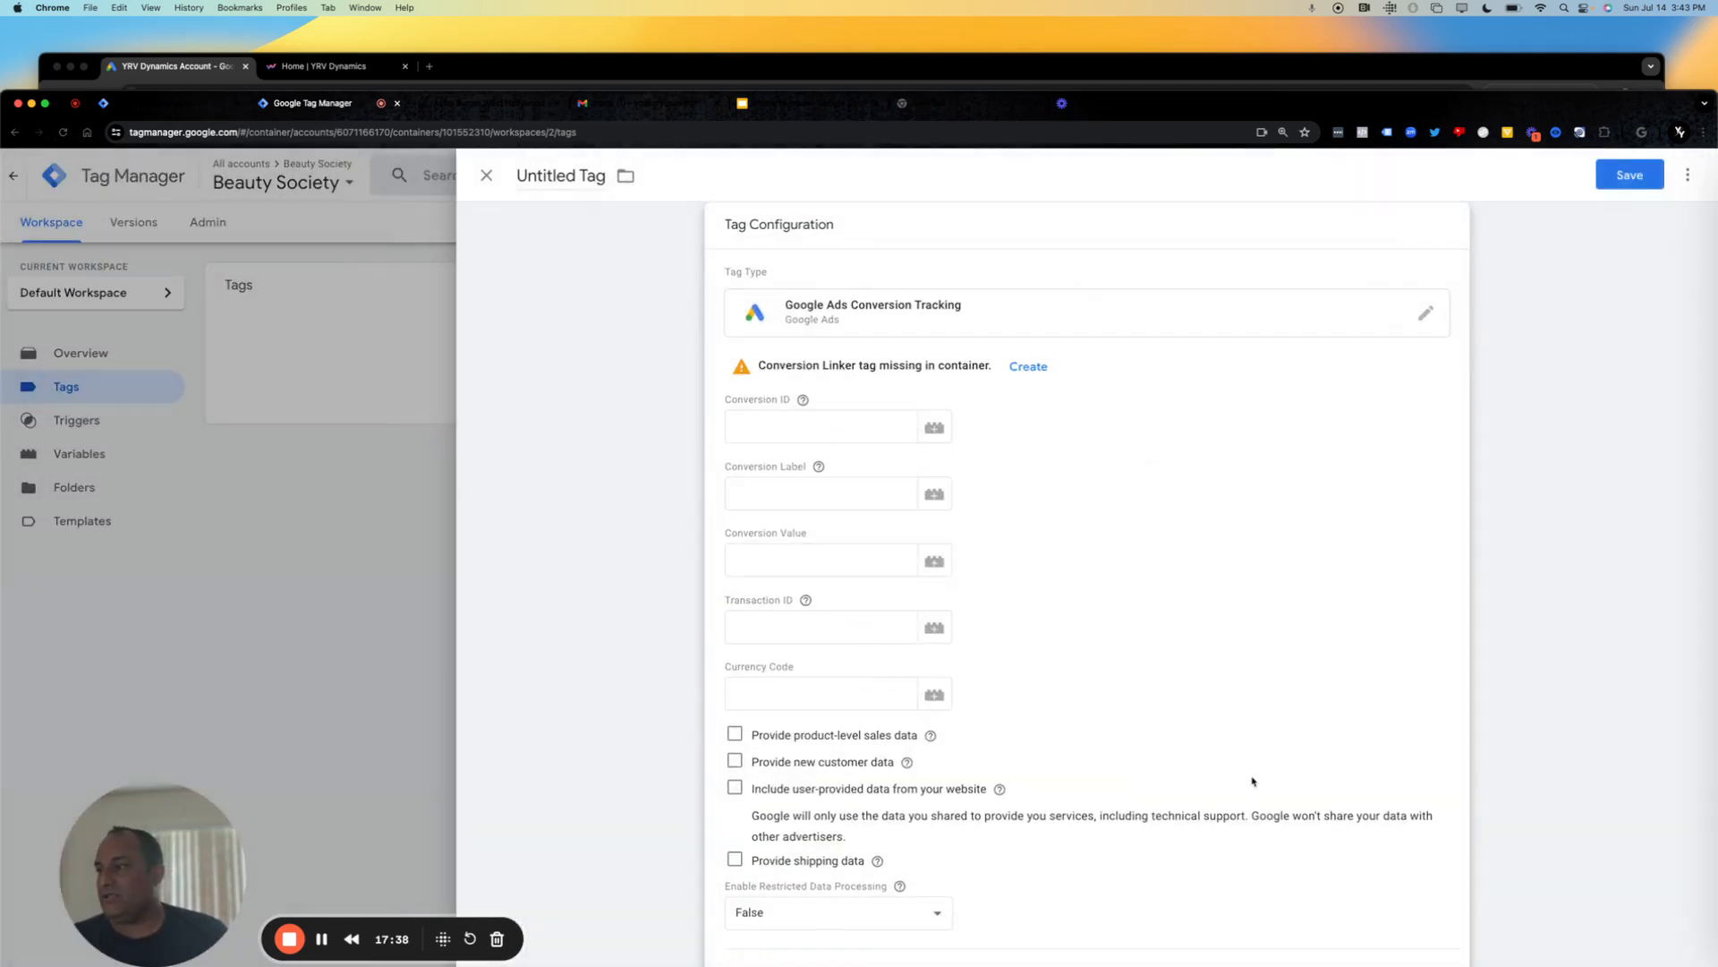
pyautogui.moveTo(1404, 743); pyautogui.dragTo(1199, 966)
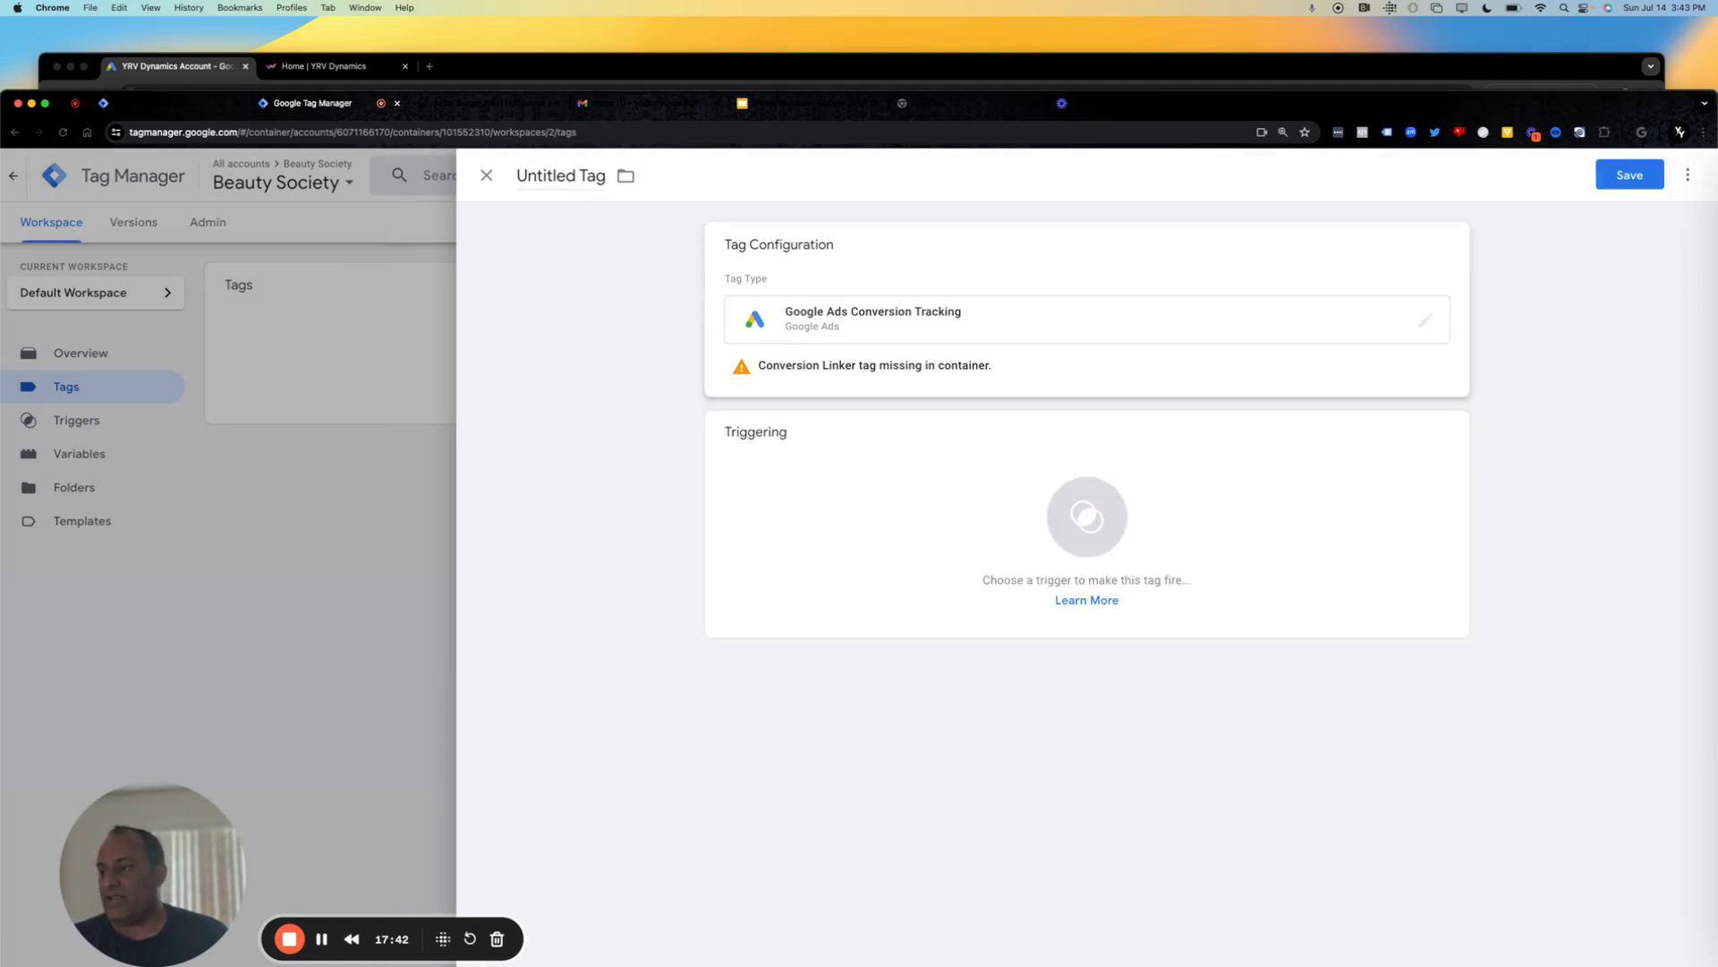
pyautogui.click(1414, 481)
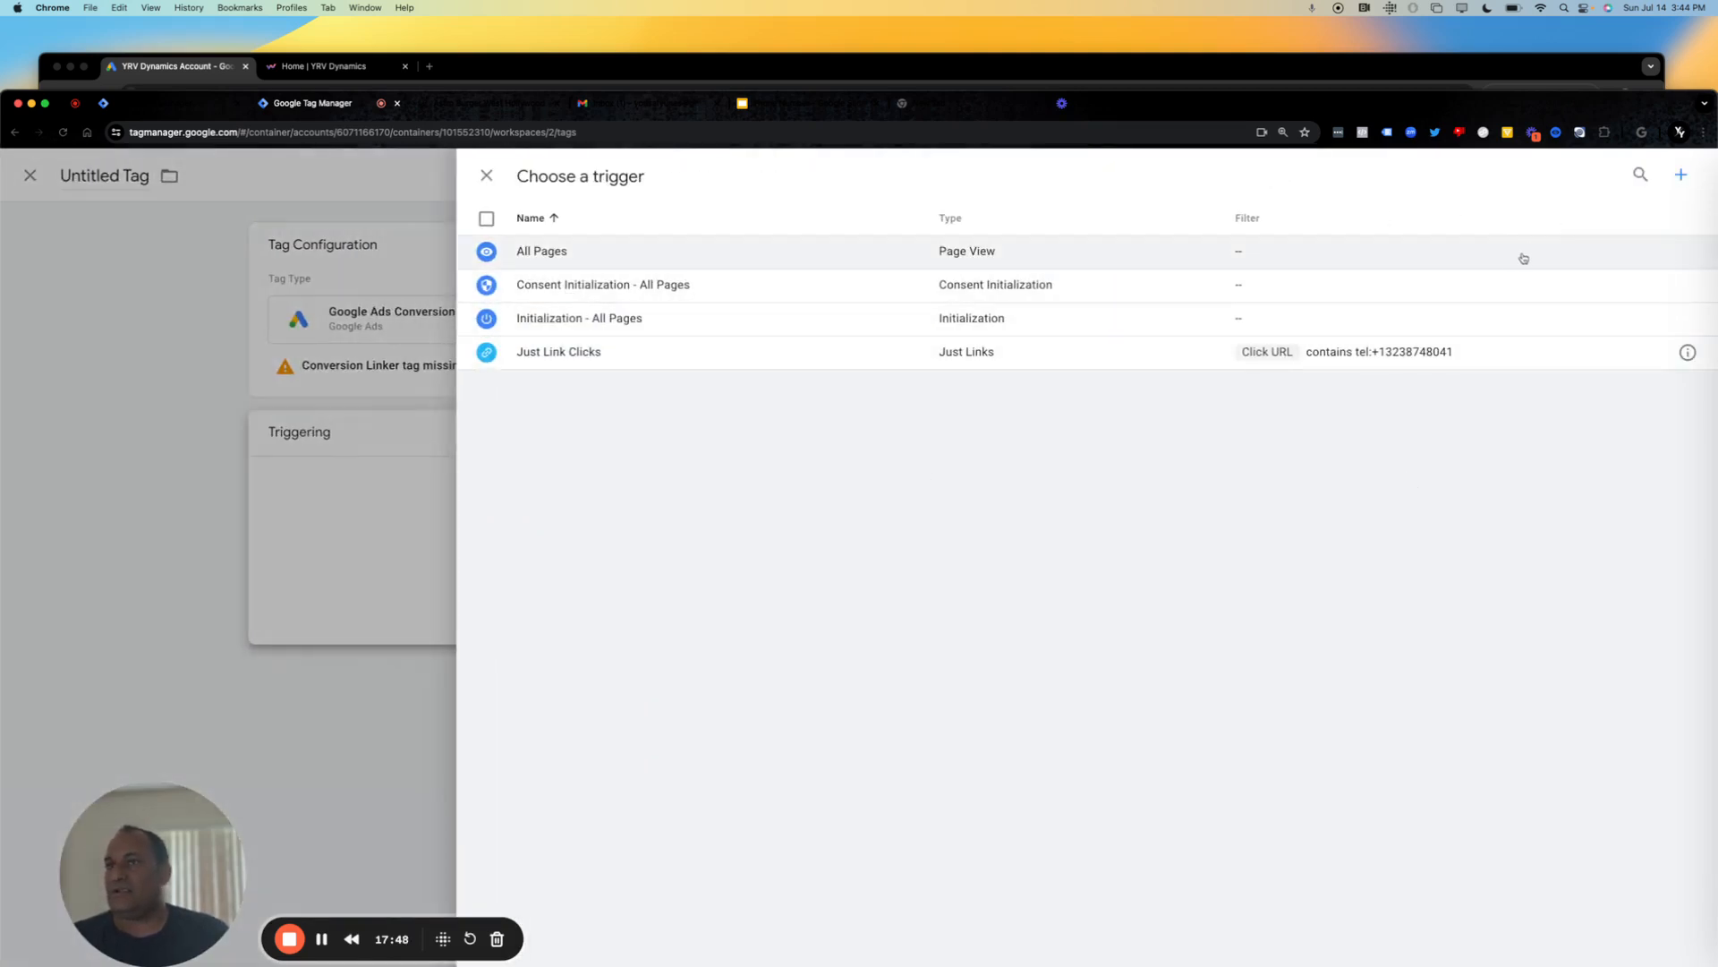
pyautogui.click(486, 175)
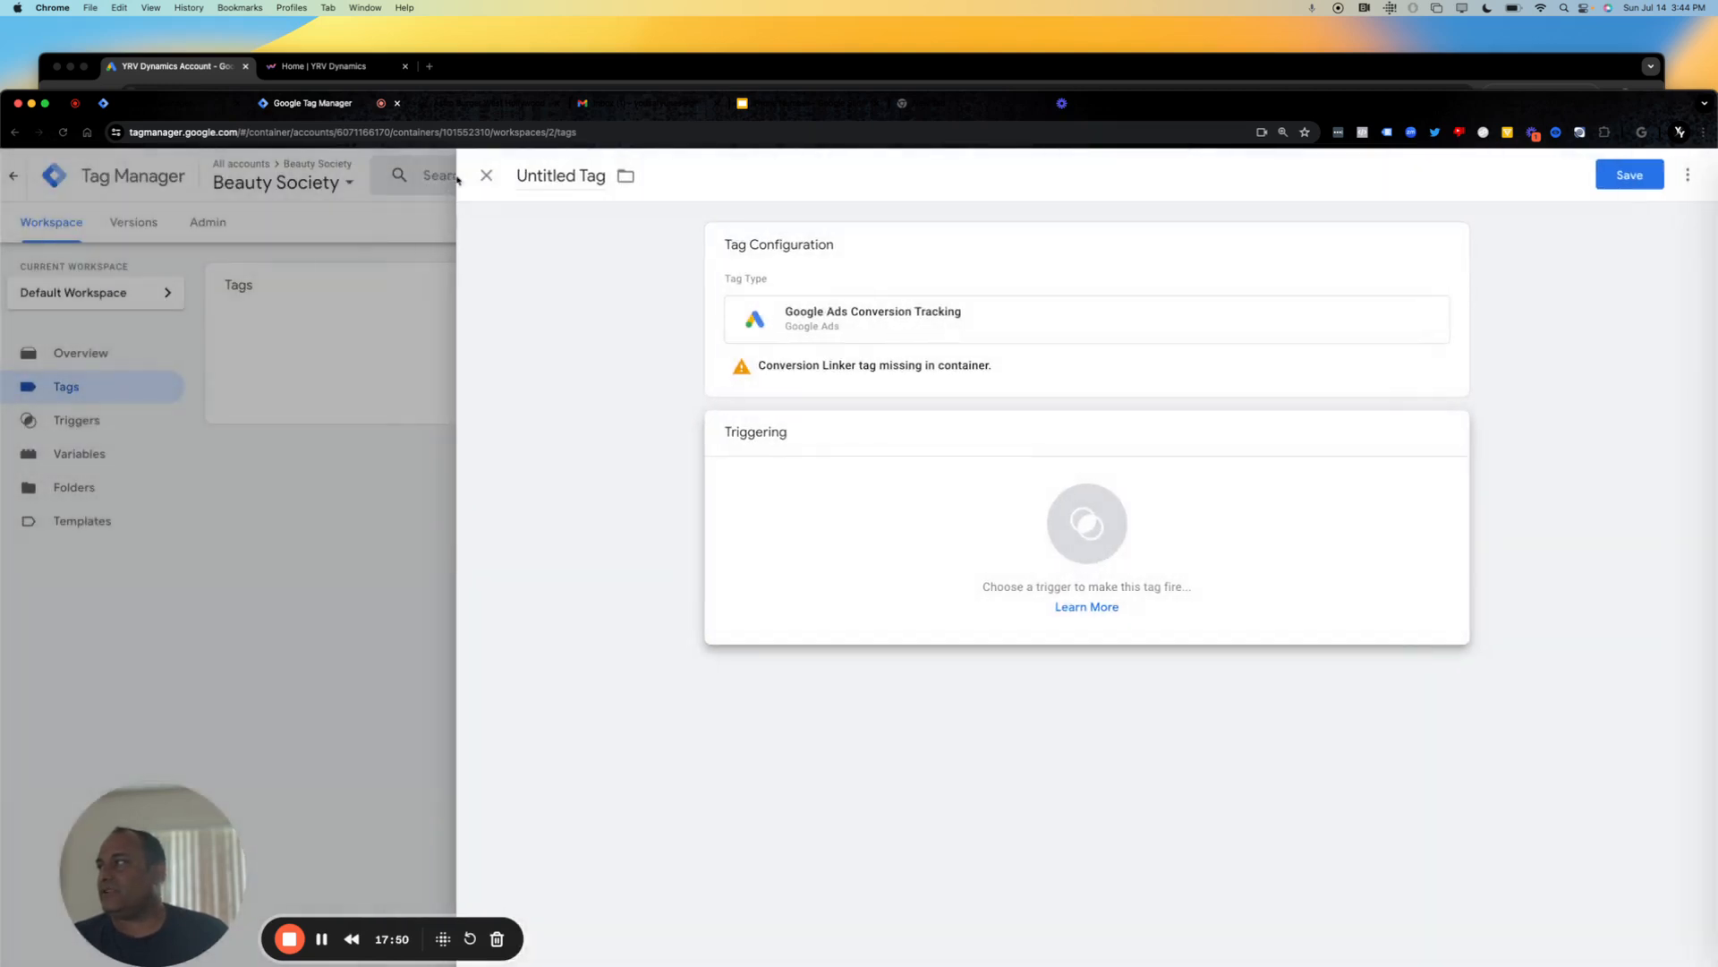
# Start a new firing trigger for the Google Ads Conversion Tracking tag and set its type to Click - Just Links.
pyautogui.click(1443, 479)
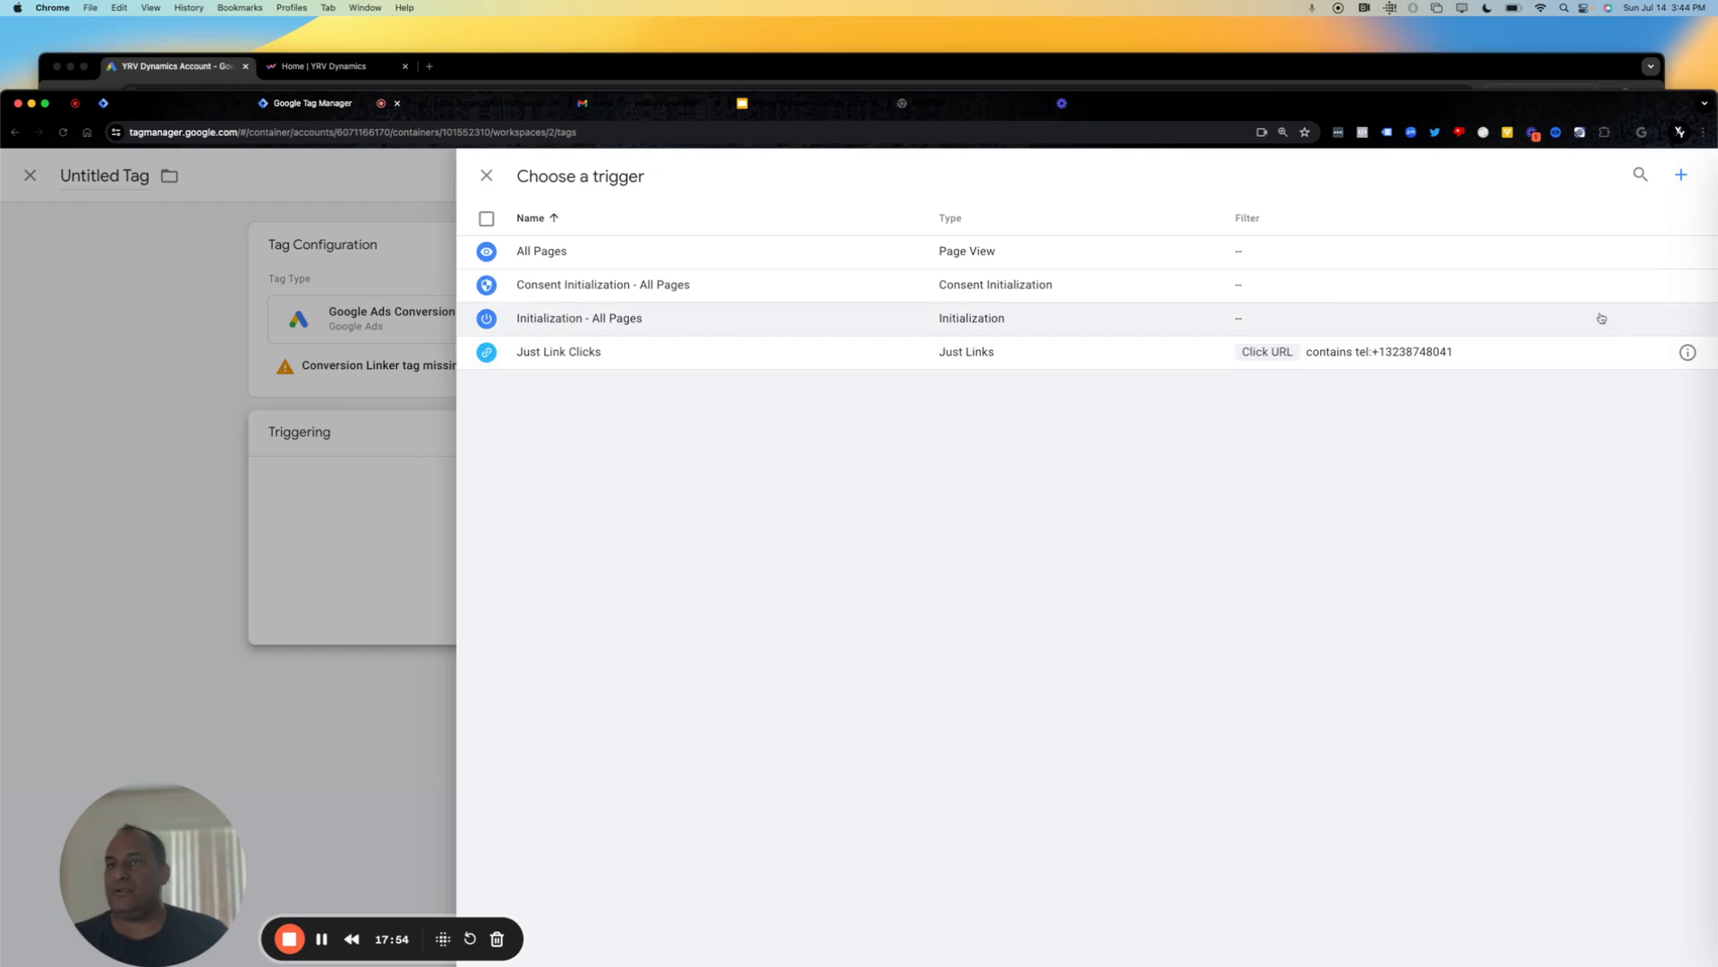
pyautogui.click(1682, 174)
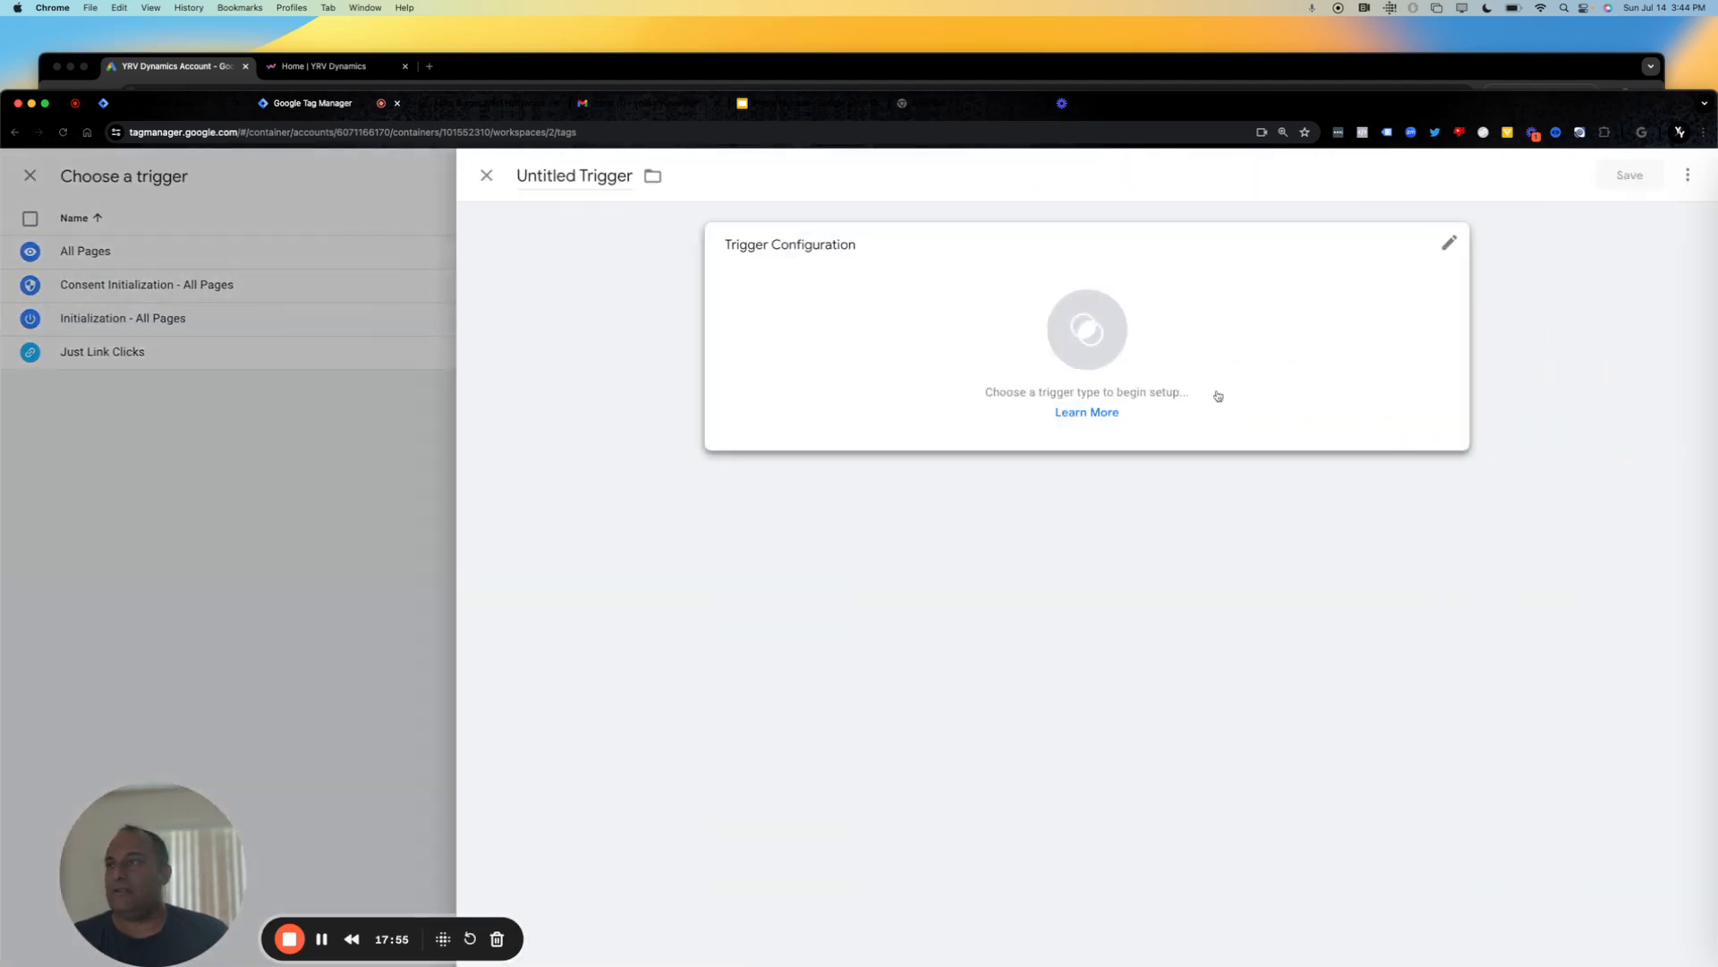
pyautogui.click(1409, 272)
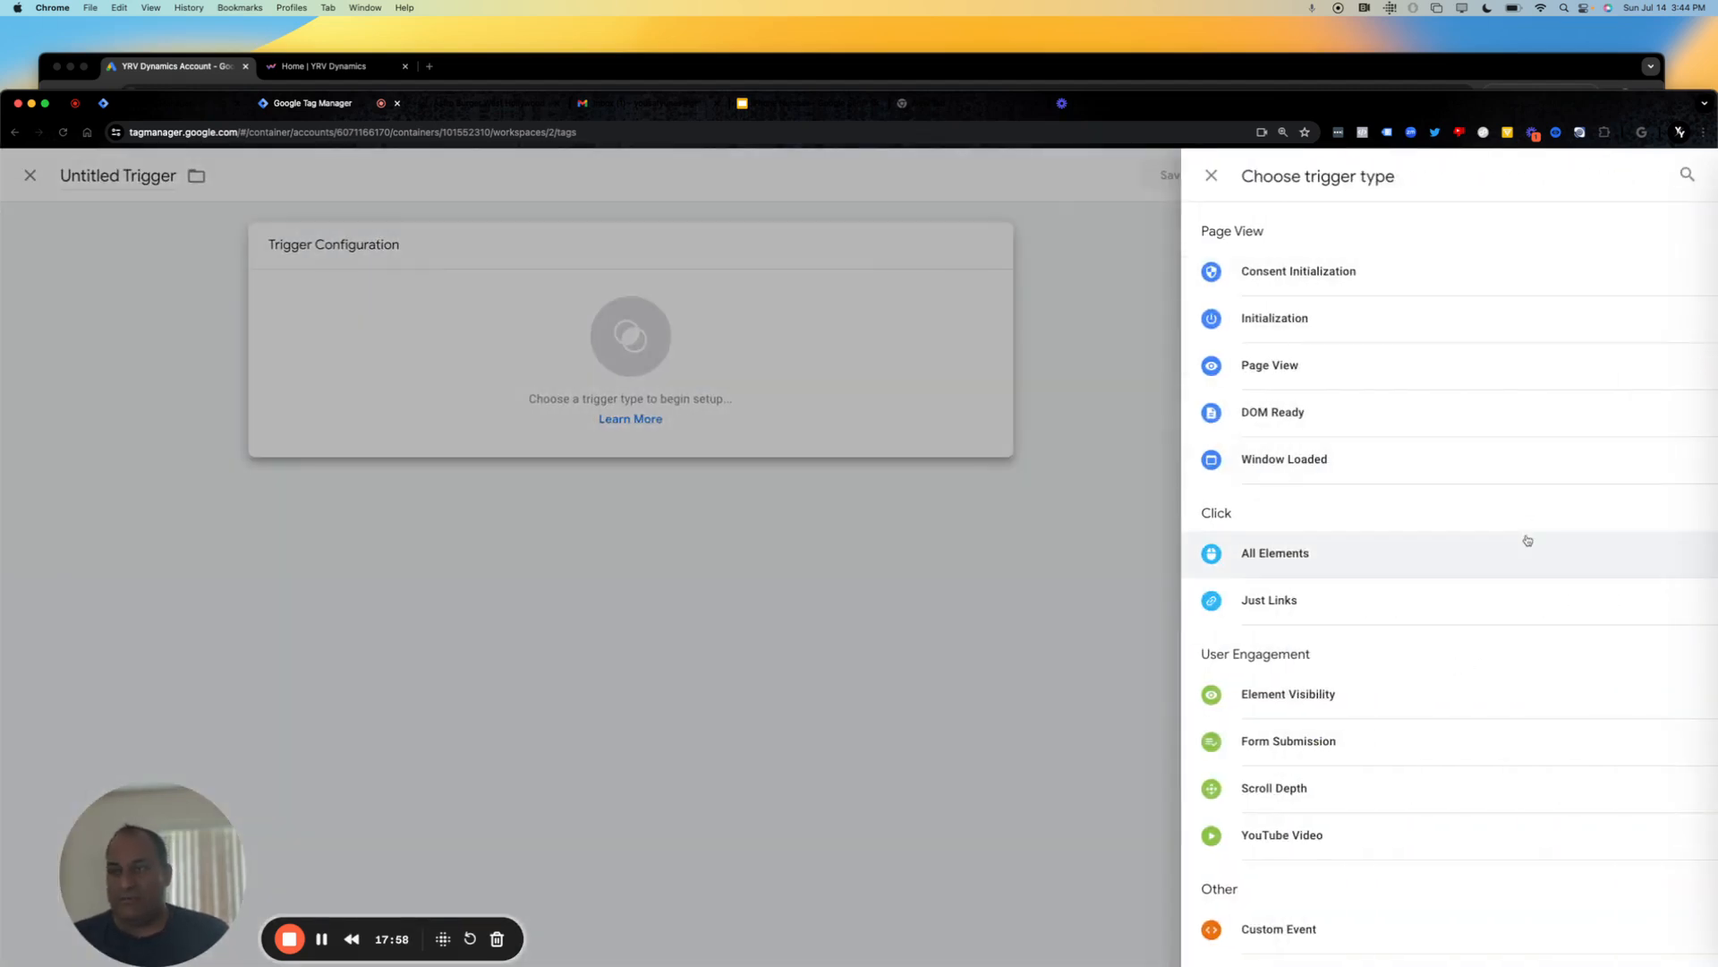
pyautogui.moveTo(1528, 539); pyautogui.dragTo(1374, 965)
pyautogui.scroll(-3, 1374, 965)
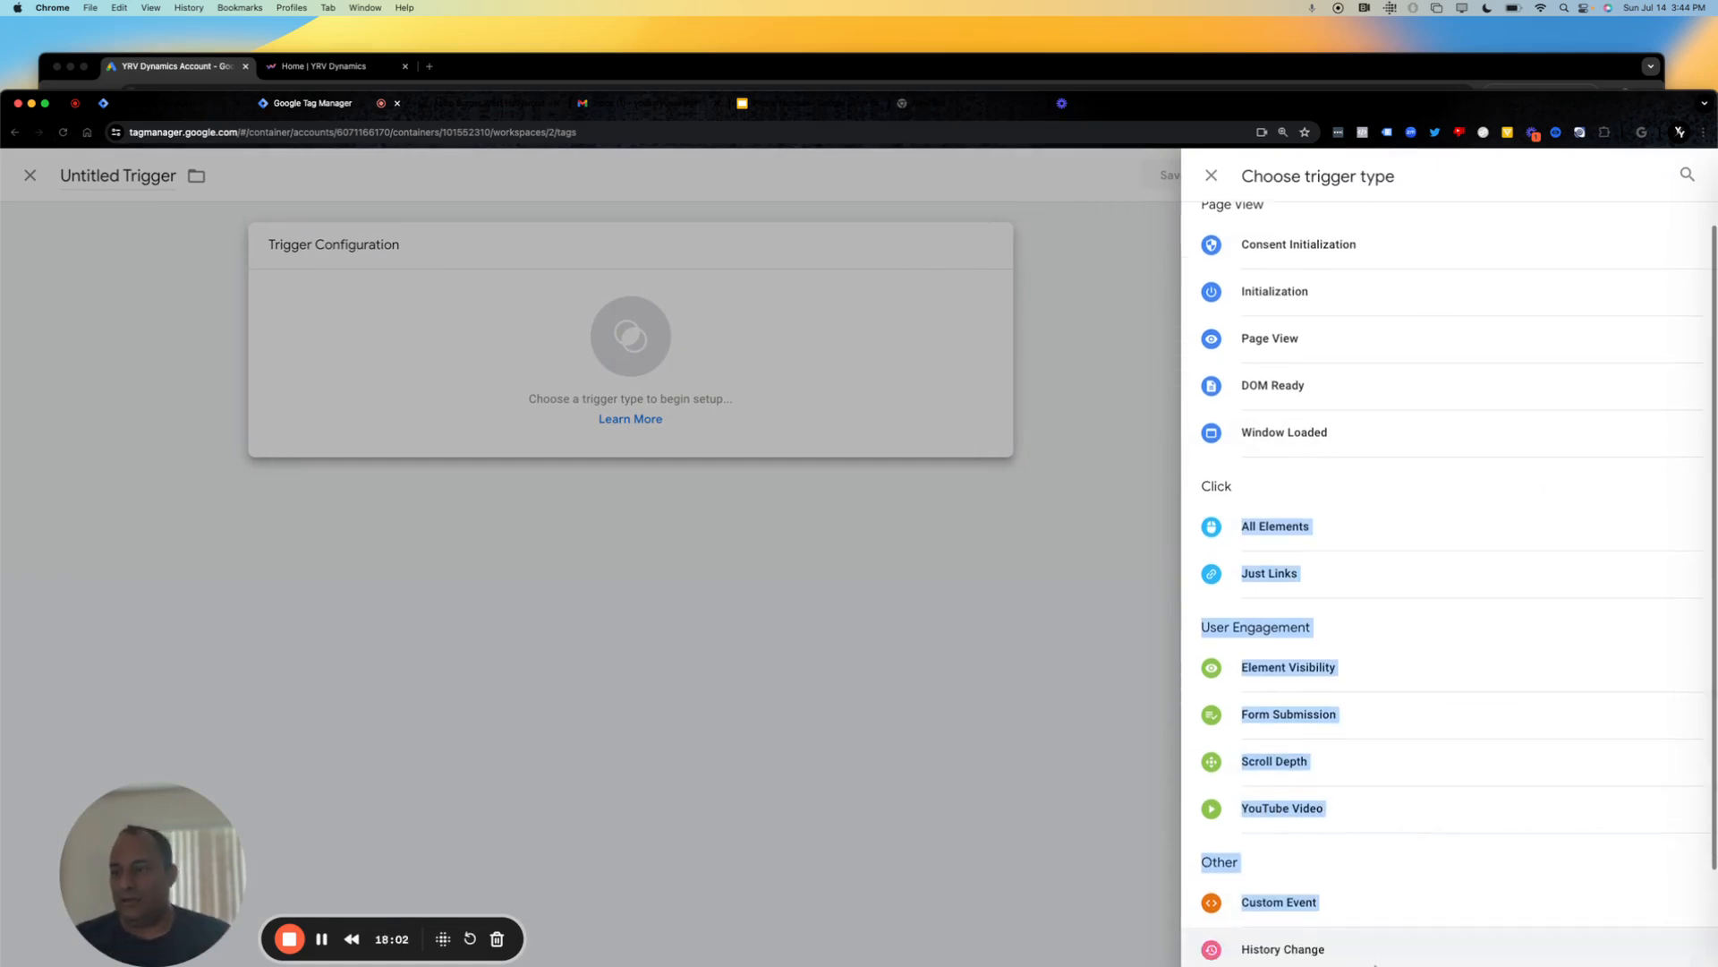
pyautogui.scroll(1, 1375, 965)
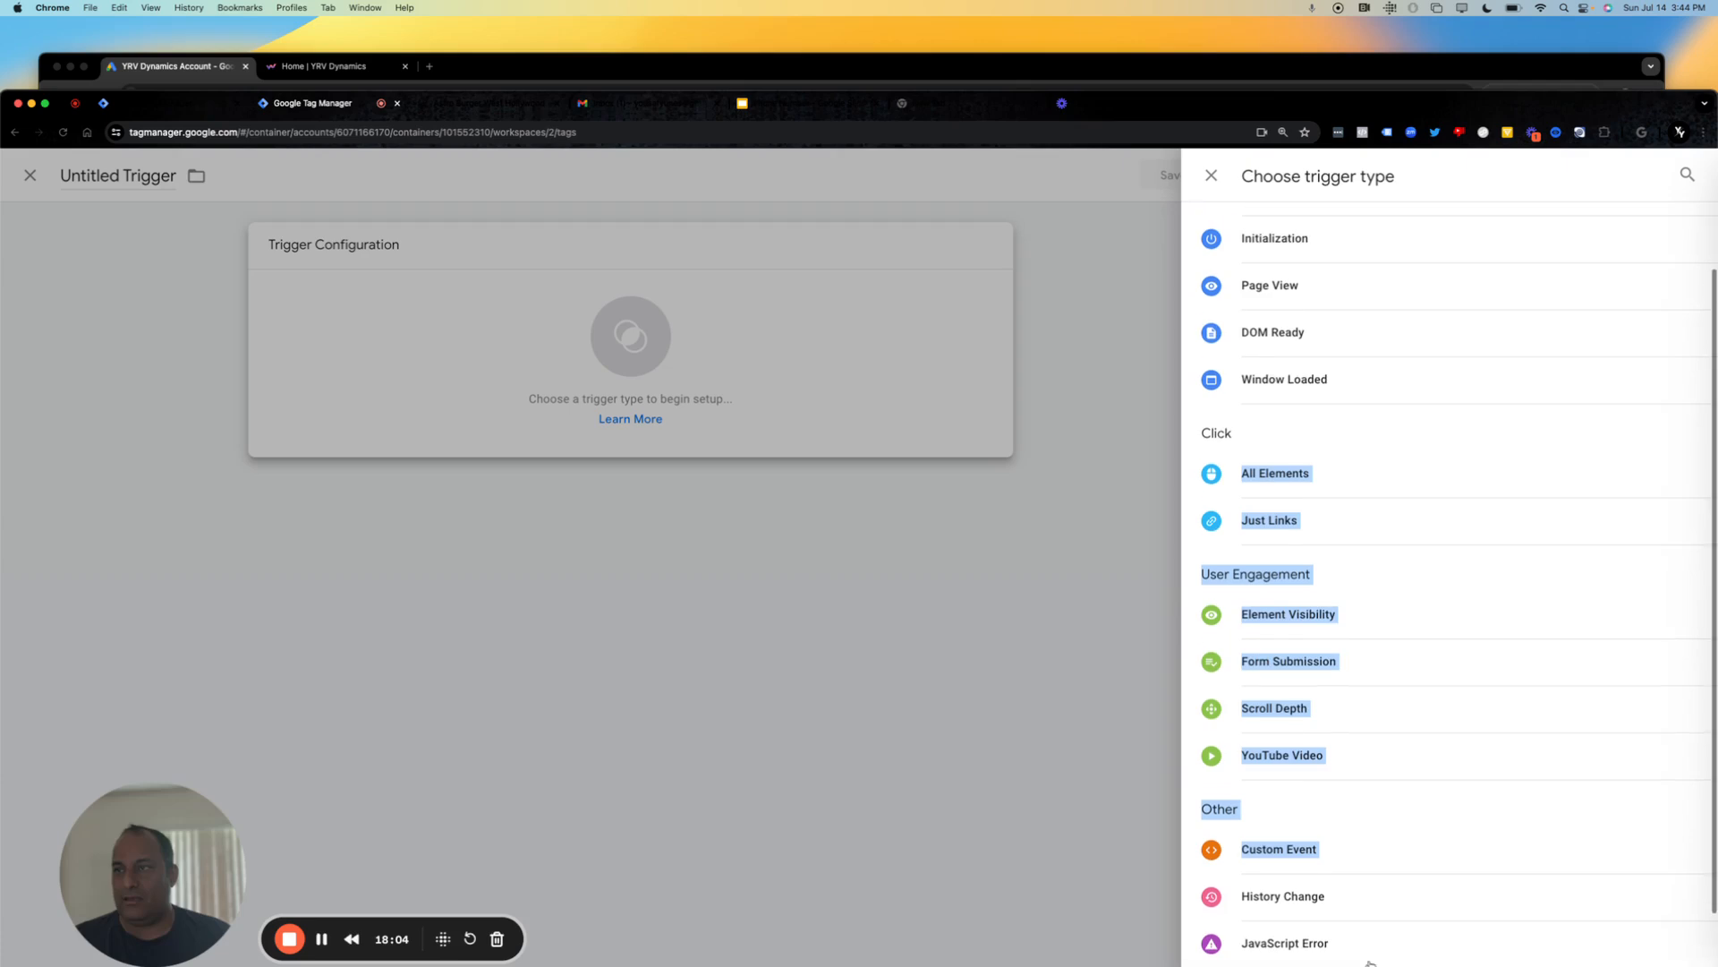
pyautogui.click(1312, 541)
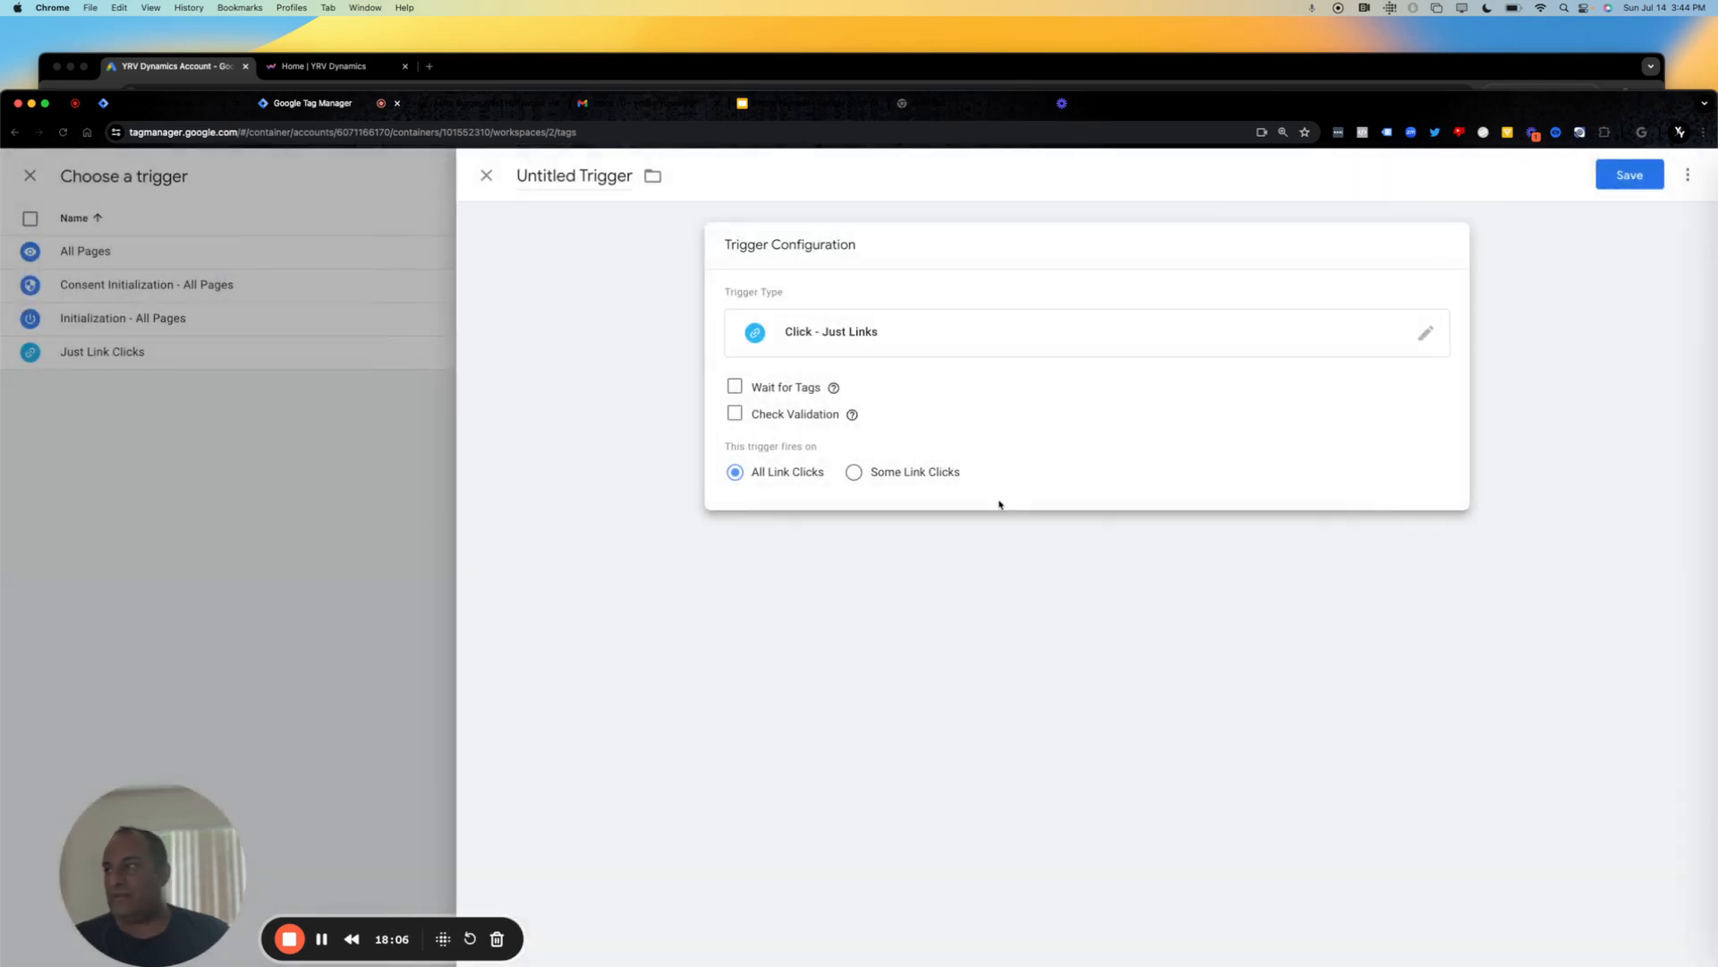
# Make the trigger fire on Some Link Clicks and set its condition variable to Click URL.
pyautogui.click(854, 473)
pyautogui.click(889, 552)
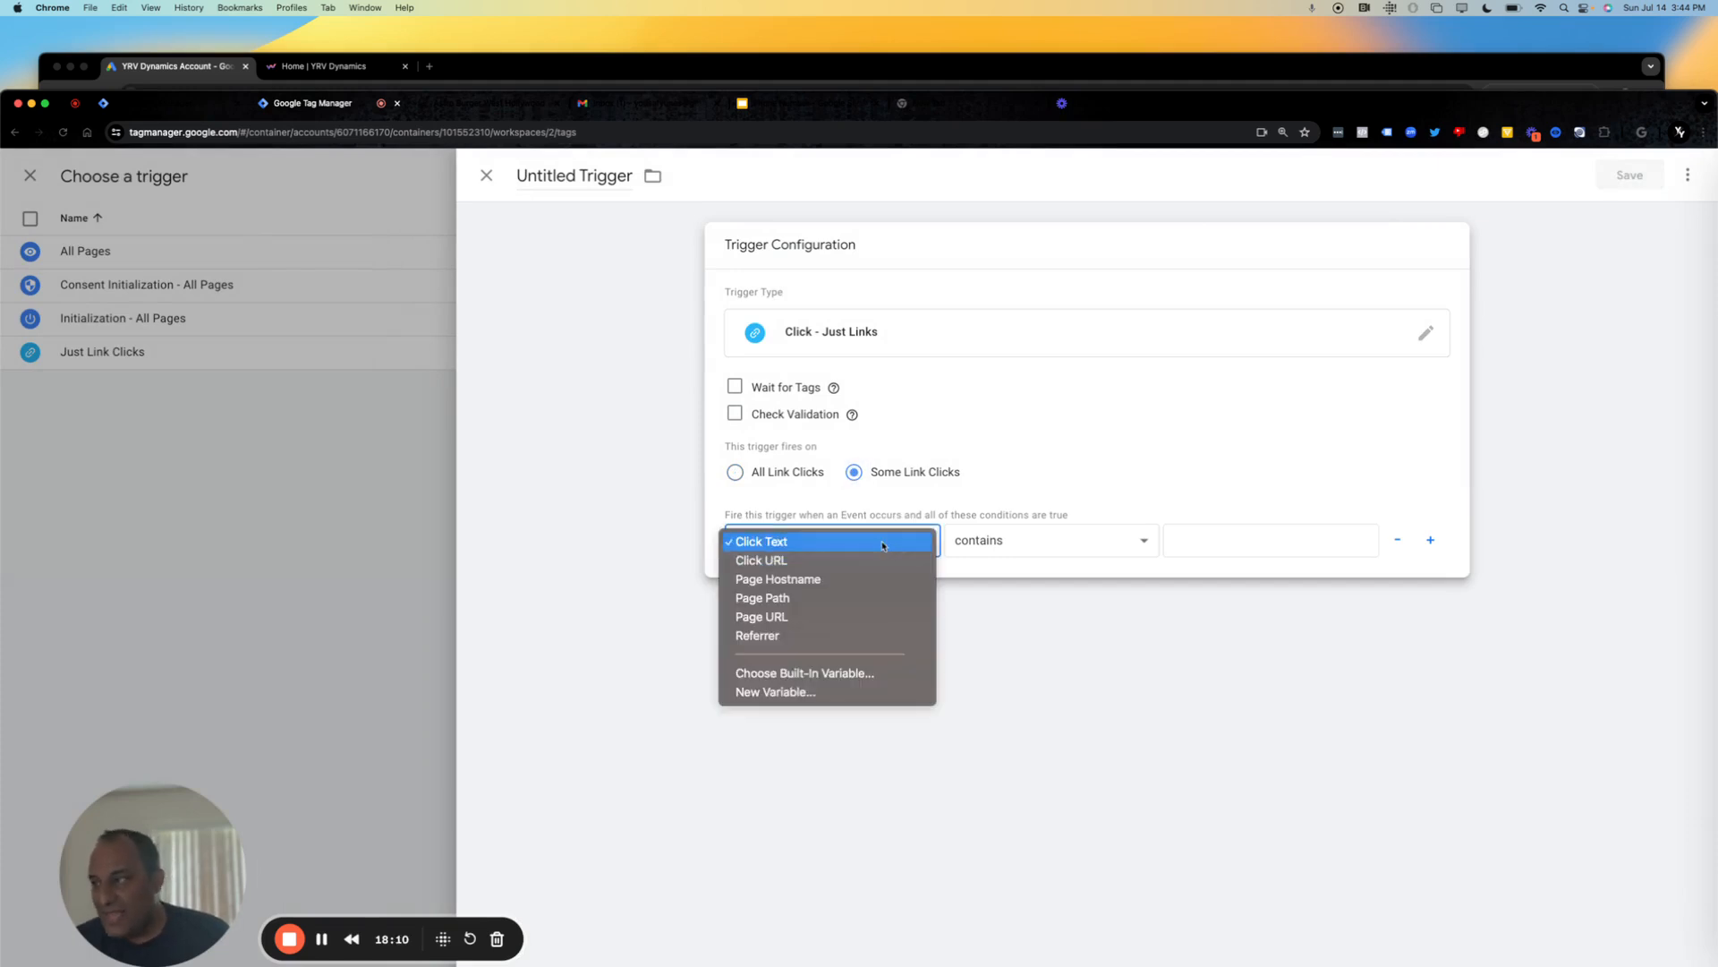
pyautogui.click(866, 581)
pyautogui.click(855, 541)
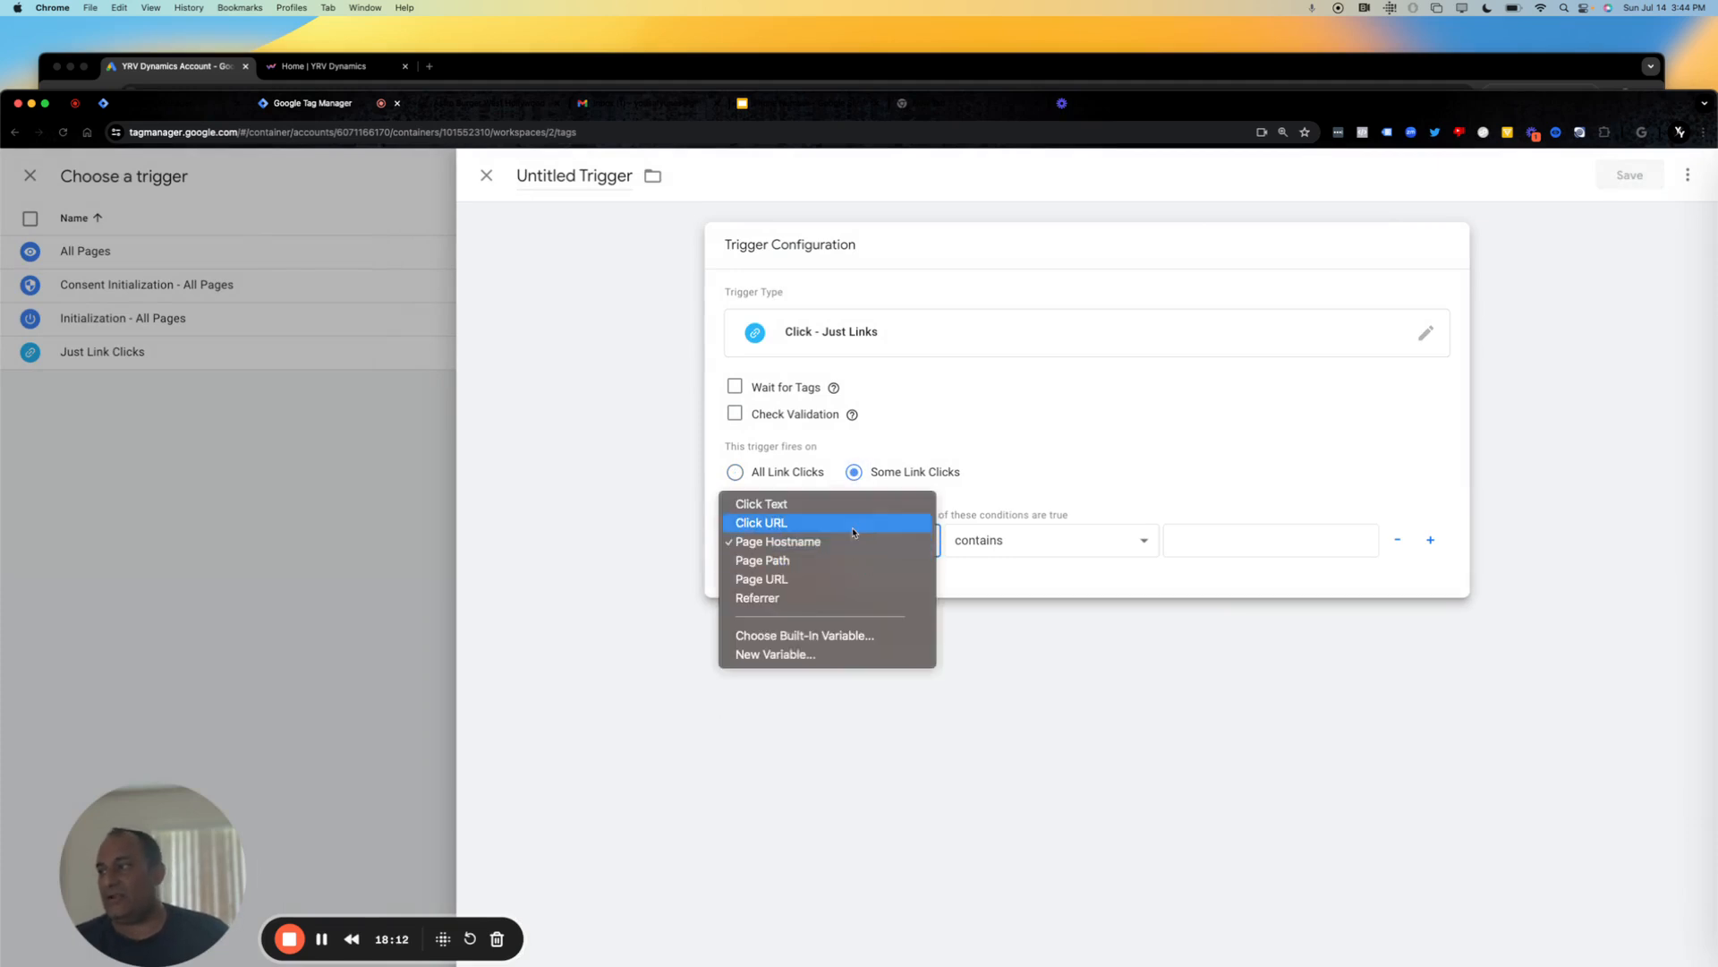
pyautogui.click(854, 525)
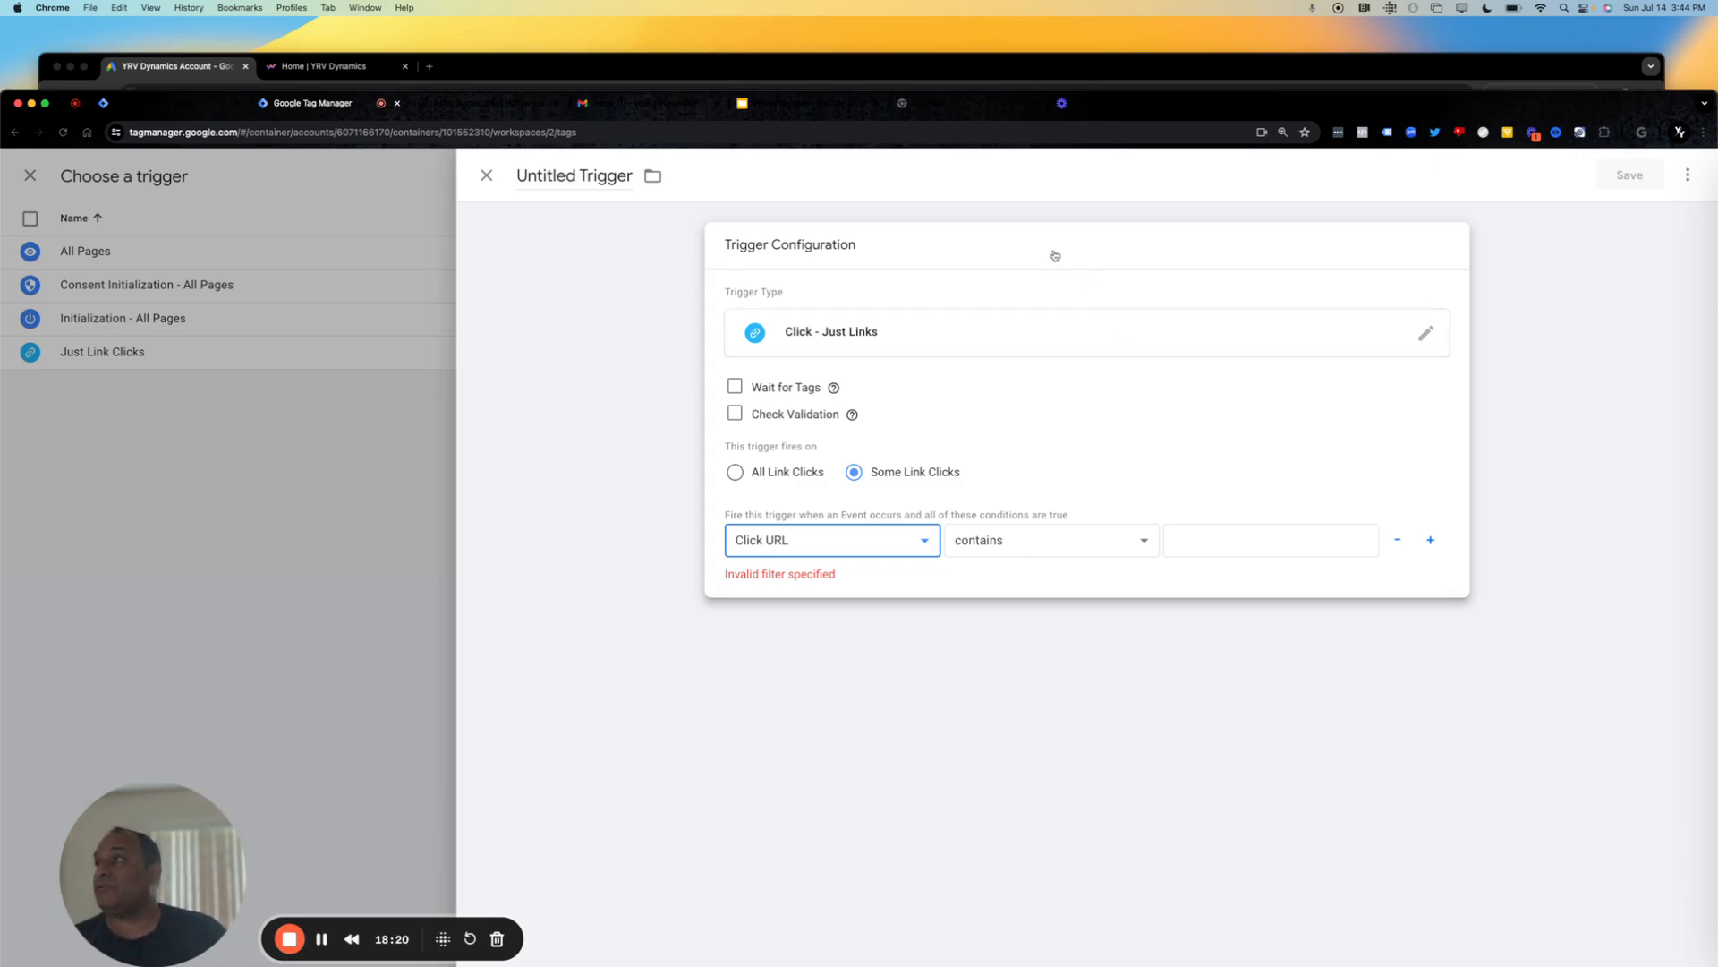
# Switch to the Astro Burger website and examine whether the phone numbers beside Our Promise and in the footer are links.
pyautogui.click(474, 105)
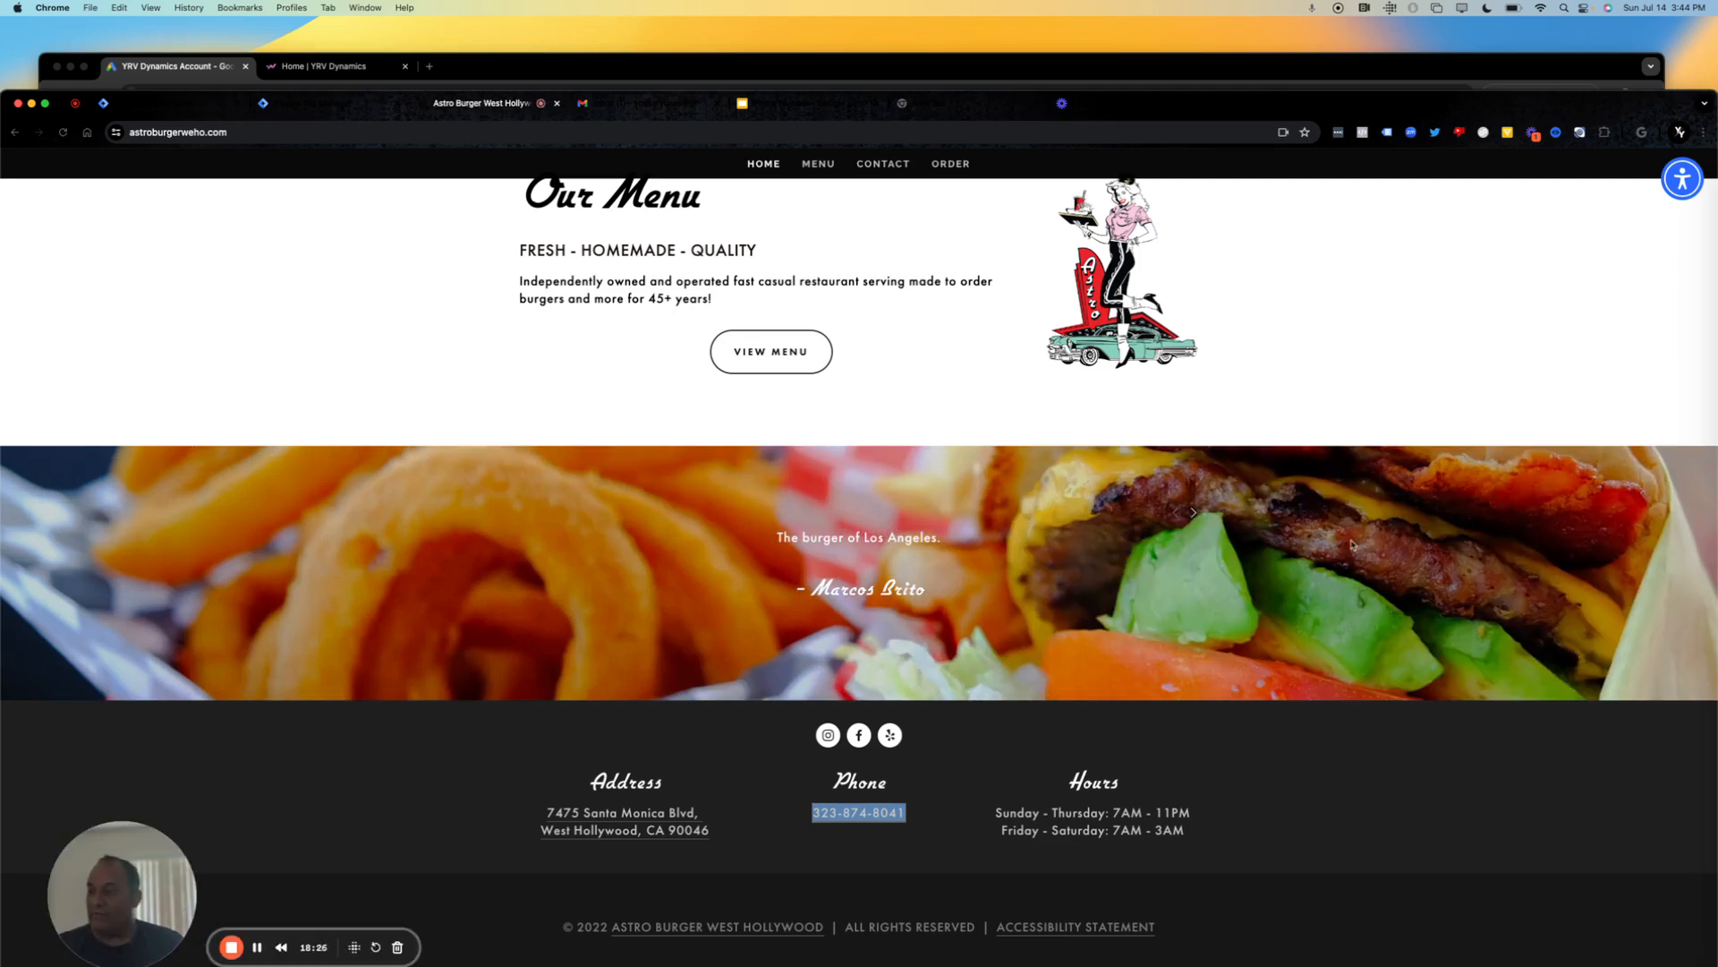
pyautogui.click(1582, 754)
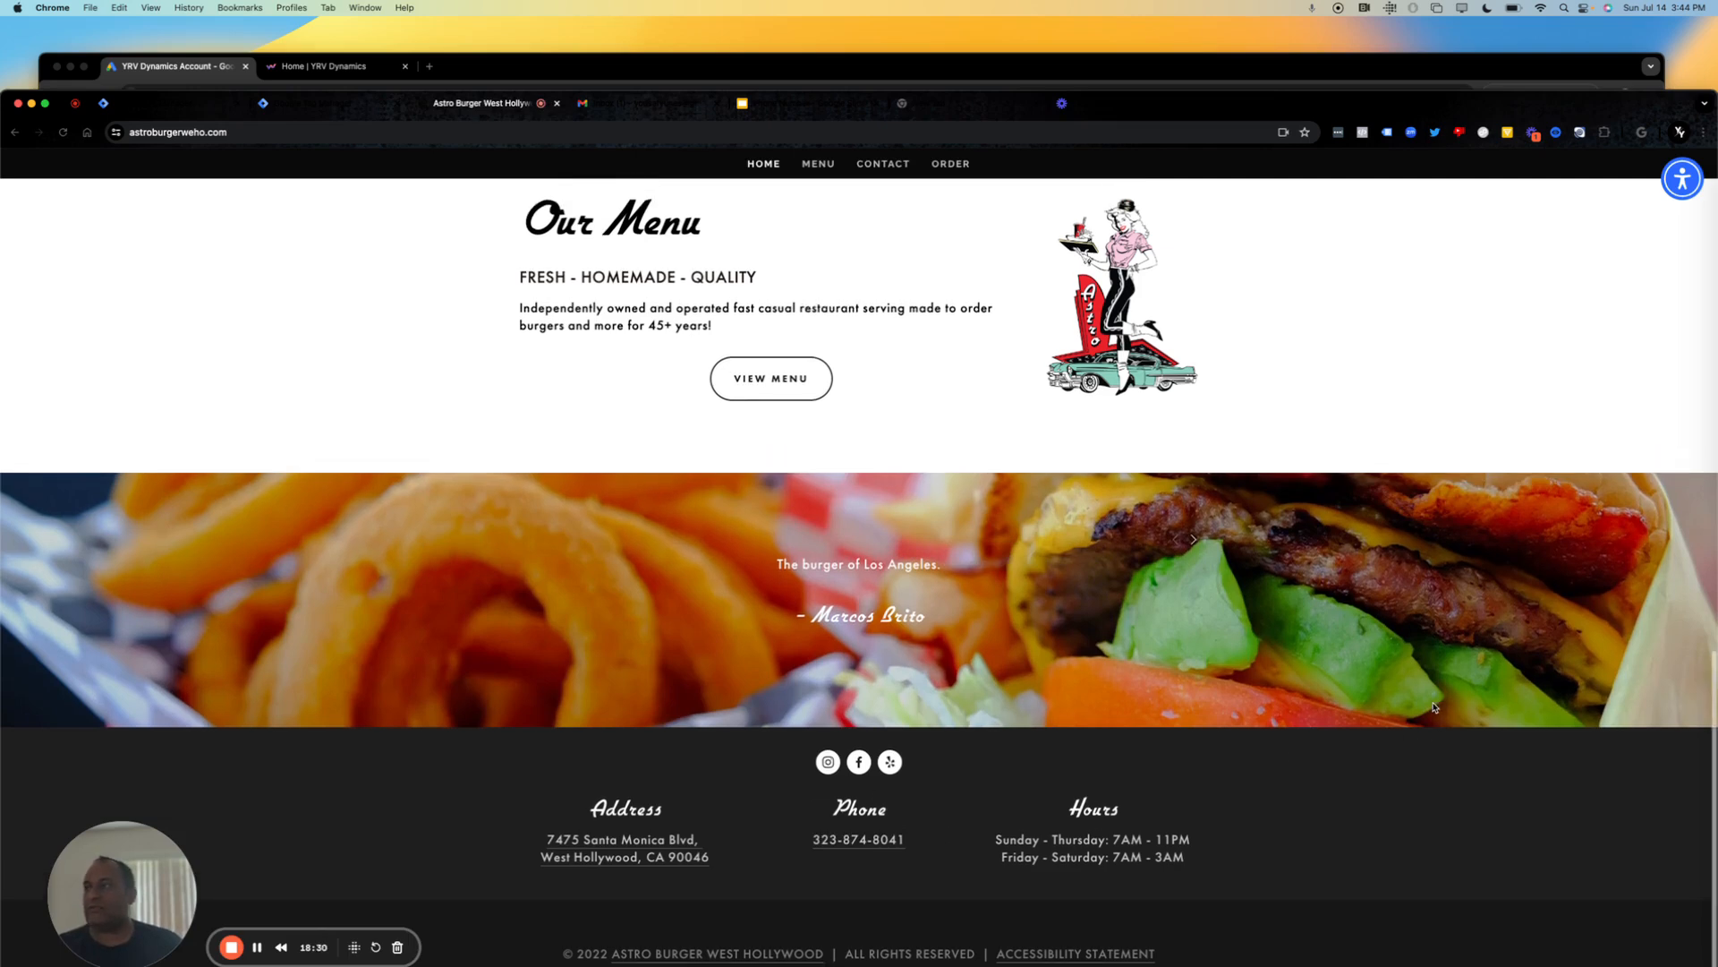
pyautogui.scroll(2, 1433, 707)
pyautogui.scroll(5, 1074, 156)
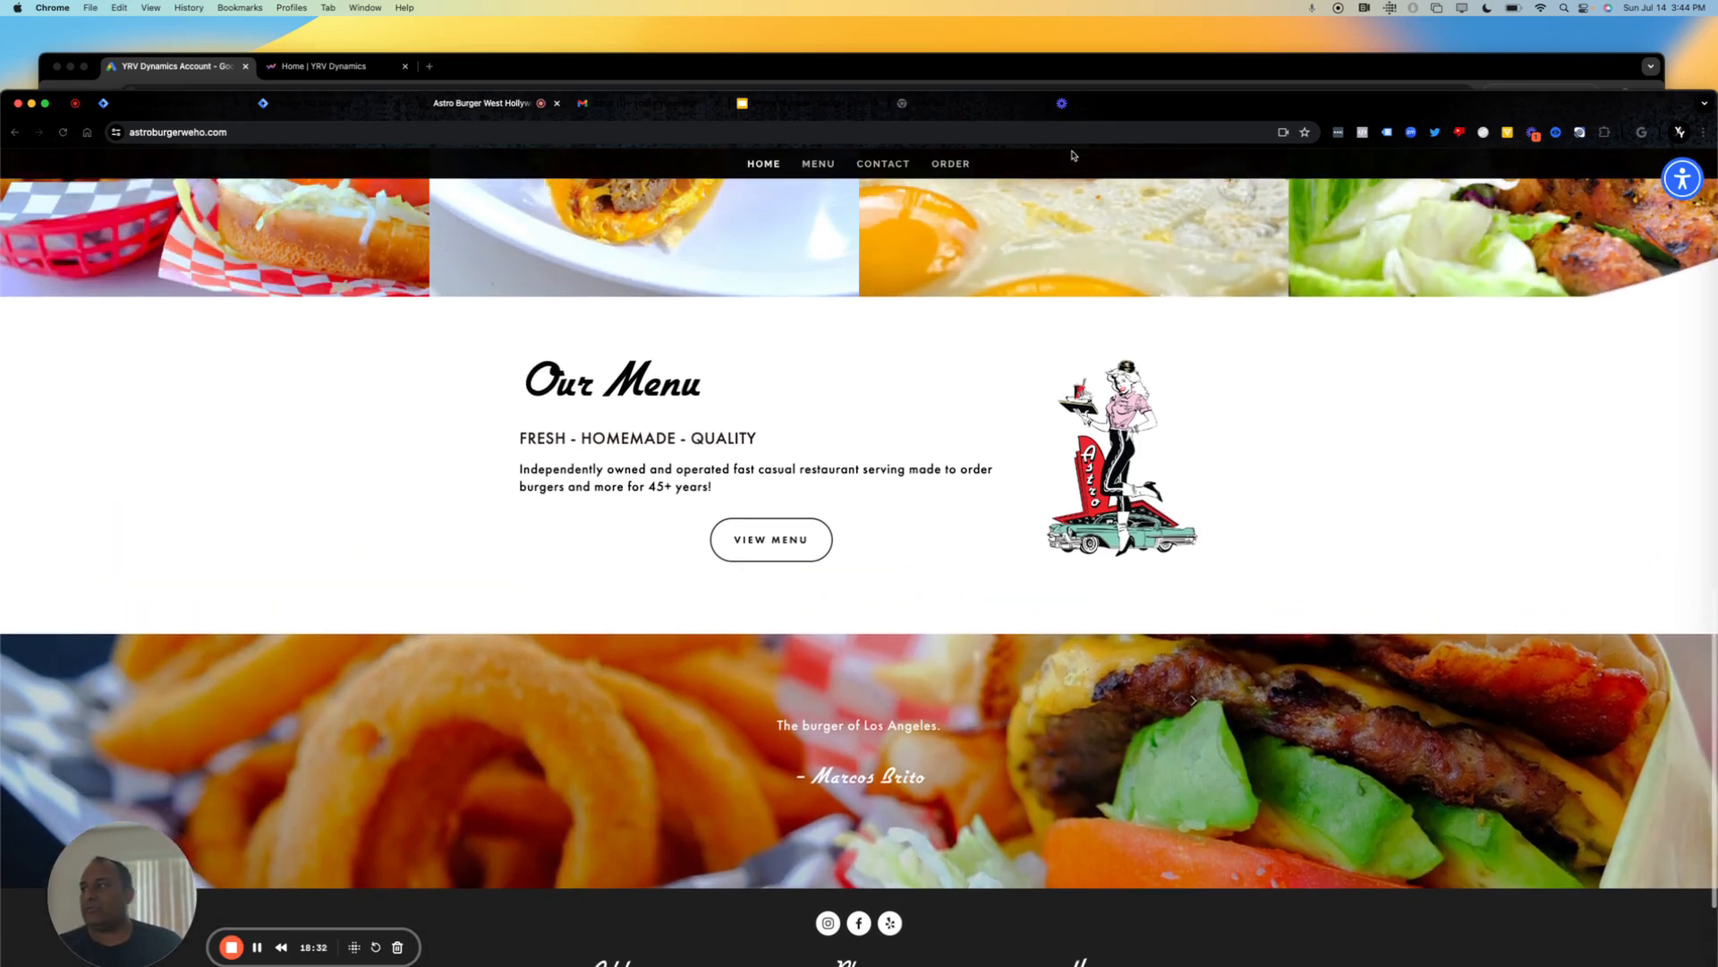
pyautogui.scroll(5, 1073, 155)
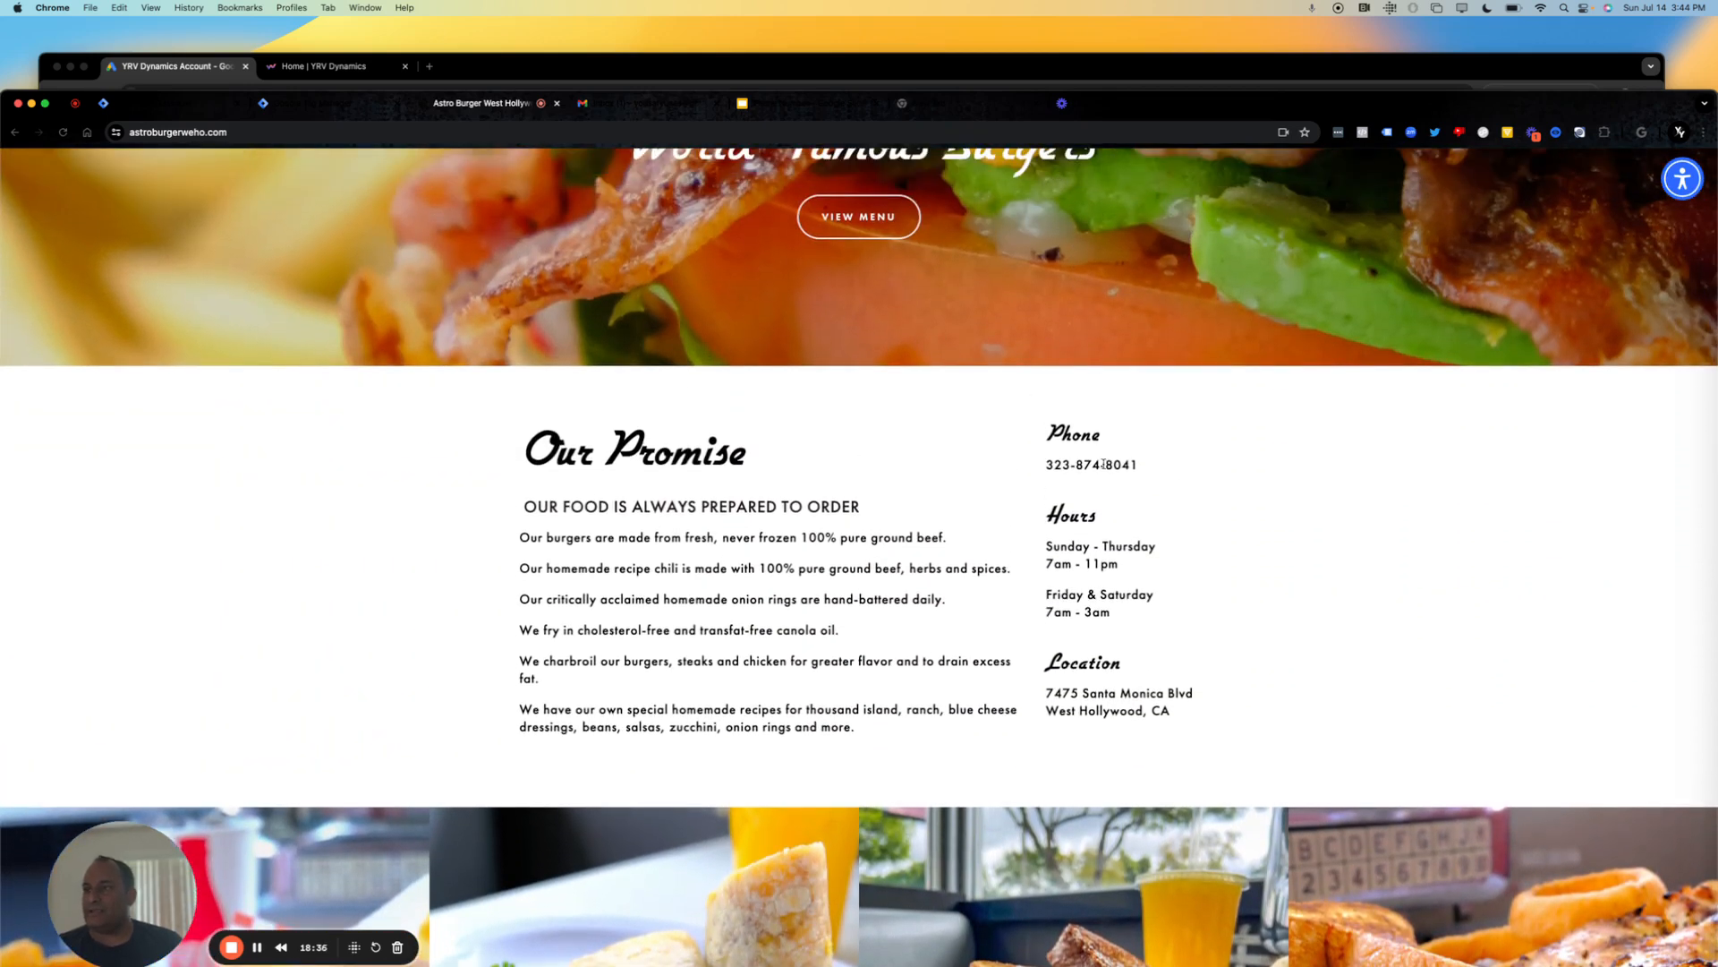
pyautogui.moveTo(1144, 458); pyautogui.dragTo(1072, 482)
pyautogui.tripleClick(1071, 459)
pyautogui.doubleClick(1072, 490)
pyautogui.click(1072, 462)
pyautogui.tripleClick(1073, 460)
pyautogui.click(1105, 454)
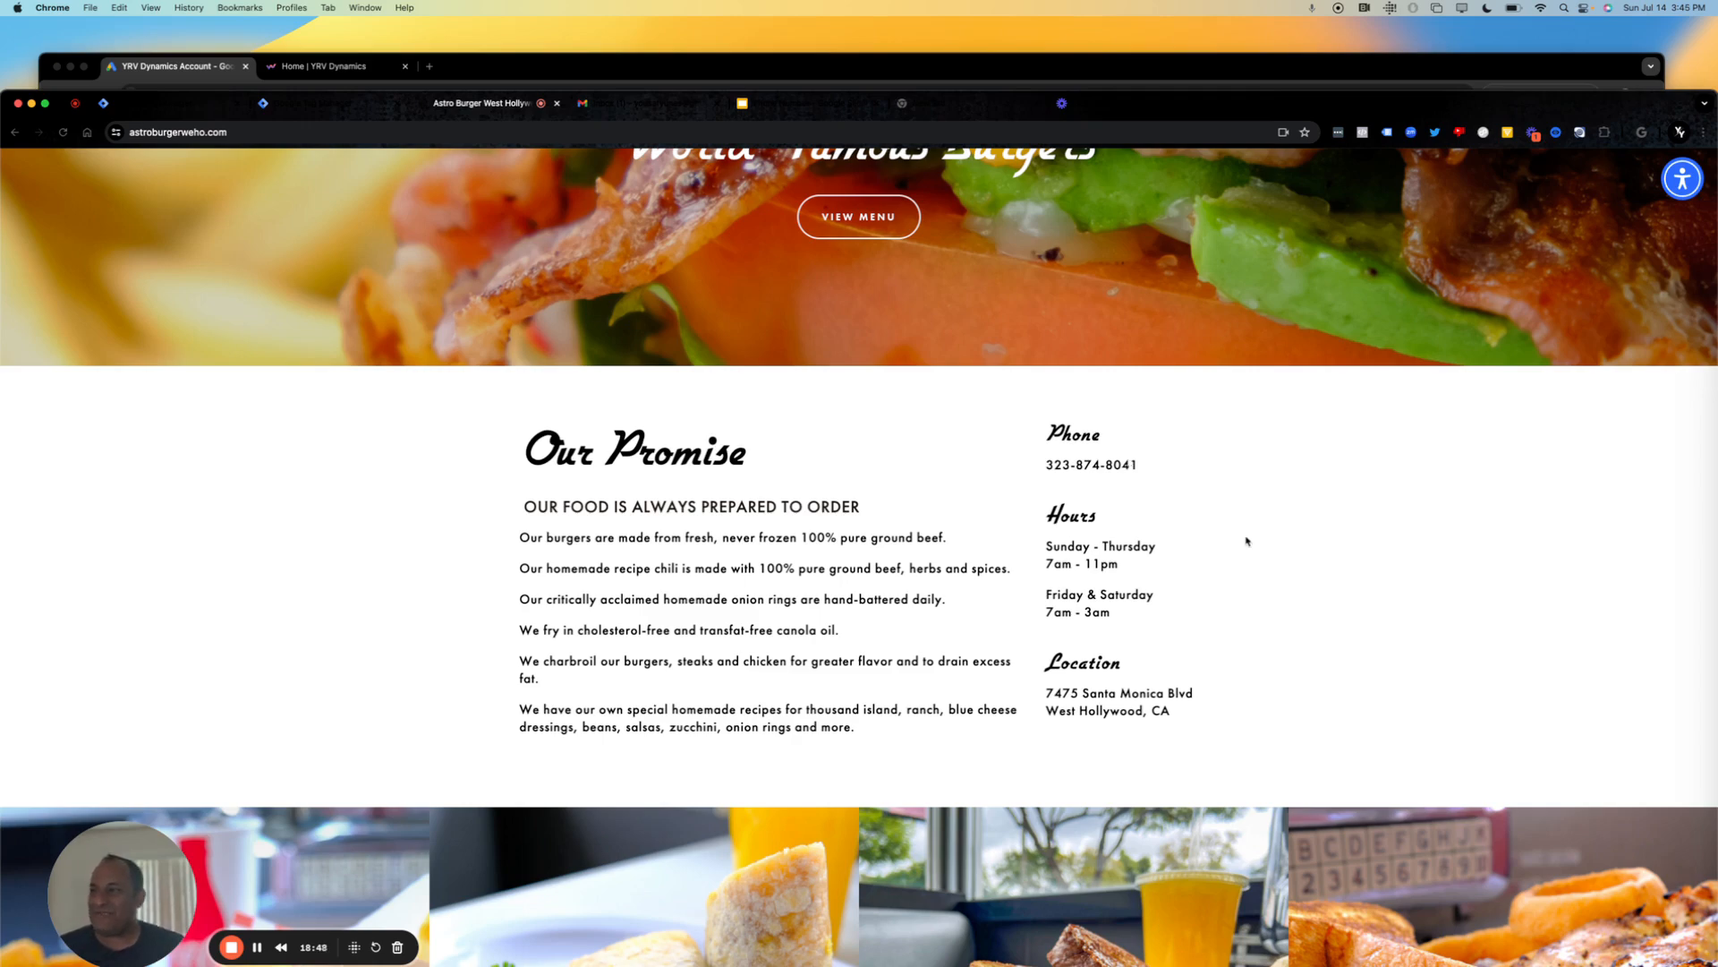
pyautogui.scroll(-5, 1247, 540)
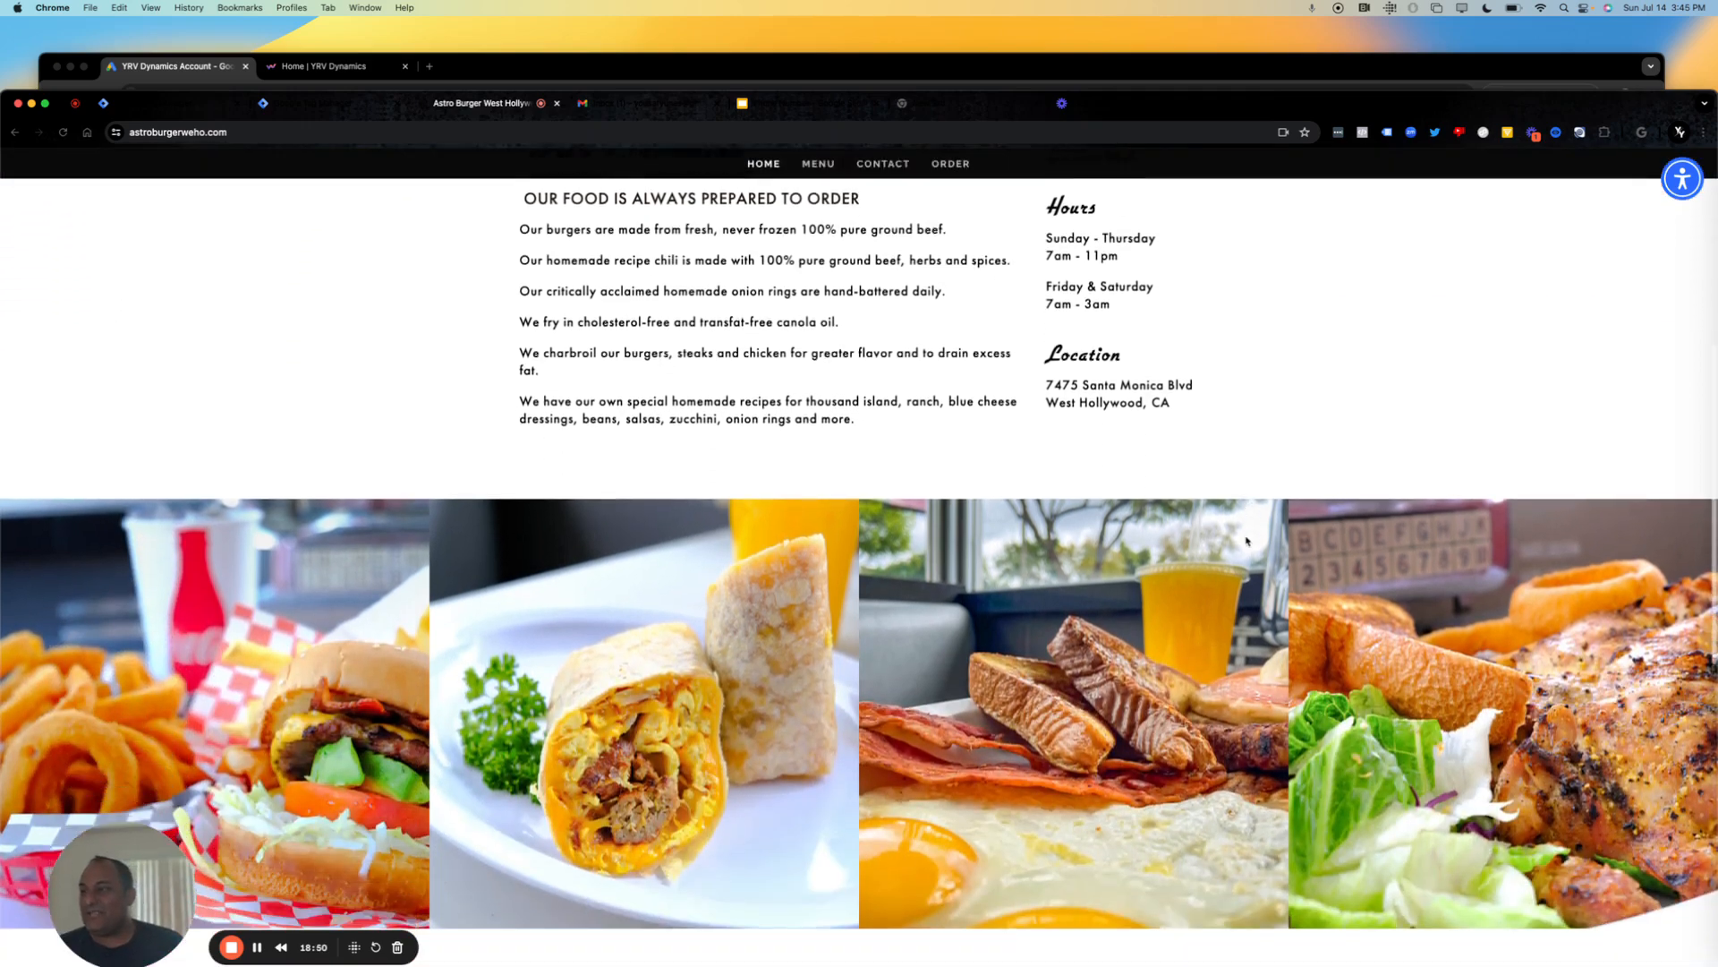
pyautogui.scroll(-7, 1246, 540)
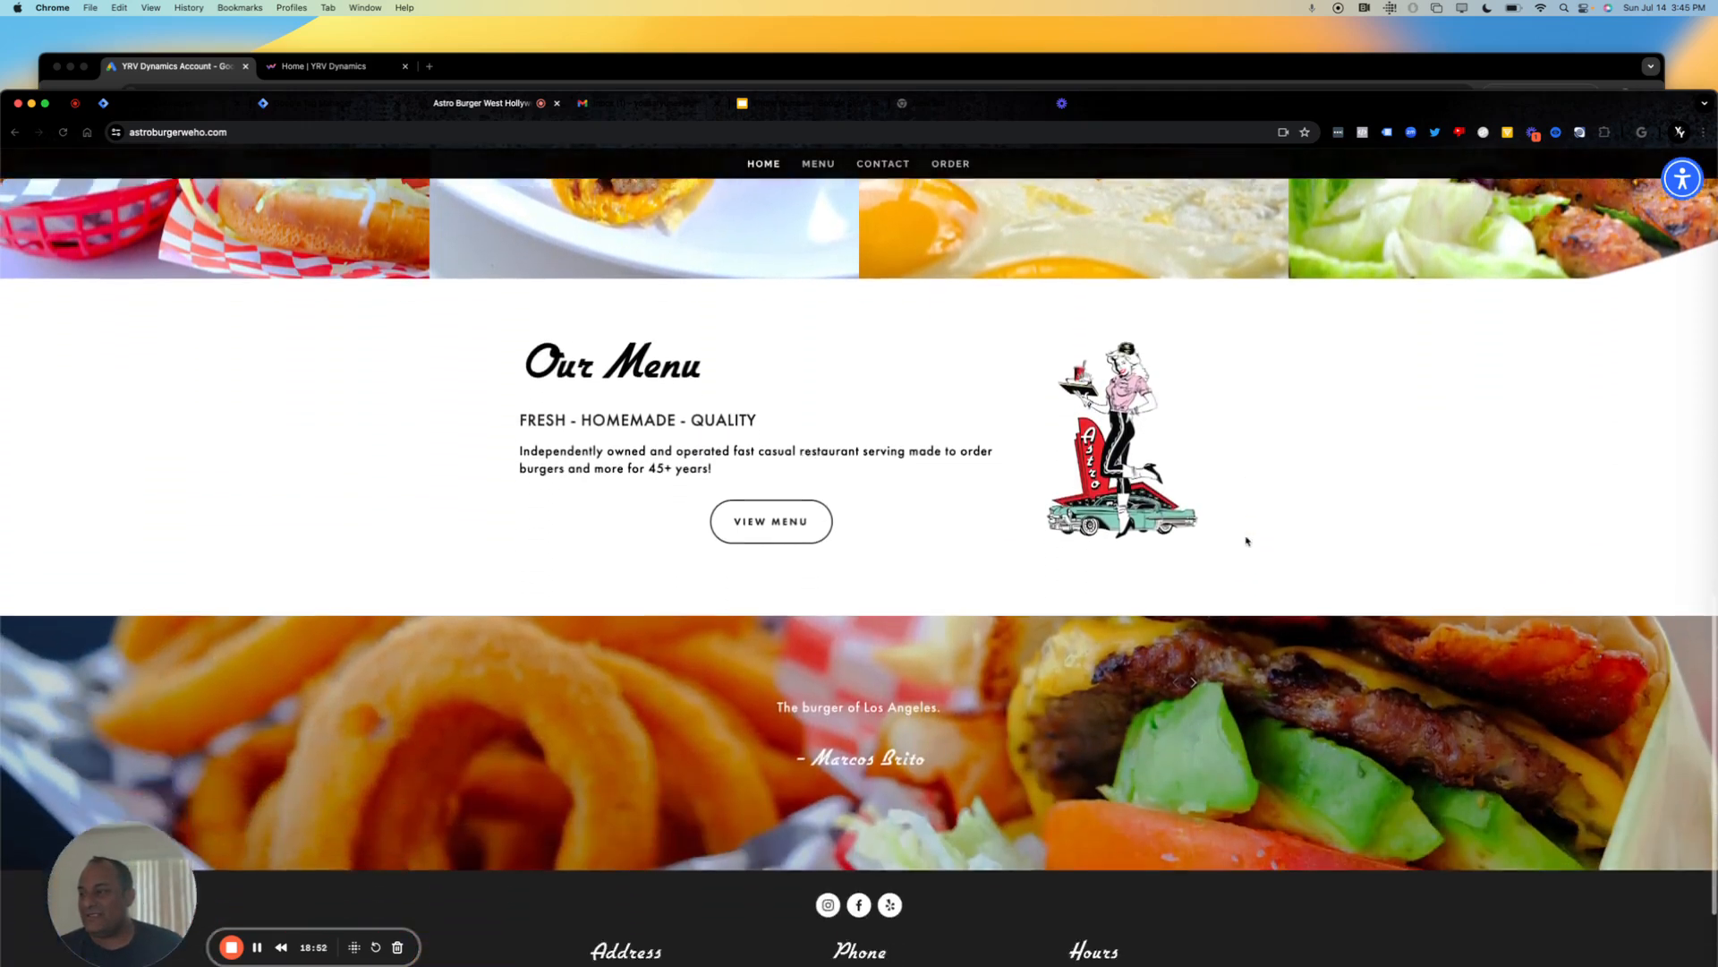
pyautogui.scroll(-1, 1247, 540)
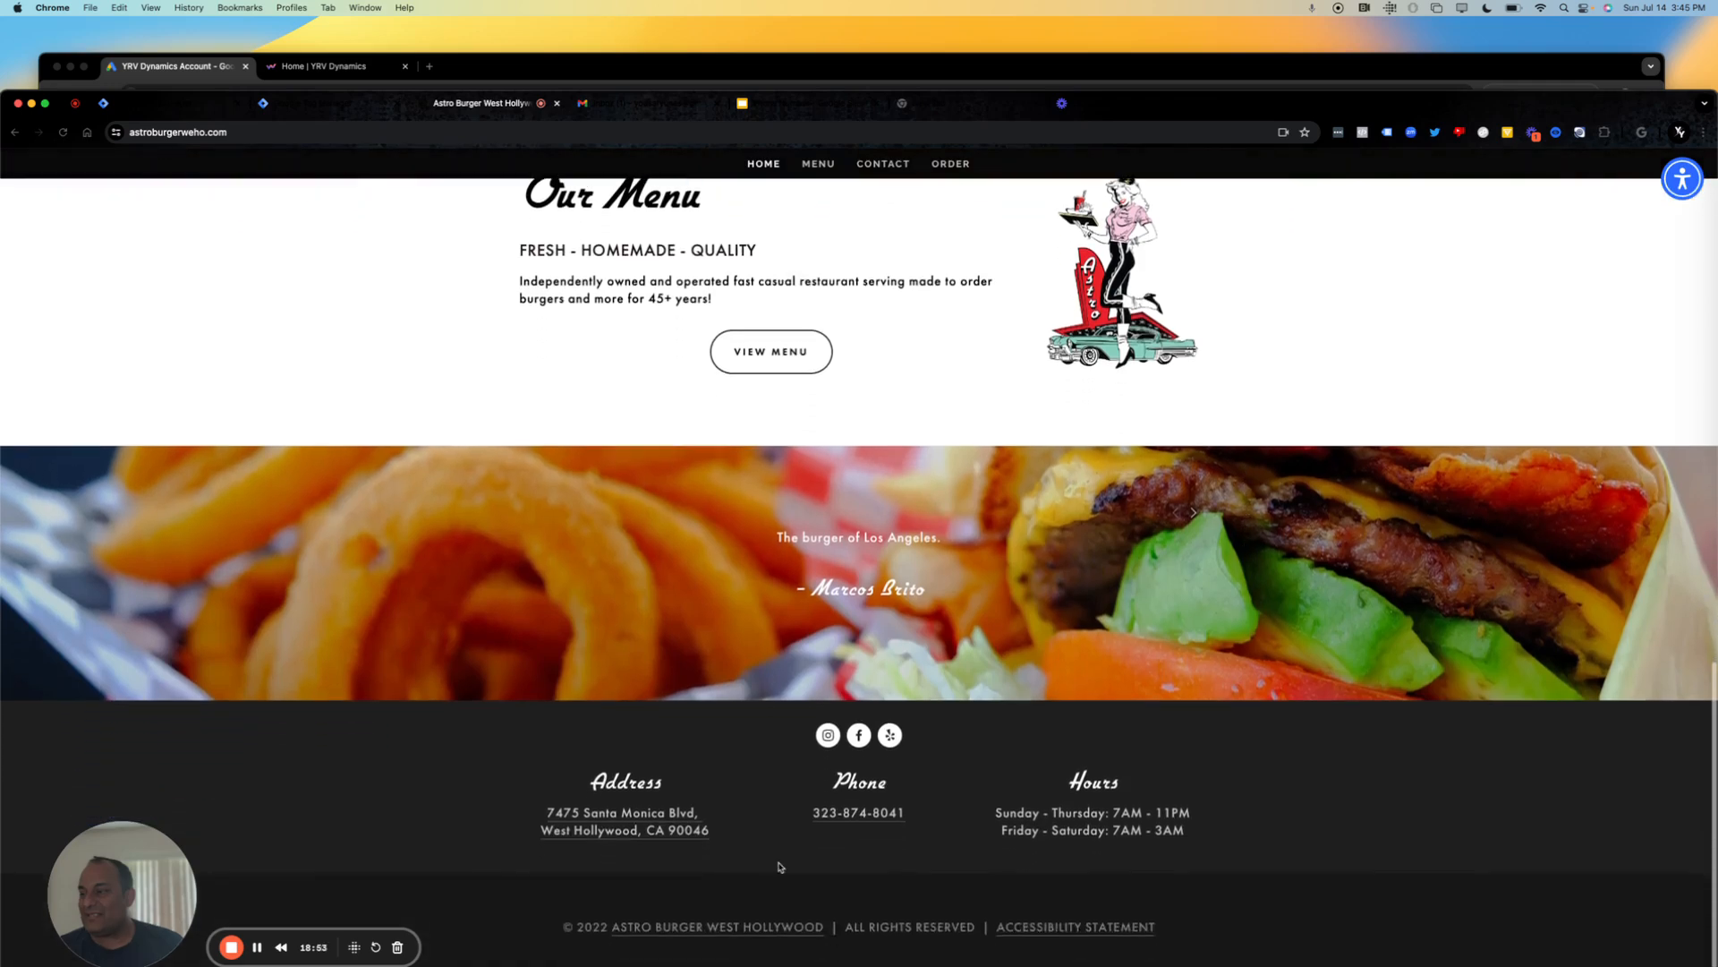
# Inspect the footer's phone link, open its target address, copy the "tel:" part with the number, and return to the homepage.
pyautogui.rightClick(895, 818)
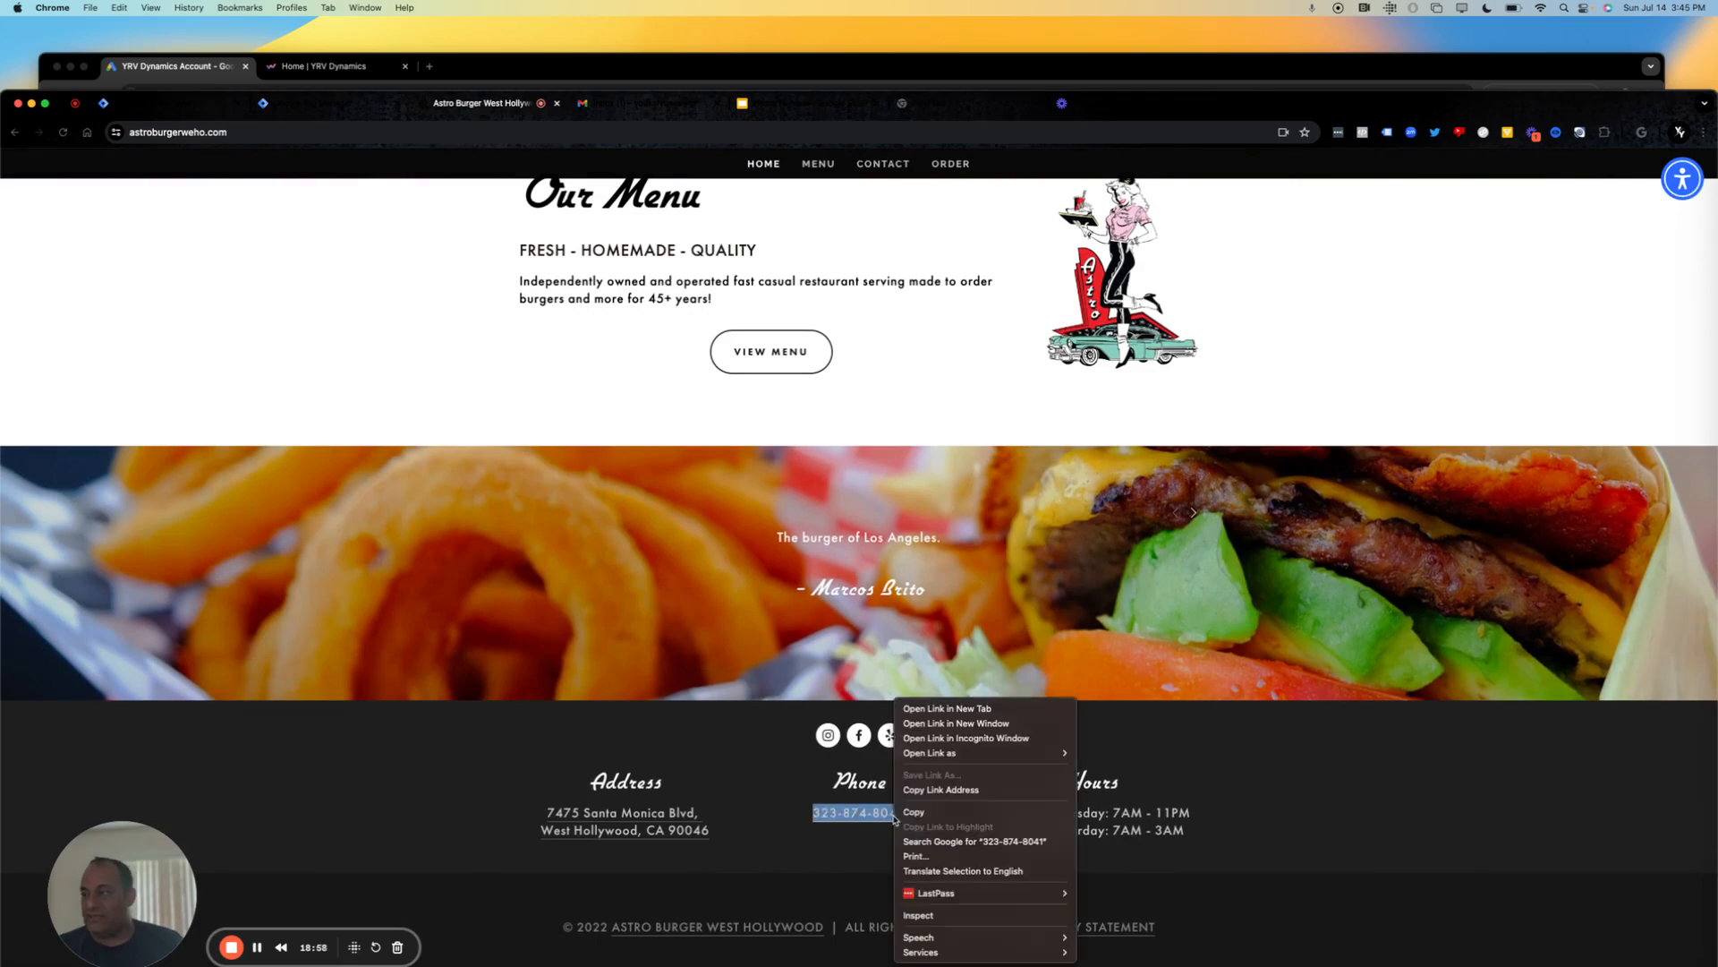
pyautogui.click(948, 923)
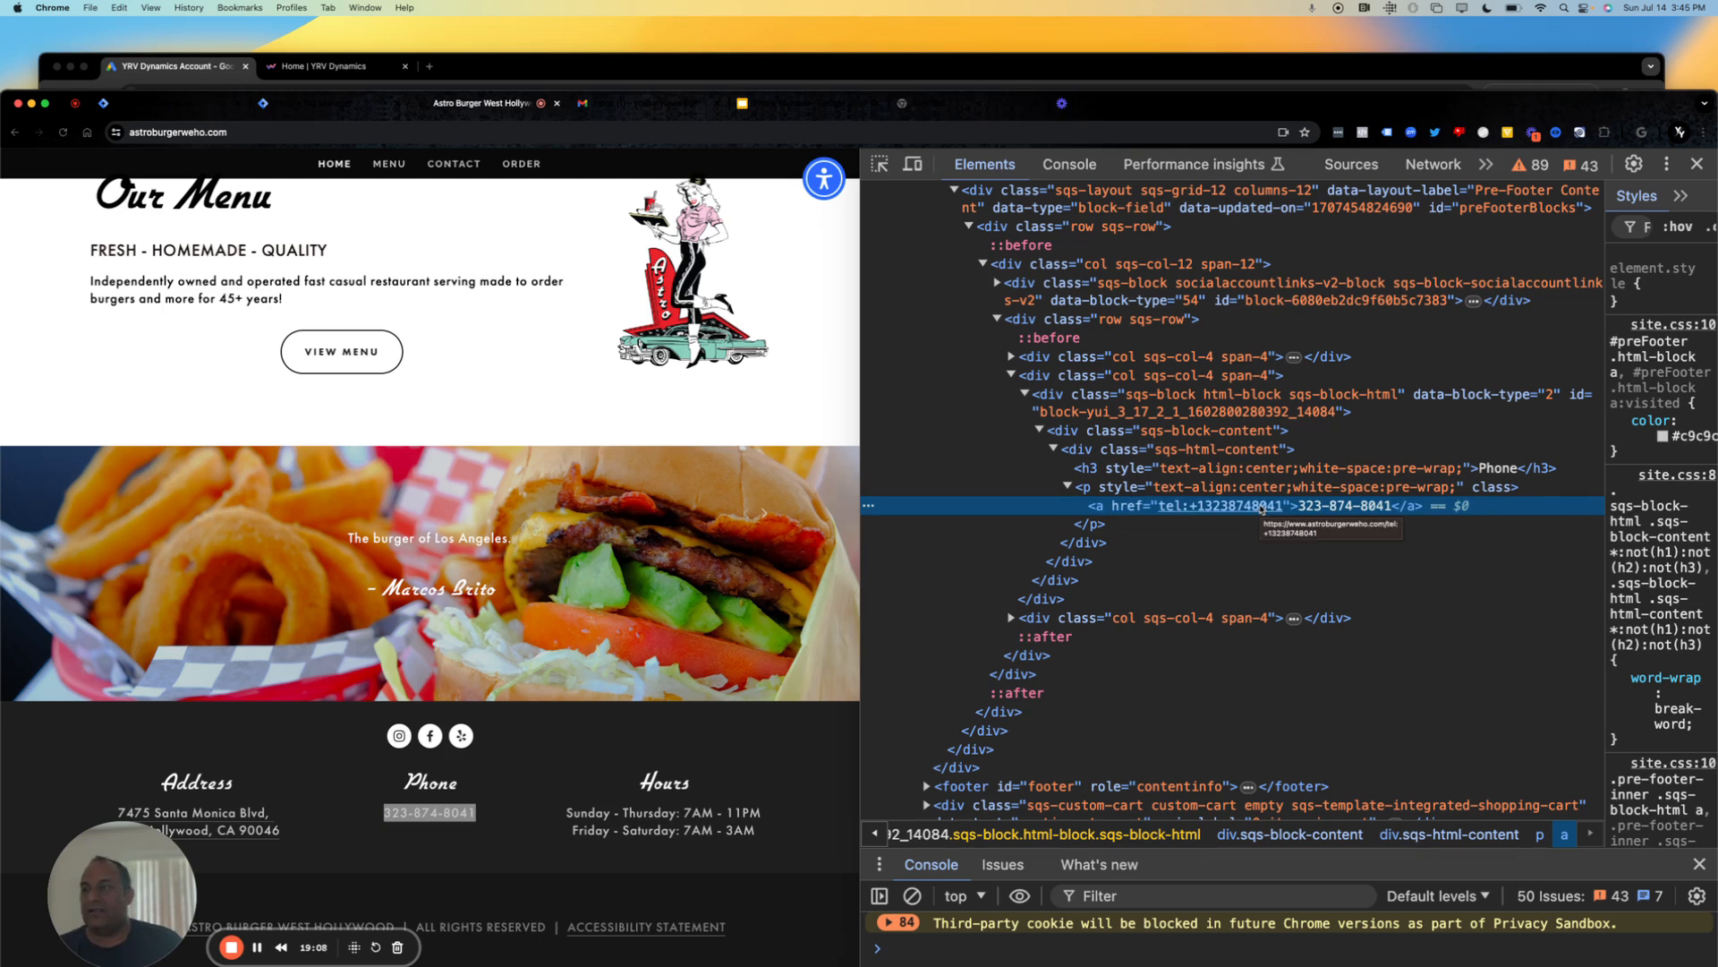
pyautogui.moveTo(1284, 508); pyautogui.dragTo(1232, 507)
pyautogui.click(1224, 508)
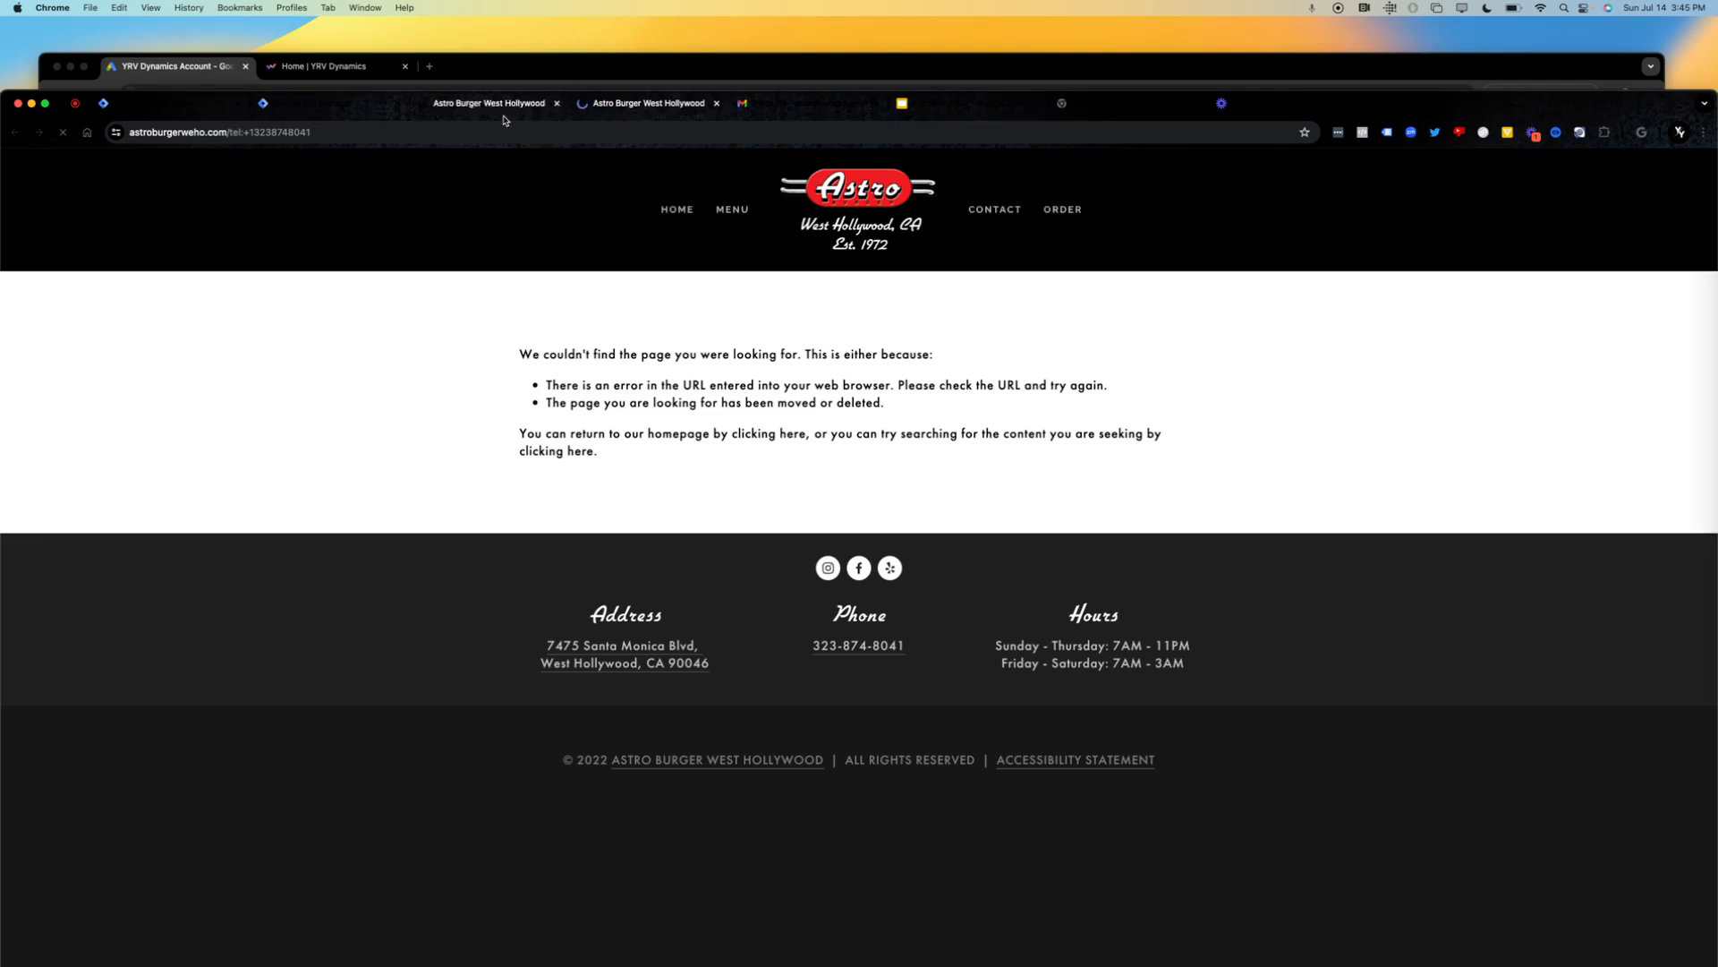
pyautogui.click(329, 132)
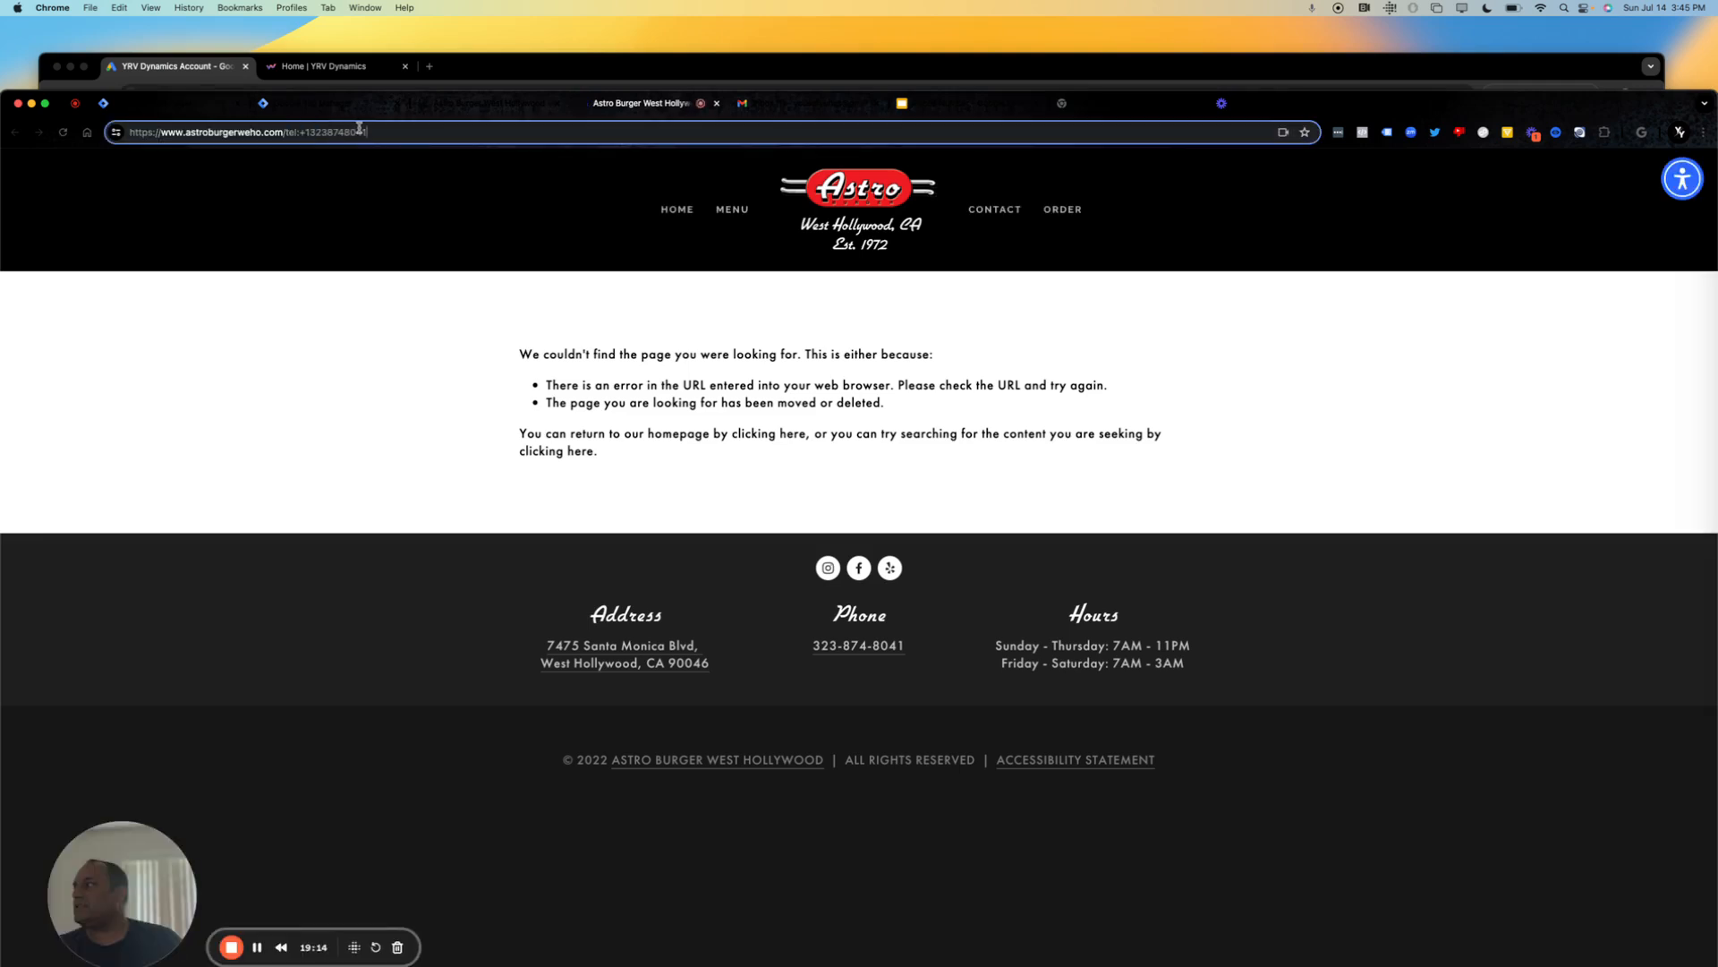
pyautogui.moveTo(393, 130); pyautogui.dragTo(289, 131)
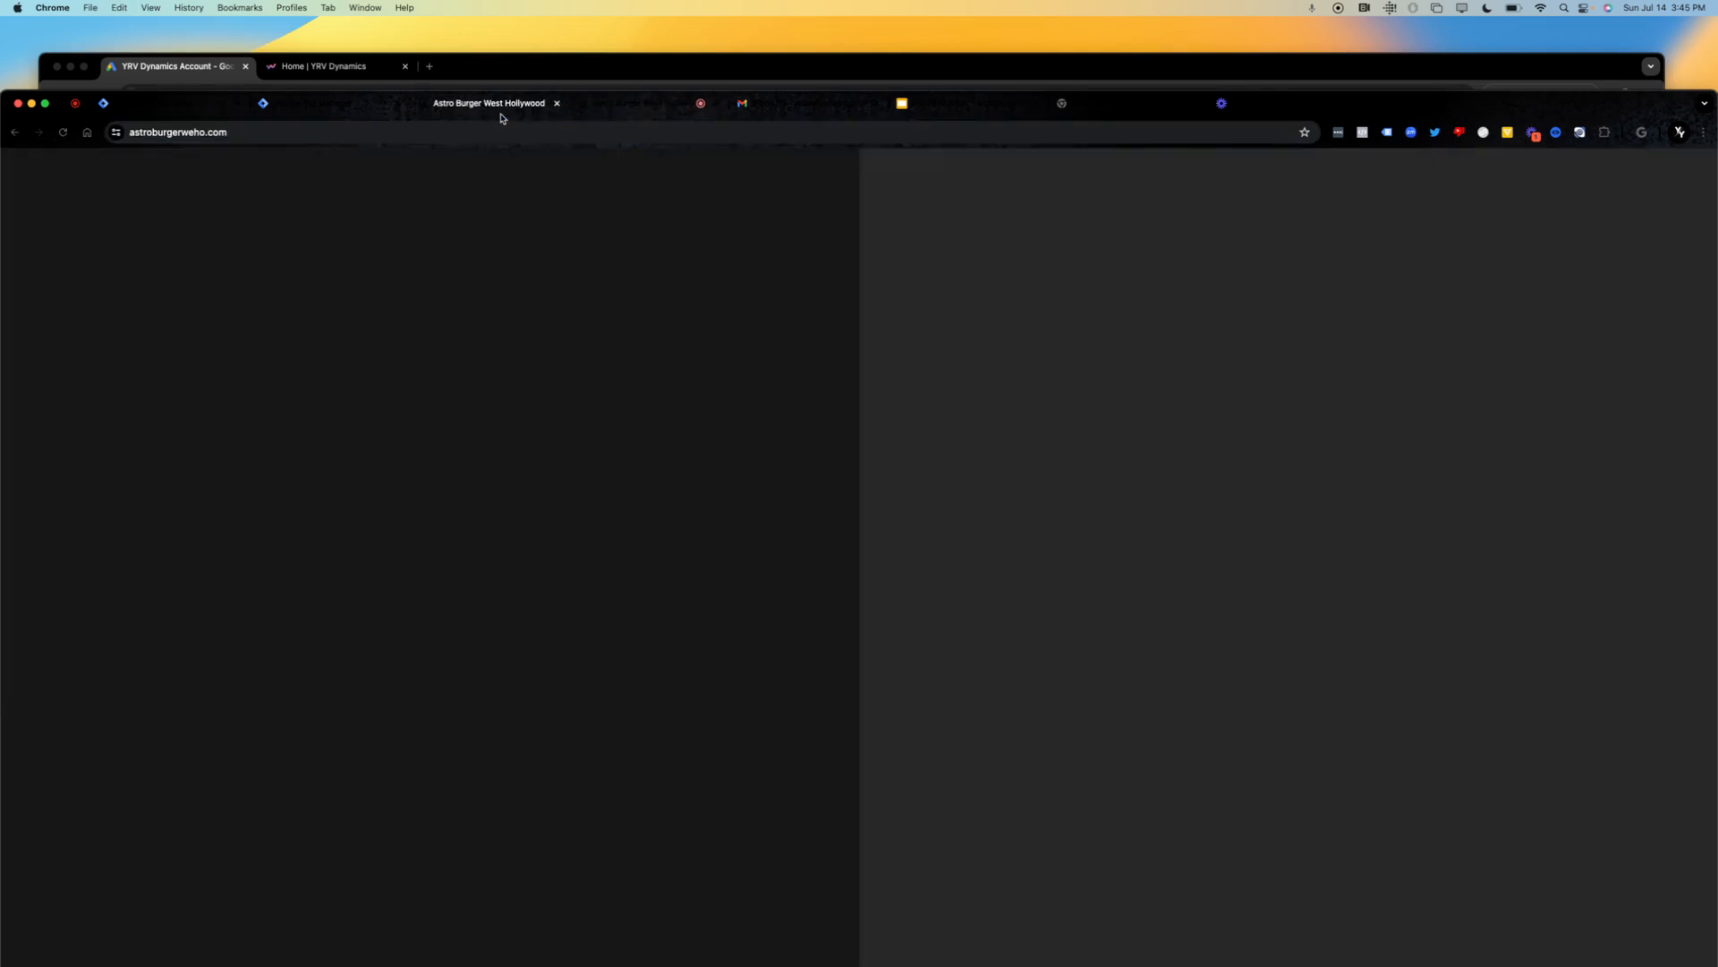
pyautogui.click(498, 108)
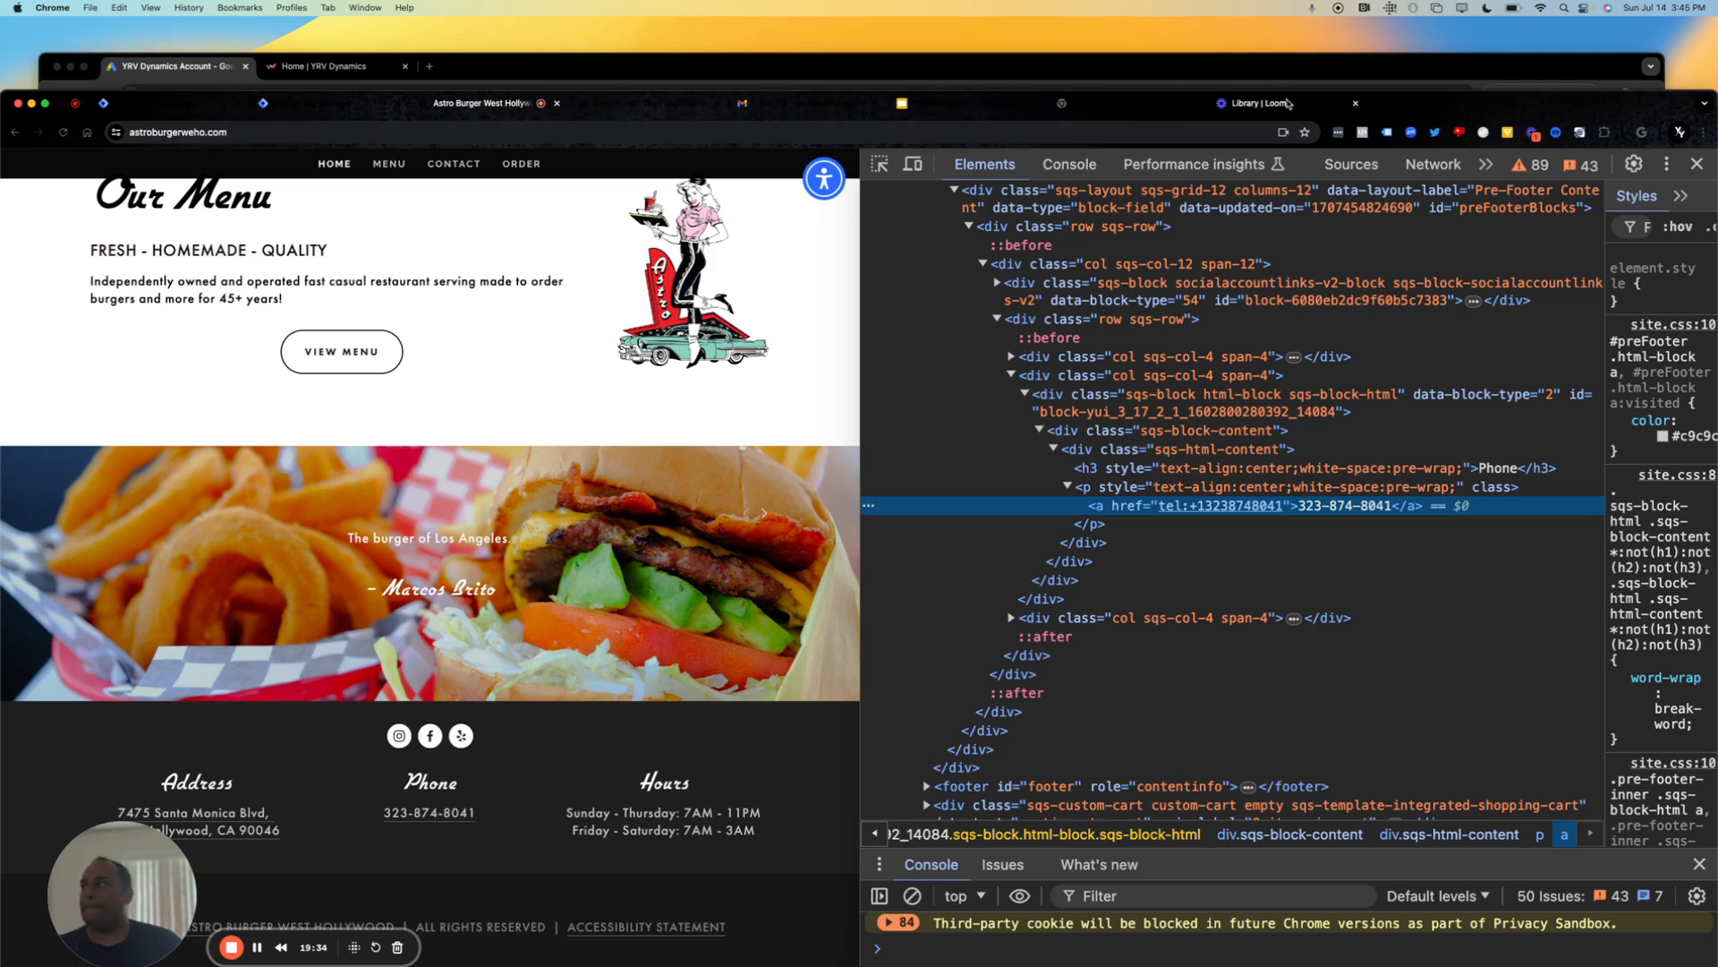
# Back in Google Tag Manager, paste the copied "tel:" phone link as the Click URL condition's value, keeping the operator as contains.
pyautogui.click(304, 103)
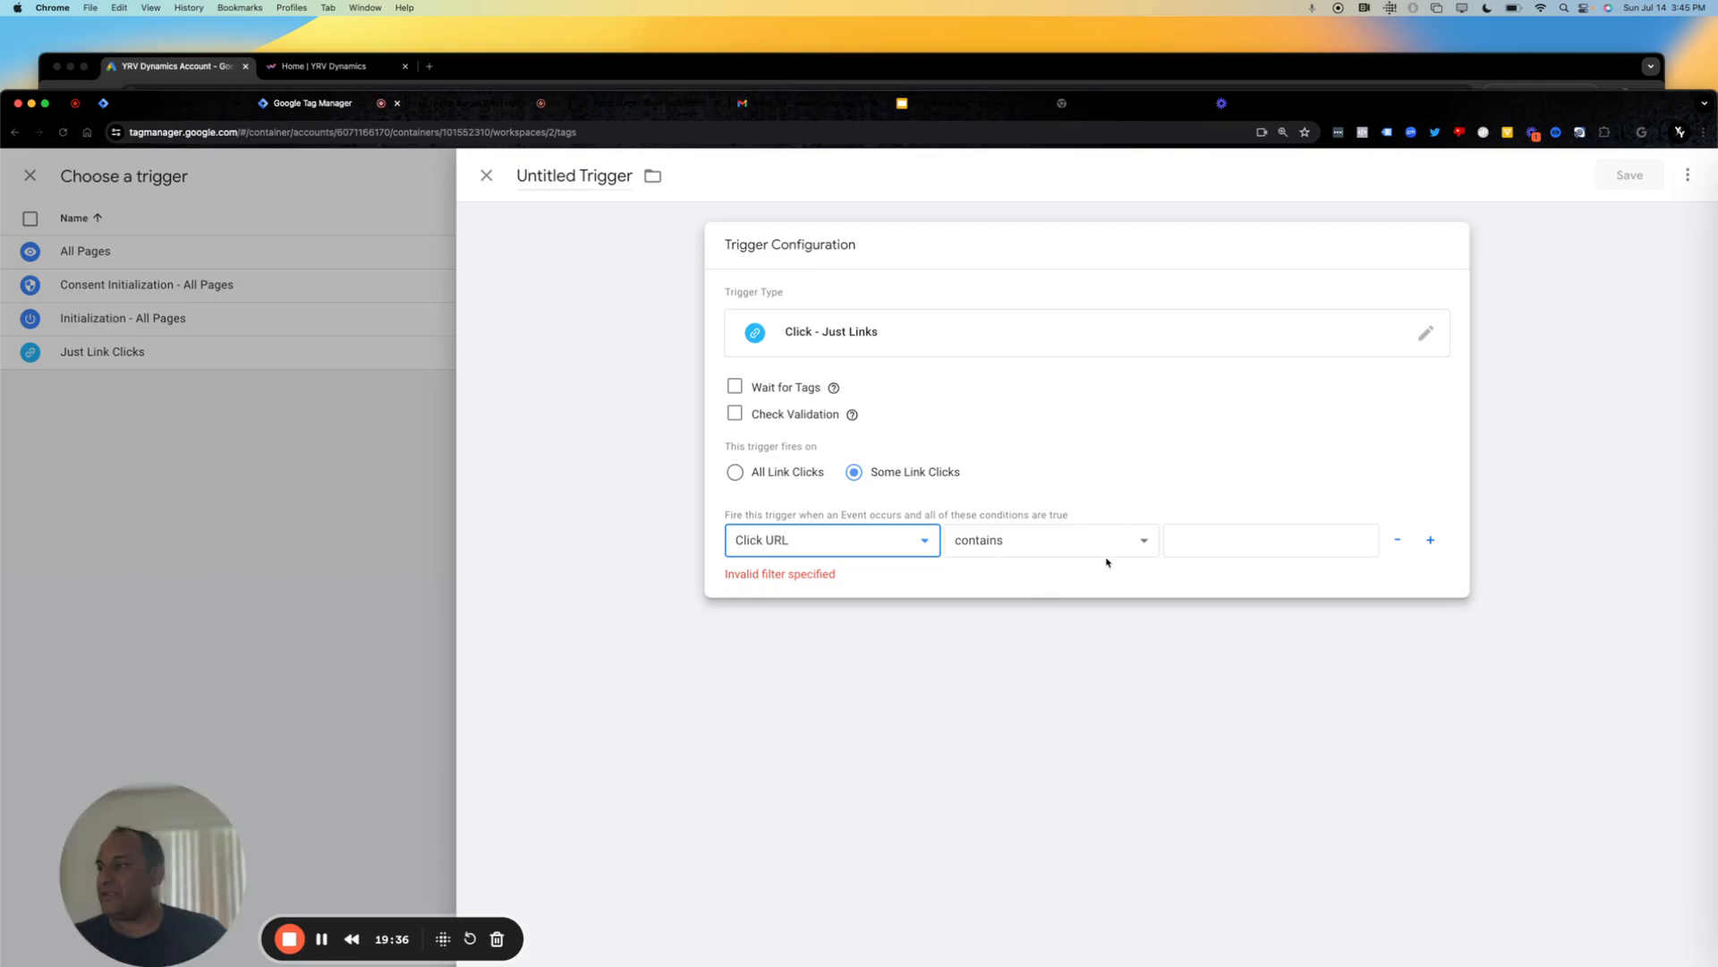
pyautogui.click(1228, 530)
pyautogui.press('super+v')
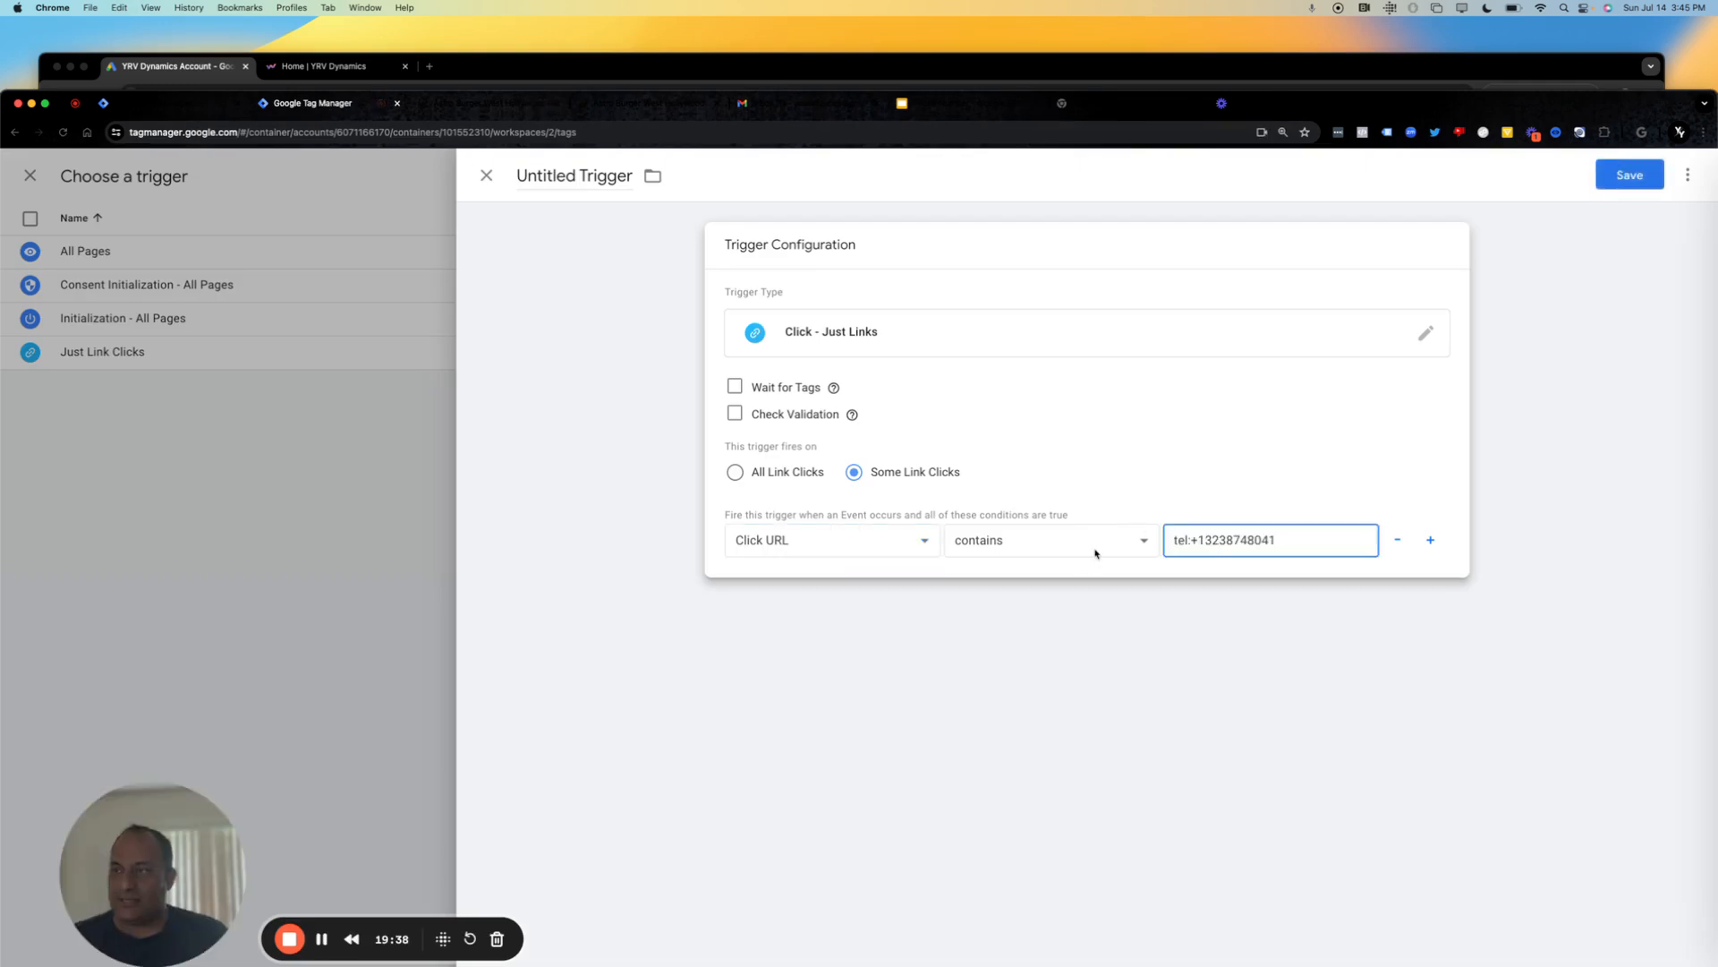
pyautogui.click(1059, 546)
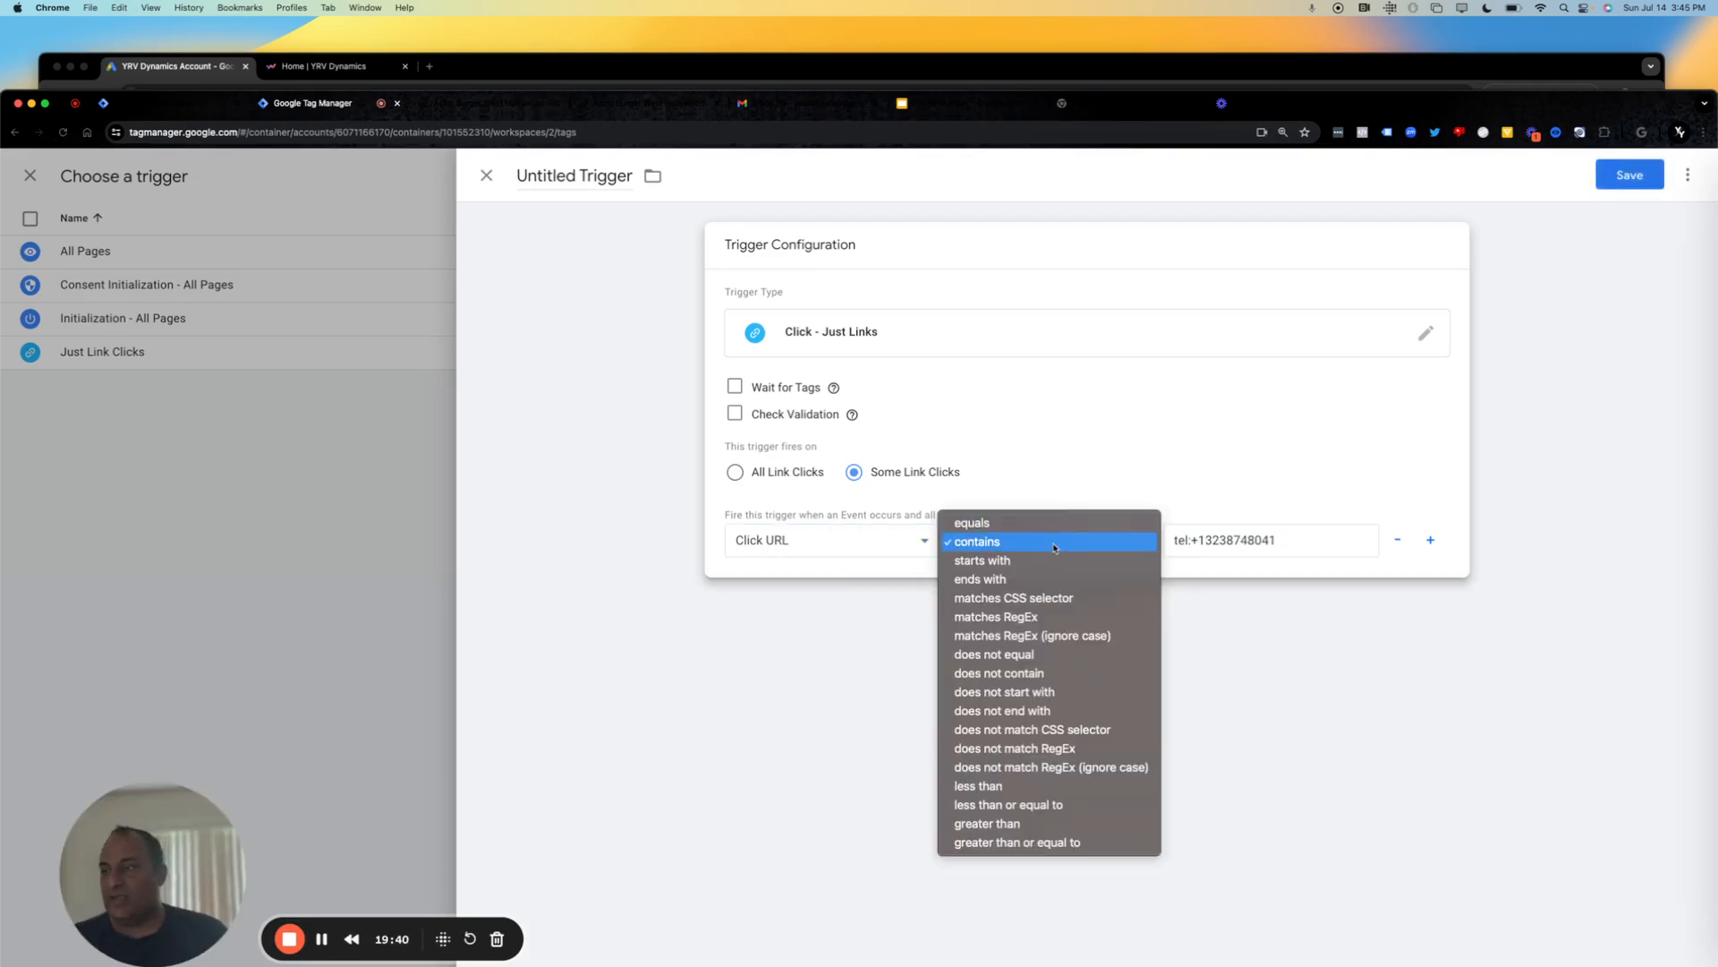
pyautogui.click(1055, 548)
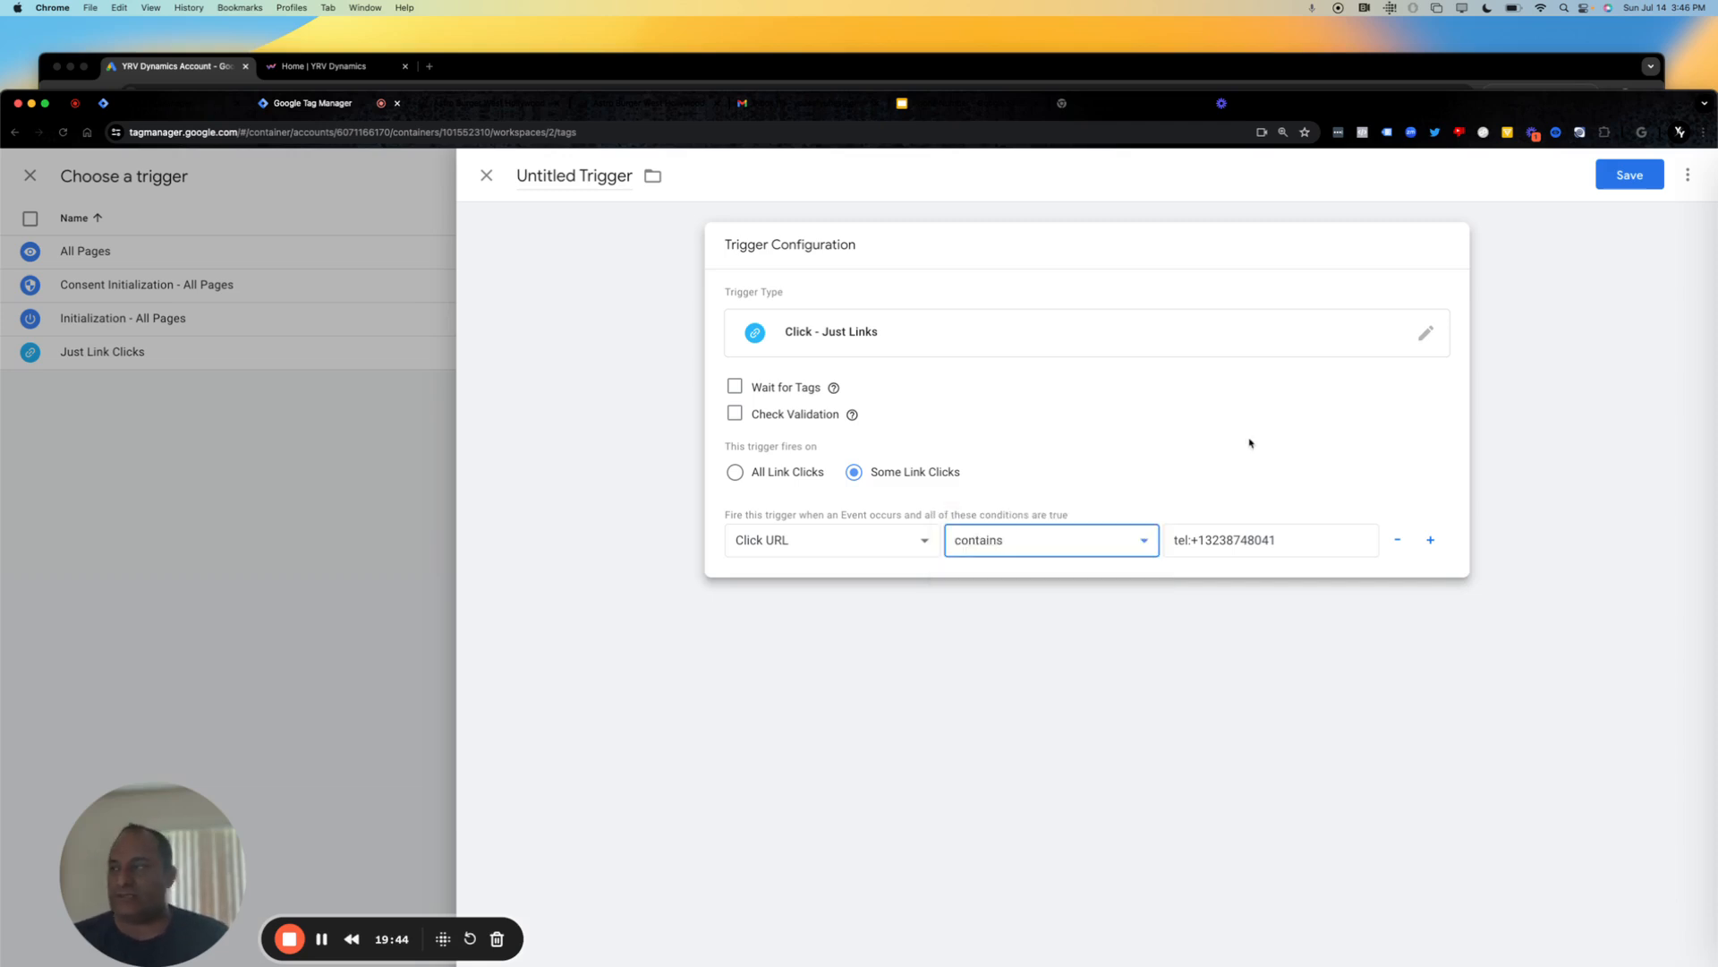
# Save the trigger under the name "Astroburger Phone Number from Site".
pyautogui.click(1630, 174)
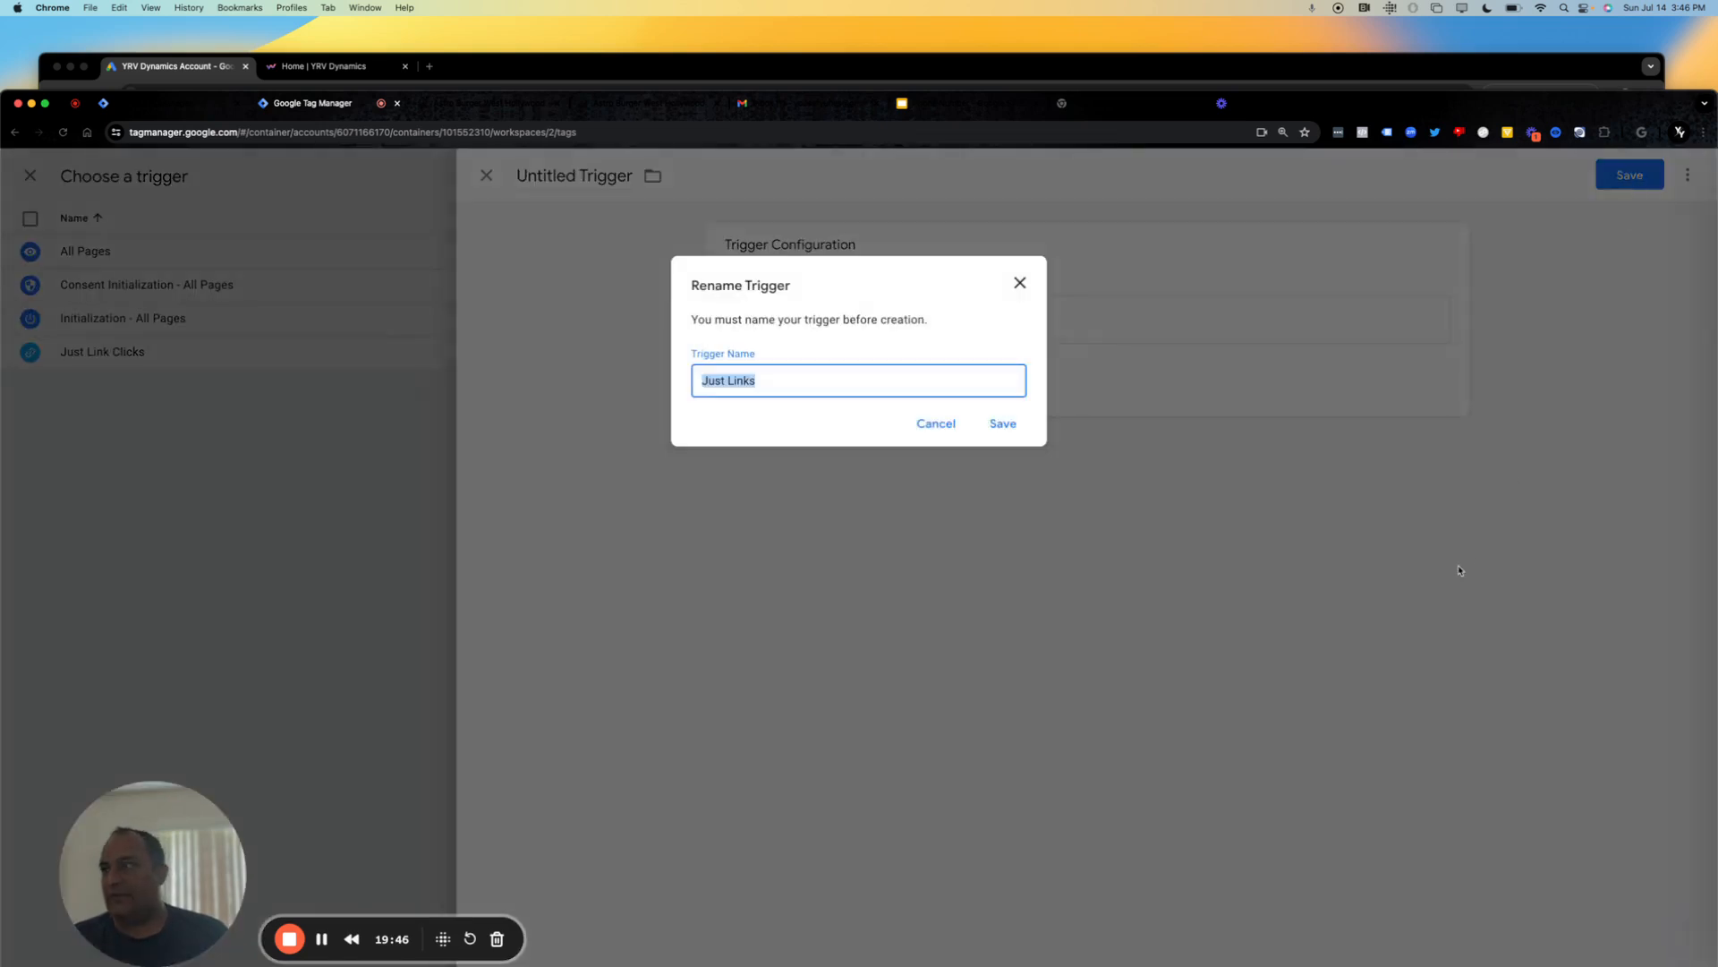
pyautogui.press('Left')
pyautogui.moveTo(779, 379); pyautogui.dragTo(576, 383)
pyautogui.write('Ast')
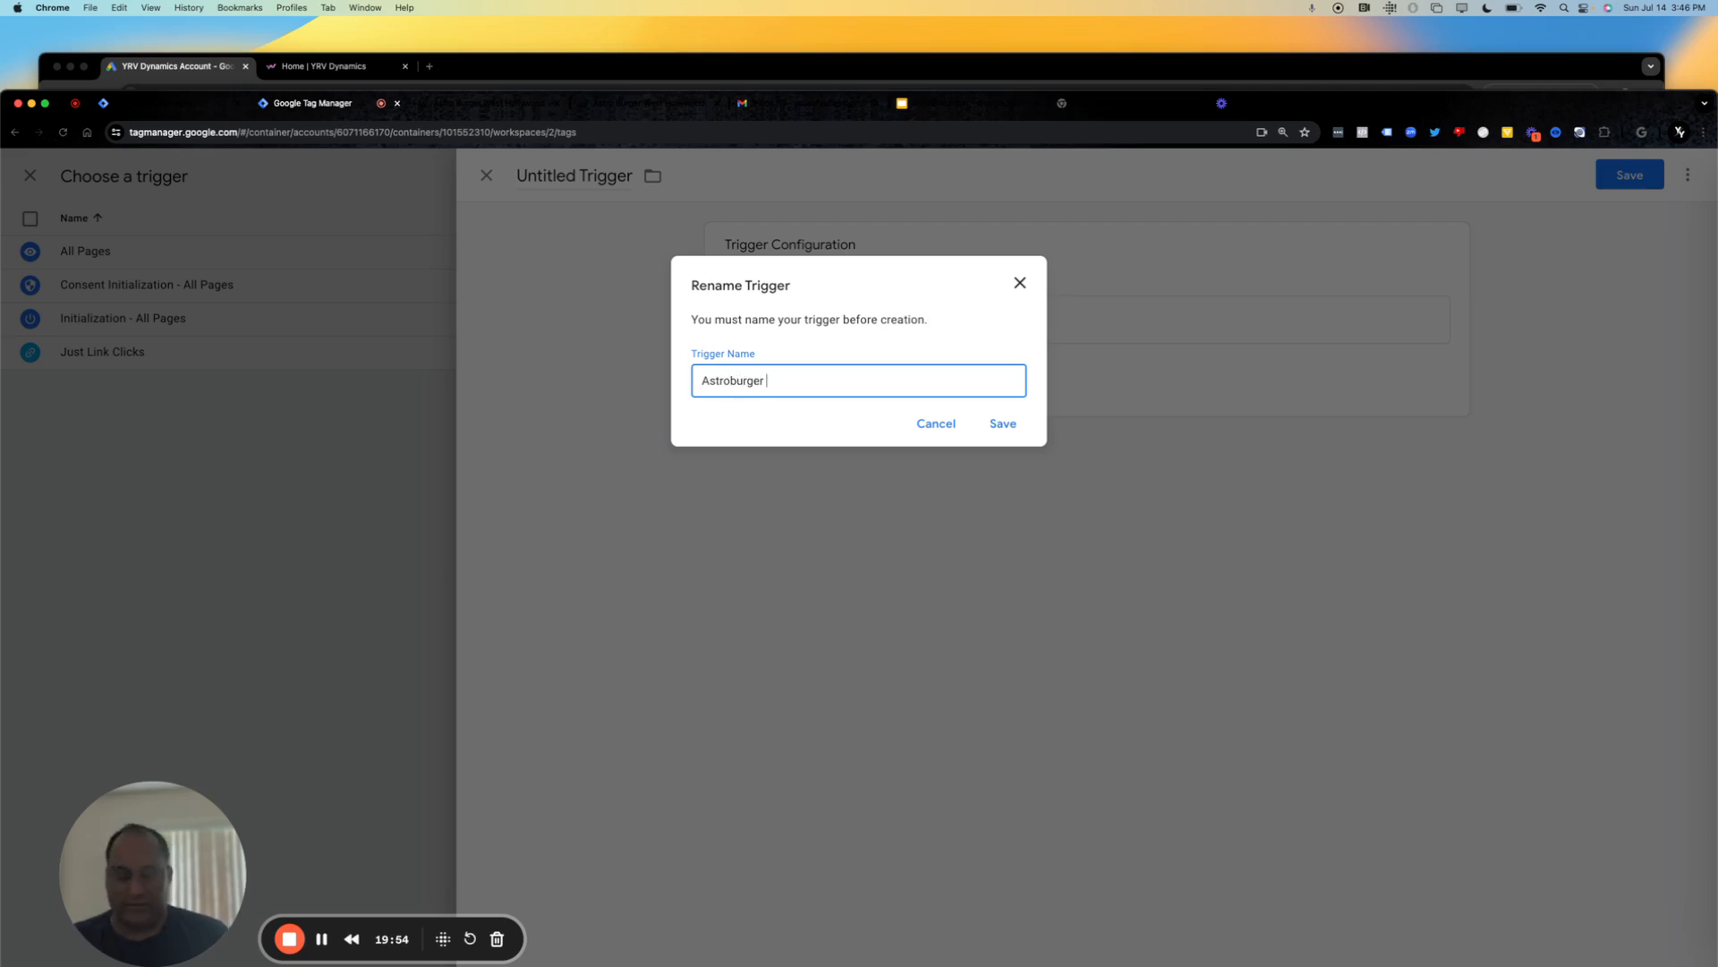
pyautogui.write('roburger Phone Number ')
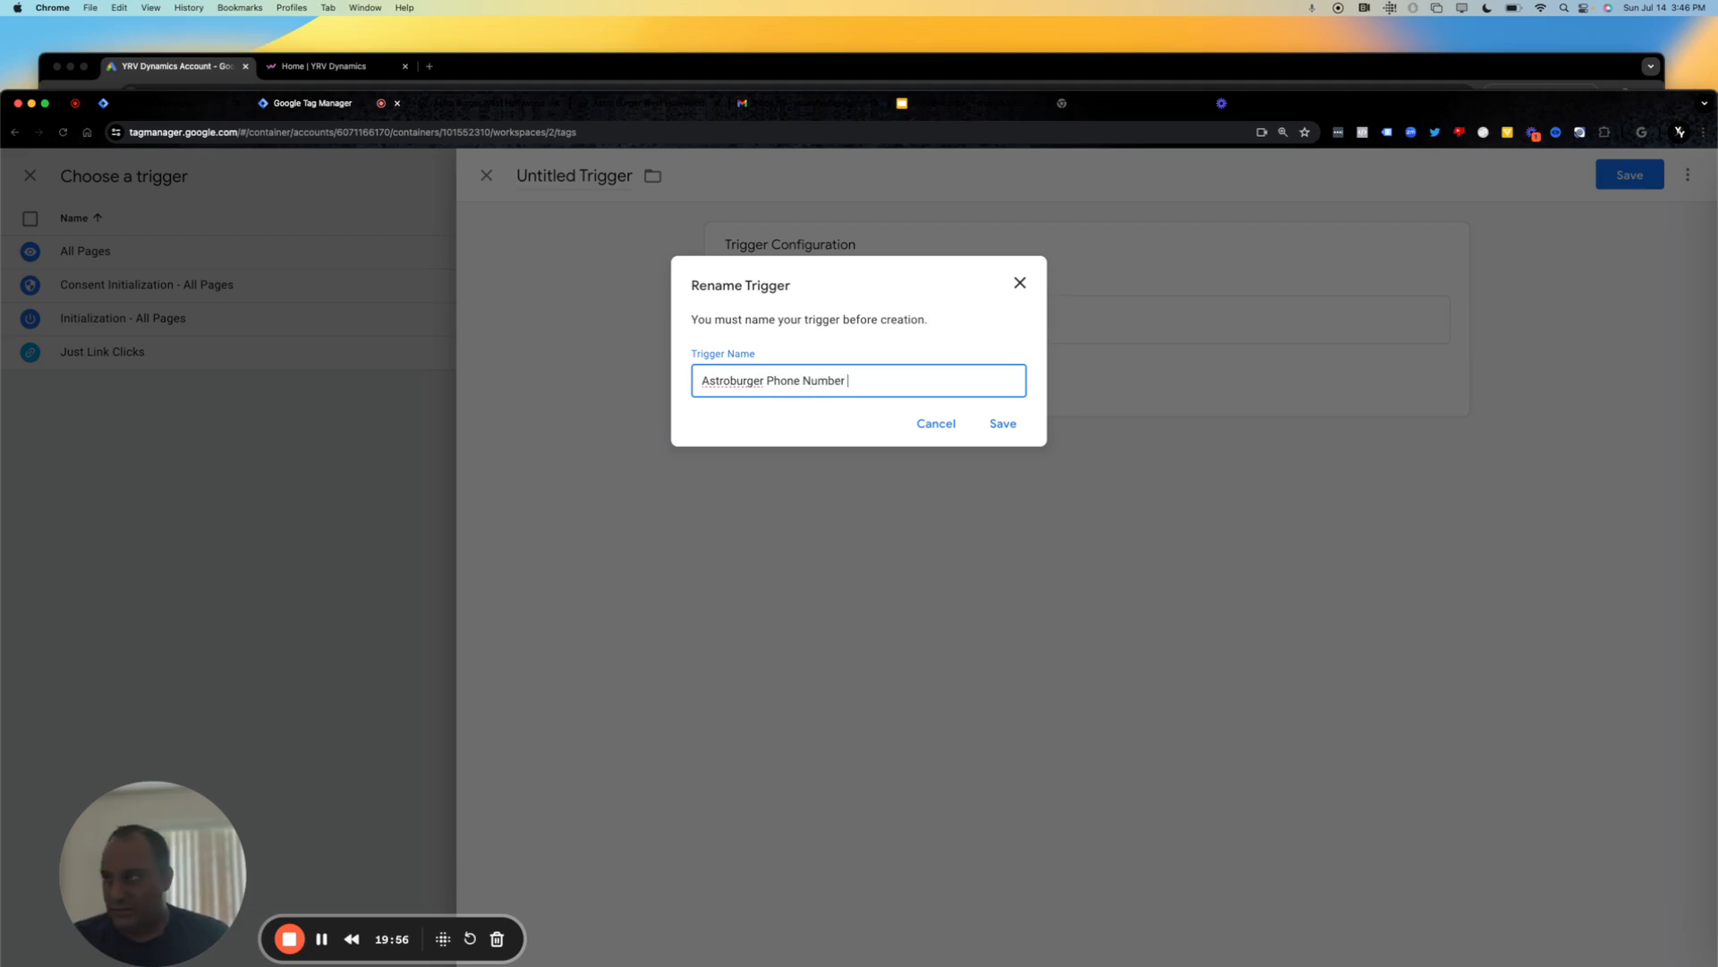
pyautogui.write('from Site')
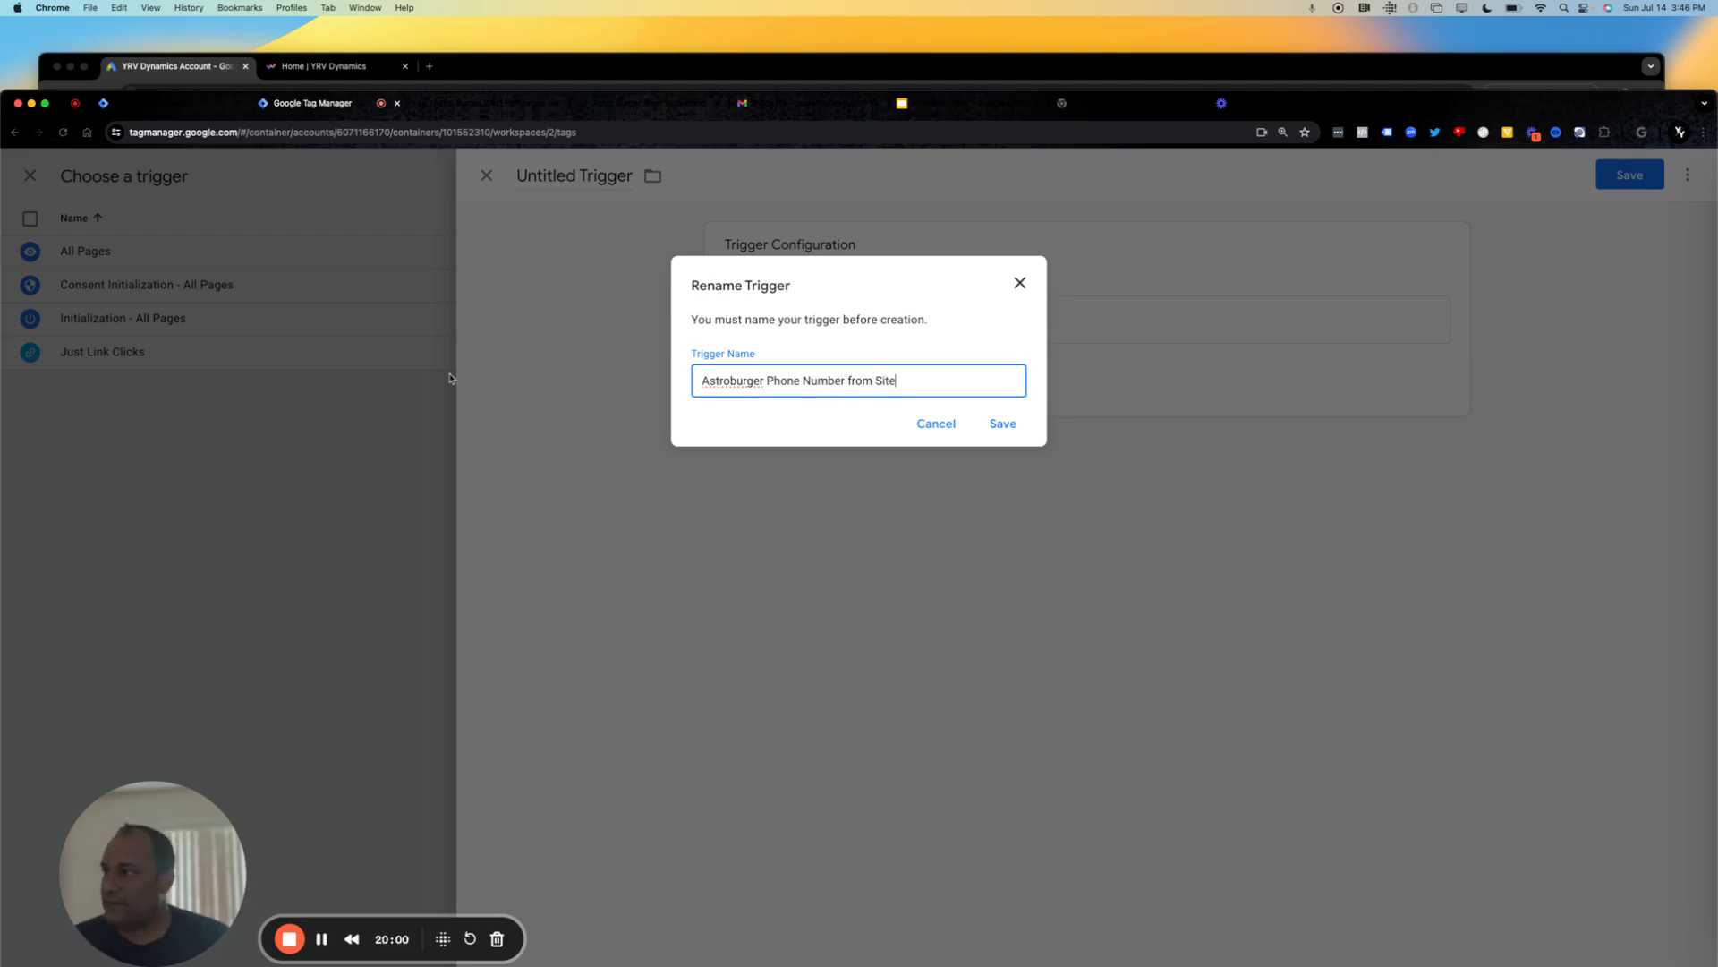
pyautogui.click(1002, 424)
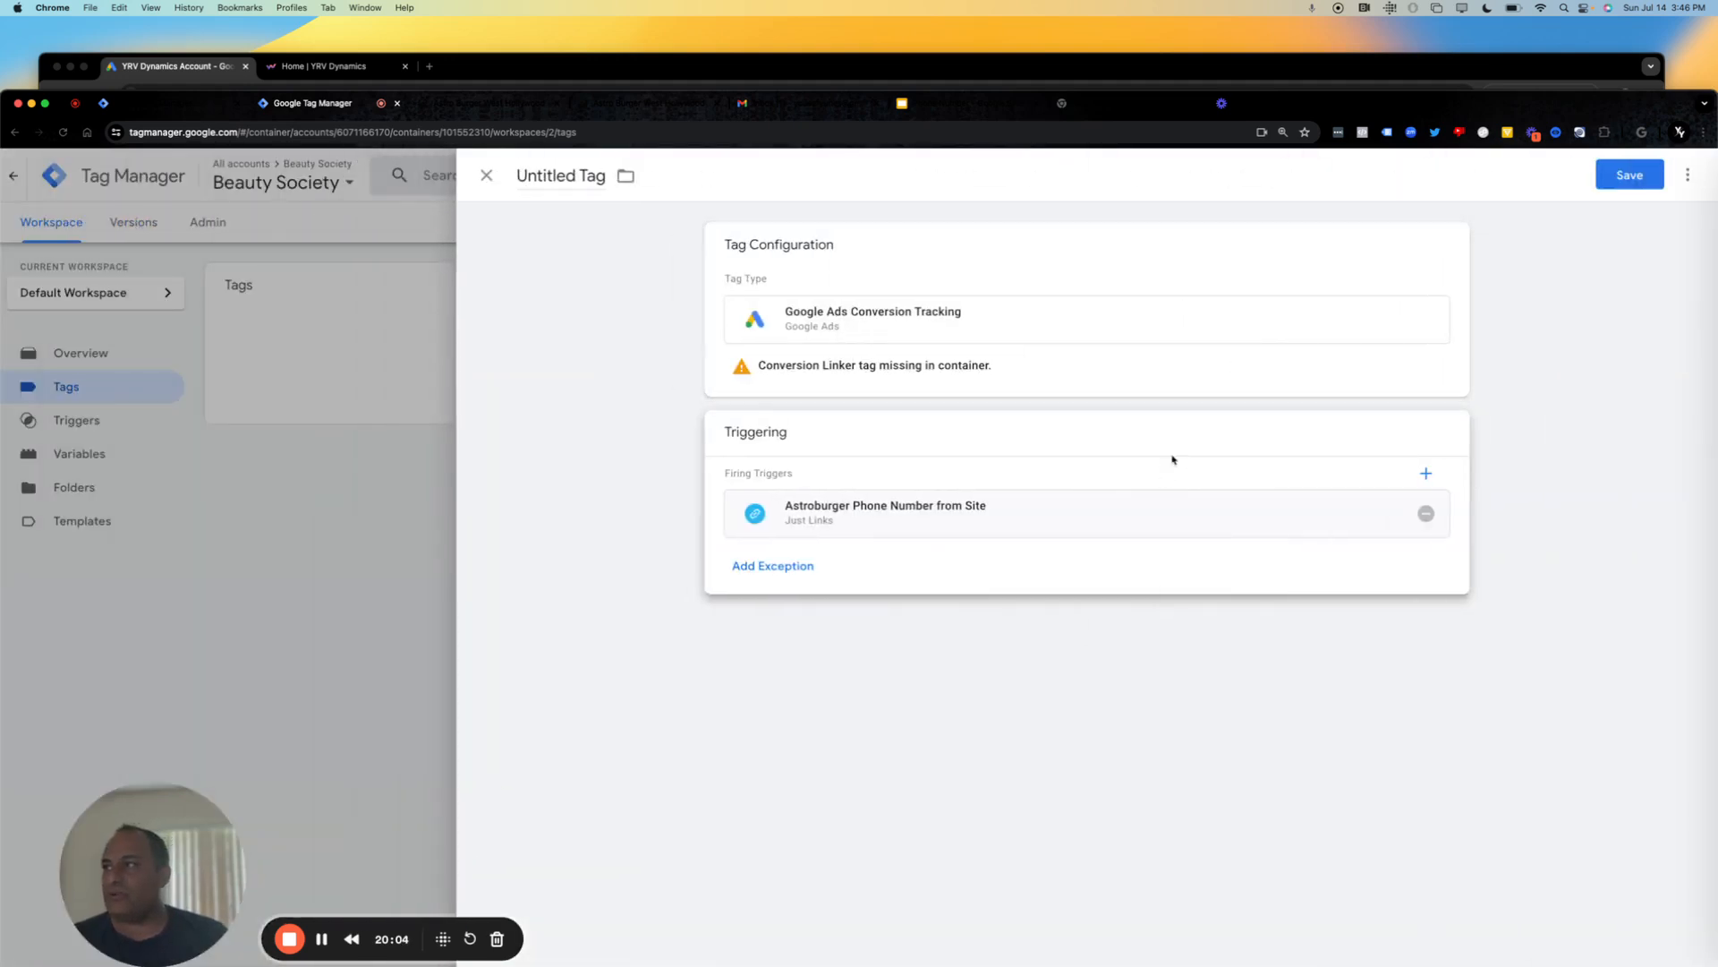
# Copy the conversion ID from the Google Ads tag setup page into the new tag's Conversion ID in Google Tag Manager.
pyautogui.click(1065, 372)
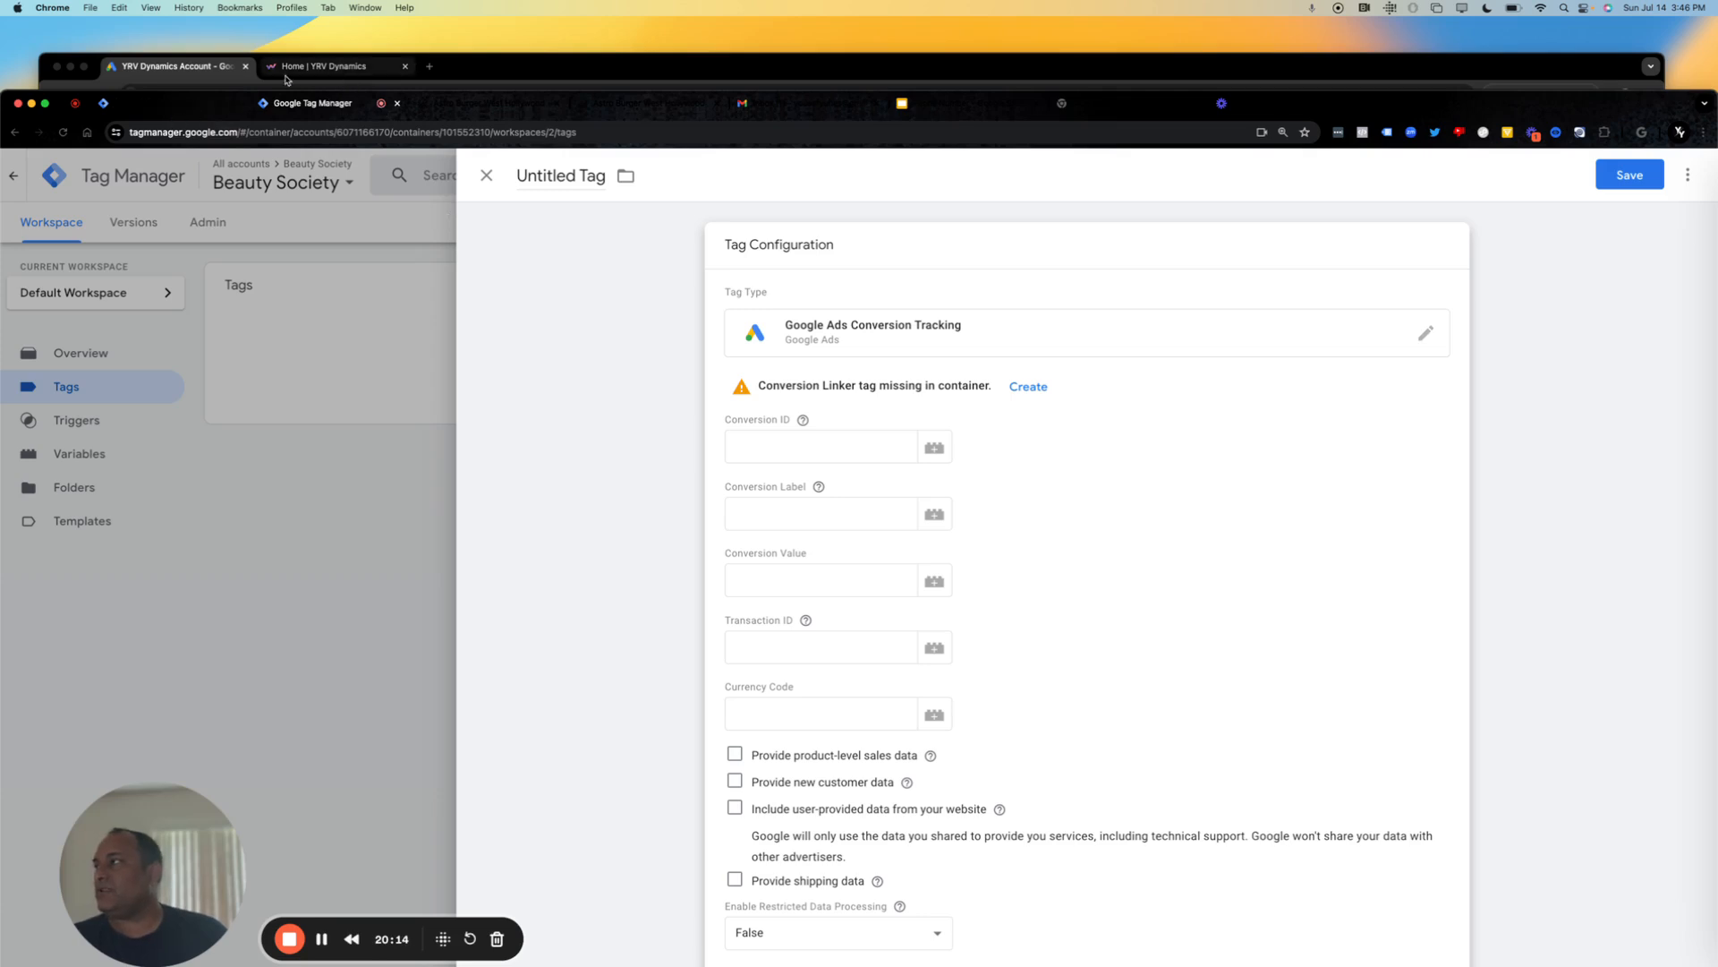
pyautogui.click(220, 74)
pyautogui.doubleClick(710, 468)
pyautogui.press('super+c')
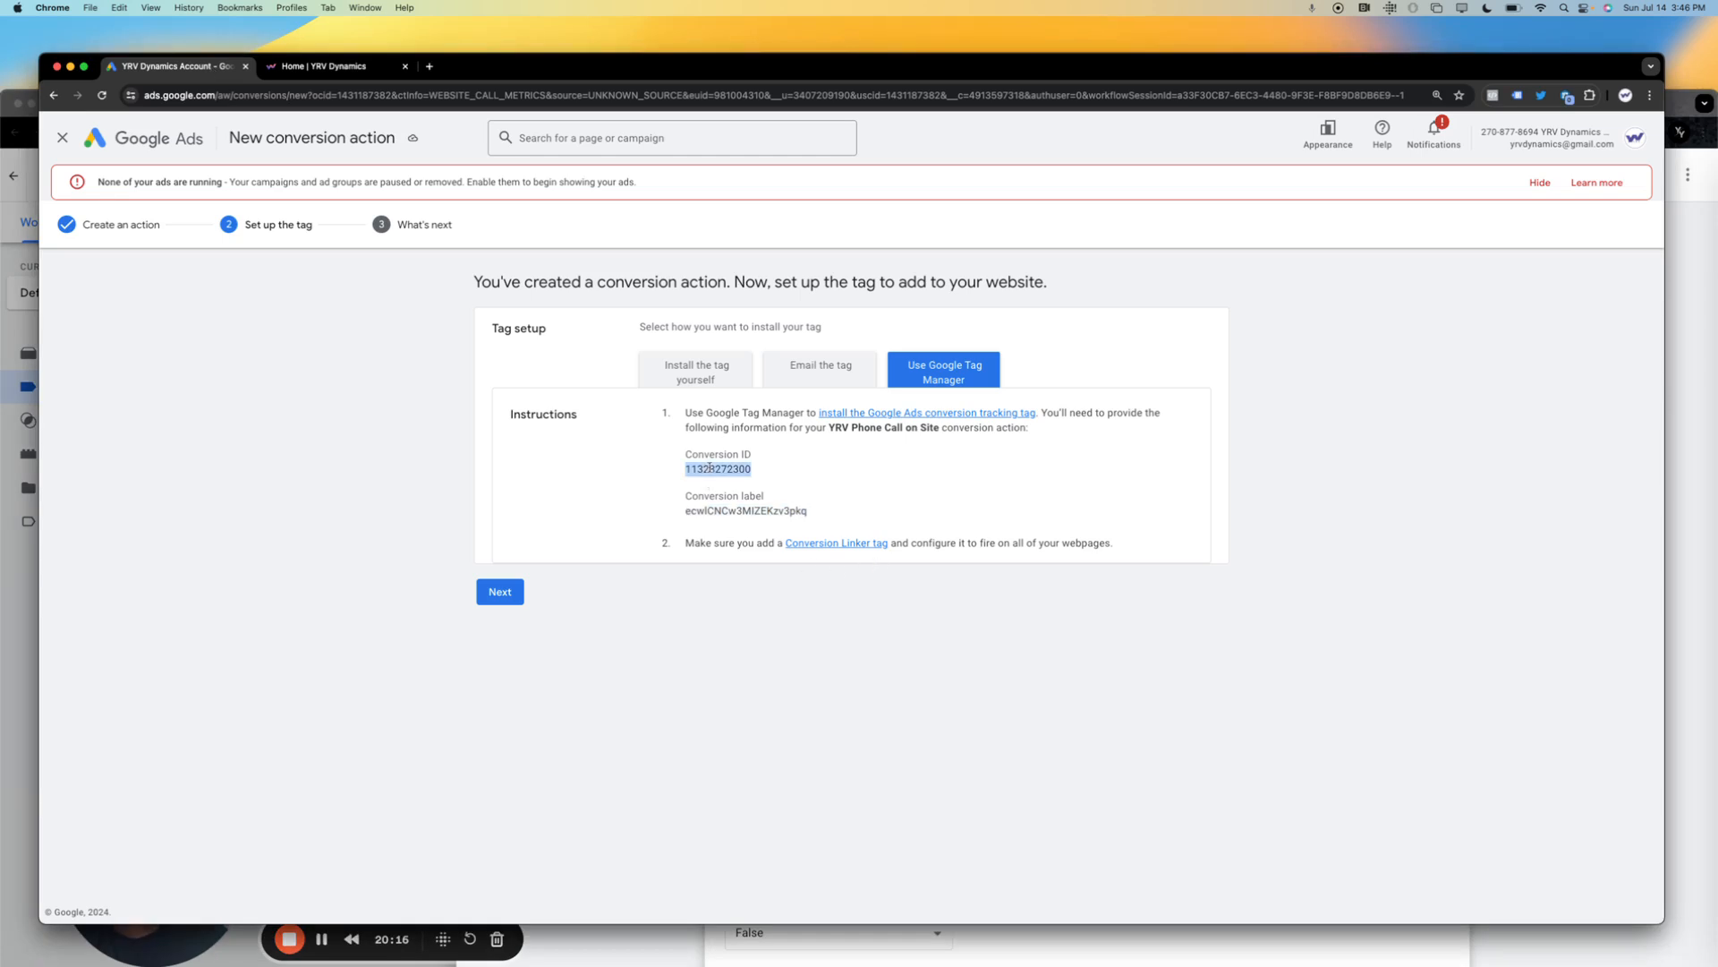
pyautogui.click(734, 928)
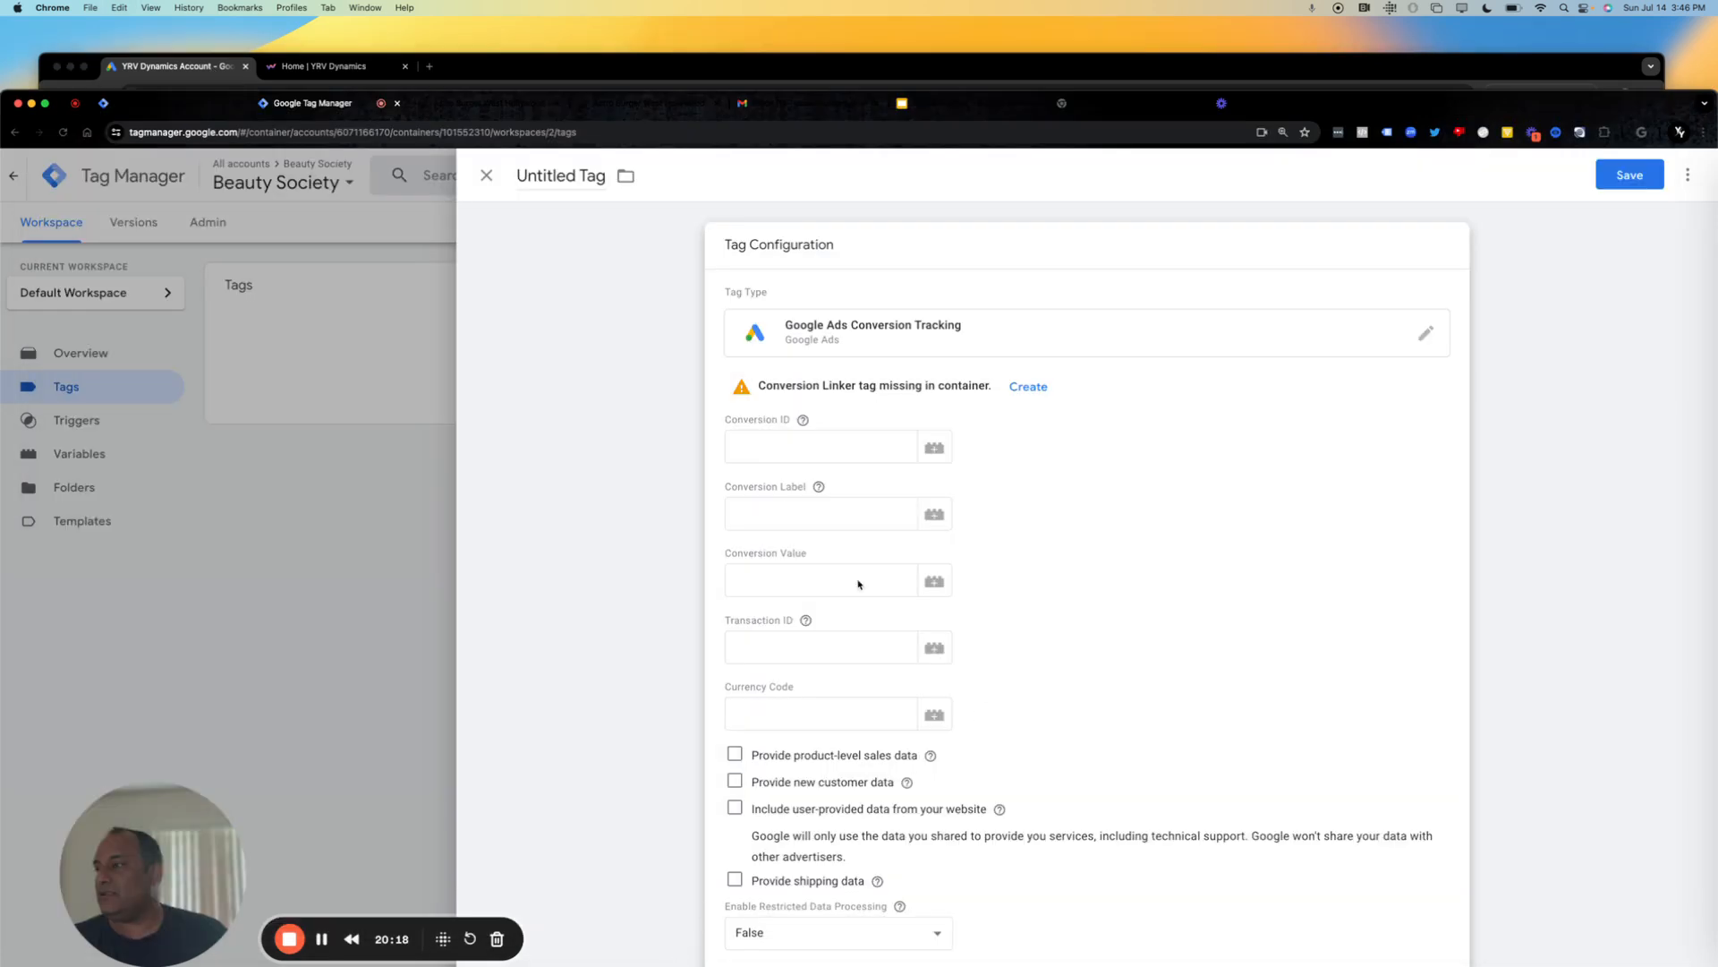
pyautogui.click(759, 452)
pyautogui.press('super+v')
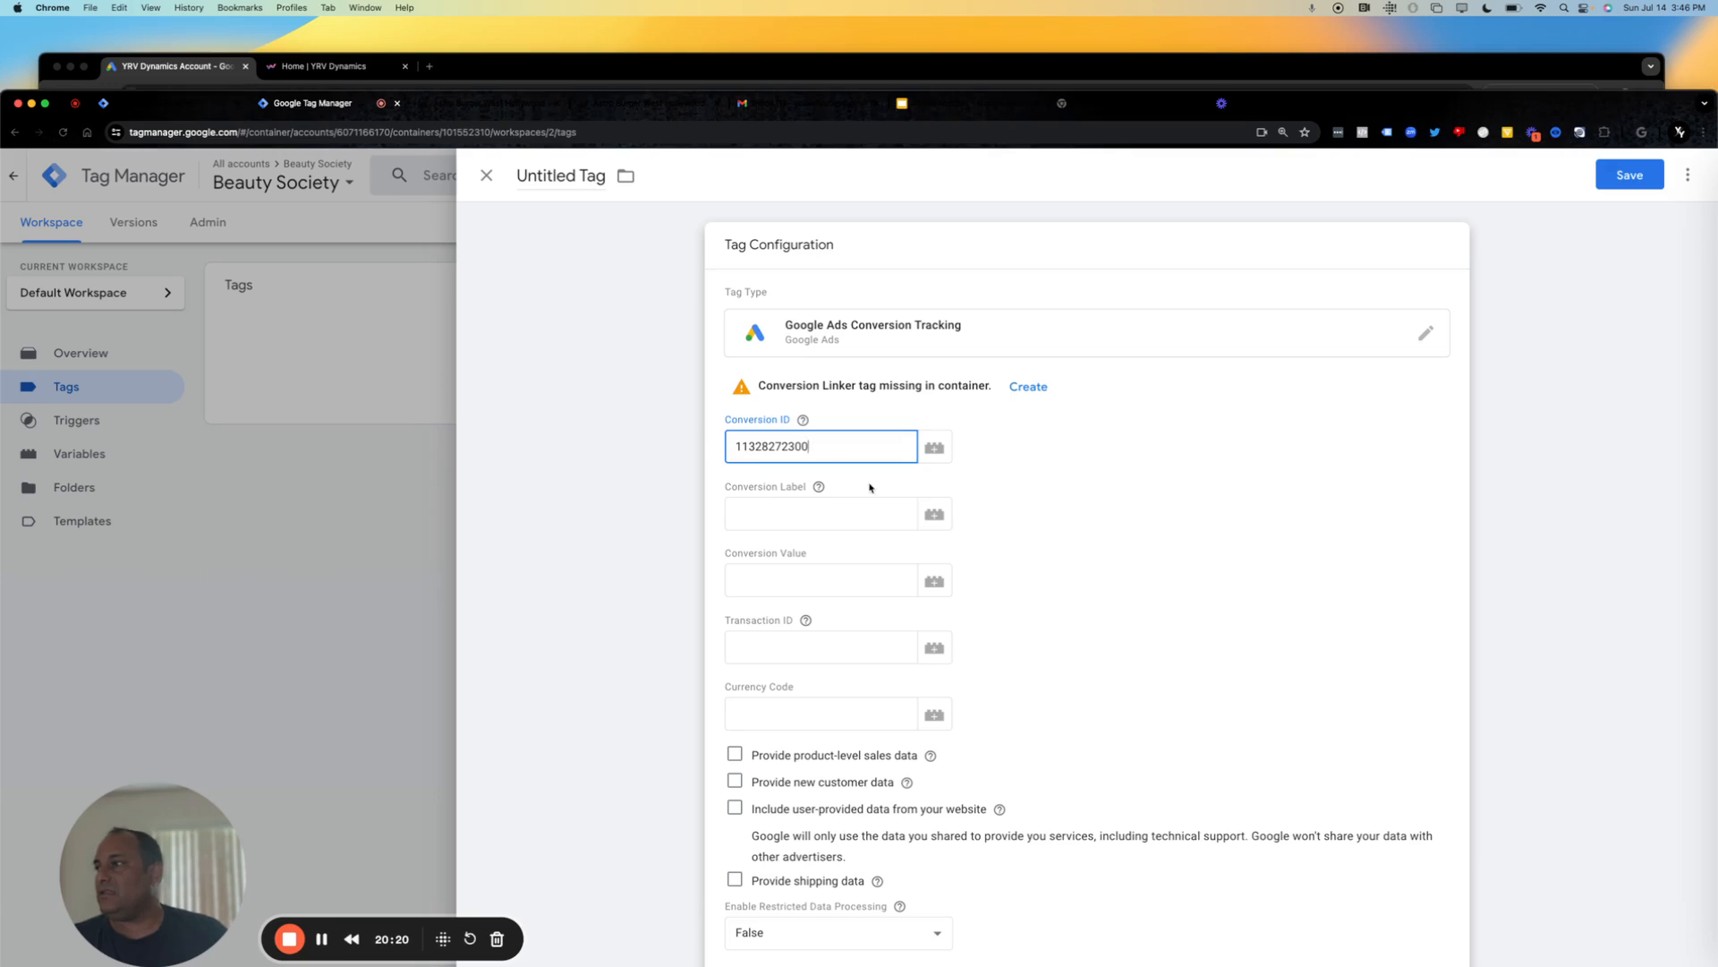
# Copy the conversion label from the Google Ads tag setup page into the tag's Conversion Label in Google Tag Manager.
pyautogui.click(360, 361)
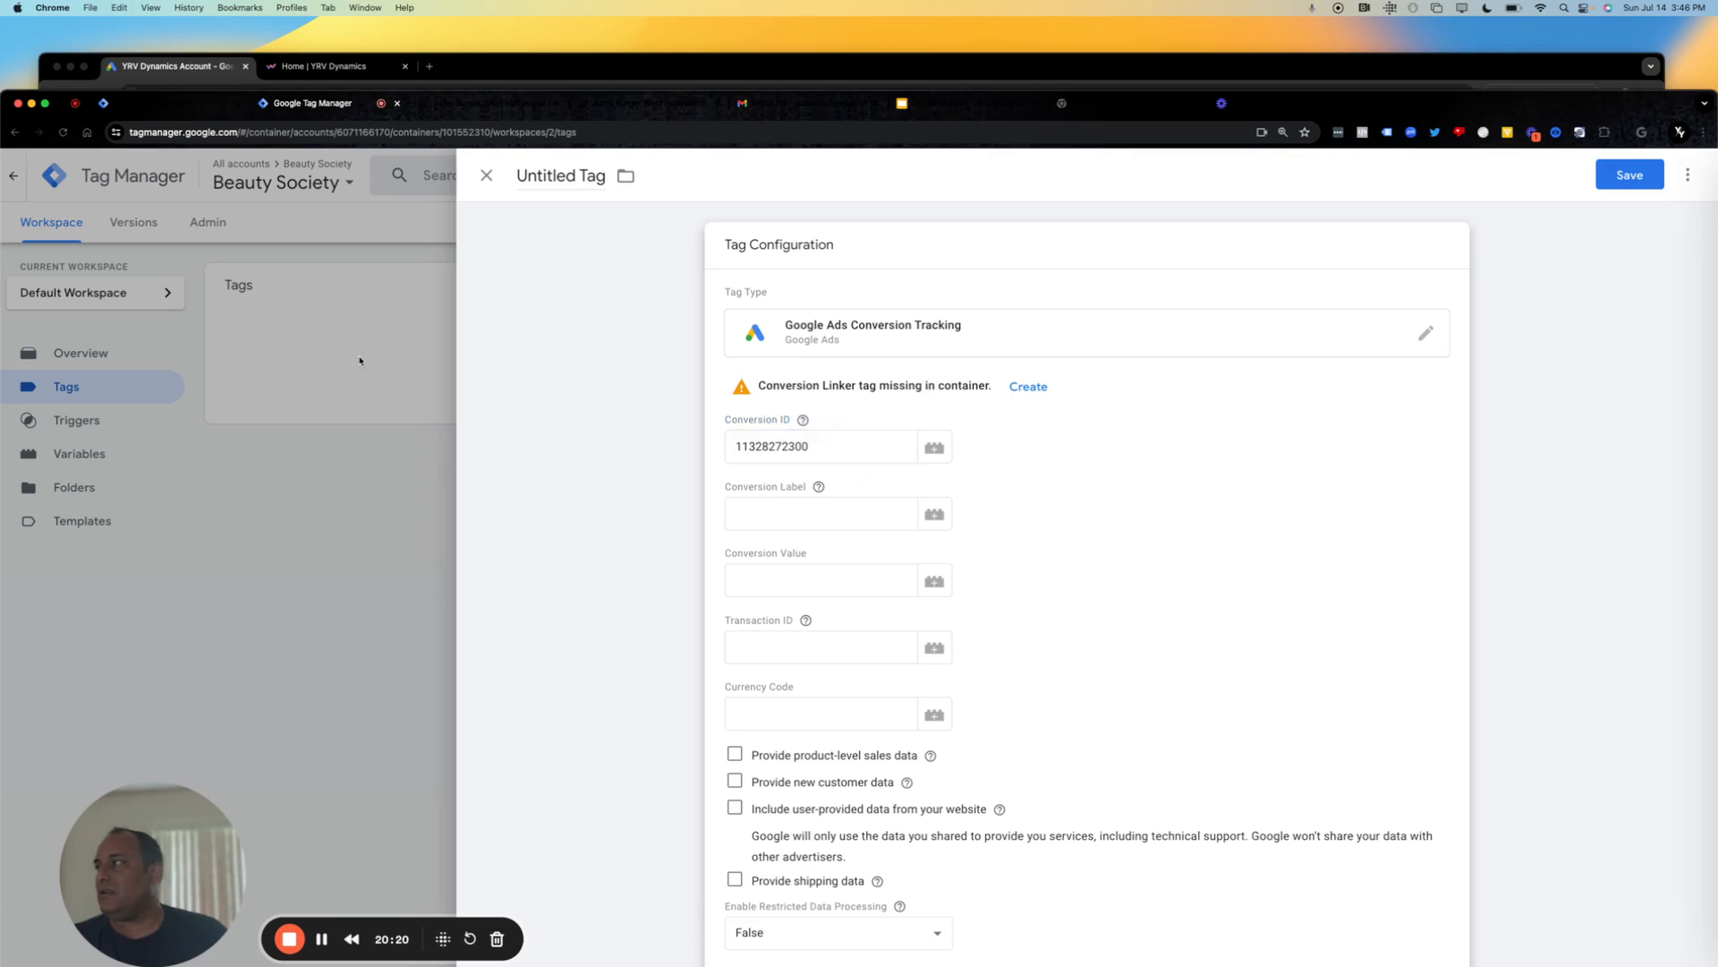
pyautogui.click(255, 75)
pyautogui.moveTo(817, 517); pyautogui.dragTo(678, 511)
pyautogui.press('super+c')
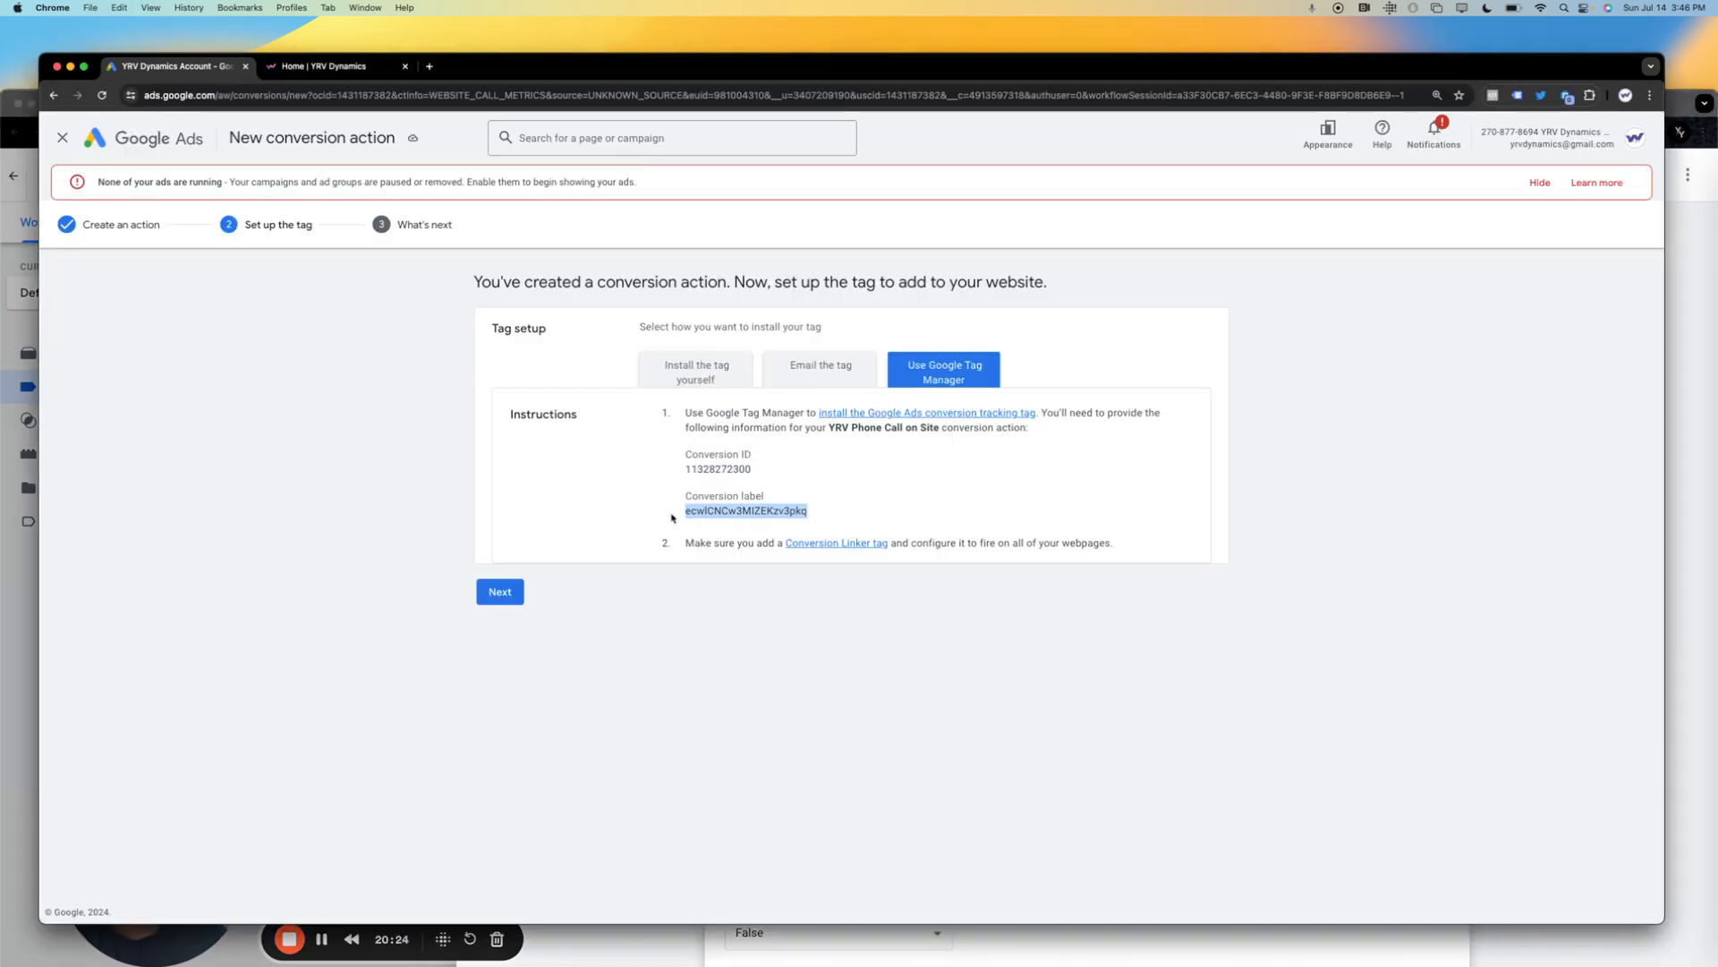
pyautogui.click(10, 154)
pyautogui.click(806, 514)
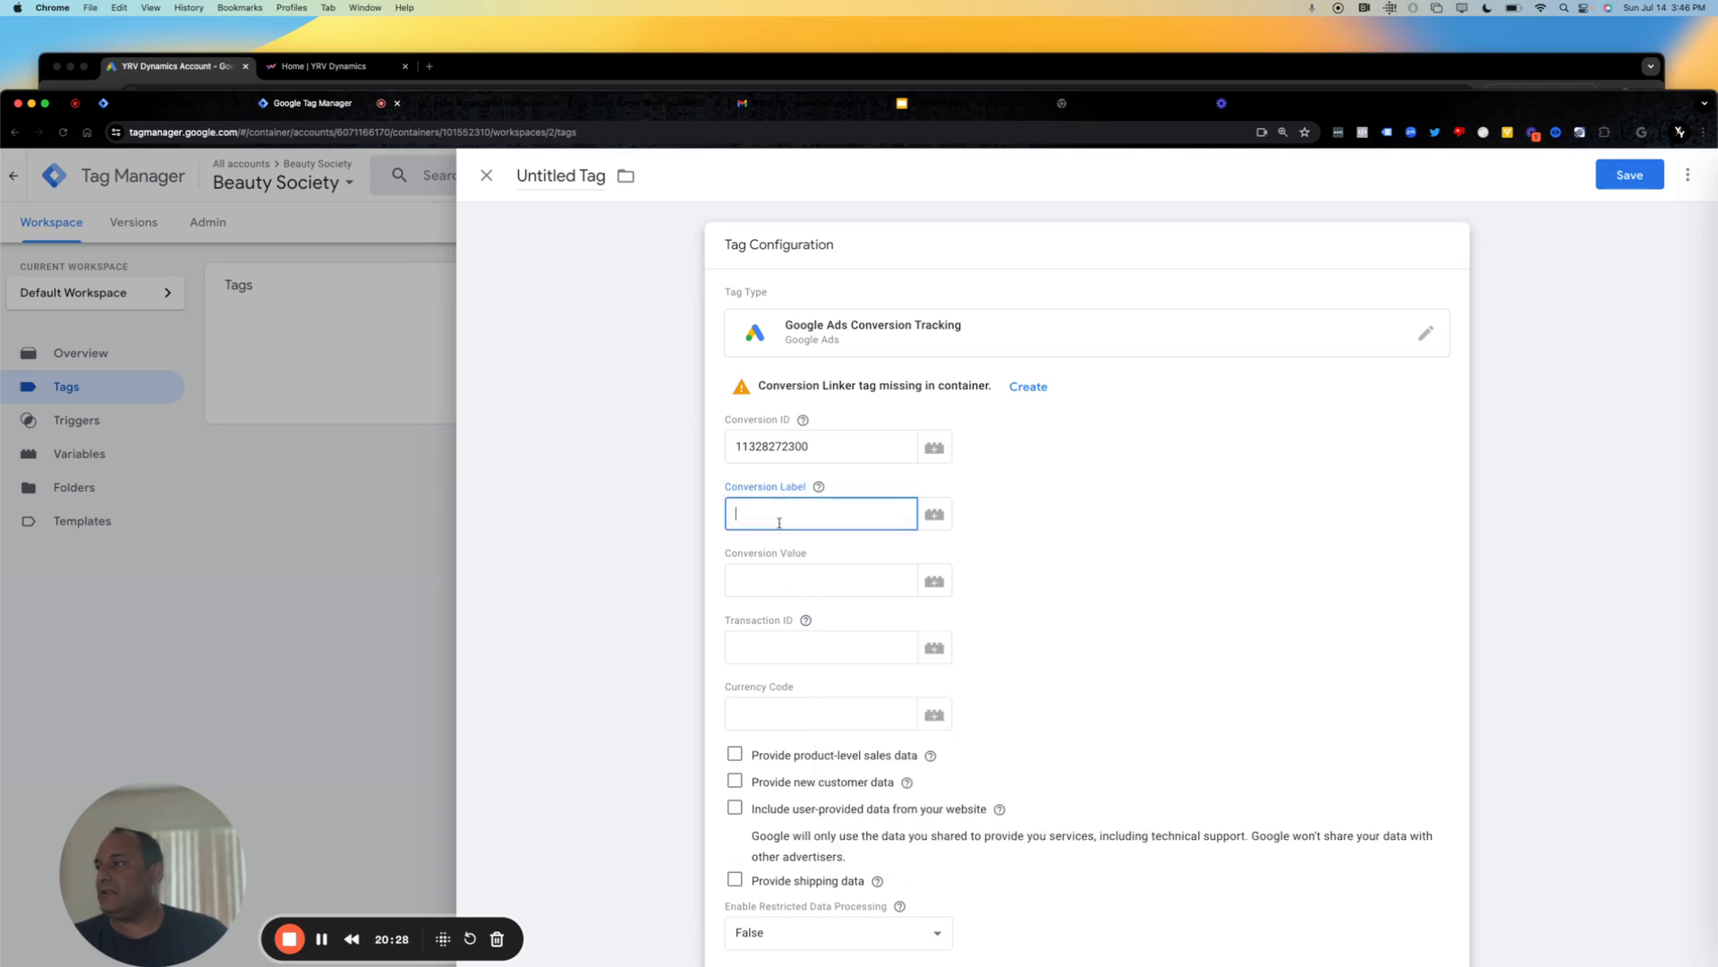
pyautogui.press('super+v')
pyautogui.click(1275, 617)
pyautogui.moveTo(1275, 617); pyautogui.dragTo(1178, 736)
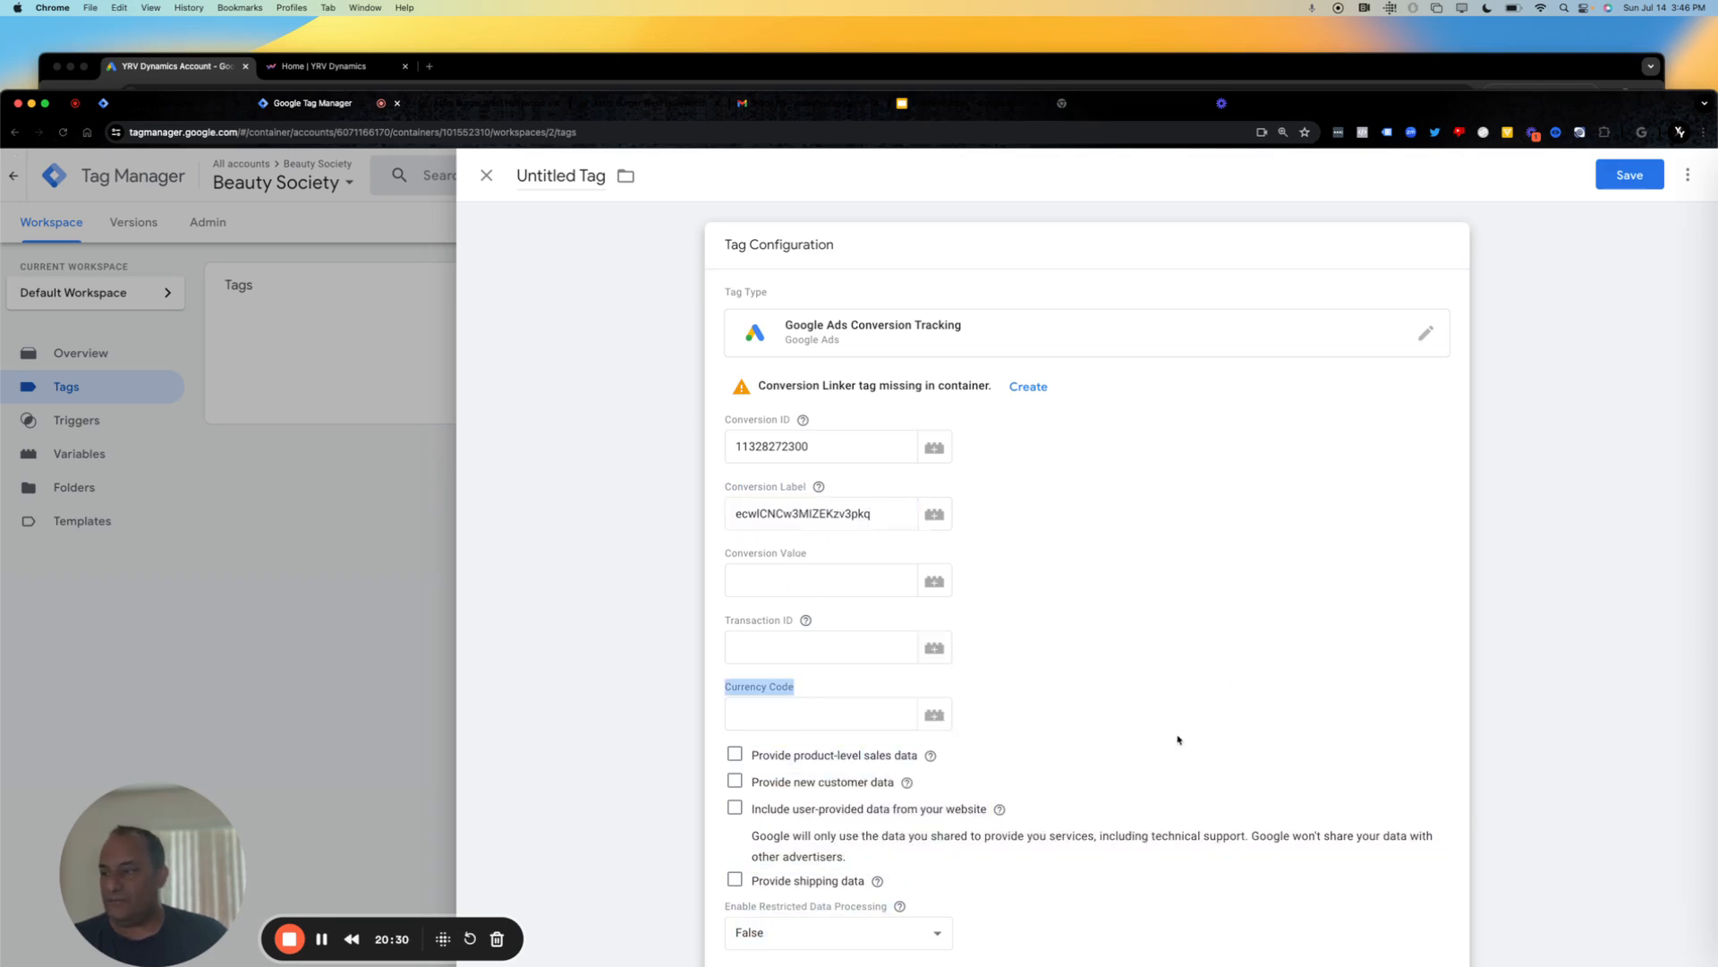
# Save the tag under the name "Google Ads Conversion Tracking Phone Number".
pyautogui.scroll(-2, 1178, 736)
pyautogui.scroll(-4, 1178, 736)
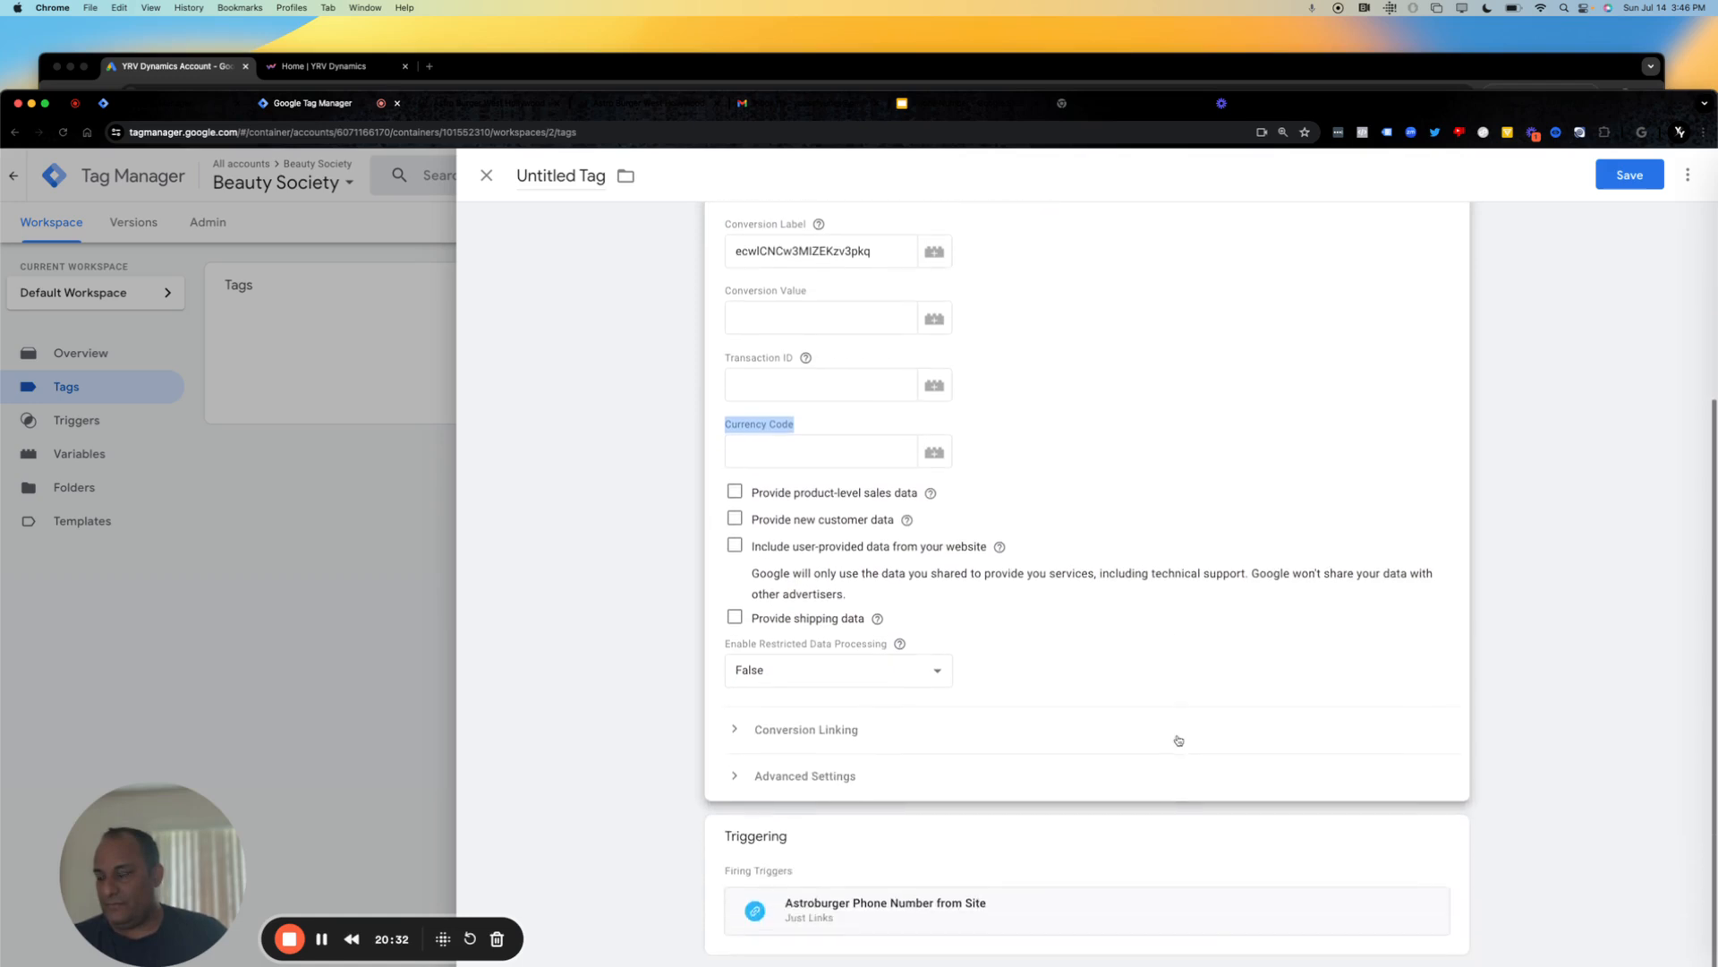
pyautogui.click(1630, 174)
pyautogui.click(955, 383)
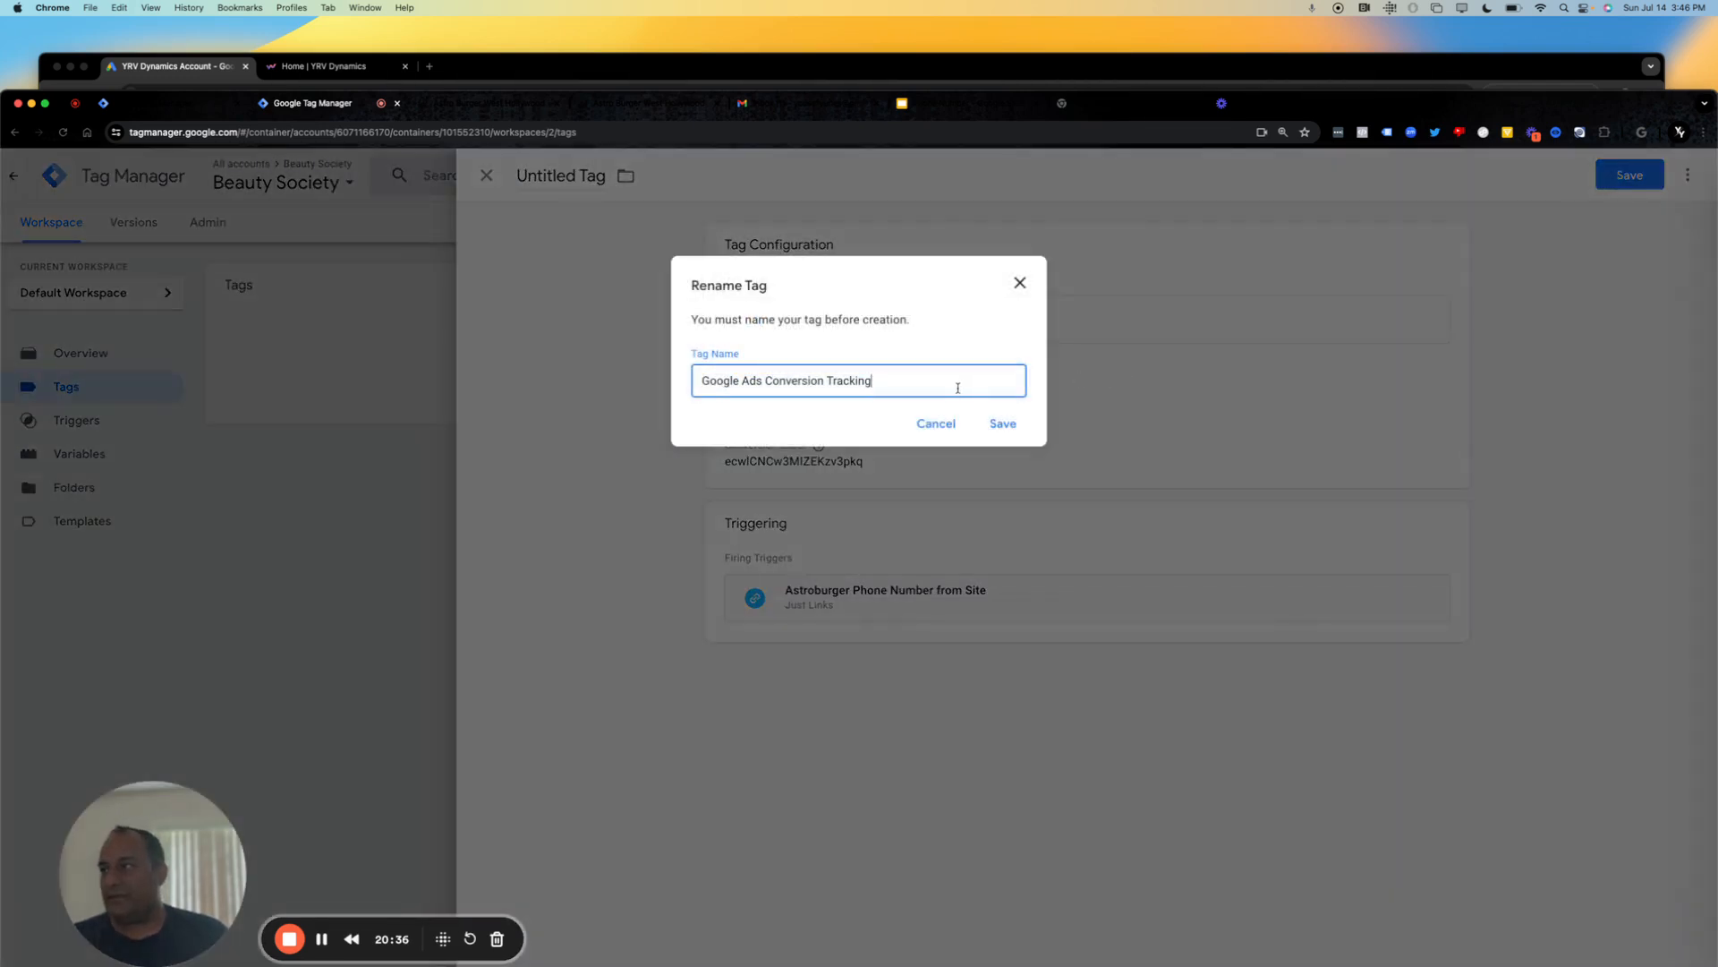
pyautogui.write('Phone Number')
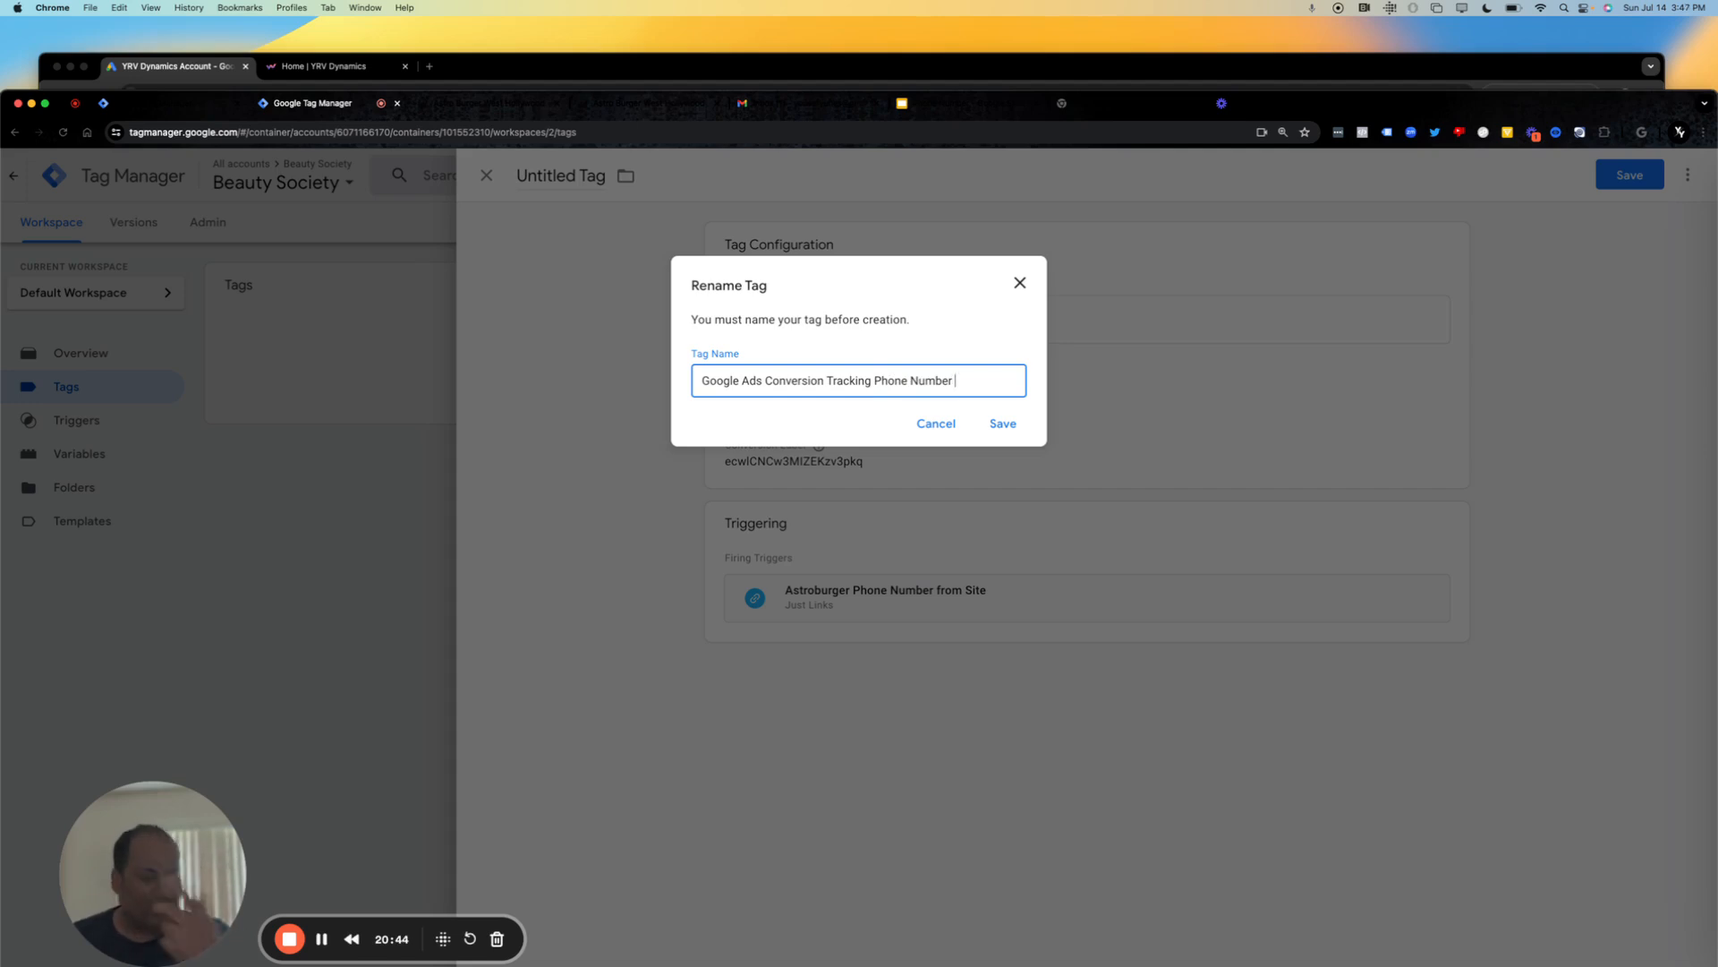
pyautogui.click(1014, 433)
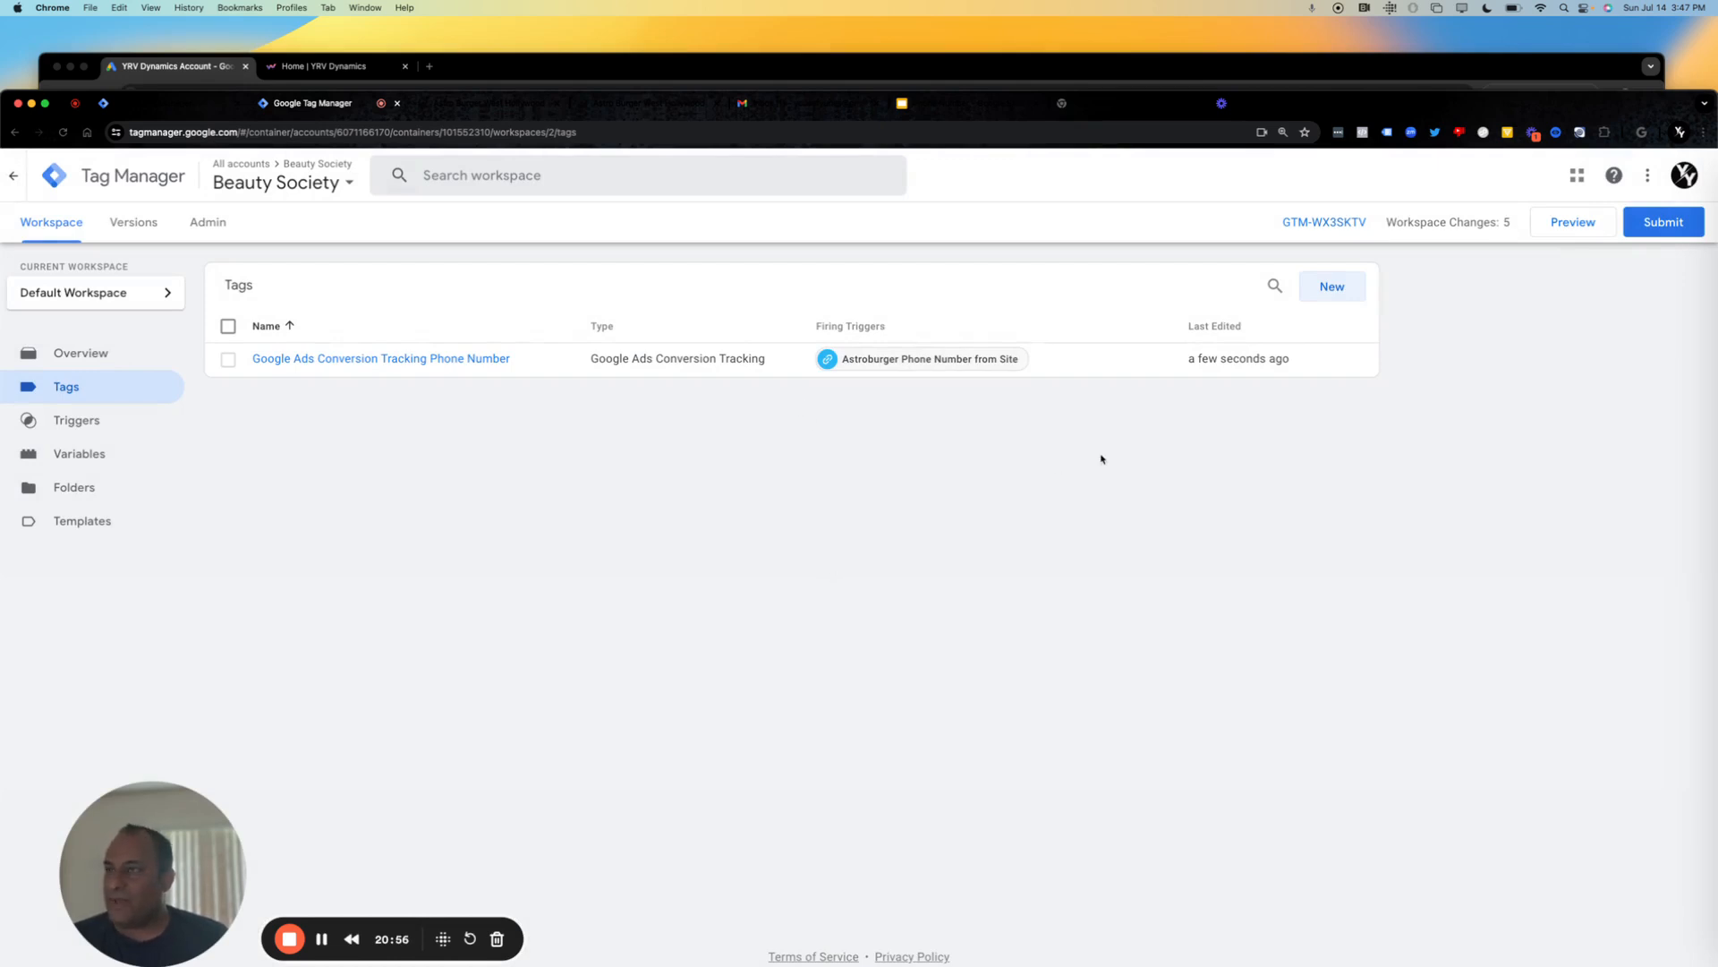
# Start another new tag, search the tag types for "call", and choose Google Ads Calls from Website Conversion.
pyautogui.click(1332, 292)
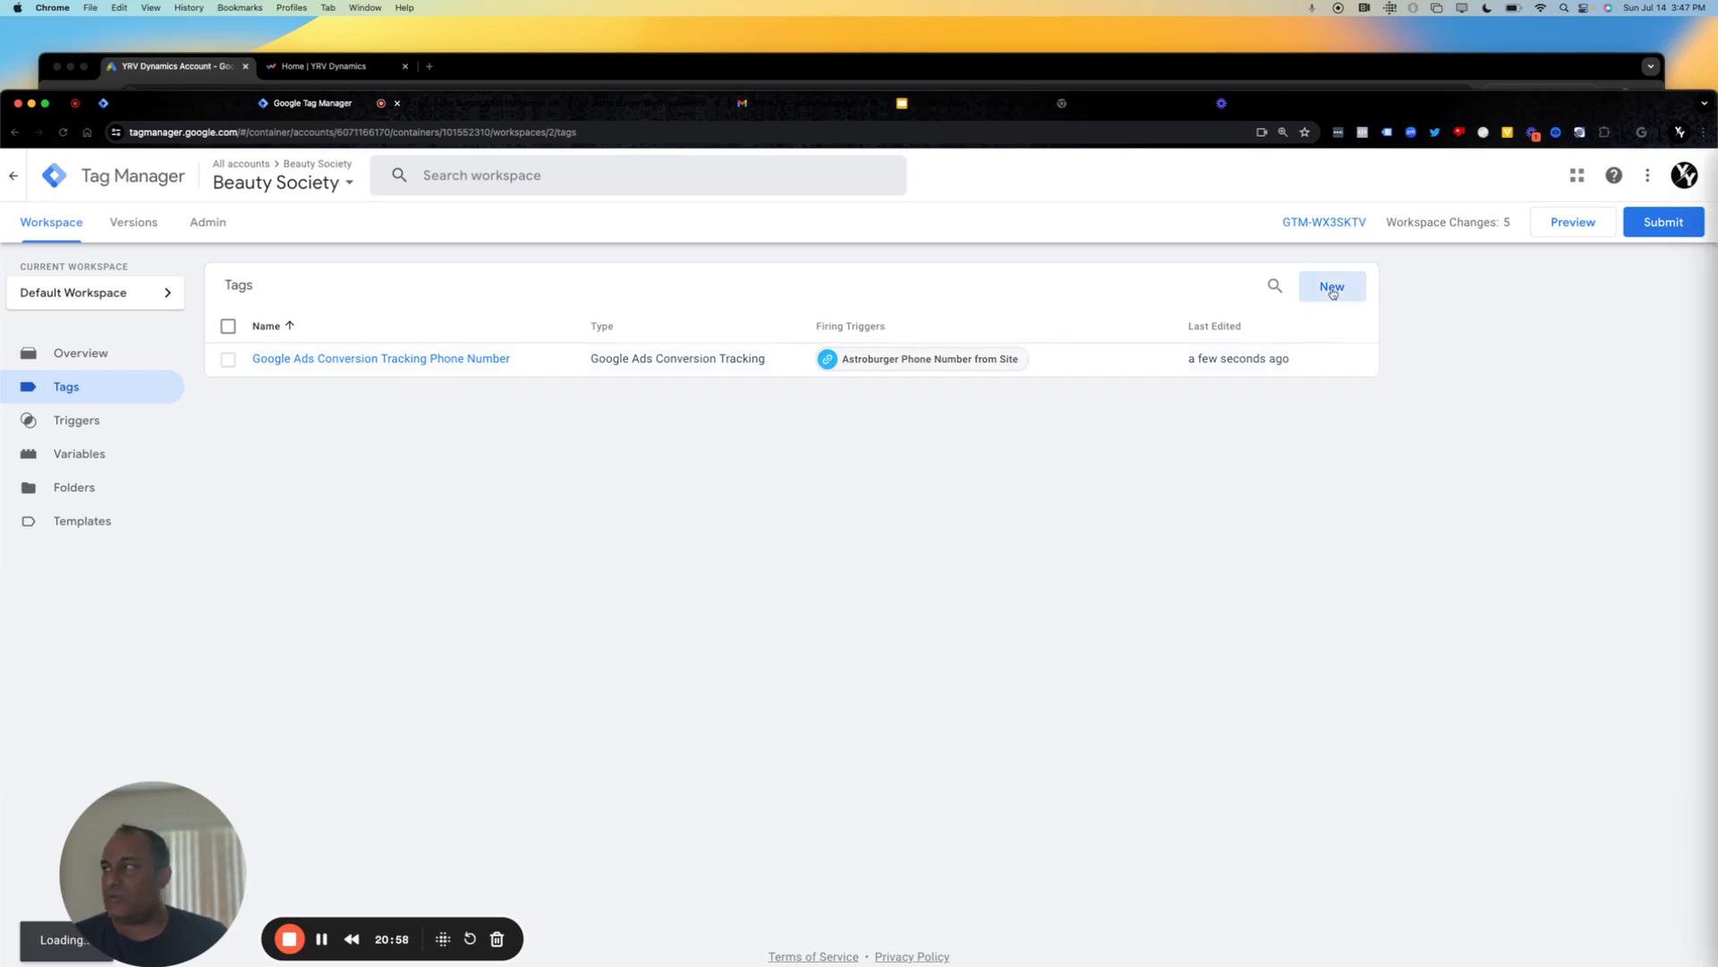
pyautogui.click(1323, 300)
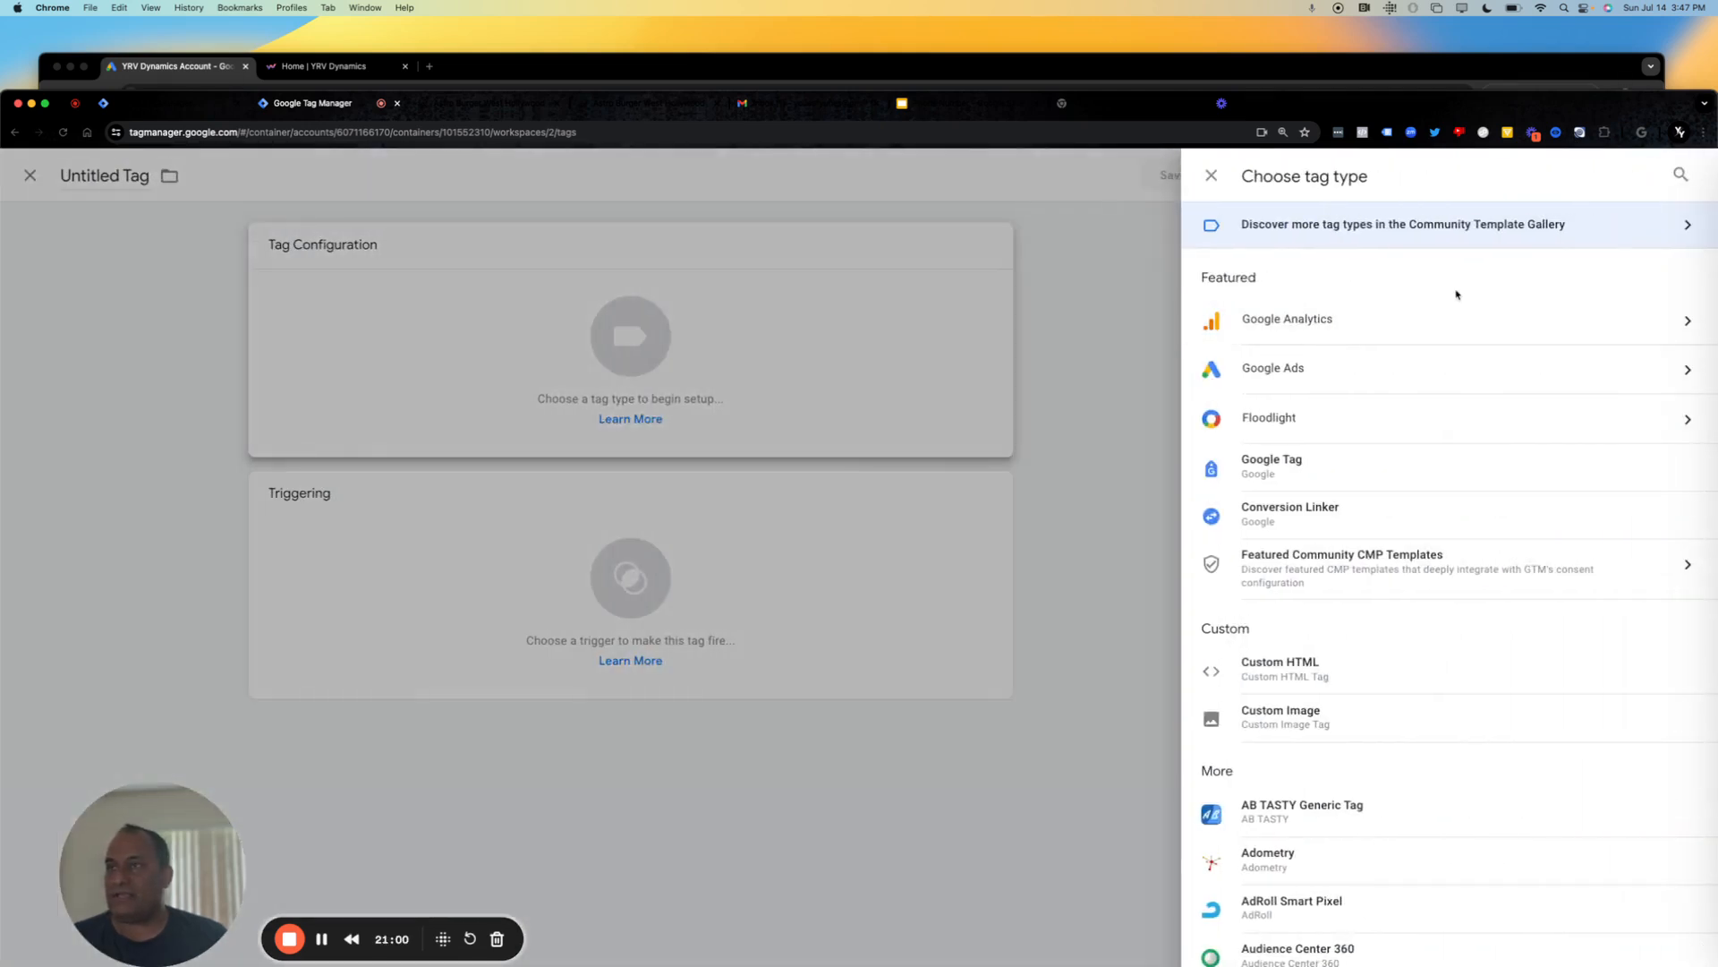
pyautogui.click(1681, 173)
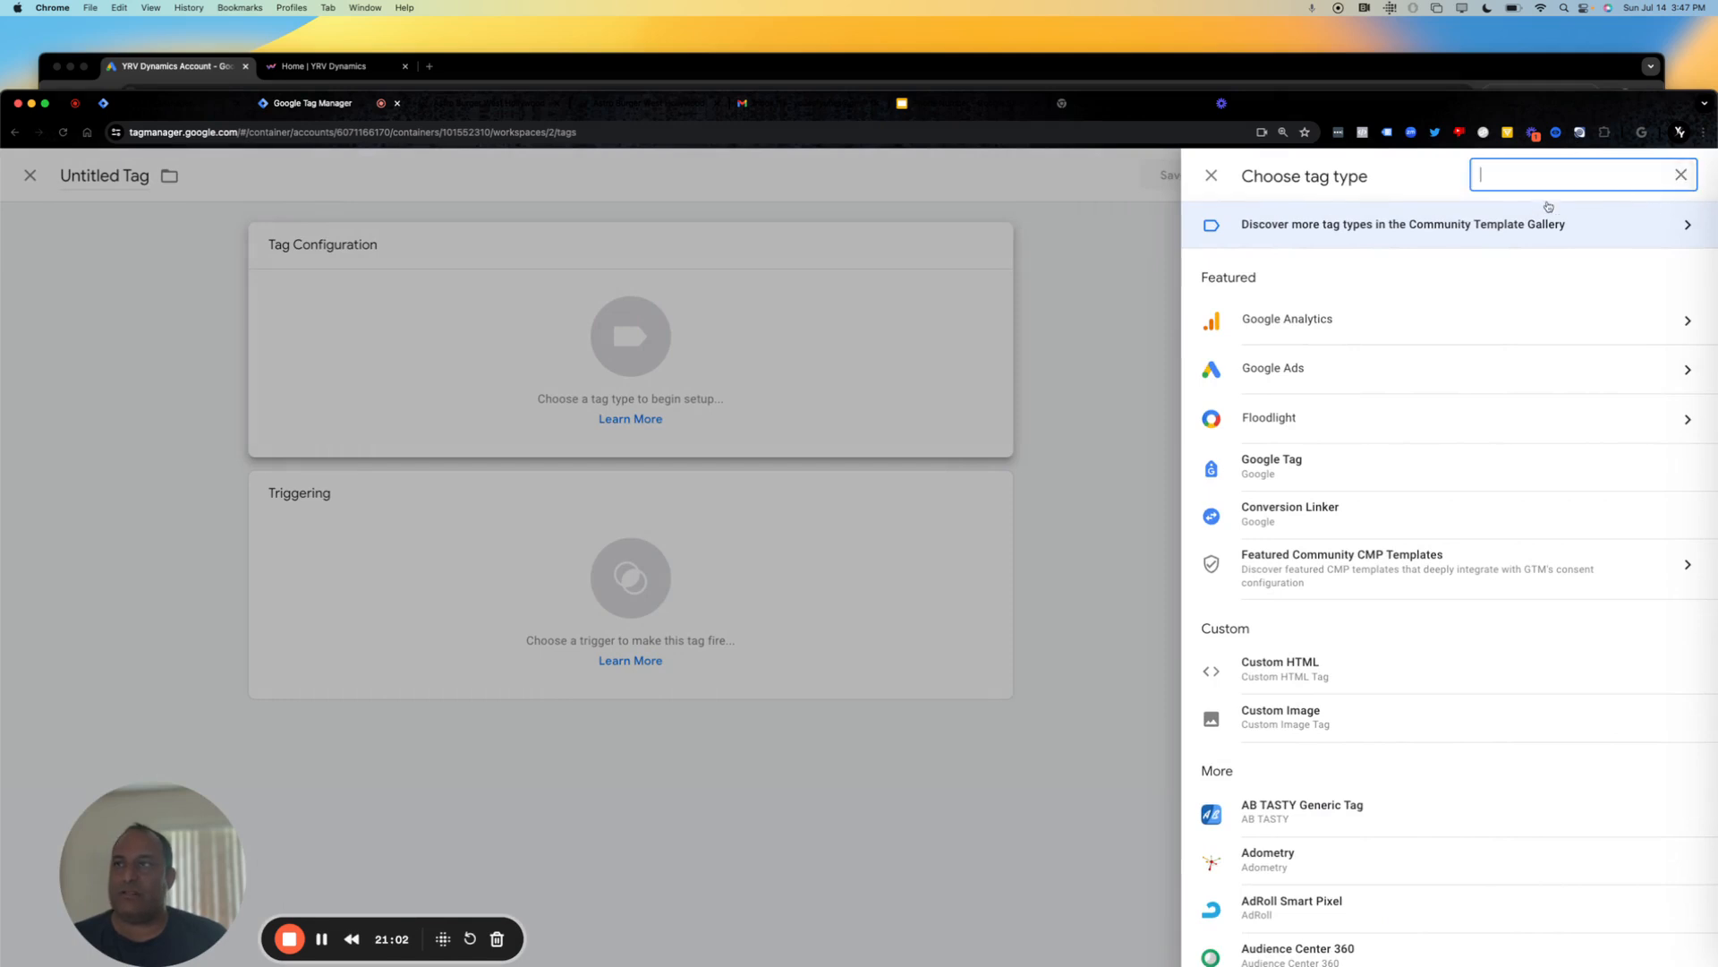
pyautogui.write('call')
pyautogui.click(1482, 401)
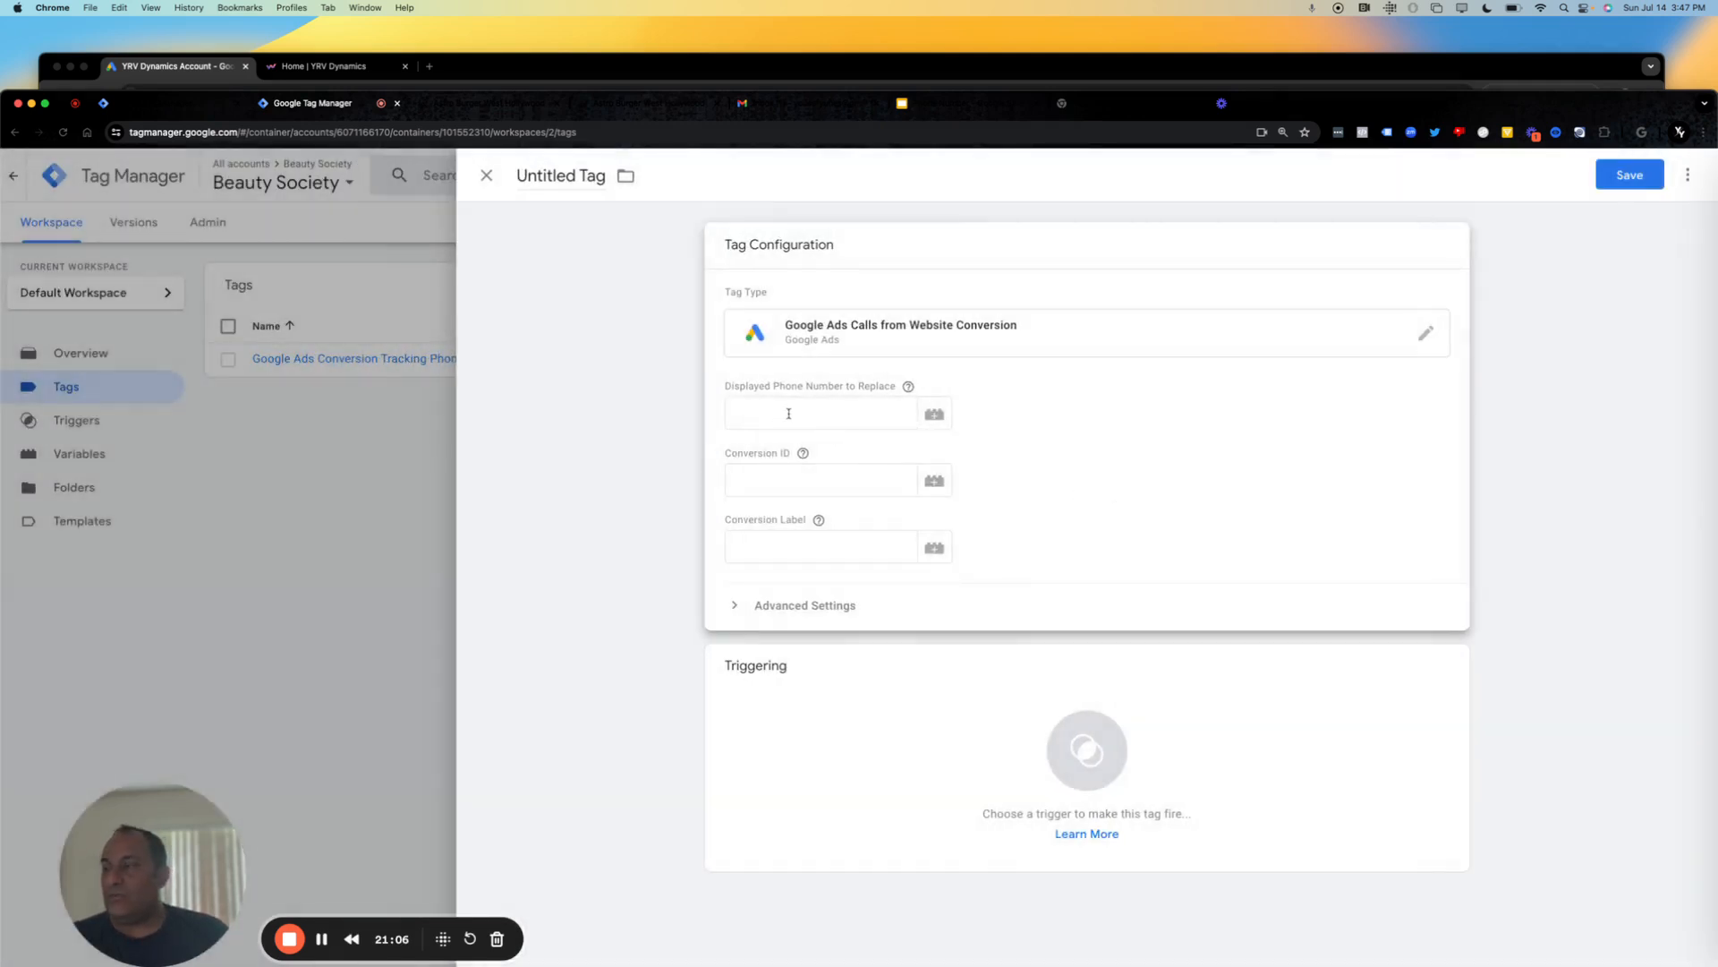
# Examine the displayed phone number and conversion ID settings of the calls tag, and discard the unsaved tag.
pyautogui.click(791, 413)
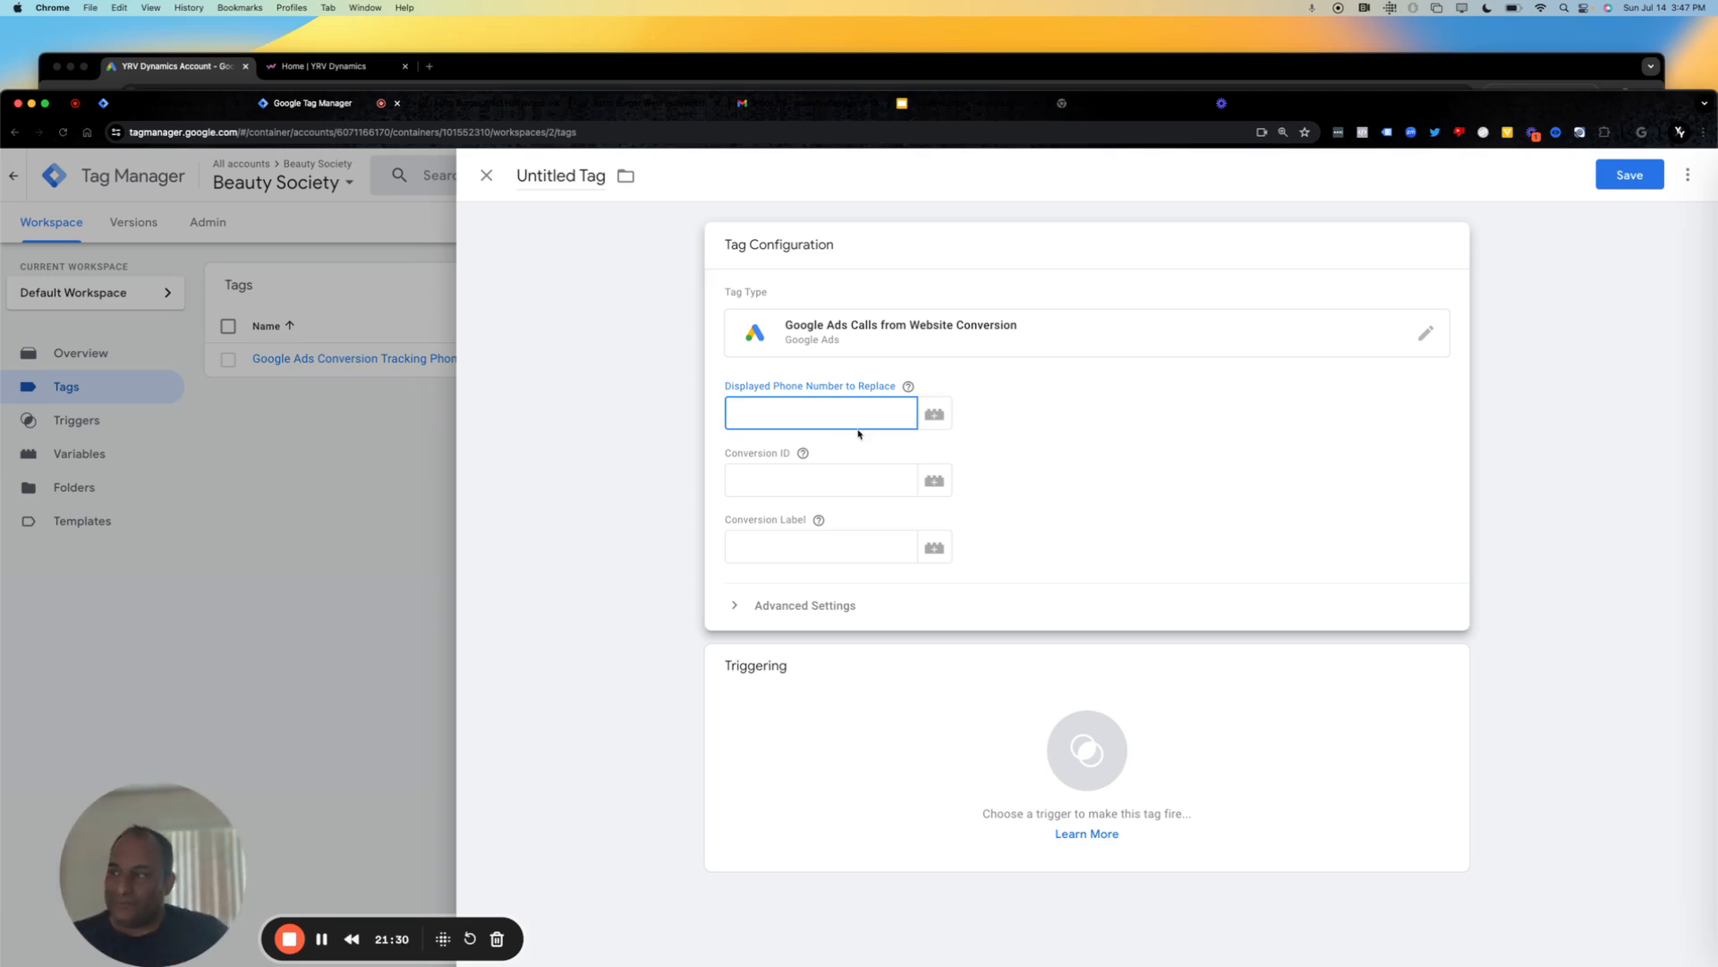
pyautogui.click(804, 454)
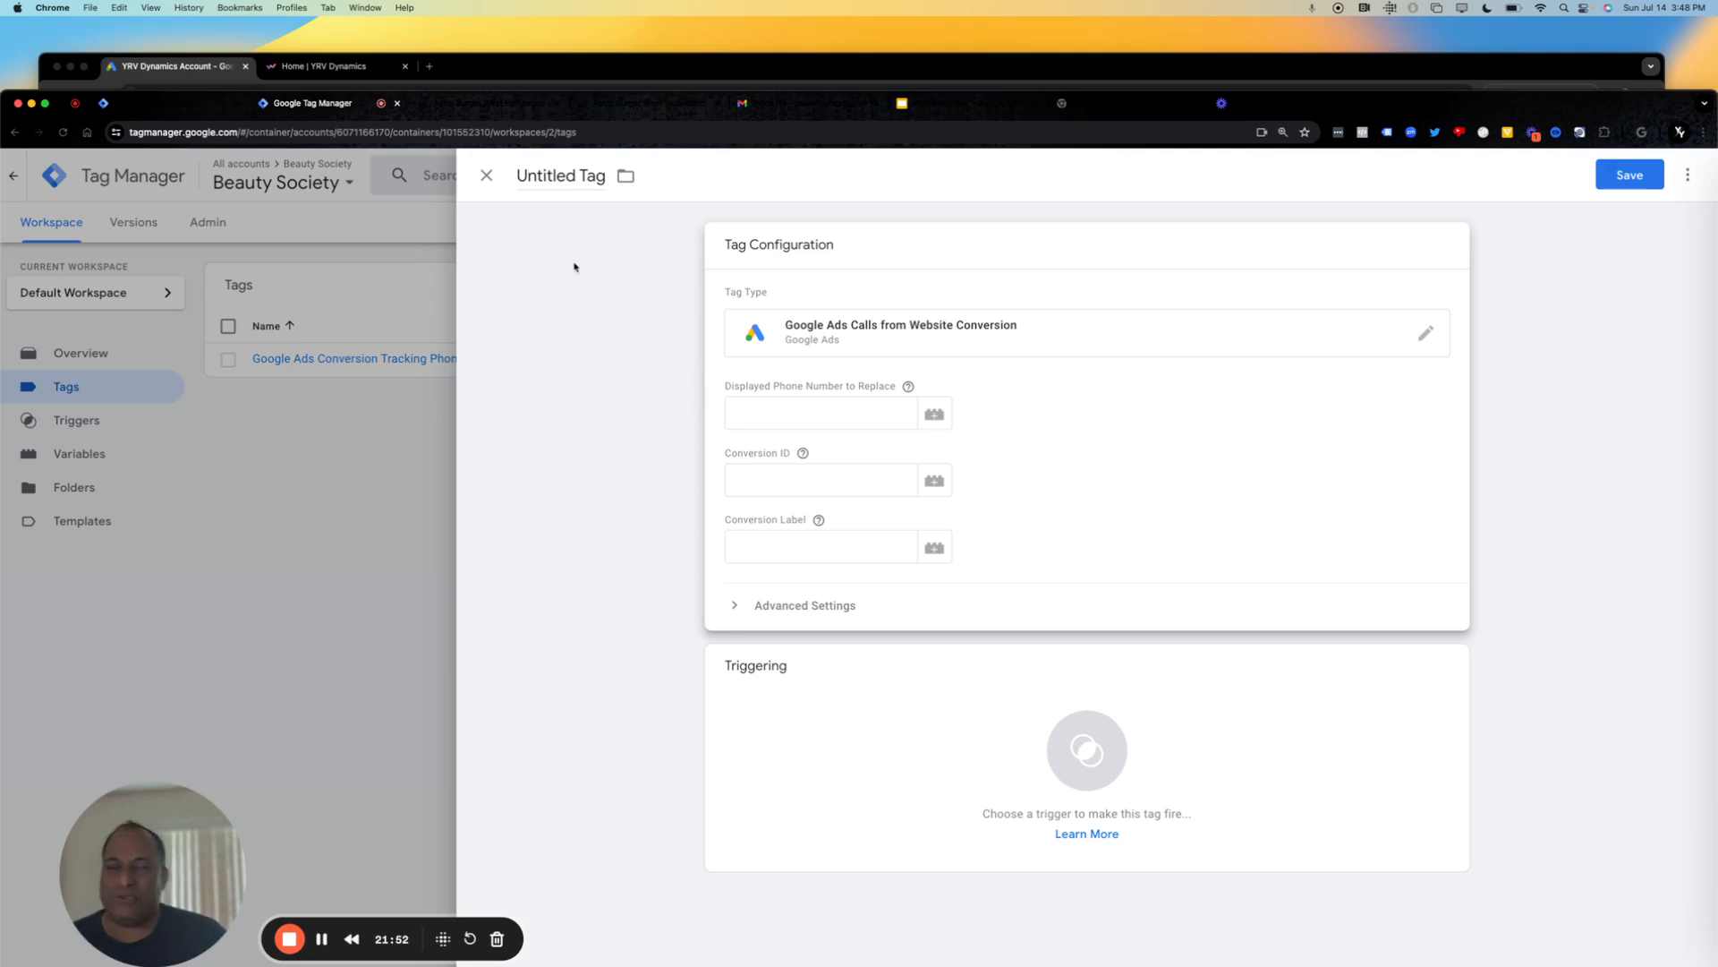
pyautogui.click(486, 175)
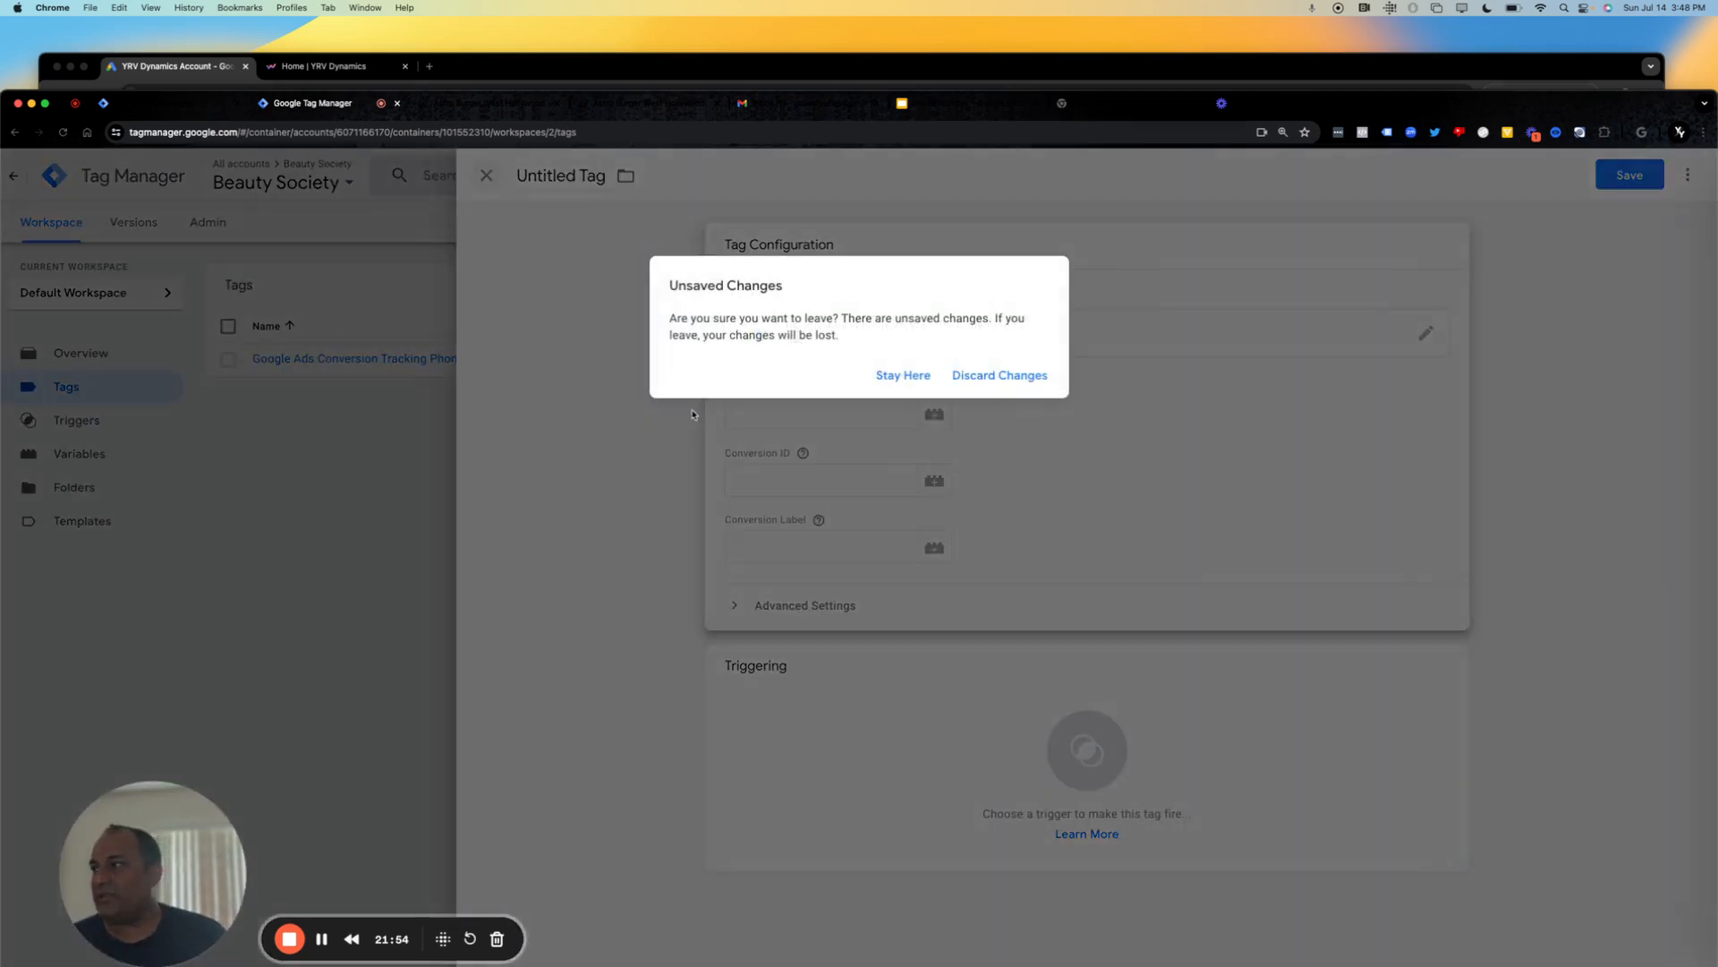
pyautogui.click(1002, 380)
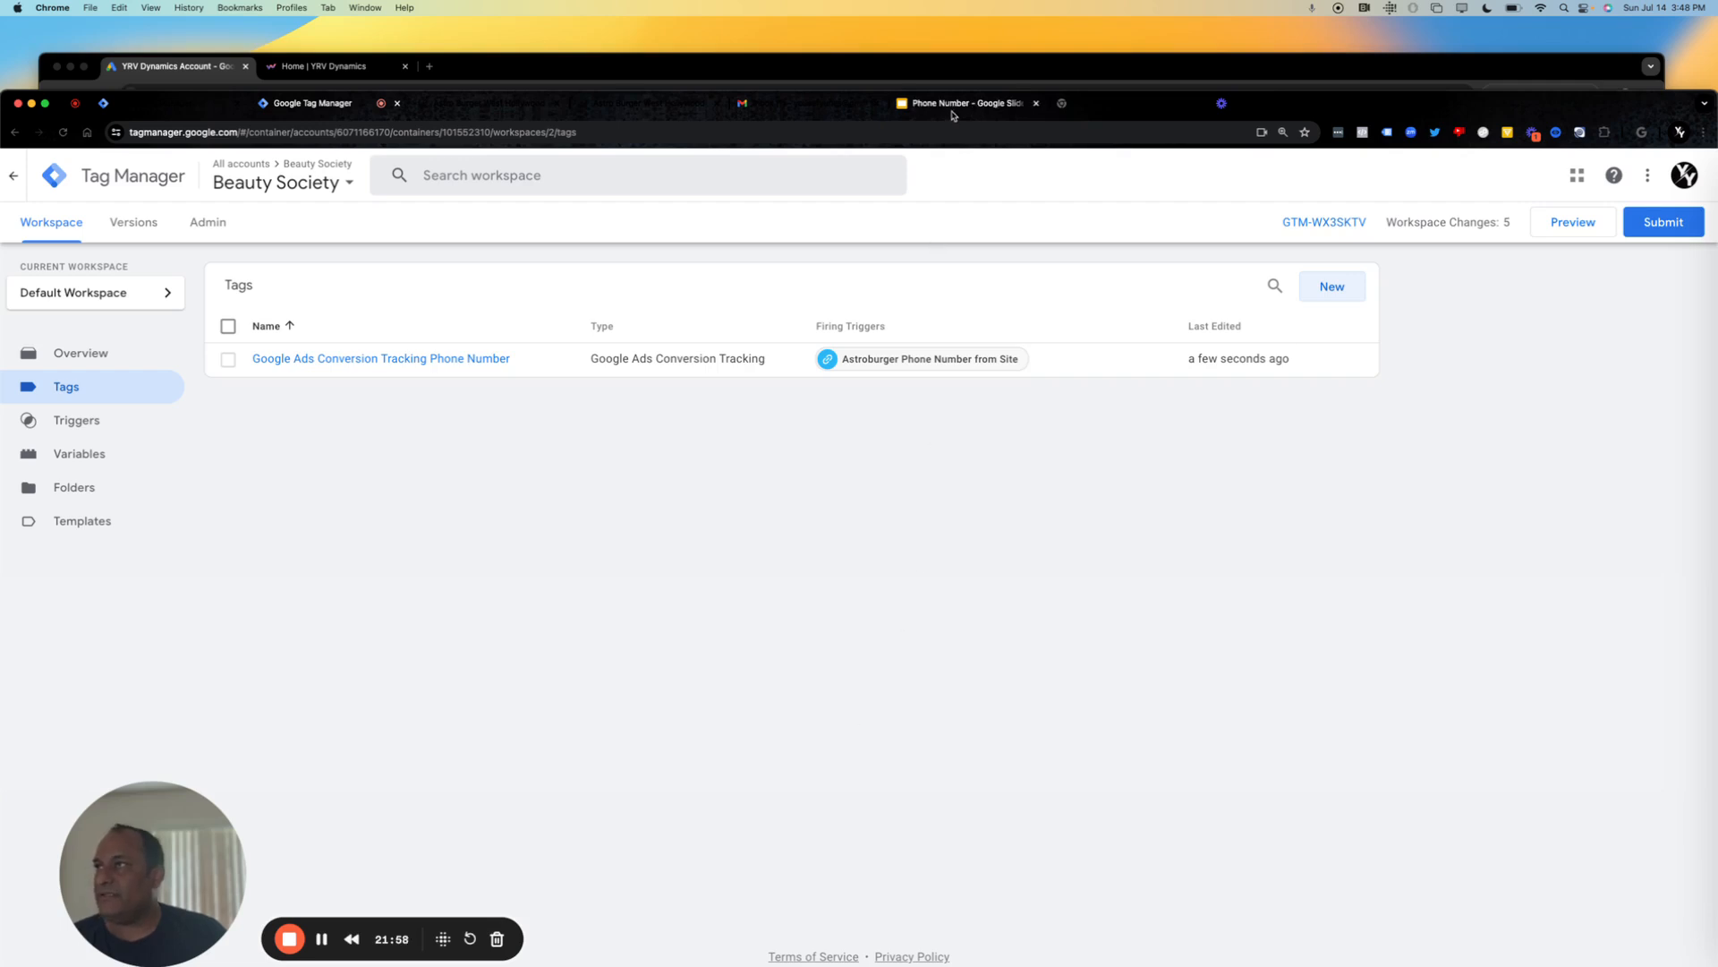
# Switch to the Phone Number presentation in Google Slides and show the slide following the unverified phone number tips.
pyautogui.click(953, 103)
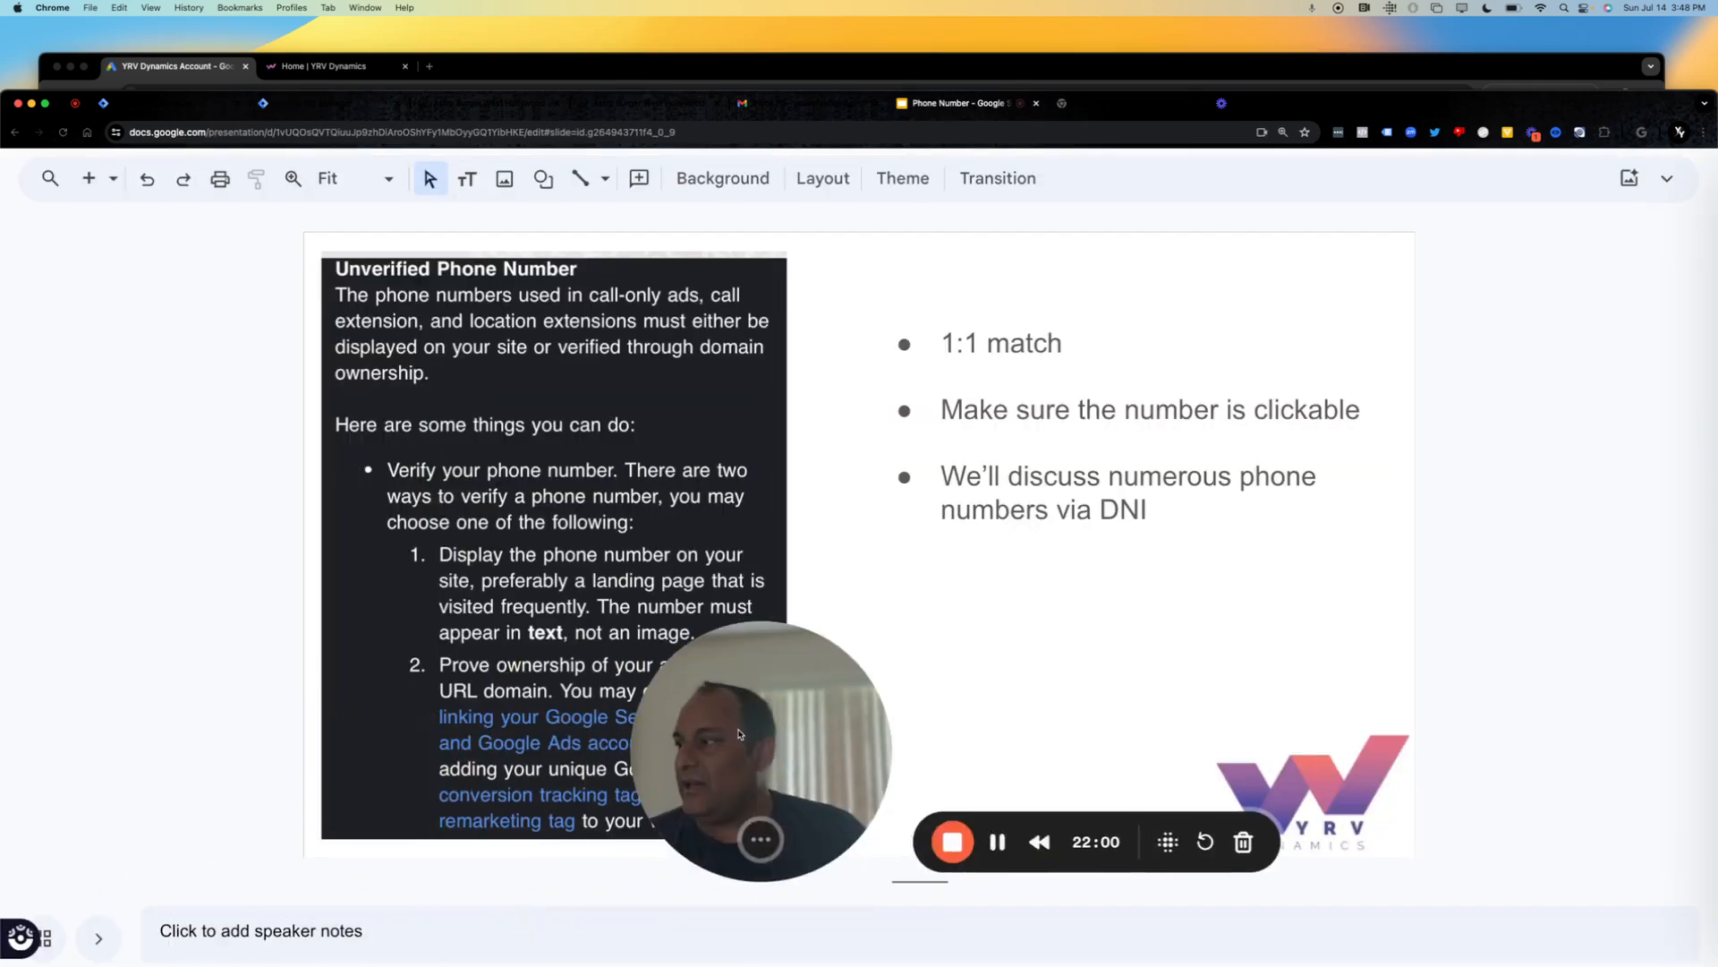
pyautogui.press('Down')
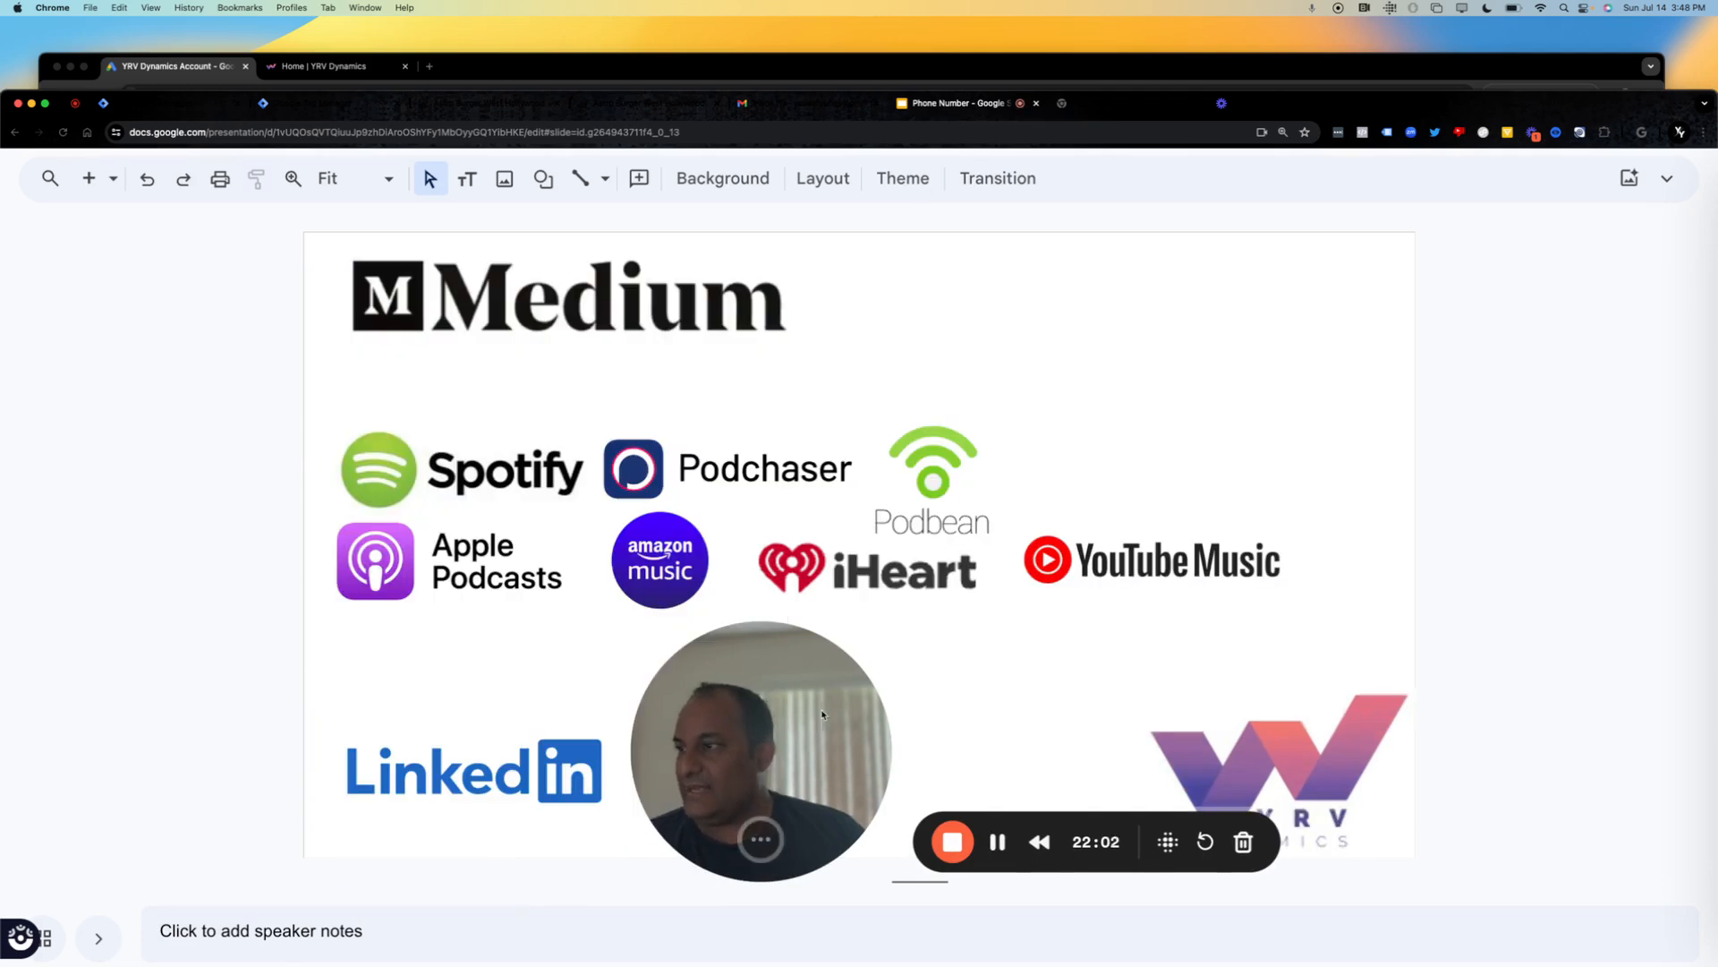
pyautogui.moveTo(817, 712); pyautogui.dragTo(1290, 325)
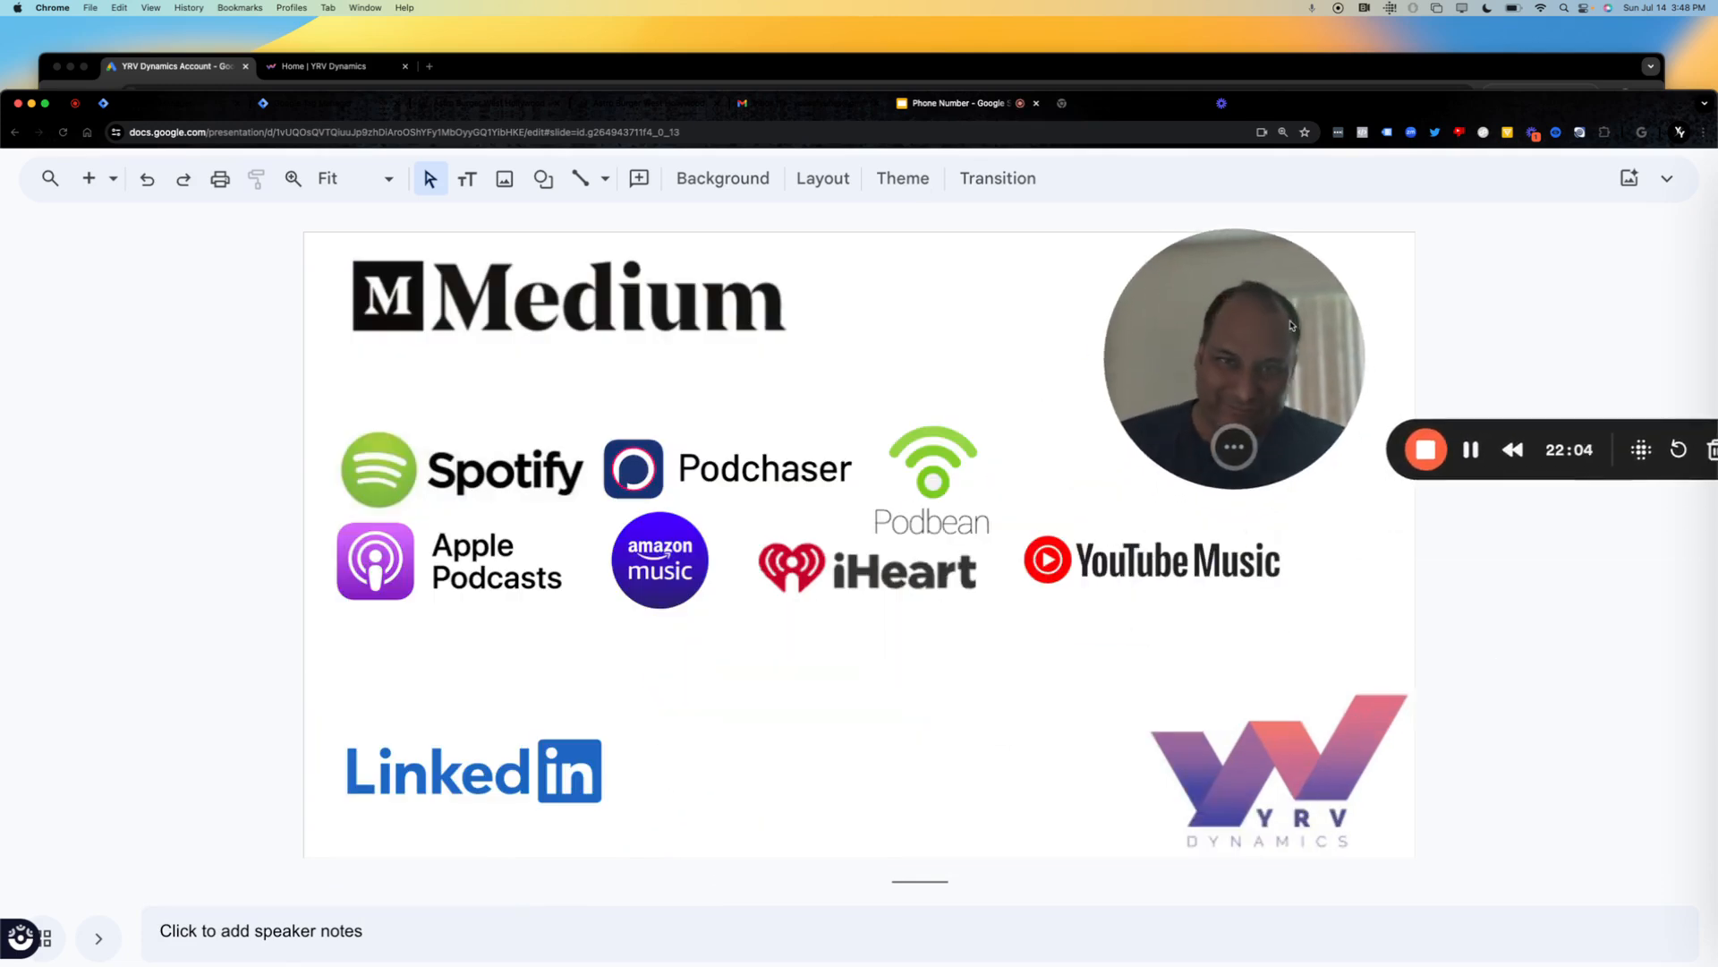